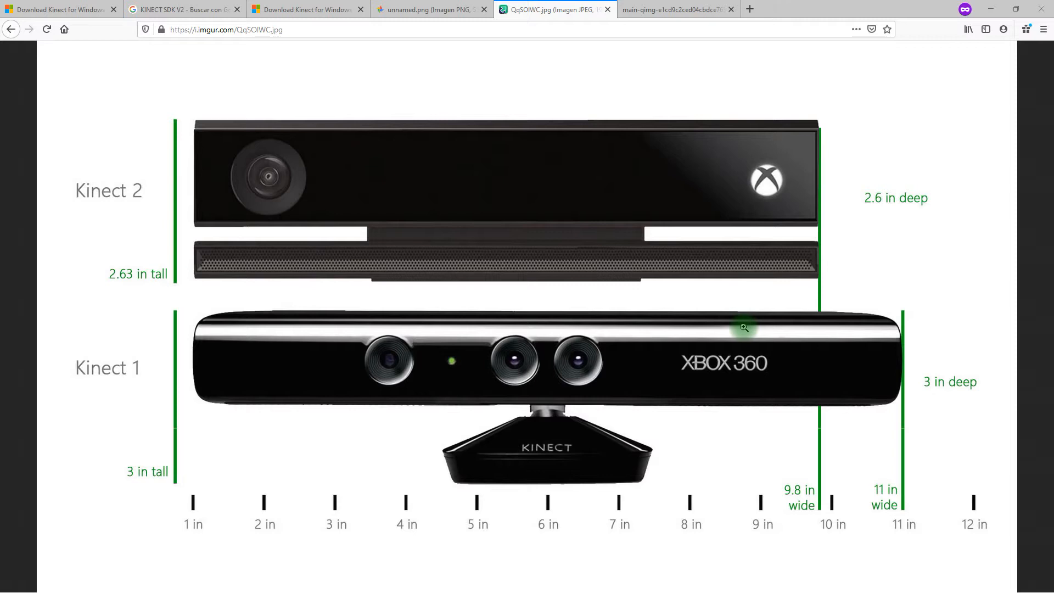
# Review the Kinect connection diagram, the Kinect 1 and 2 size comparison, and the table comparing both sensors' features.
pyautogui.click(446, 10)
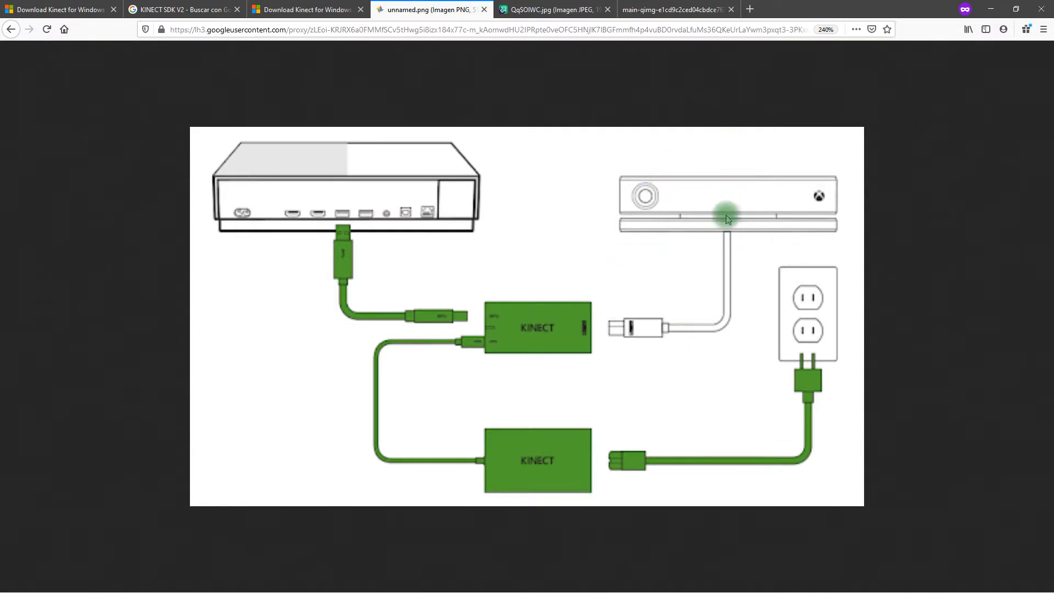
pyautogui.click(550, 11)
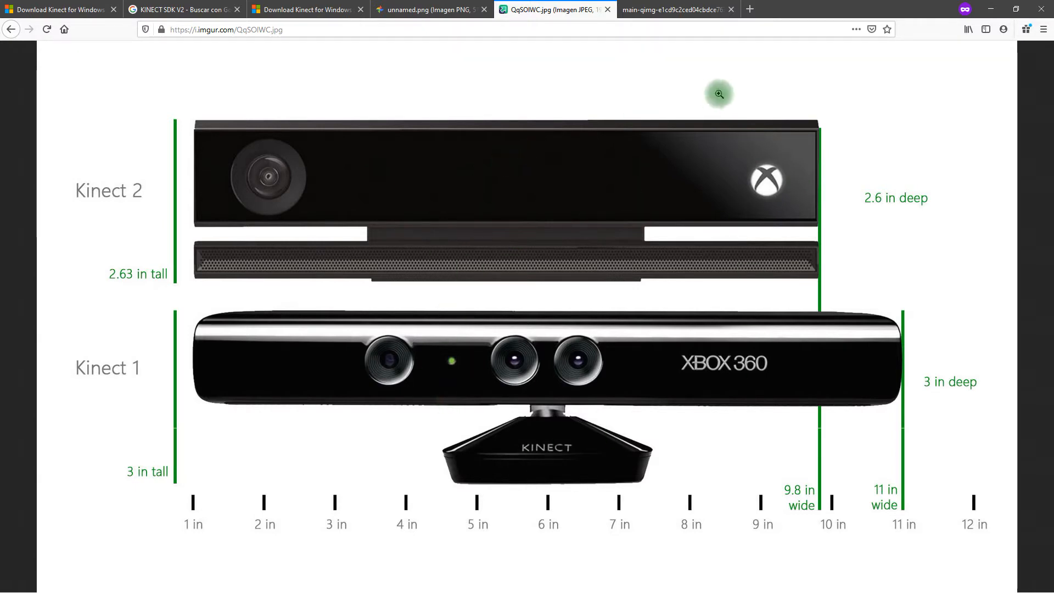
pyautogui.click(691, 17)
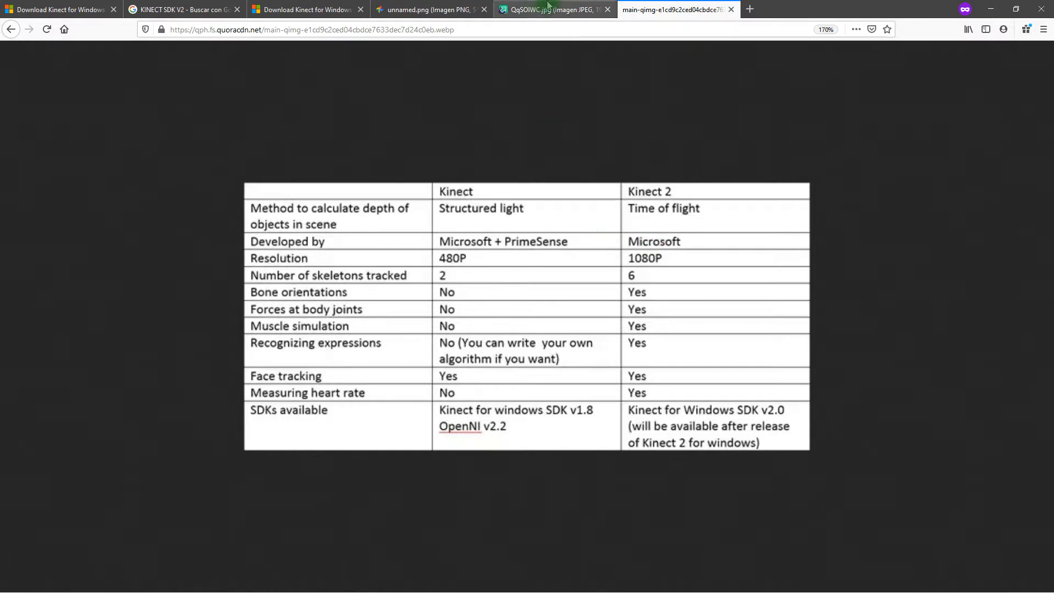
pyautogui.hotkey('ctrl', 'shift', 'Tab')
pyautogui.hotkey('ctrl', 'shift', 'Tab')
pyautogui.hotkey('ctrl', 'shift', 'Tab')
pyautogui.click(564, 11)
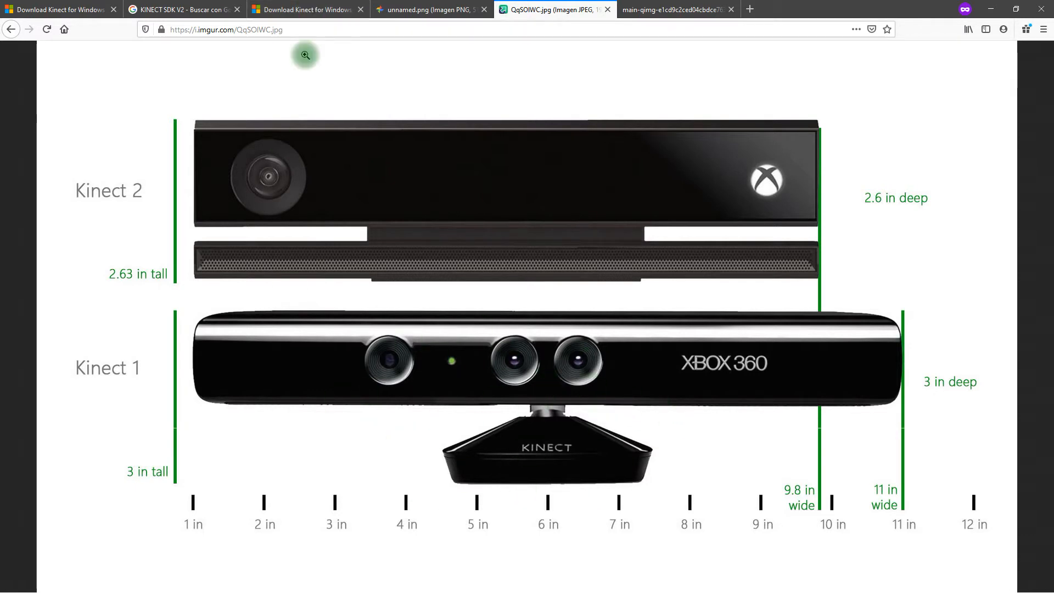
# Revisit the connection diagram and review the Kinect for Windows SDK v1.8 download page and the other Kinect download page.
pyautogui.click(307, 9)
pyautogui.click(384, 9)
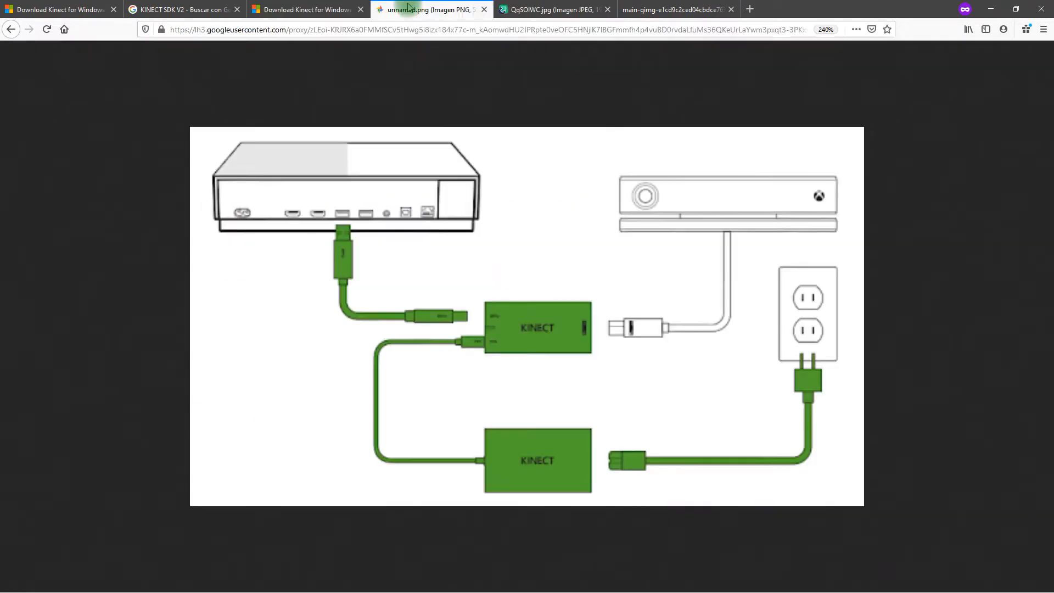
pyautogui.click(182, 9)
pyautogui.click(88, 9)
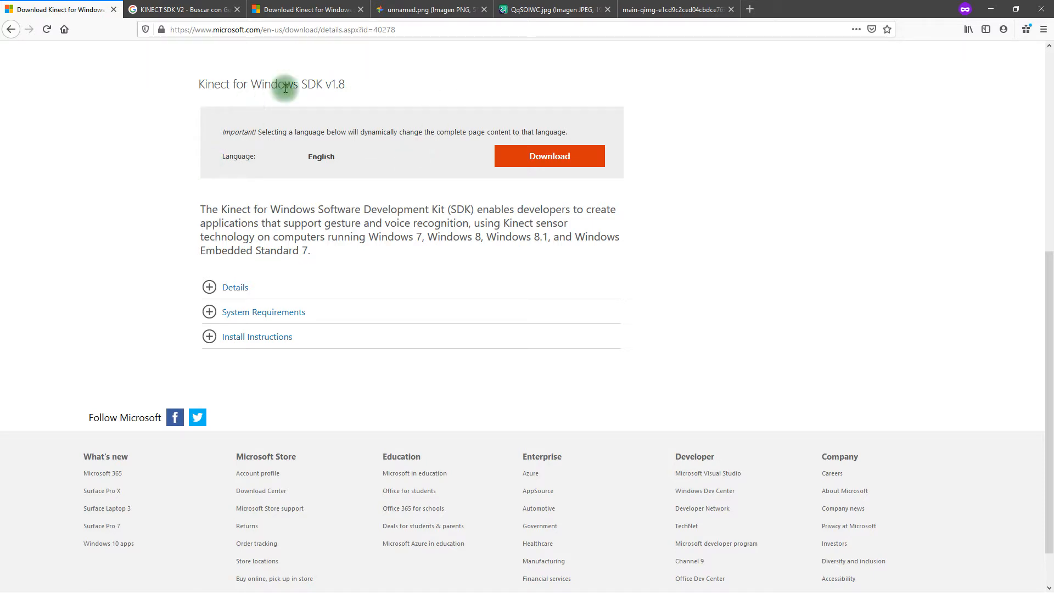
pyautogui.click(301, 16)
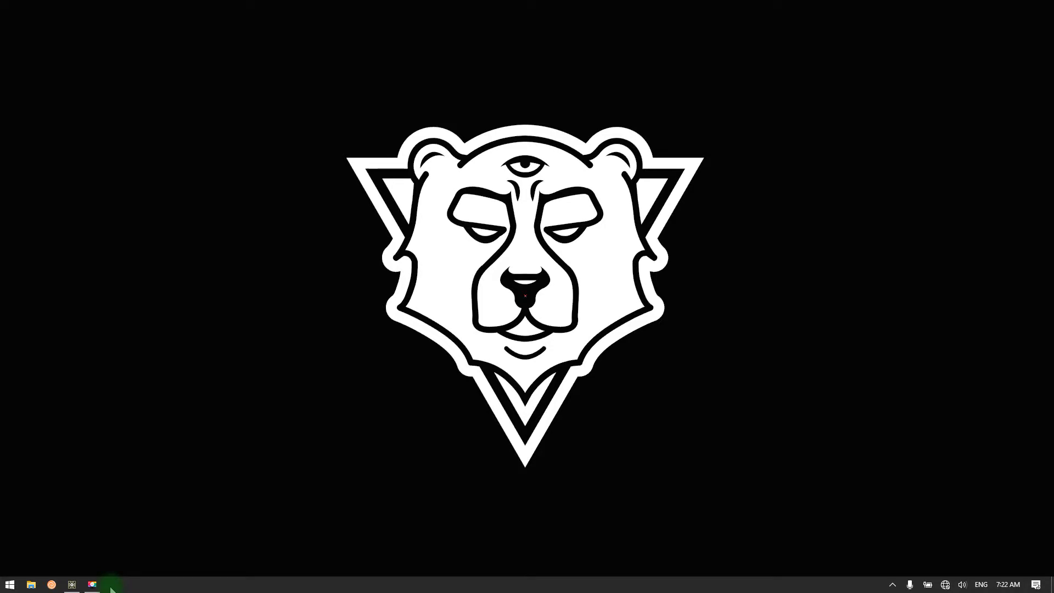
# Open SDK Browser v2.0 (Kinect for Windows) and run the Kinect Configuration Verifier.
pyautogui.press('super')
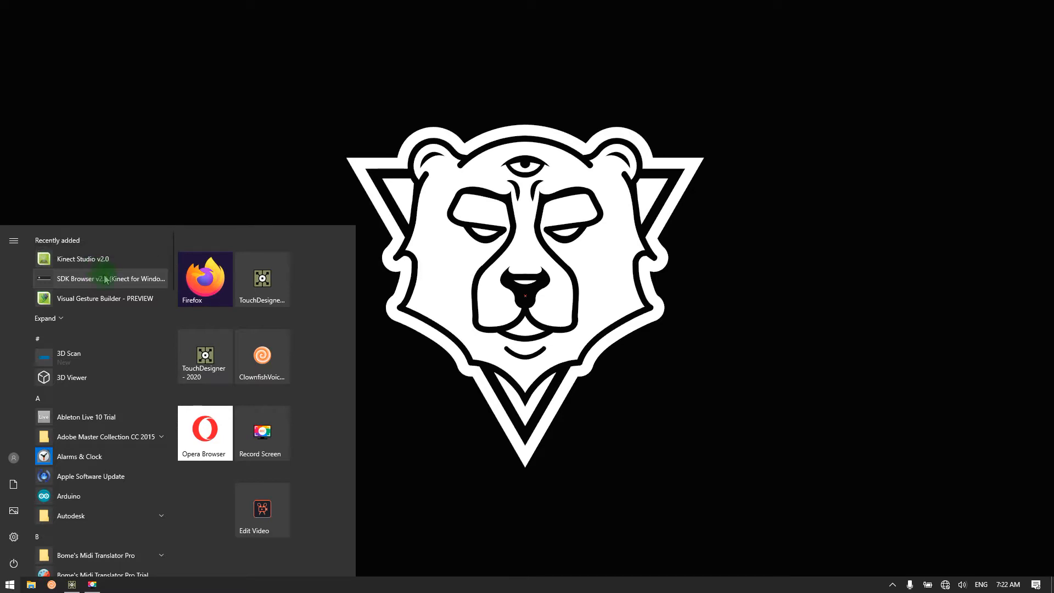
pyautogui.click(106, 279)
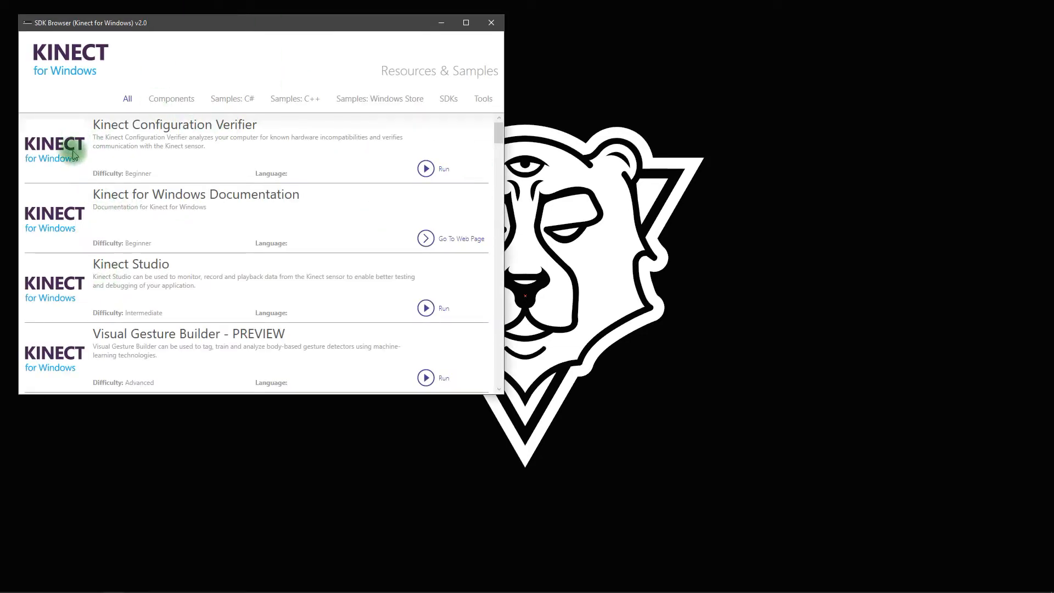
pyautogui.click(427, 169)
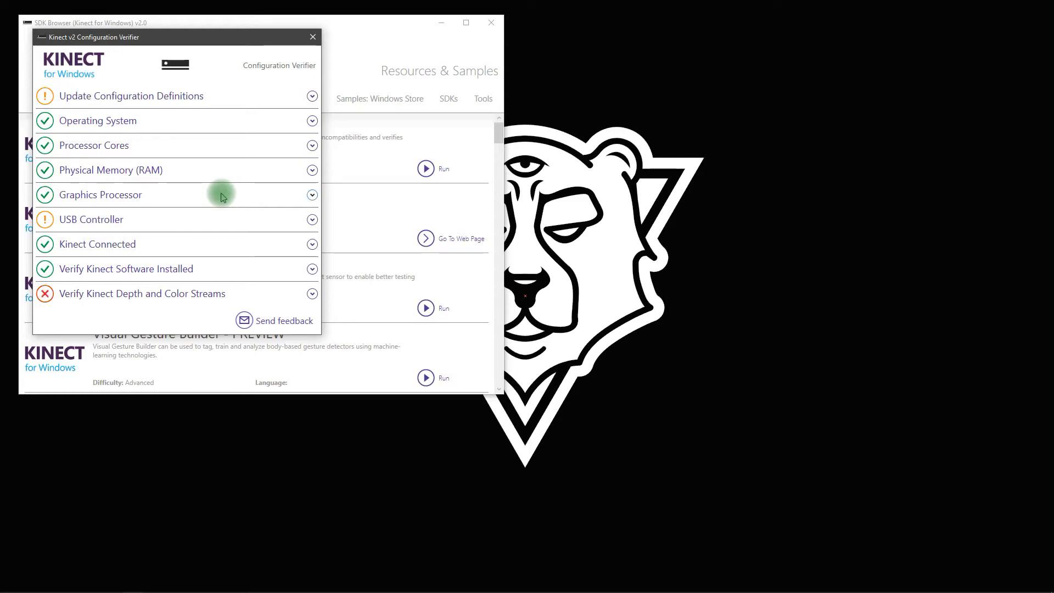
# Inspect the details and live previews of the Verify Kinect Depth and Color Streams check, and close the verifier.
pyautogui.click(313, 293)
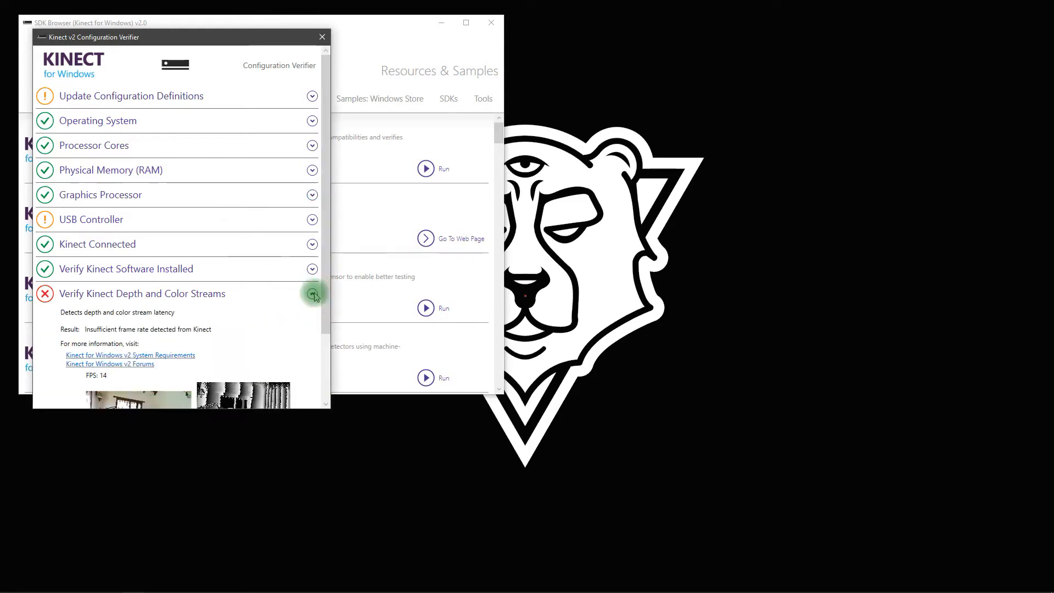
pyautogui.moveTo(328, 304); pyautogui.dragTo(327, 377)
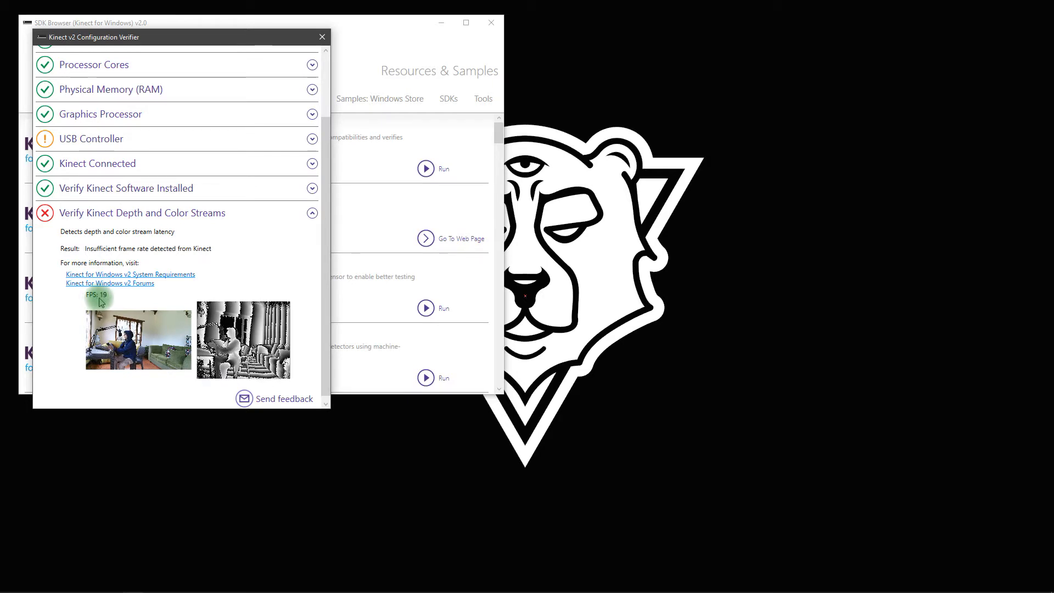
pyautogui.click(313, 214)
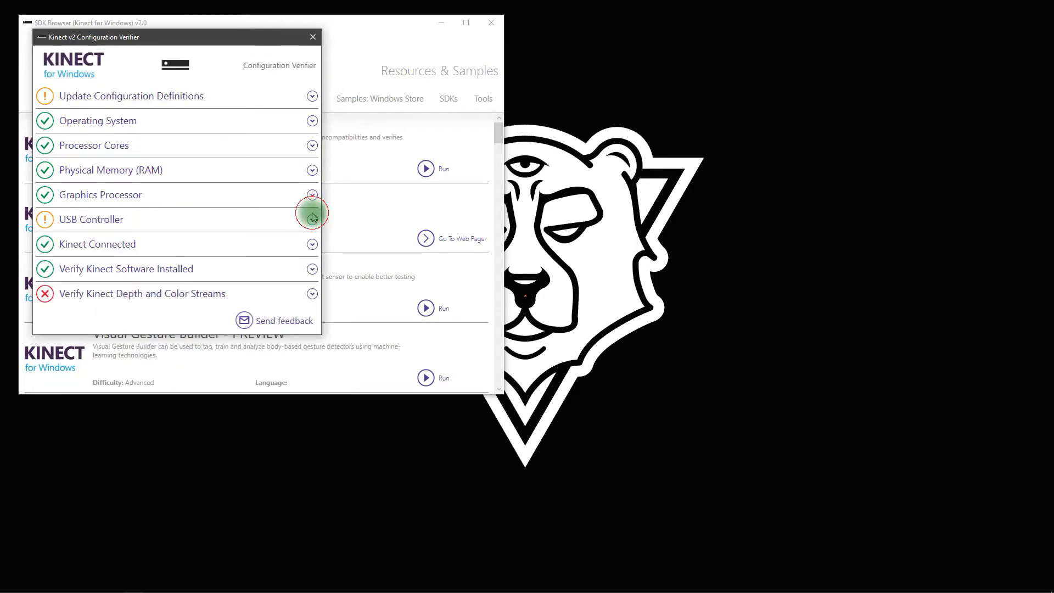
pyautogui.click(313, 38)
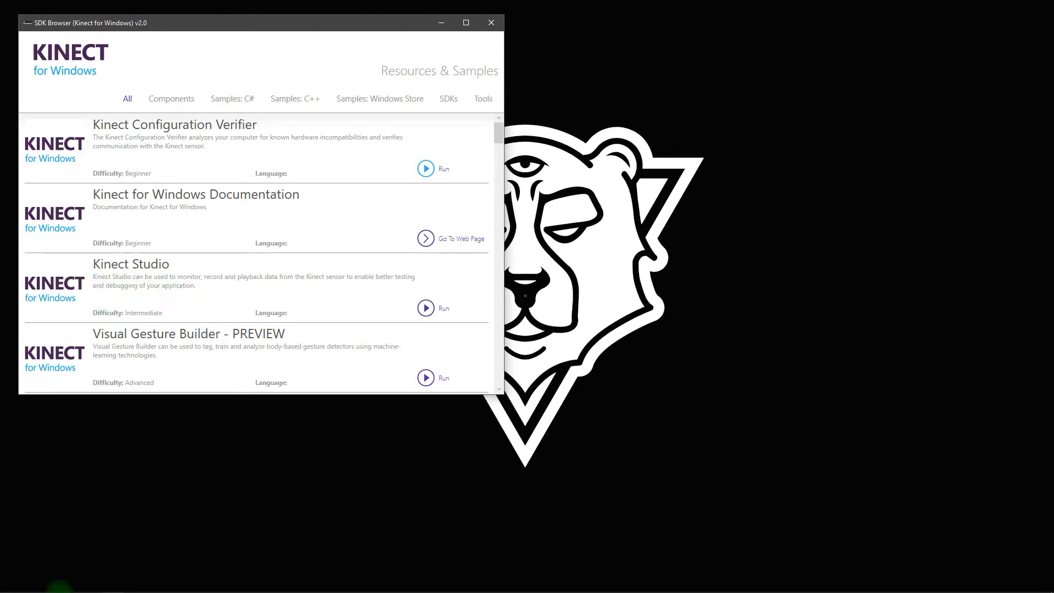
# Launch Kinect Studio from the SDK Browser's samples list and maximize its window.
pyautogui.click(10, 585)
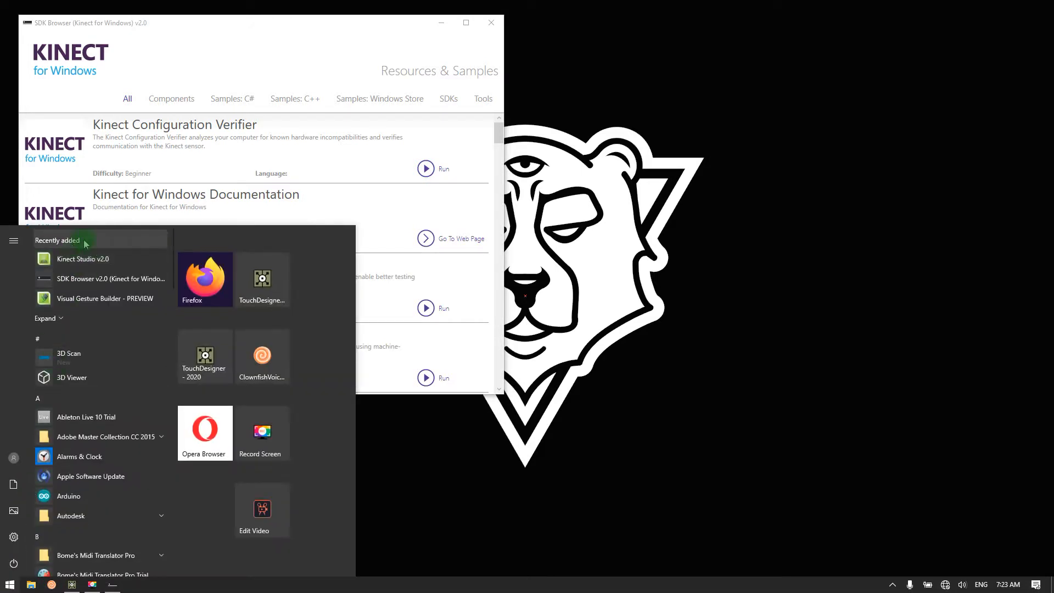
pyautogui.click(439, 307)
pyautogui.click(408, 312)
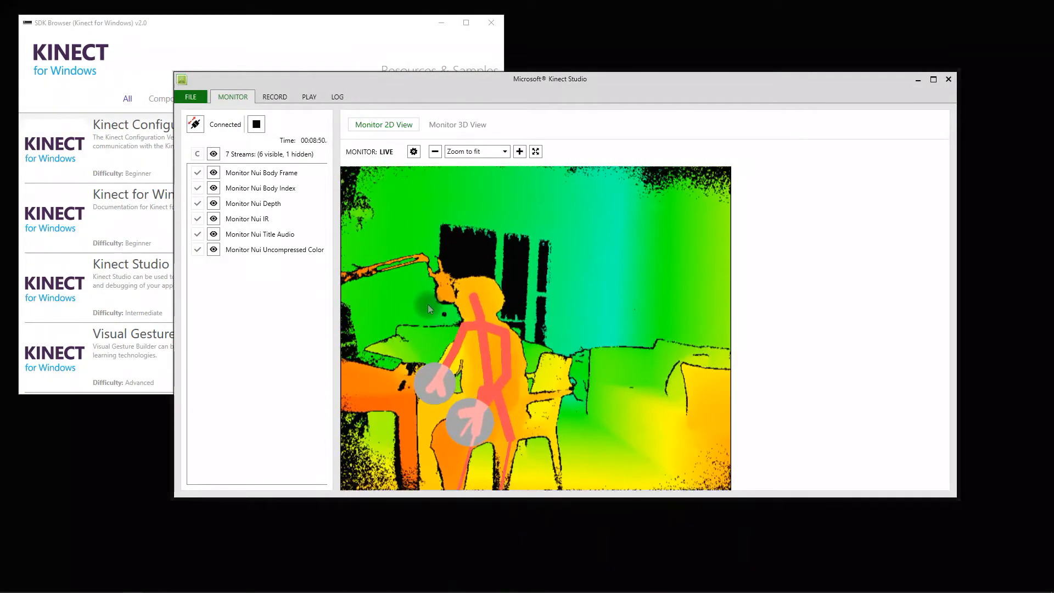
pyautogui.click(934, 79)
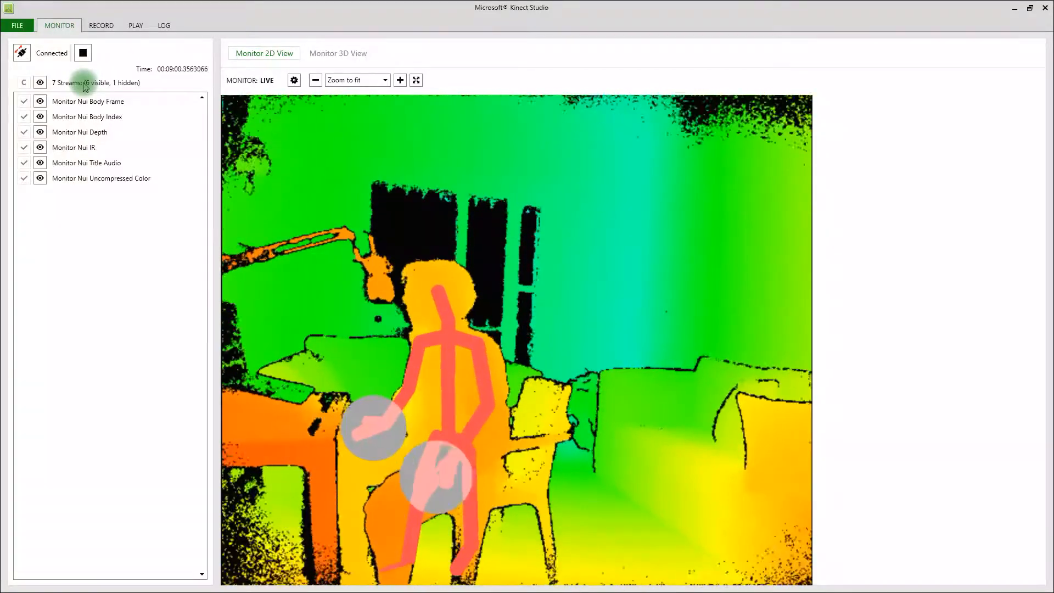
# Look through Kinect Studio's Record, Play and Log views and return to the live 2D monitor view.
pyautogui.click(102, 28)
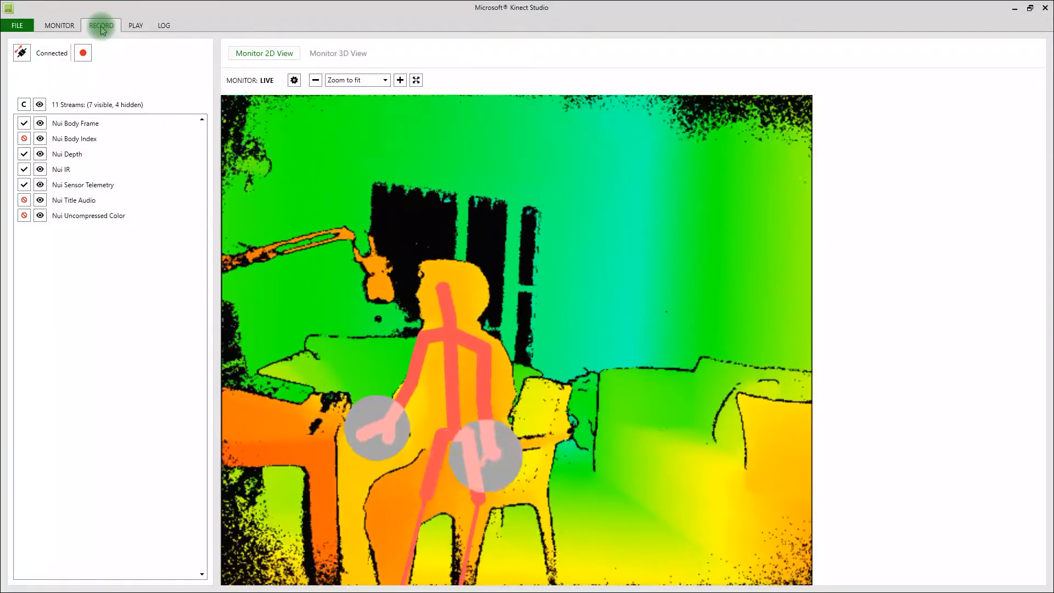
pyautogui.click(136, 26)
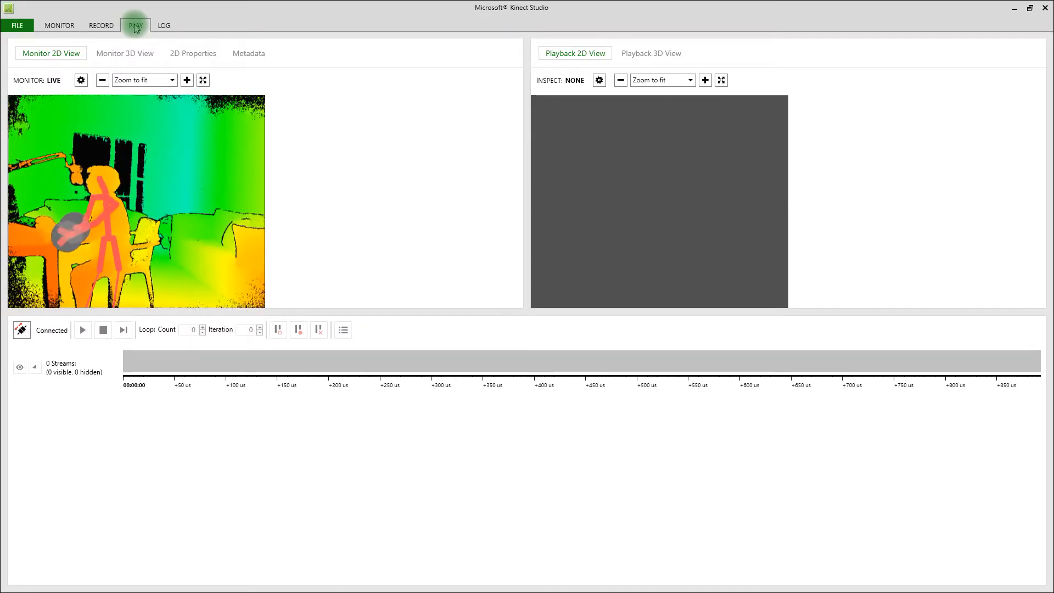
pyautogui.click(164, 25)
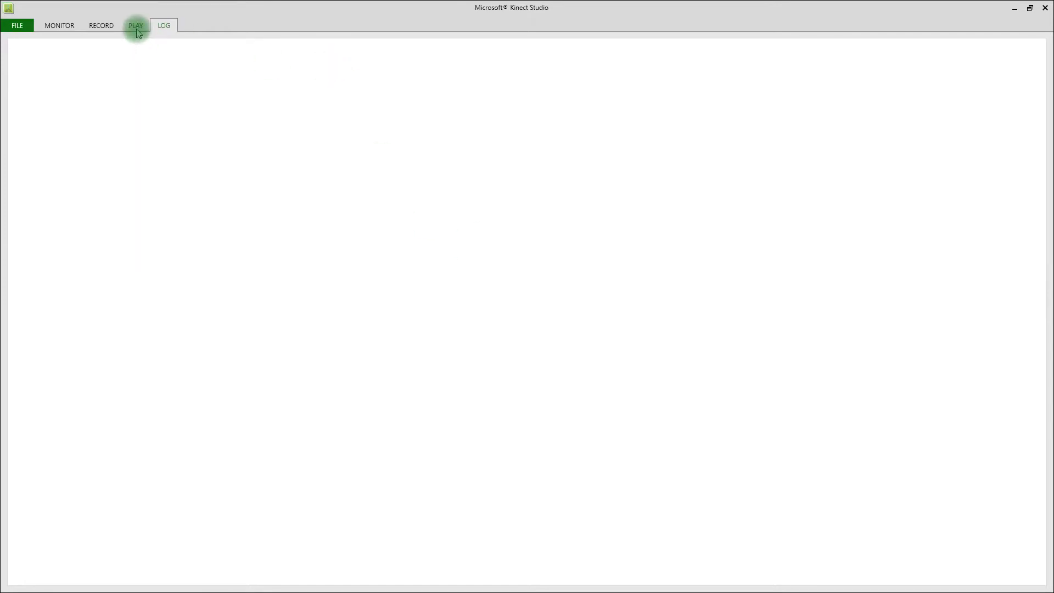
pyautogui.click(52, 27)
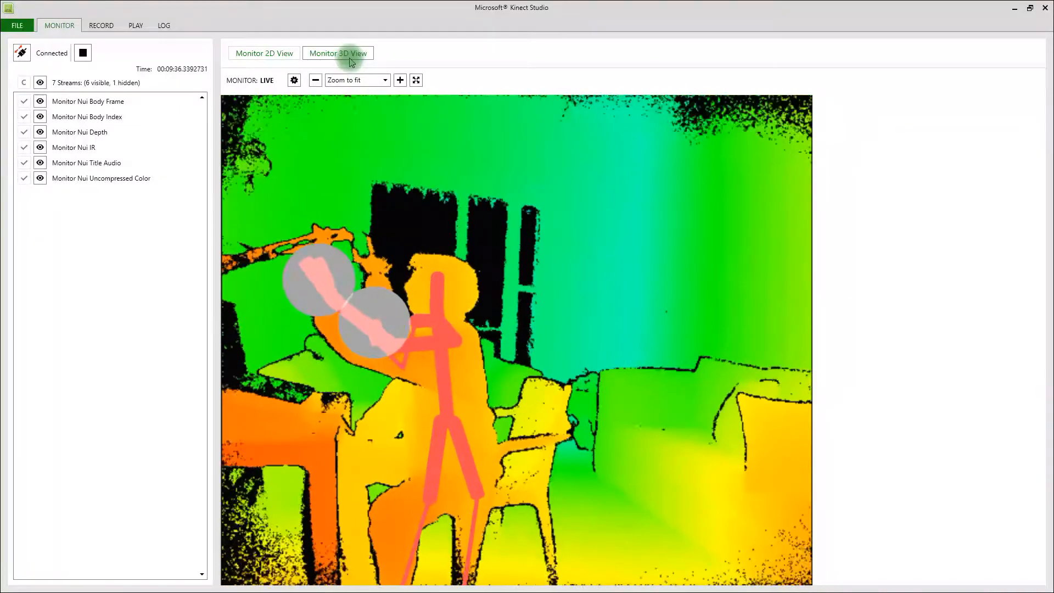
pyautogui.click(253, 55)
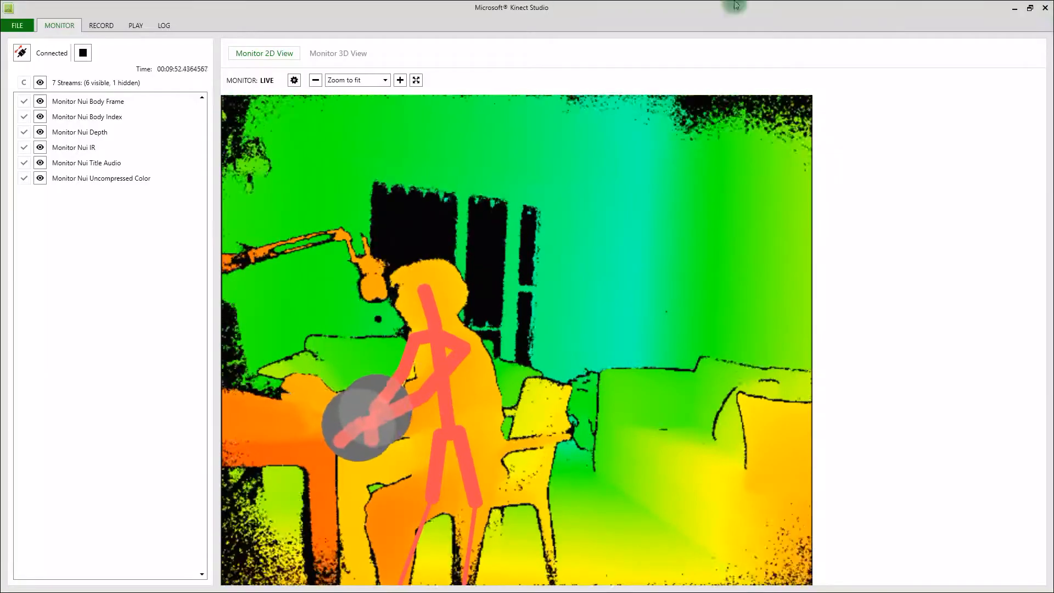
# Examine the live point cloud and tracked skeleton in the 3D monitor view, from several angles and distances.
pyautogui.click(346, 50)
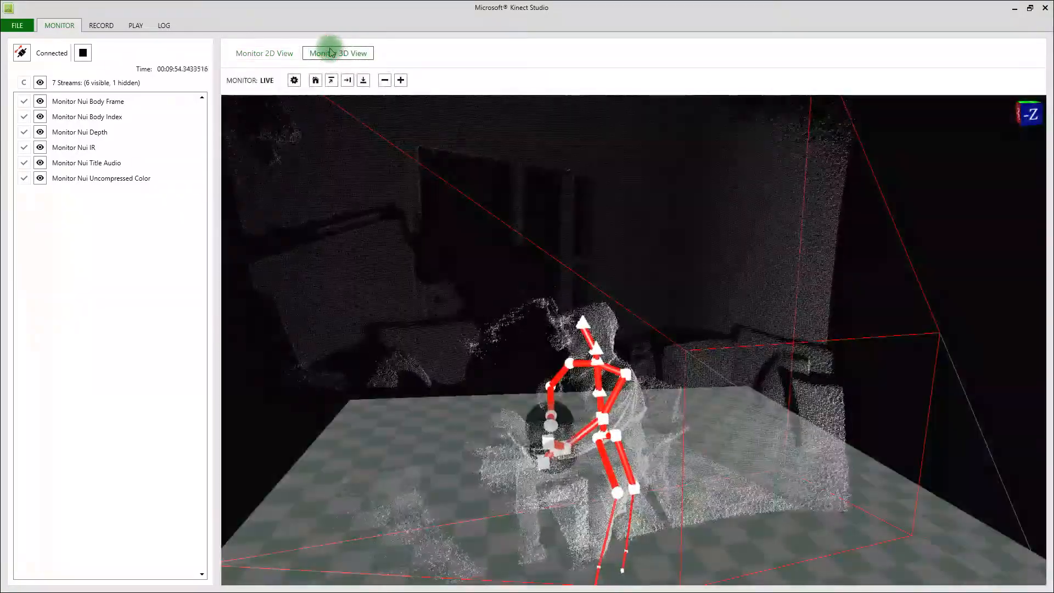
pyautogui.moveTo(749, 444); pyautogui.dragTo(478, 181)
pyautogui.click(402, 81)
pyautogui.click(402, 81)
pyautogui.click(404, 85)
pyautogui.click(404, 85)
pyautogui.click(403, 86)
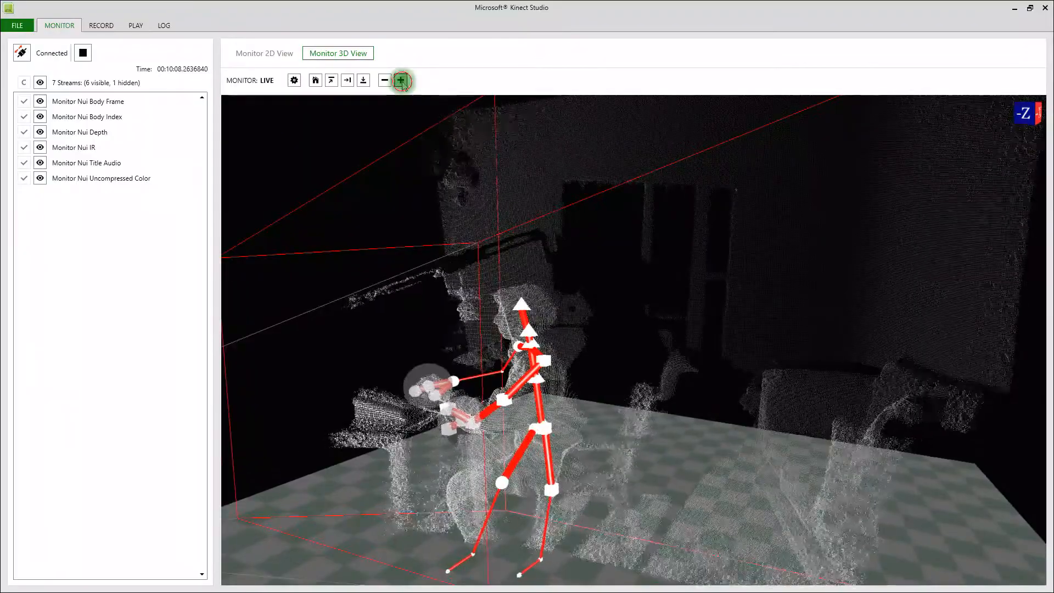
pyautogui.click(404, 86)
pyautogui.click(401, 80)
pyautogui.click(401, 80)
pyautogui.click(401, 80)
pyautogui.click(401, 81)
pyautogui.click(402, 81)
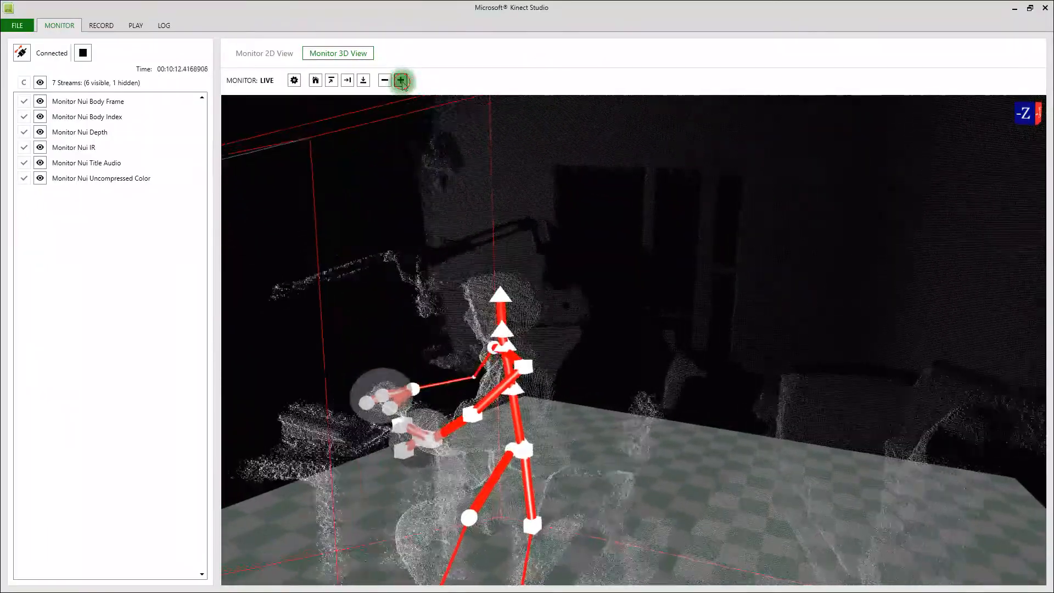
pyautogui.click(401, 81)
pyautogui.click(402, 83)
pyautogui.click(402, 82)
pyautogui.moveTo(612, 190); pyautogui.dragTo(525, 279)
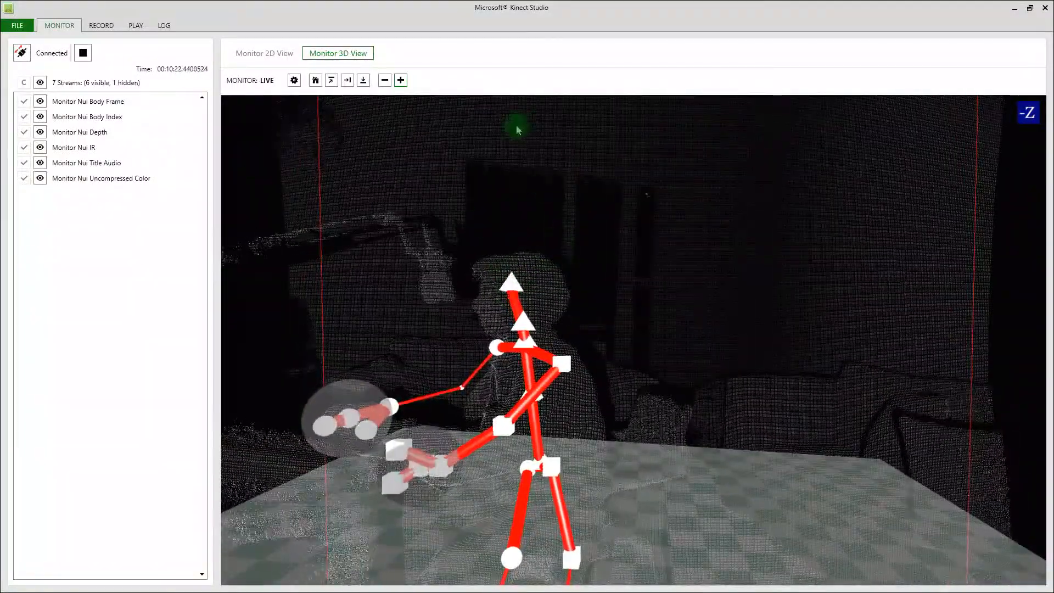
pyautogui.click(385, 81)
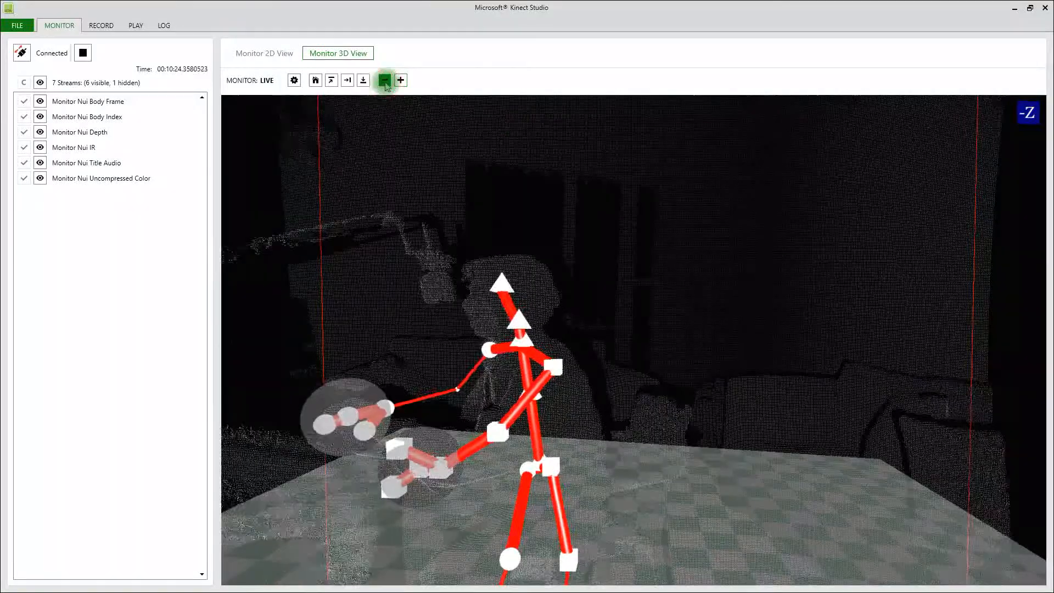
pyautogui.click(385, 81)
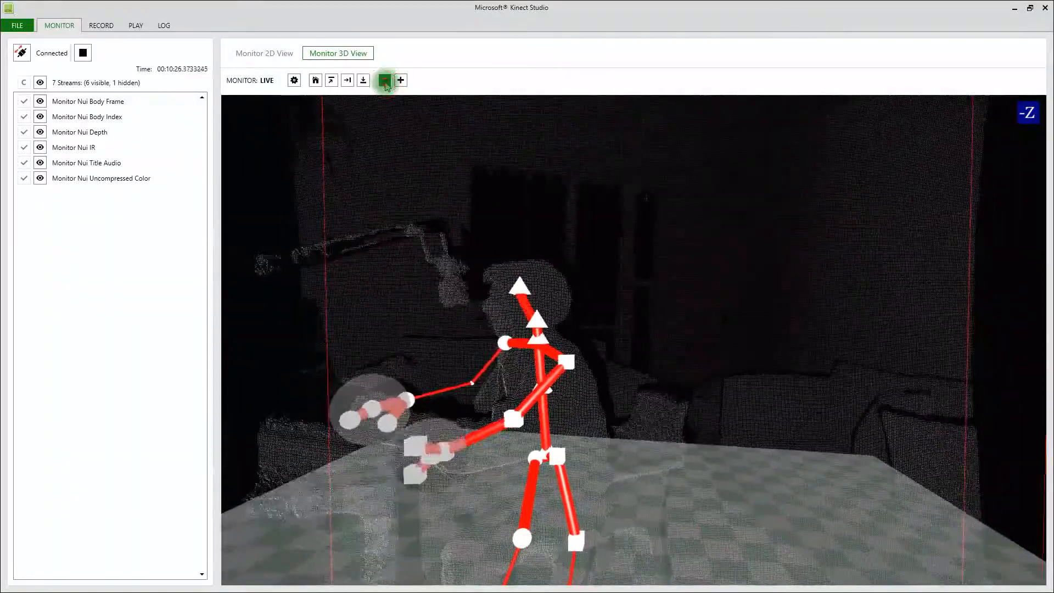
pyautogui.click(386, 83)
pyautogui.click(386, 82)
pyautogui.click(386, 82)
pyautogui.click(386, 82)
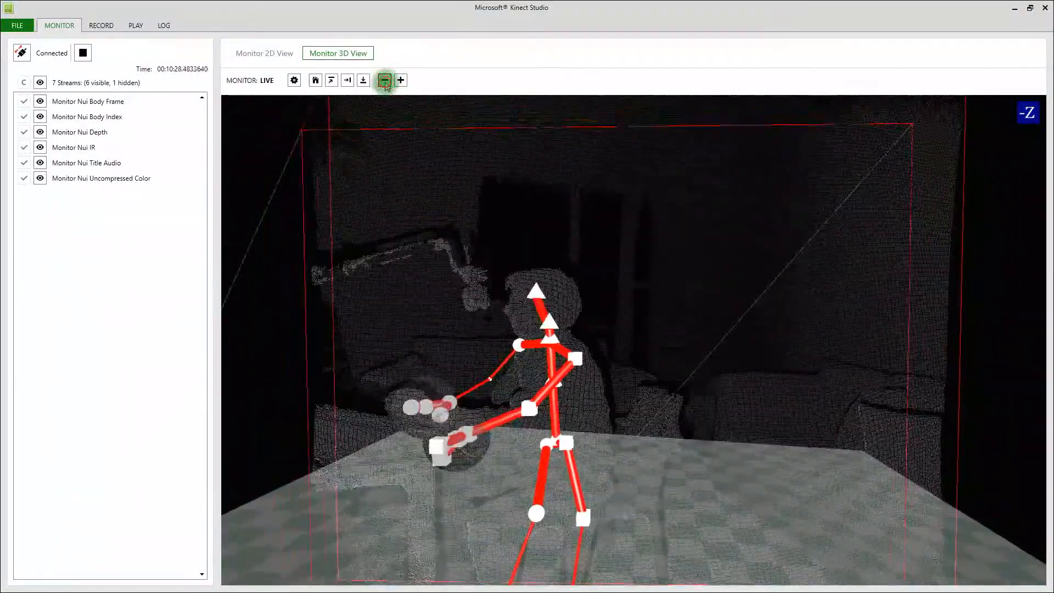
pyautogui.moveTo(477, 229)
pyautogui.mouseDown()
pyautogui.moveTo(558, 218)
pyautogui.moveTo(495, 219)
pyautogui.mouseUp()
# Show the live 3D monitor view in the recording workspace, angled to see the seated figure and camera frustum.
pyautogui.click(100, 27)
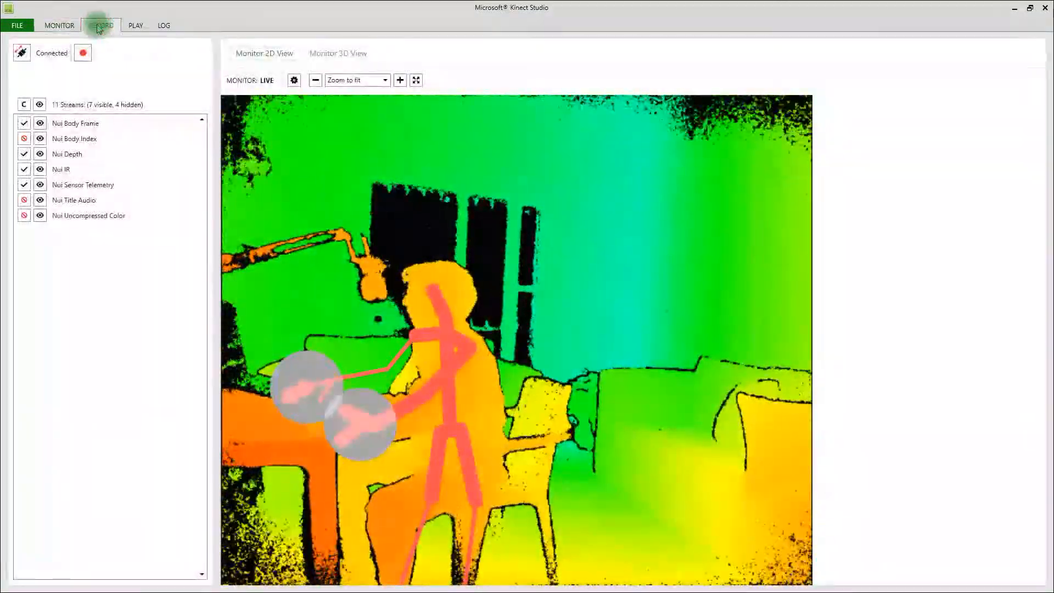
pyautogui.click(333, 50)
pyautogui.click(614, 226)
pyautogui.moveTo(614, 225)
pyautogui.mouseDown()
pyautogui.moveTo(595, 252)
pyautogui.moveTo(470, 235)
pyautogui.moveTo(641, 337)
pyautogui.moveTo(631, 265)
pyautogui.moveTo(619, 287)
pyautogui.moveTo(485, 307)
pyautogui.mouseUp()
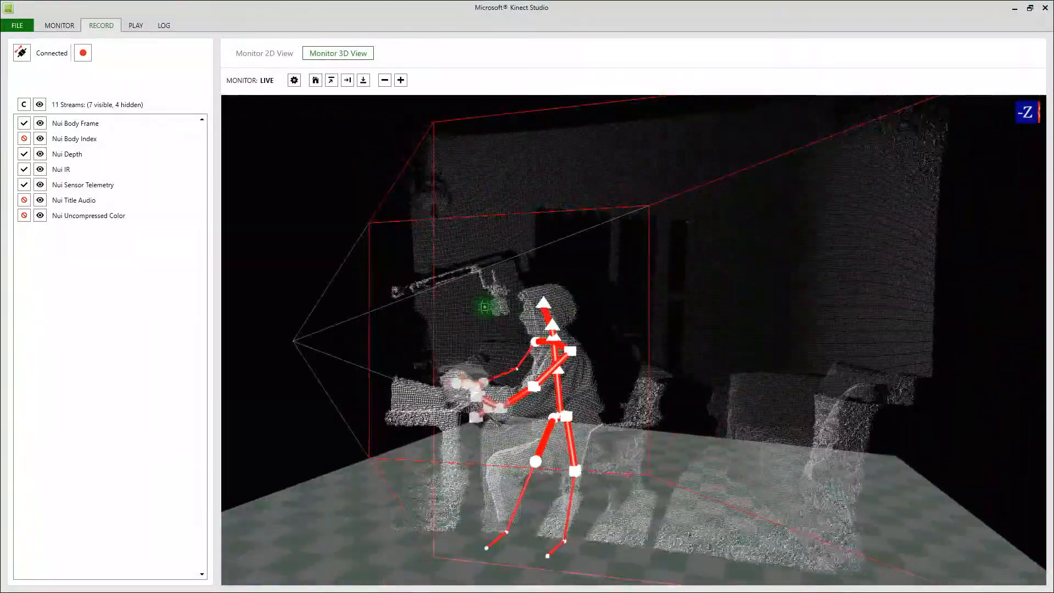
pyautogui.moveTo(402, 285); pyautogui.dragTo(454, 321)
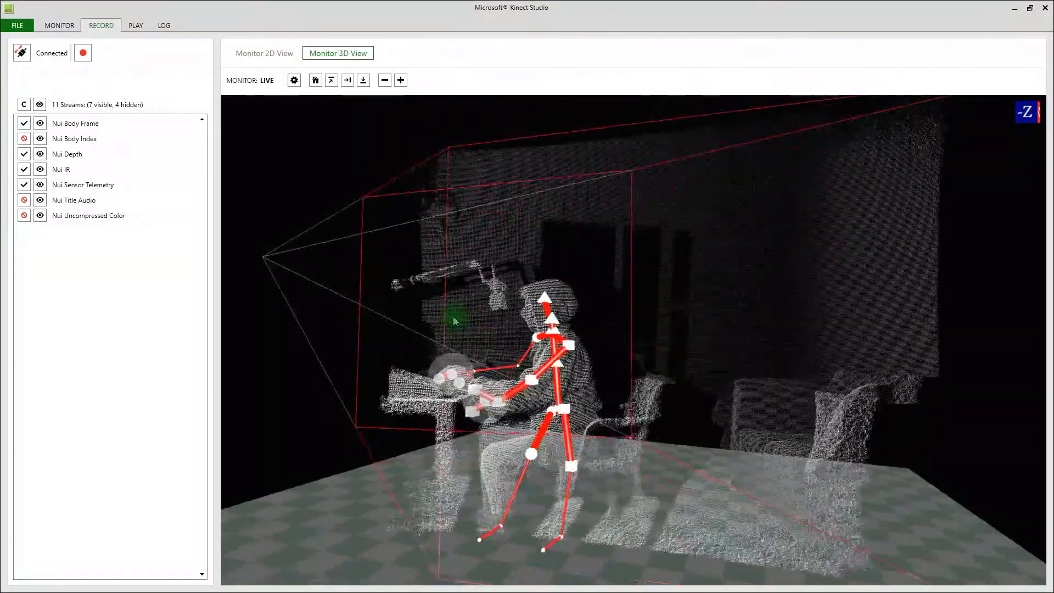
# Record a clip of about 17 seconds from the enabled Kinect streams, and enlarge the monitor and playback views above its timeline.
pyautogui.click(82, 52)
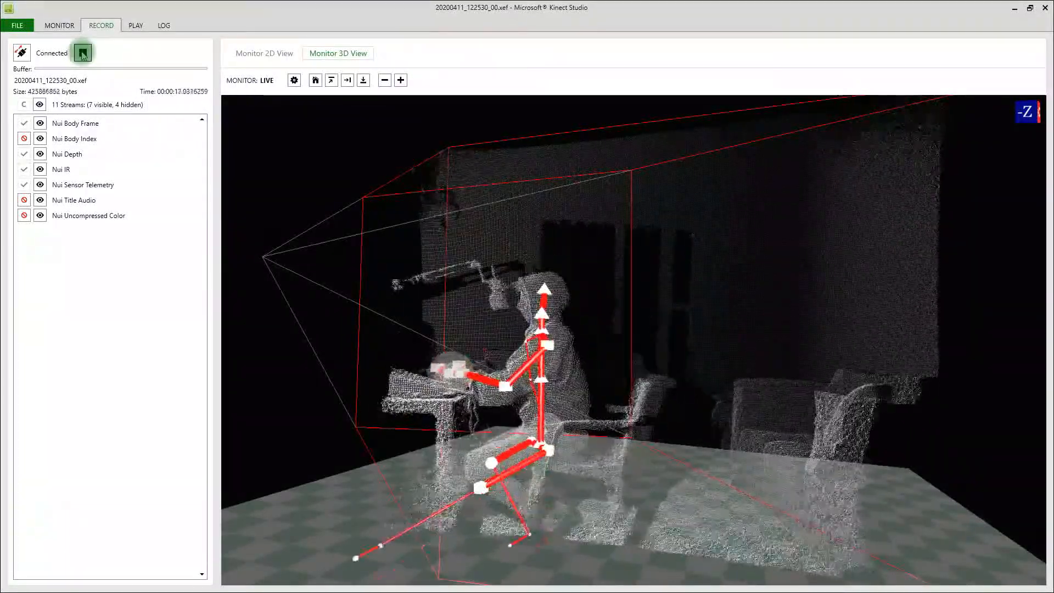
pyautogui.click(82, 53)
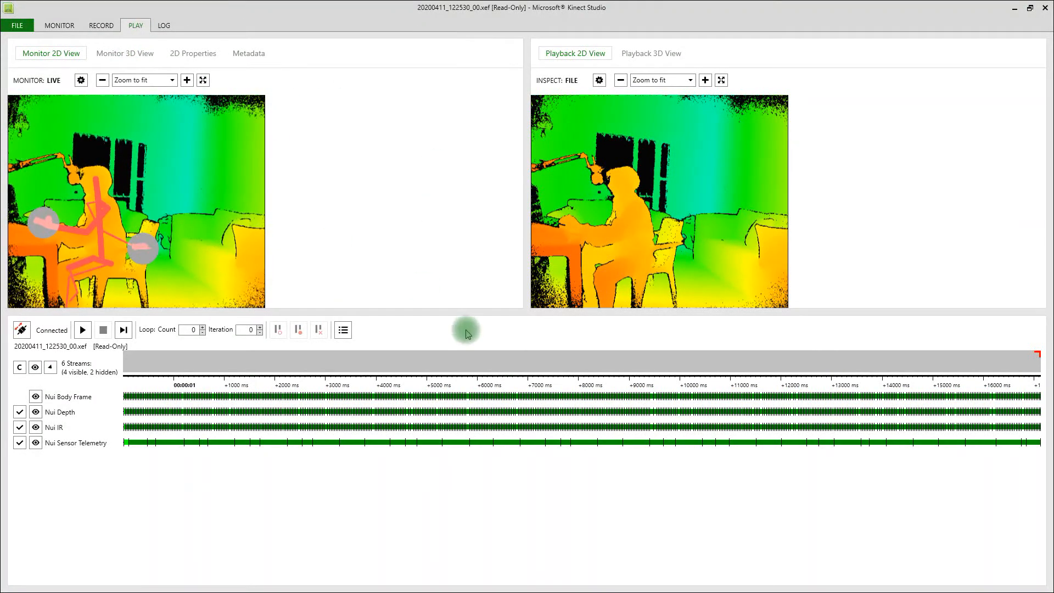
pyautogui.moveTo(480, 310); pyautogui.dragTo(478, 443)
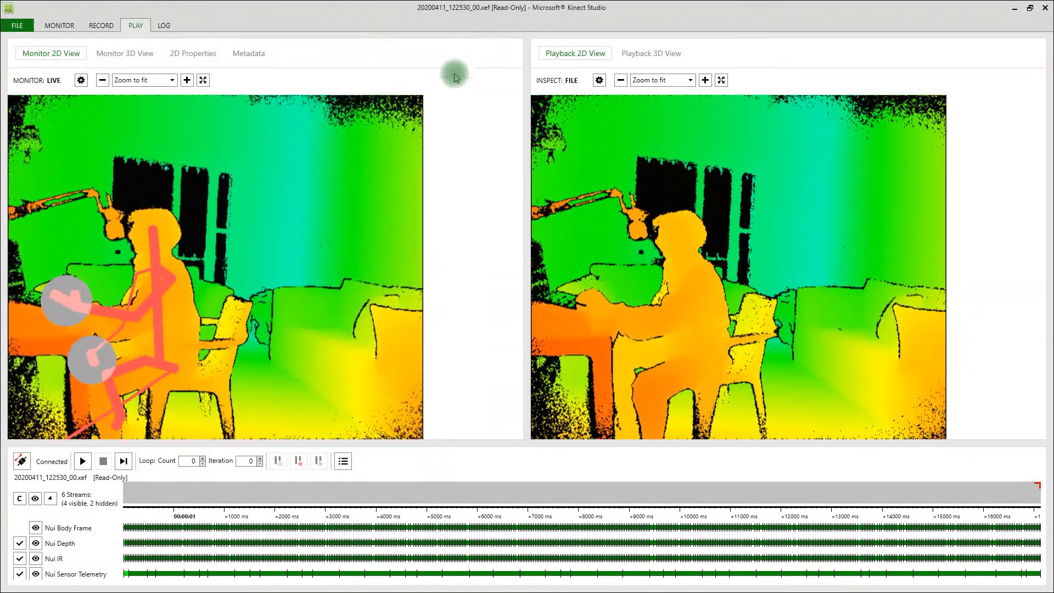
# Play the recorded clip in the 3D playback view and inspect its point cloud from different angles.
pyautogui.click(642, 55)
pyautogui.moveTo(779, 241); pyautogui.dragTo(781, 240)
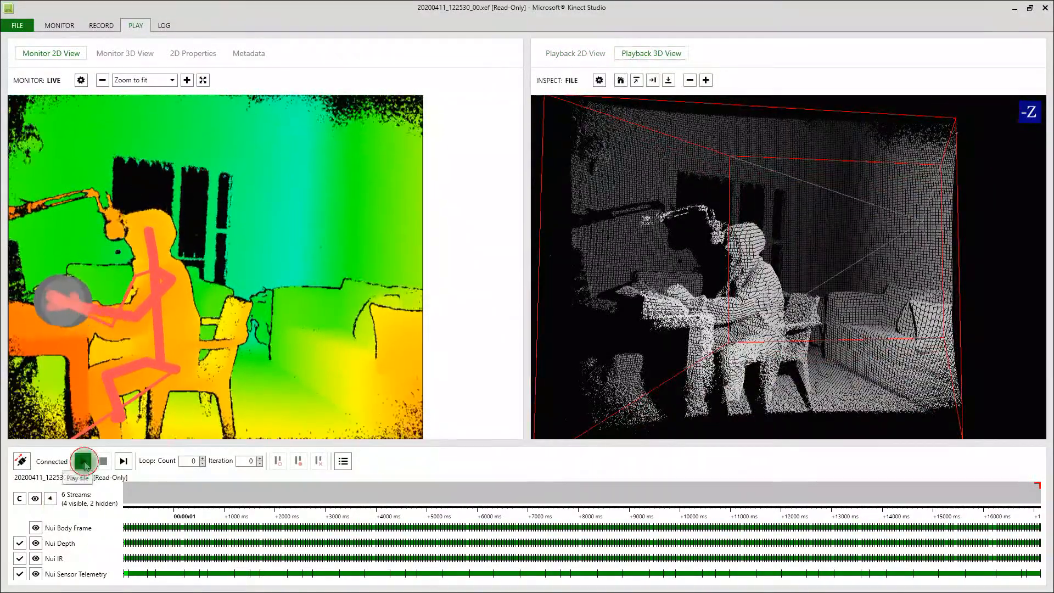
pyautogui.click(83, 462)
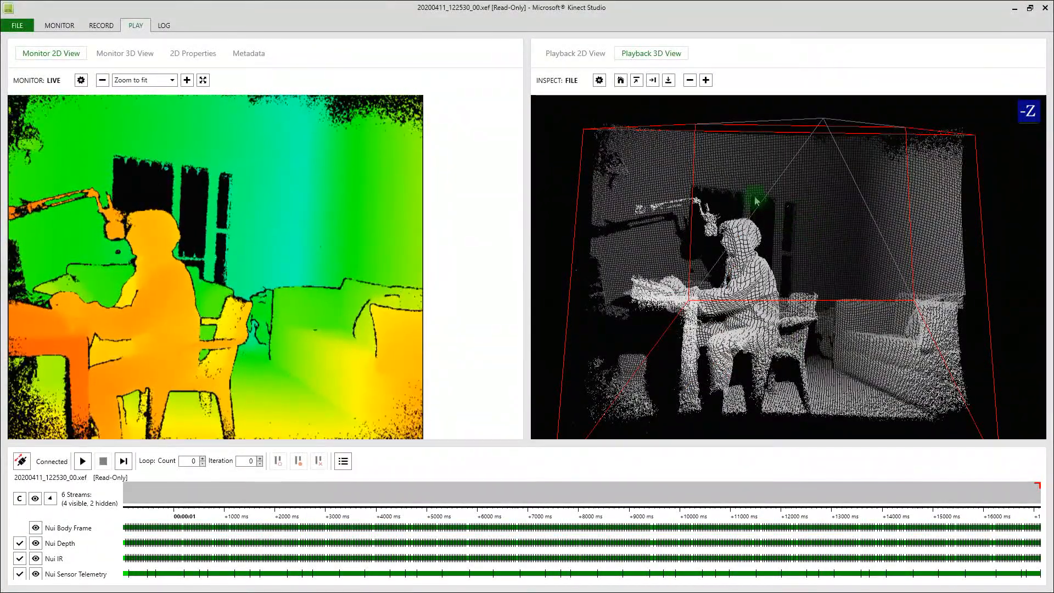
pyautogui.moveTo(731, 200); pyautogui.dragTo(741, 226)
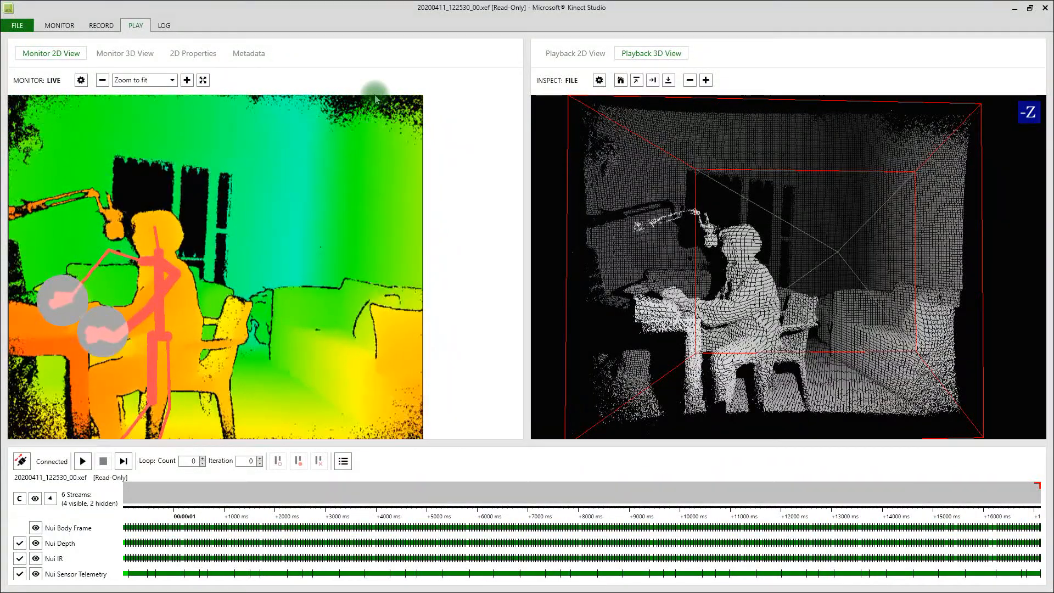
# Close Kinect Studio and the Kinect SDK Browser, and switch to the TouchDesigner project.
pyautogui.click(1044, 10)
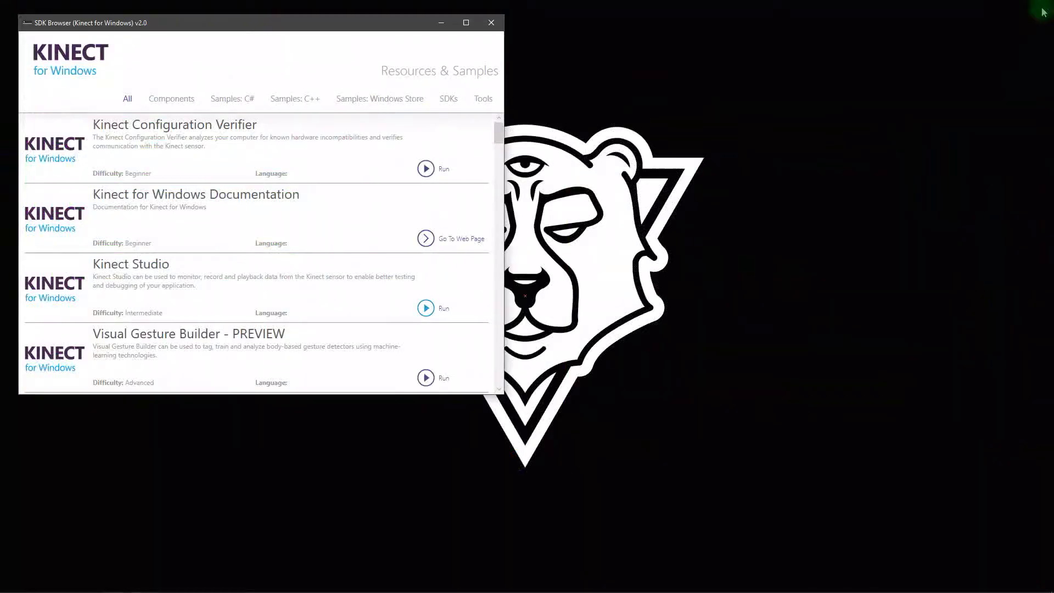
pyautogui.click(492, 22)
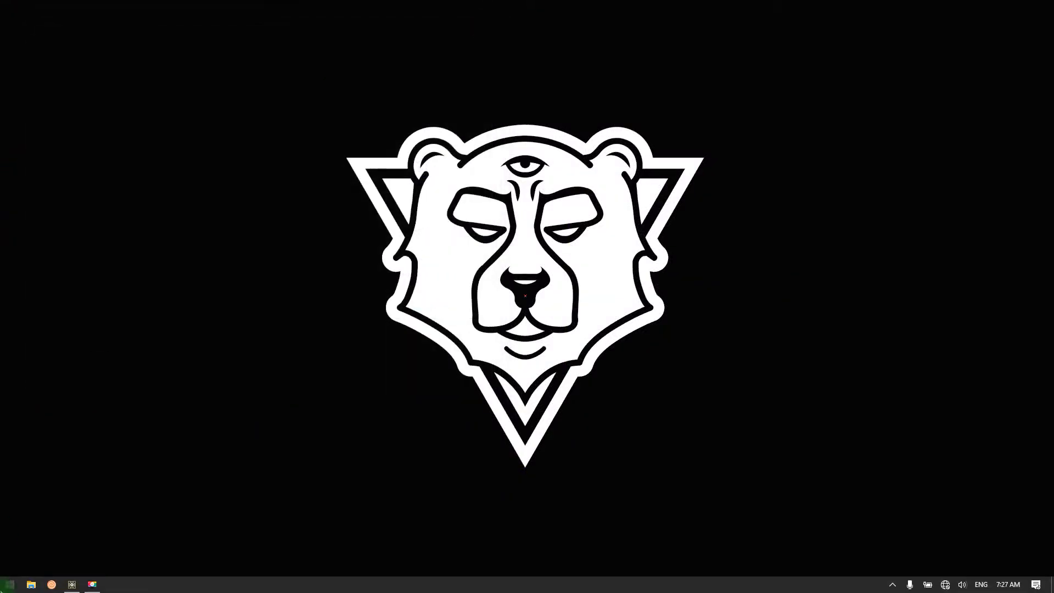
pyautogui.click(67, 584)
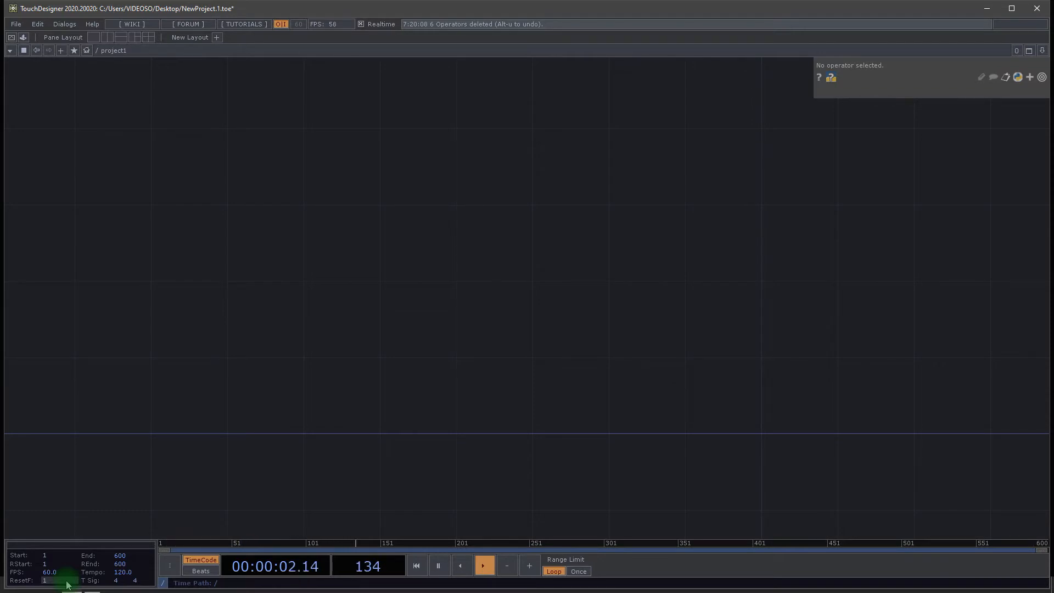
# Add a Kinect TOP to the empty network and position it with its depth image clearly visible.
pyautogui.press('Tab')
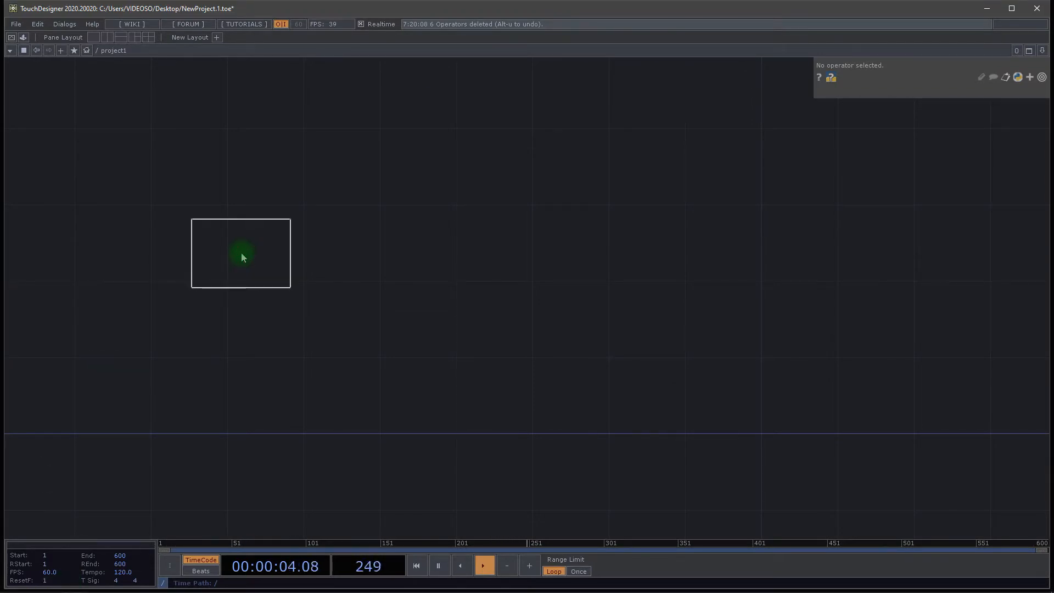
pyautogui.press('Escape')
pyautogui.doubleClick(243, 253)
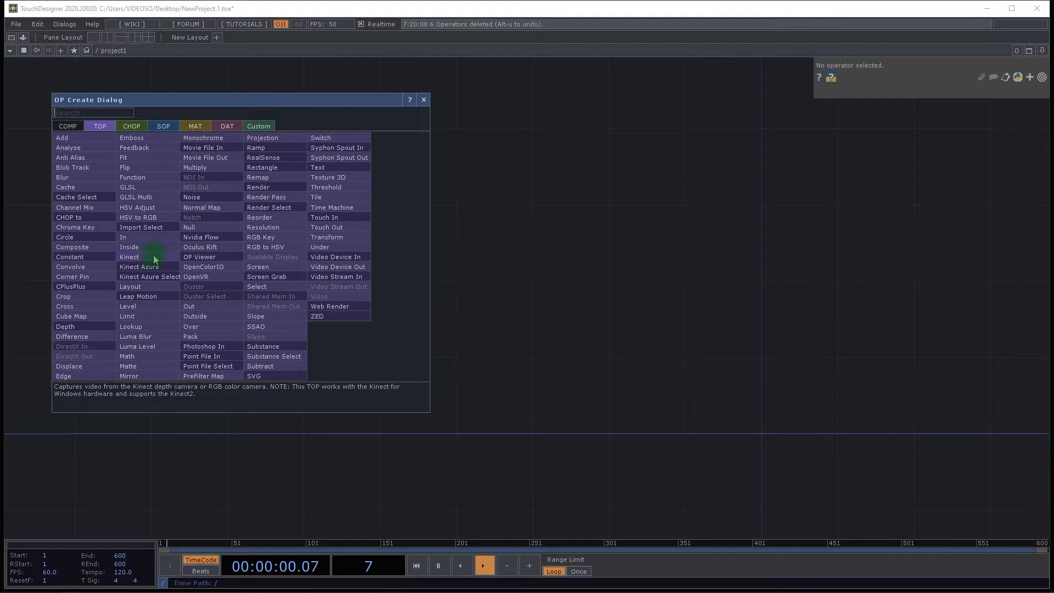
pyautogui.write('KINECT')
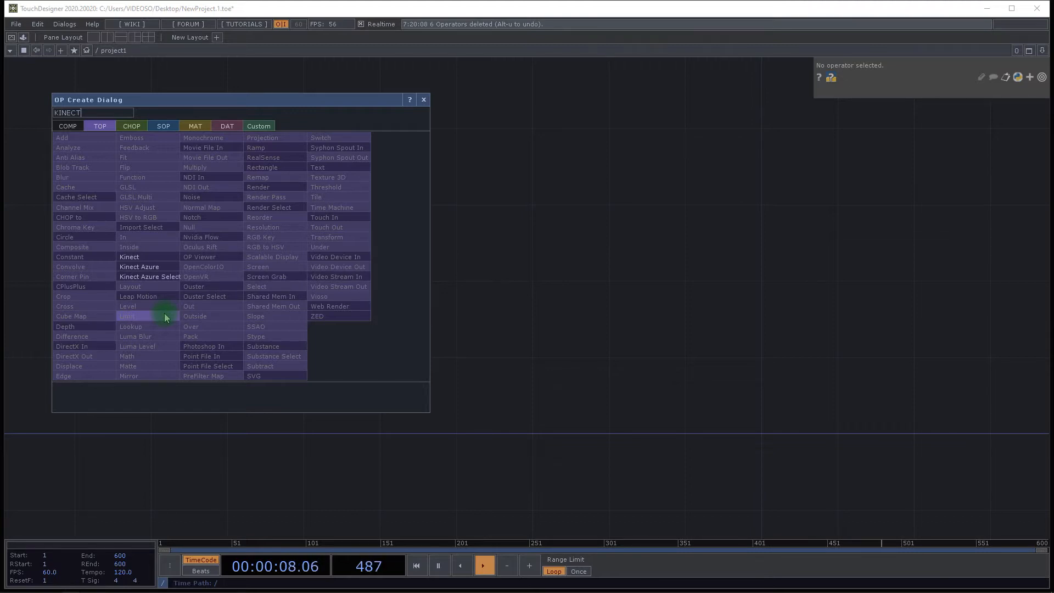
pyautogui.click(155, 268)
pyautogui.click(386, 198)
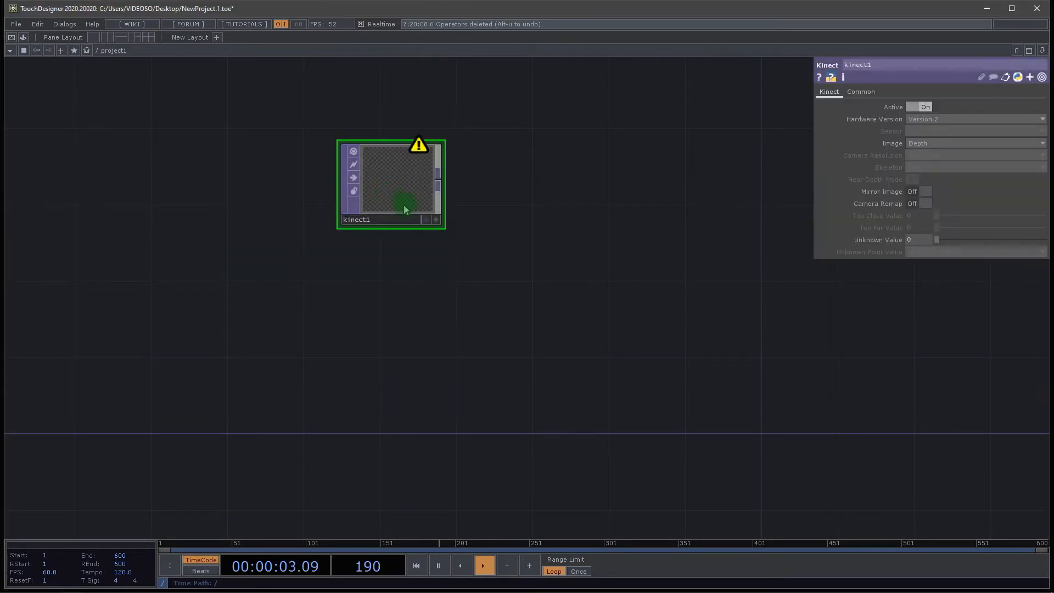
pyautogui.scroll(5, 390, 173)
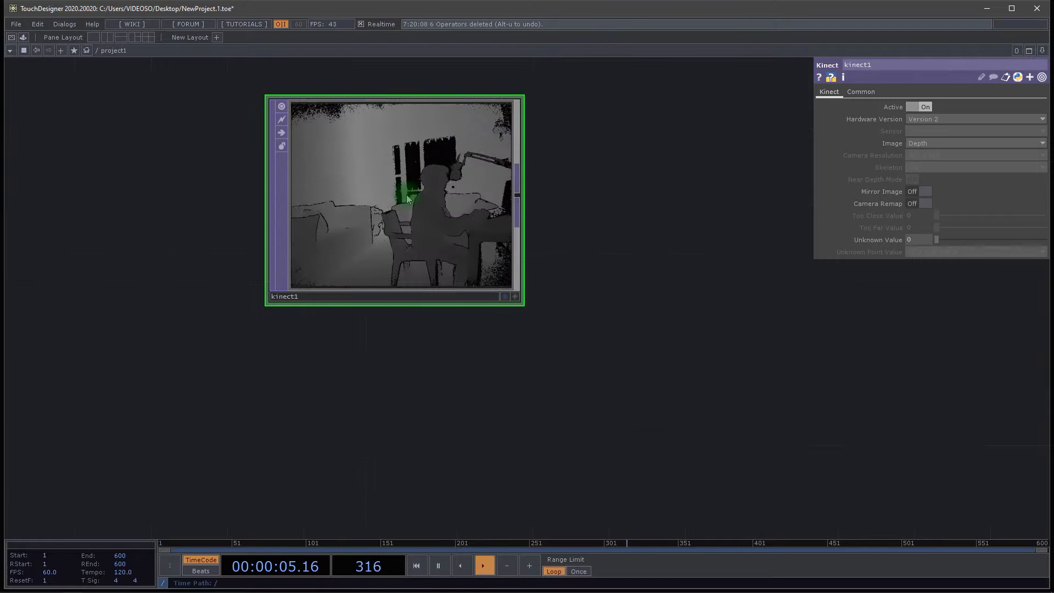
pyautogui.moveTo(412, 196); pyautogui.dragTo(419, 269)
pyautogui.moveTo(623, 299); pyautogui.dragTo(581, 230)
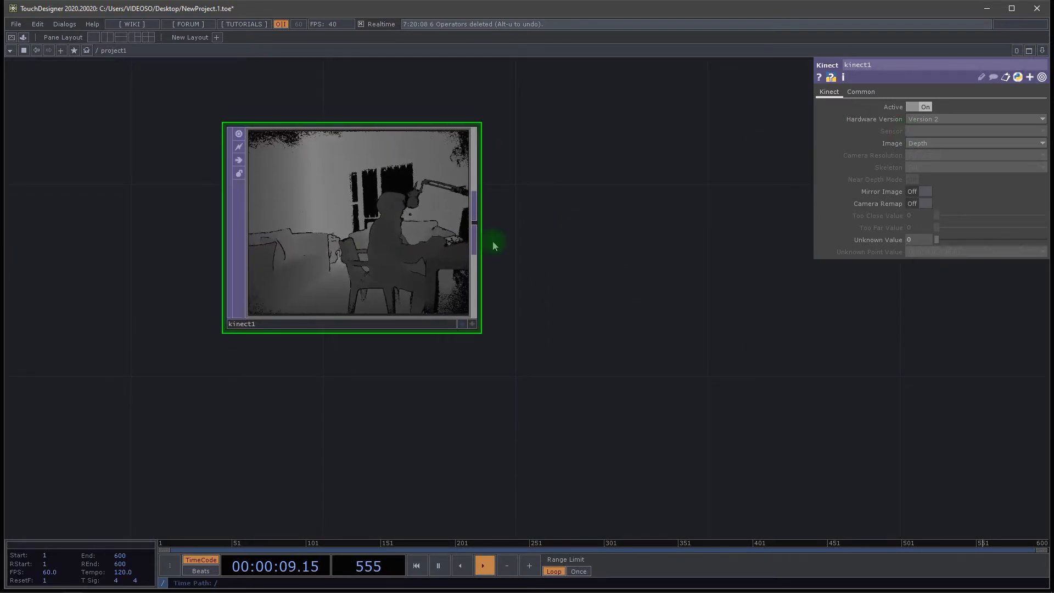
pyautogui.moveTo(353, 190); pyautogui.dragTo(257, 237)
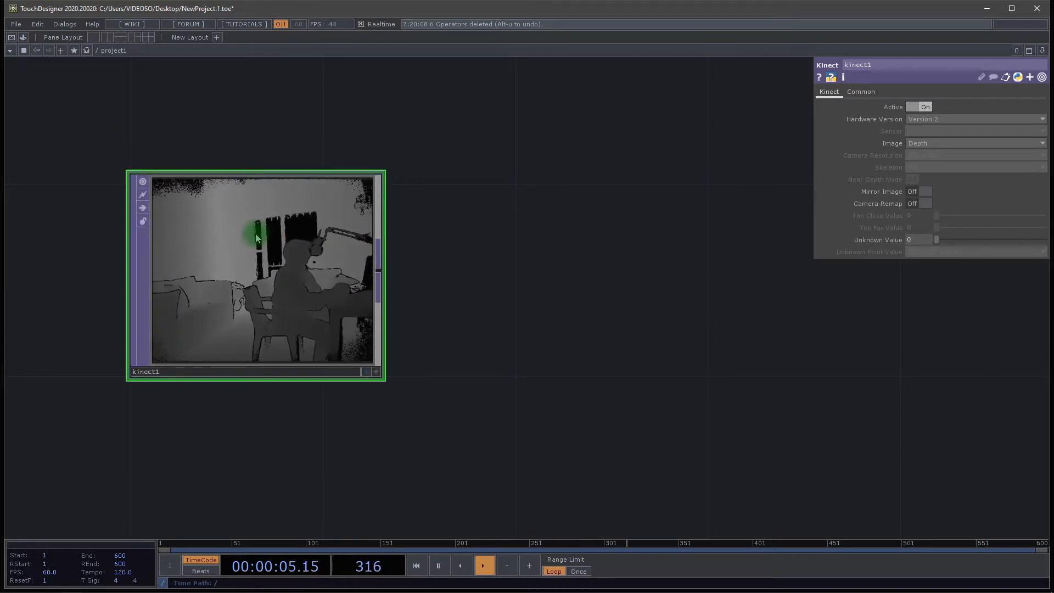
# Look at the Kinect TOP's Active switch and hardware version options, keeping it active on Version 2.
pyautogui.click(927, 108)
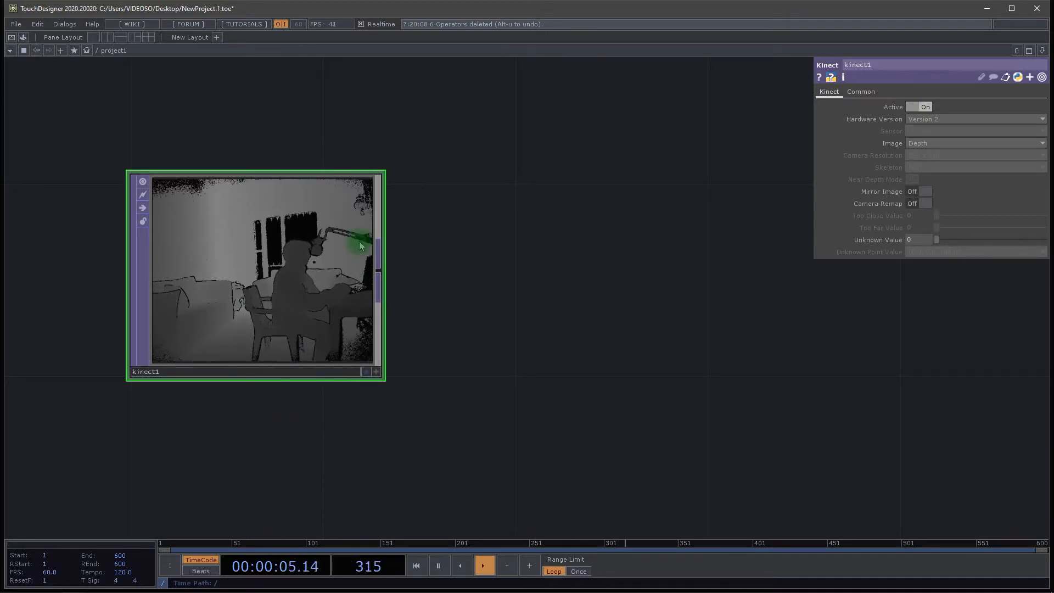
pyautogui.click(918, 108)
pyautogui.click(919, 108)
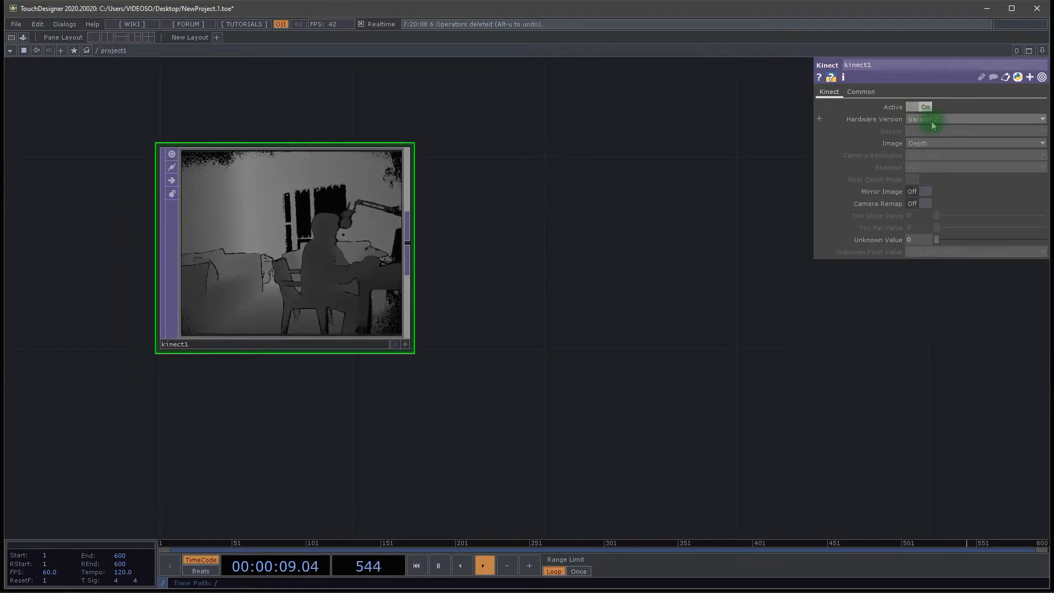
pyautogui.click(969, 120)
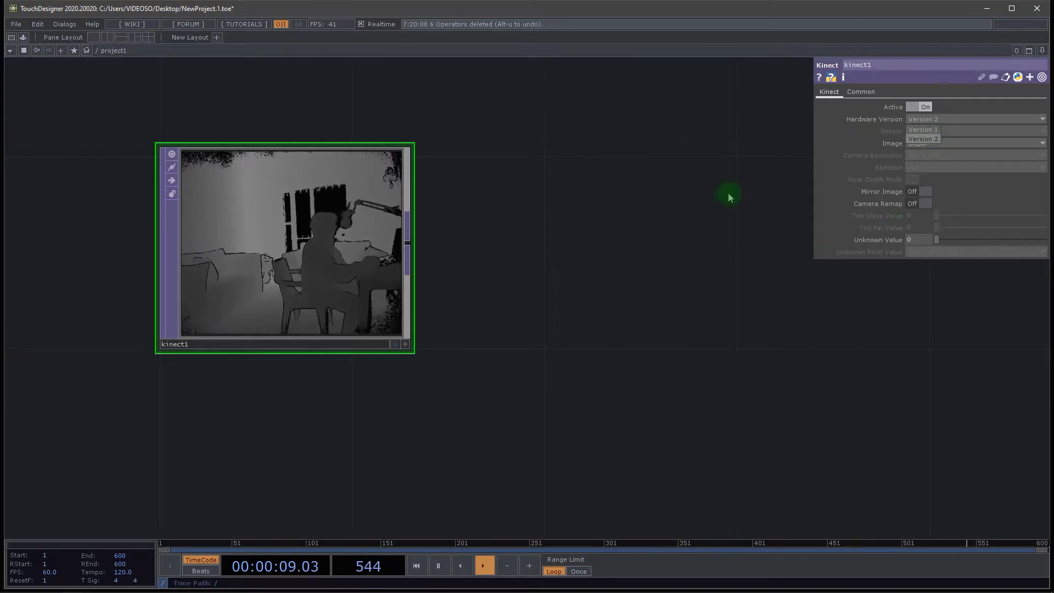
pyautogui.click(635, 221)
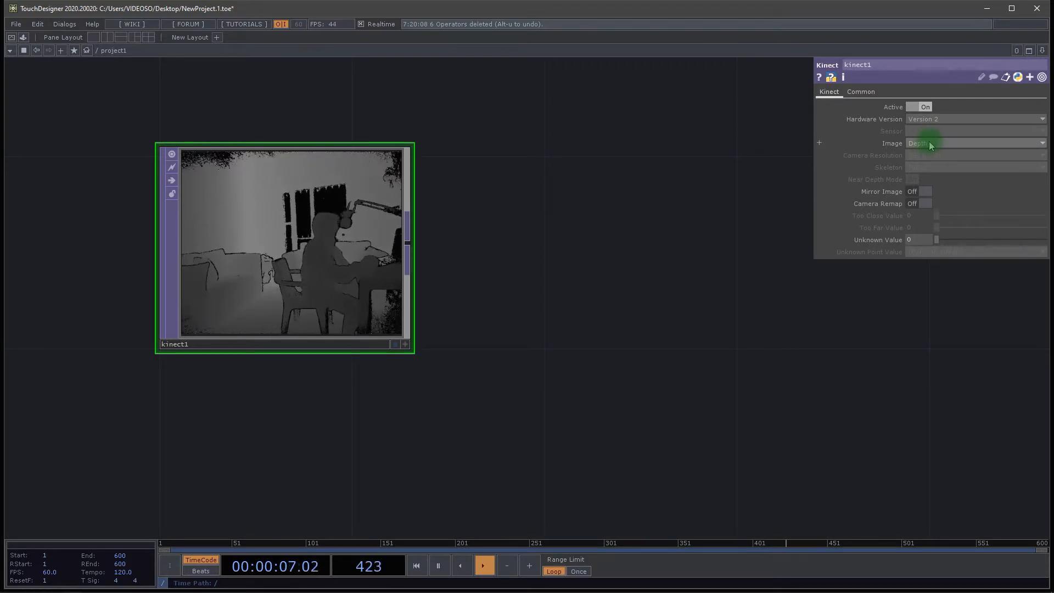
# Make four copies of the Kinect TOP, stacked in a column beneath the original.
pyautogui.moveTo(669, 254); pyautogui.dragTo(573, 246)
pyautogui.scroll(-5, 666, 202)
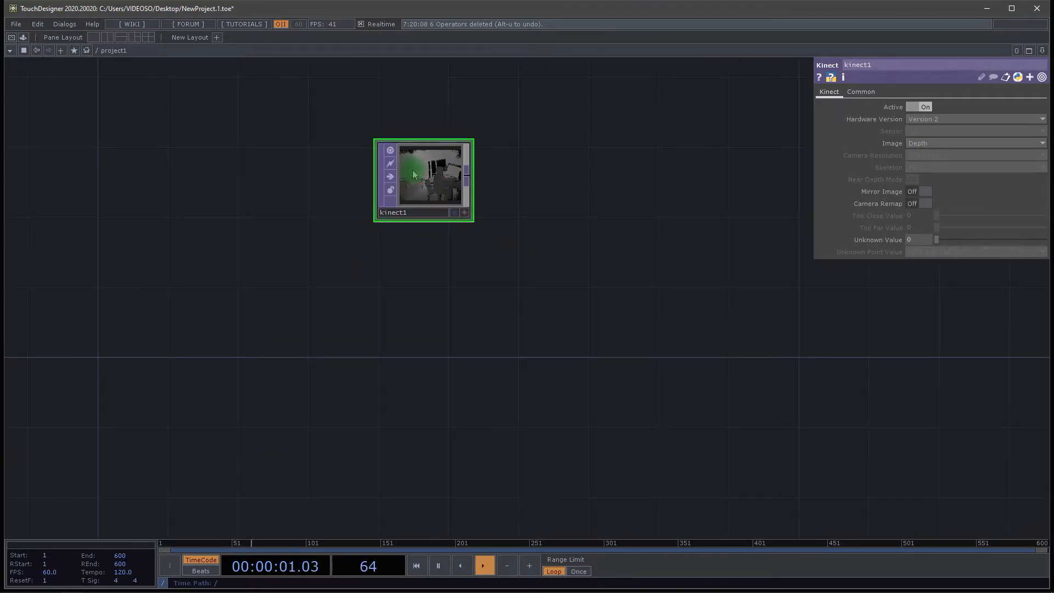
pyautogui.hotkey('ctrl', 'c')
pyautogui.hotkey('ctrl', 'v')
pyautogui.hotkey('ctrl', 'v')
pyautogui.hotkey('ctrl', 'v')
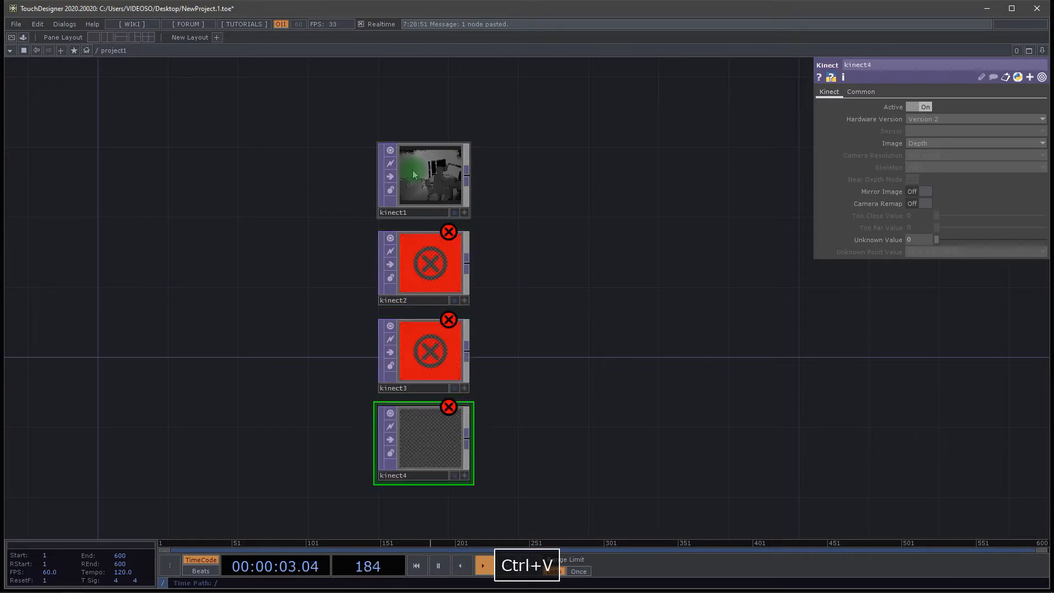
pyautogui.hotkey('ctrl', 'v')
pyautogui.moveTo(583, 370); pyautogui.dragTo(548, 312)
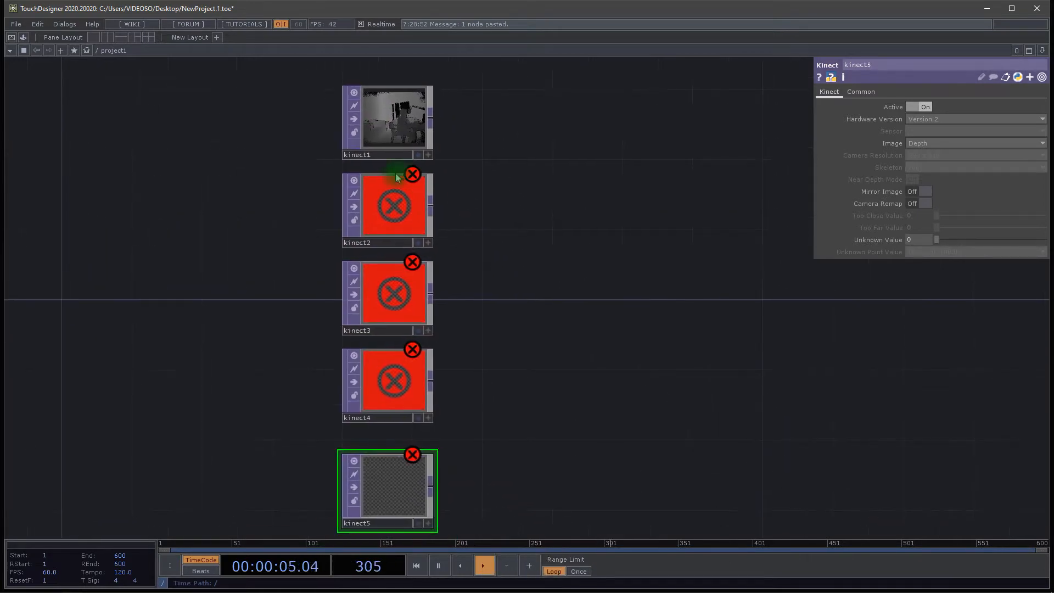
# Set the image type of kinect2 to Color and of kinect3 to Infrared.
pyautogui.click(394, 206)
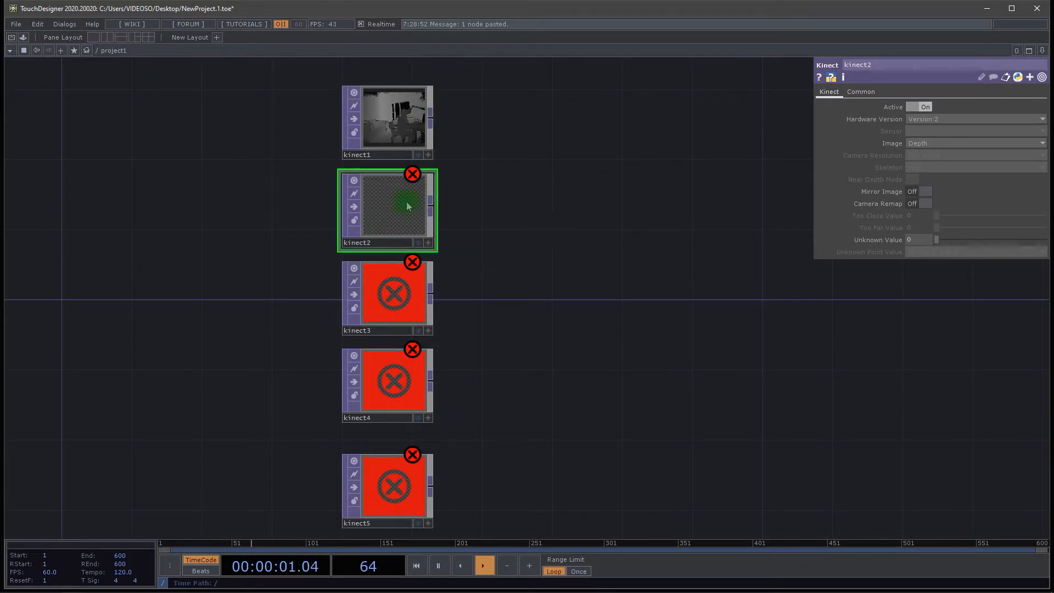
pyautogui.click(961, 143)
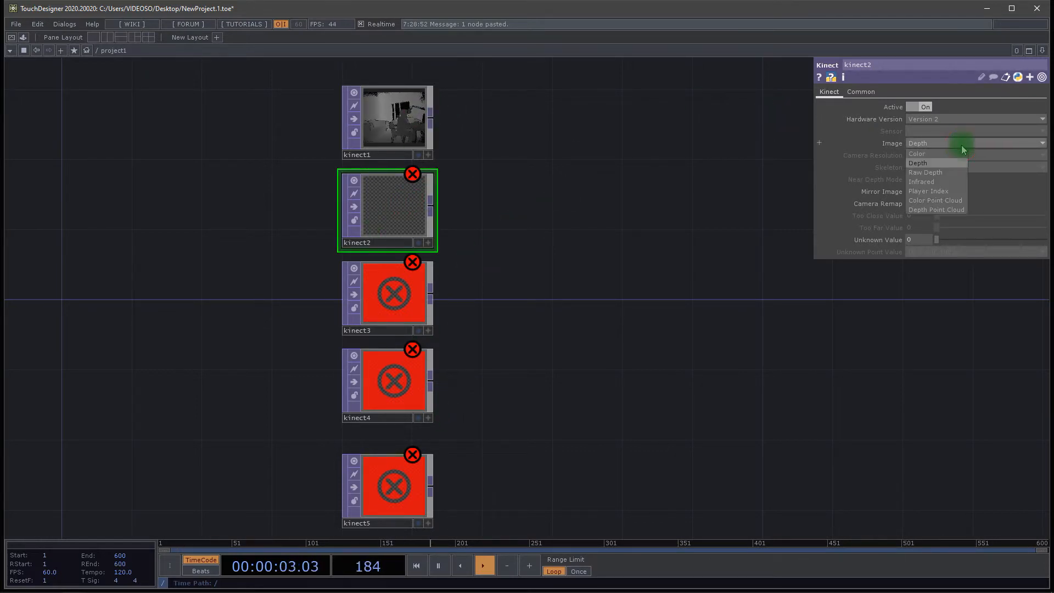
pyautogui.click(934, 154)
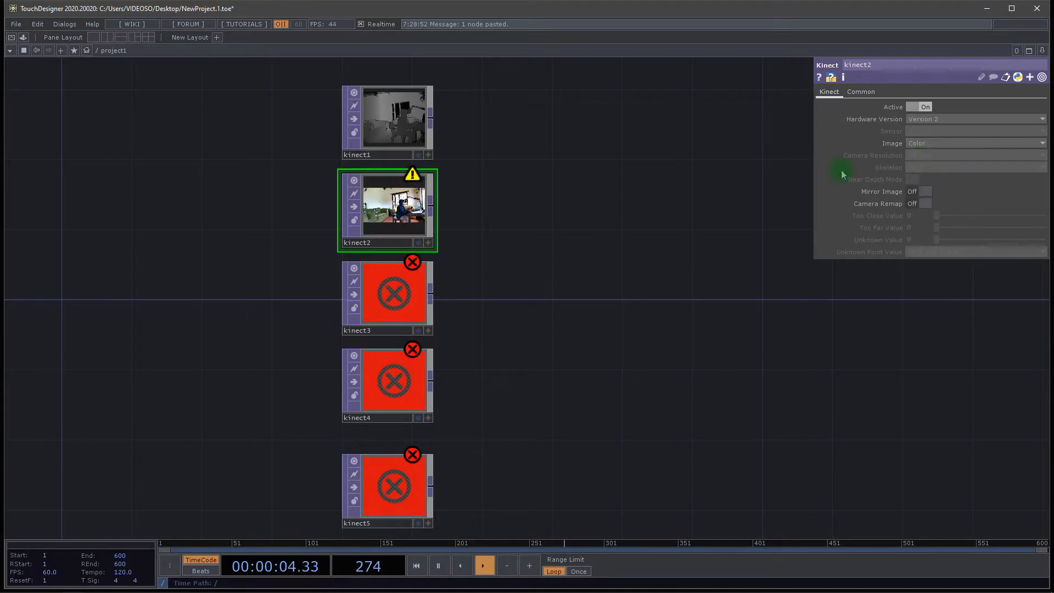
pyautogui.click(379, 322)
pyautogui.click(931, 142)
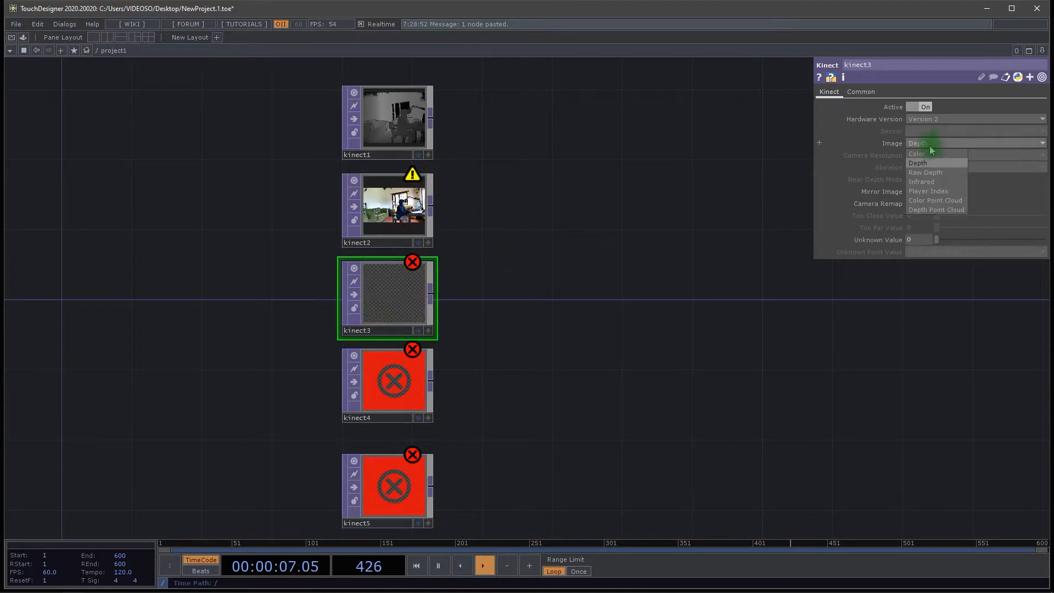
pyautogui.click(918, 189)
# Set the image type of kinect4 to Player Index and of kinect5 to Depth Point Cloud.
pyautogui.click(362, 400)
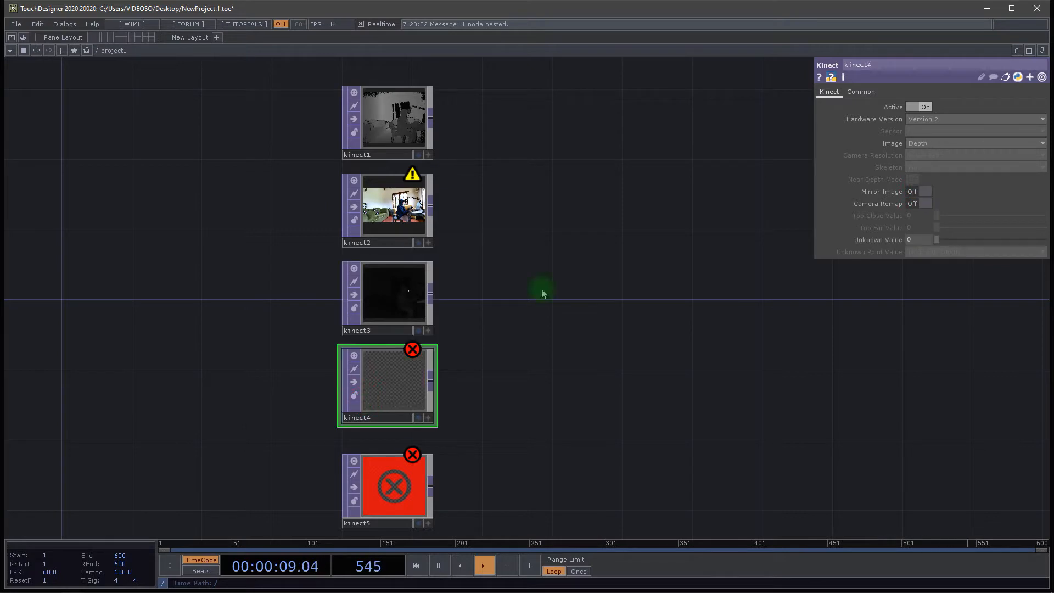
pyautogui.click(956, 143)
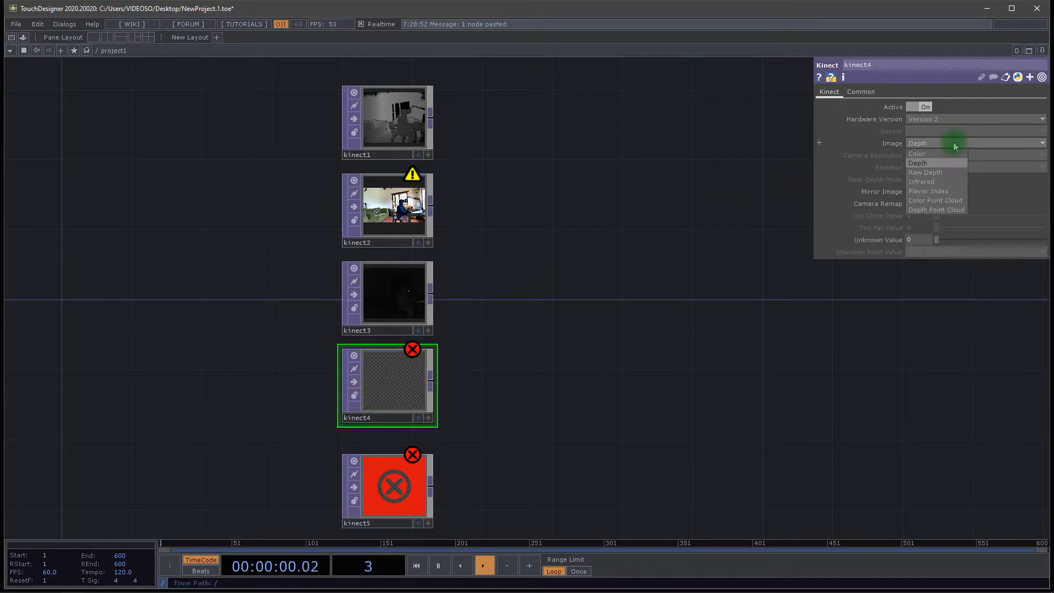
pyautogui.click(941, 191)
pyautogui.click(387, 504)
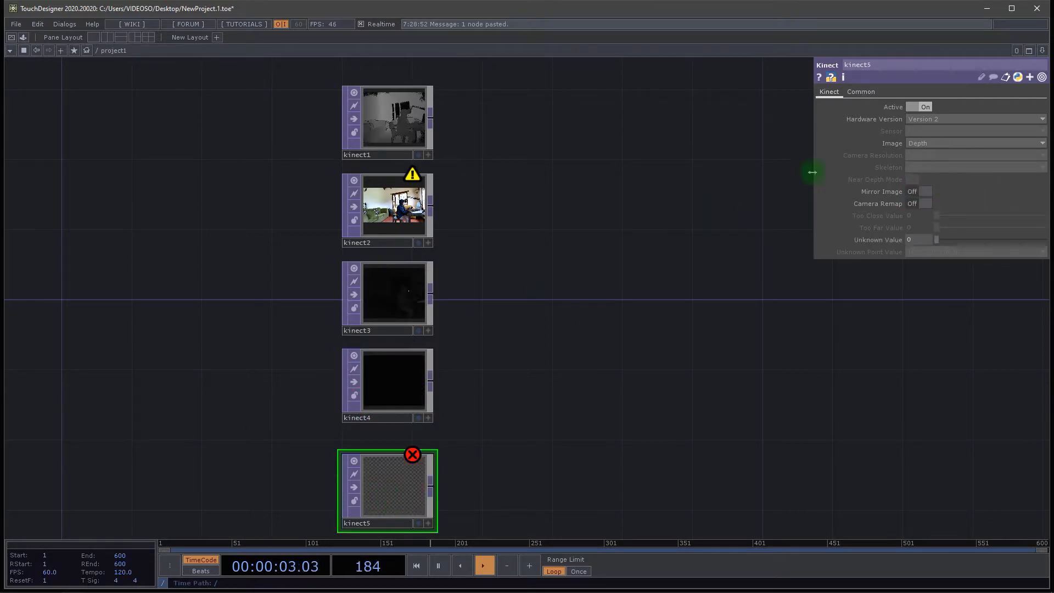
pyautogui.click(944, 142)
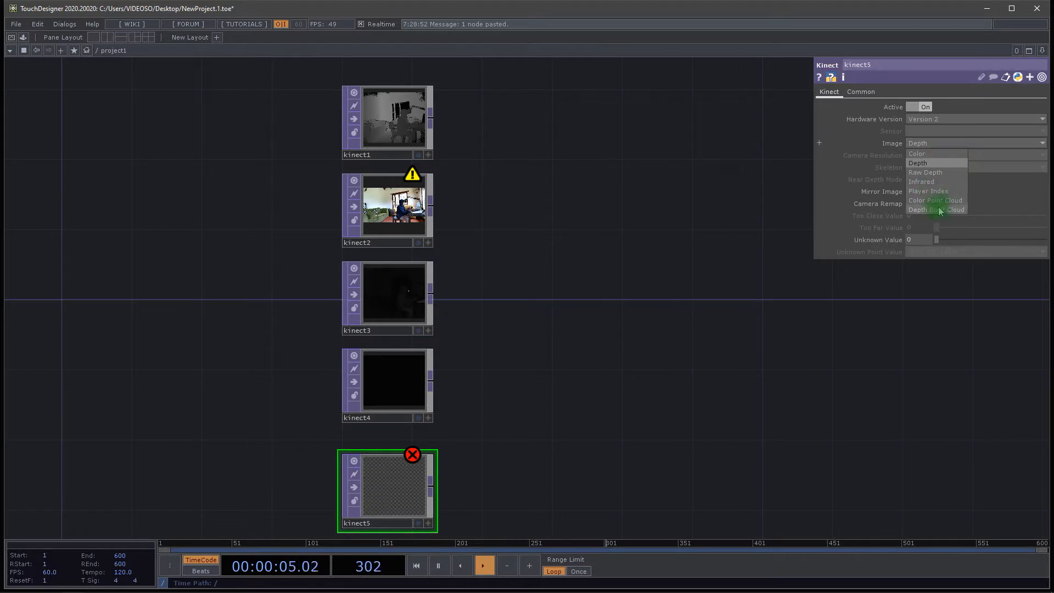
pyautogui.click(943, 209)
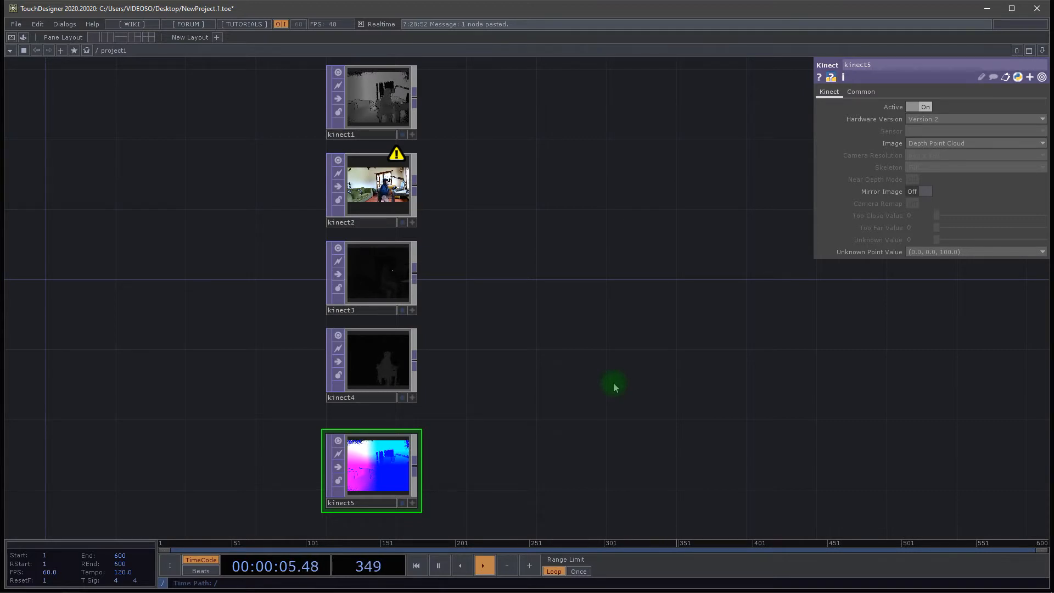
# Examine the depth, color, infrared and player index previews of kinect1 through kinect4 up close.
pyautogui.moveTo(601, 251); pyautogui.dragTo(617, 296)
pyautogui.moveTo(562, 262); pyautogui.dragTo(581, 312)
pyautogui.moveTo(508, 286)
pyautogui.mouseDown()
pyautogui.moveTo(532, 207)
pyautogui.moveTo(527, 252)
pyautogui.mouseUp()
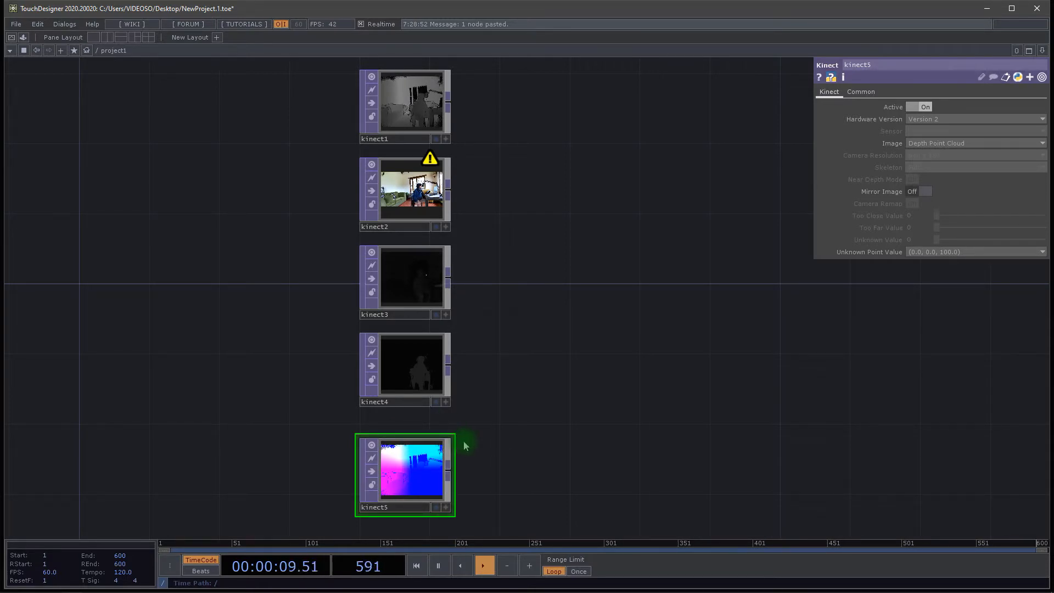
pyautogui.scroll(5, 461, 153)
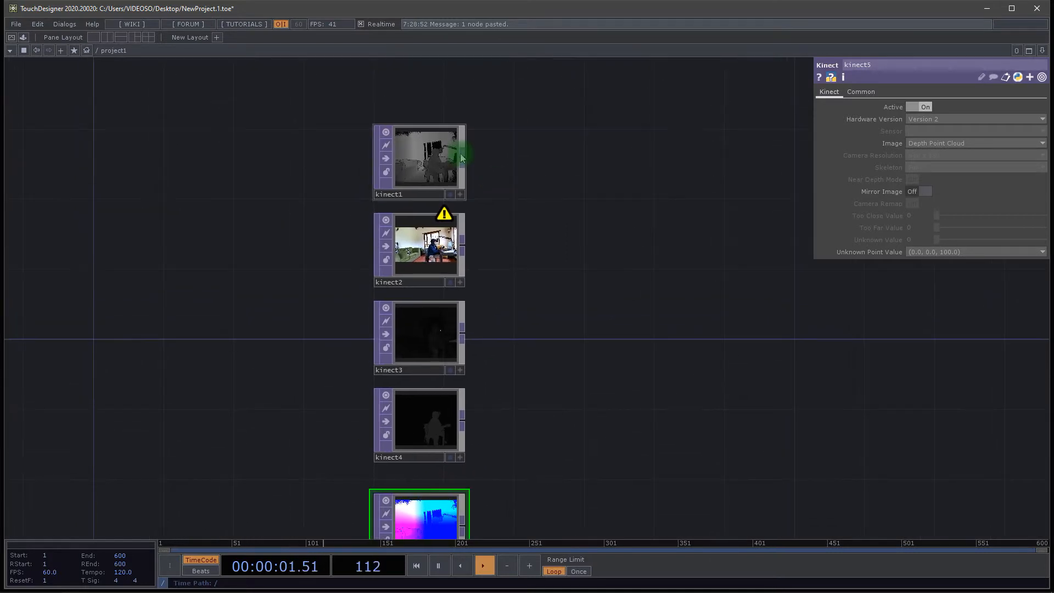
pyautogui.moveTo(599, 218); pyautogui.dragTo(613, 221)
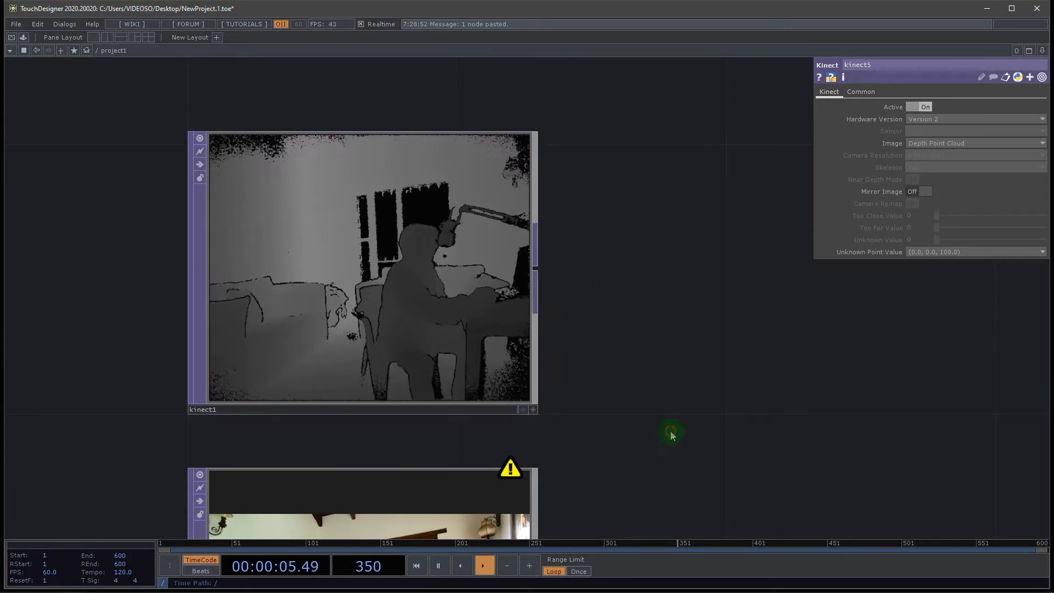
pyautogui.moveTo(670, 430); pyautogui.dragTo(645, 240)
pyautogui.moveTo(677, 364); pyautogui.dragTo(672, 178)
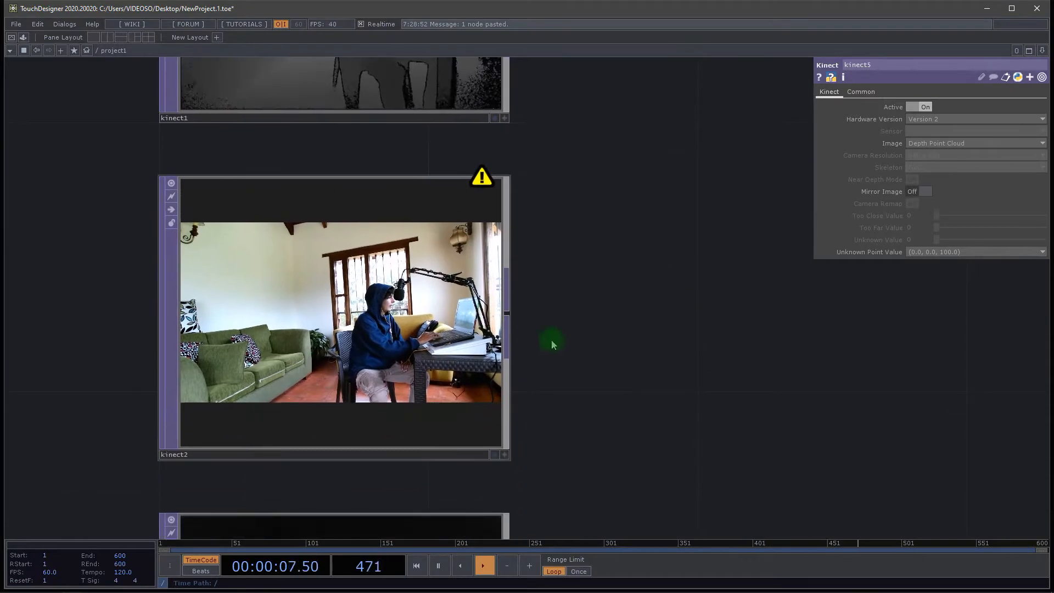
pyautogui.moveTo(668, 476); pyautogui.dragTo(658, 347)
pyautogui.moveTo(691, 441); pyautogui.dragTo(682, 270)
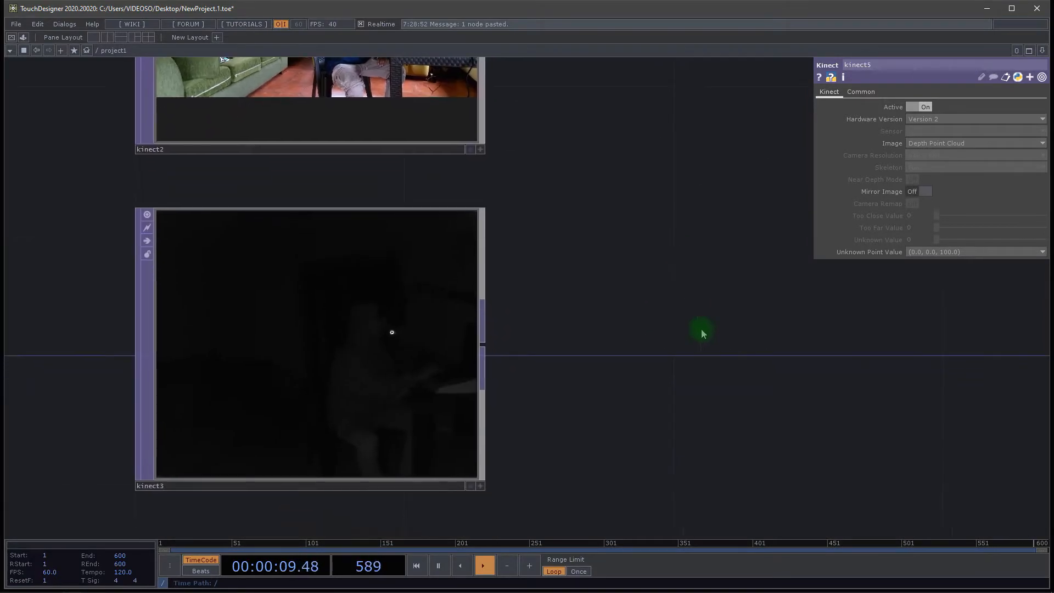
pyautogui.moveTo(702, 333); pyautogui.dragTo(721, 229)
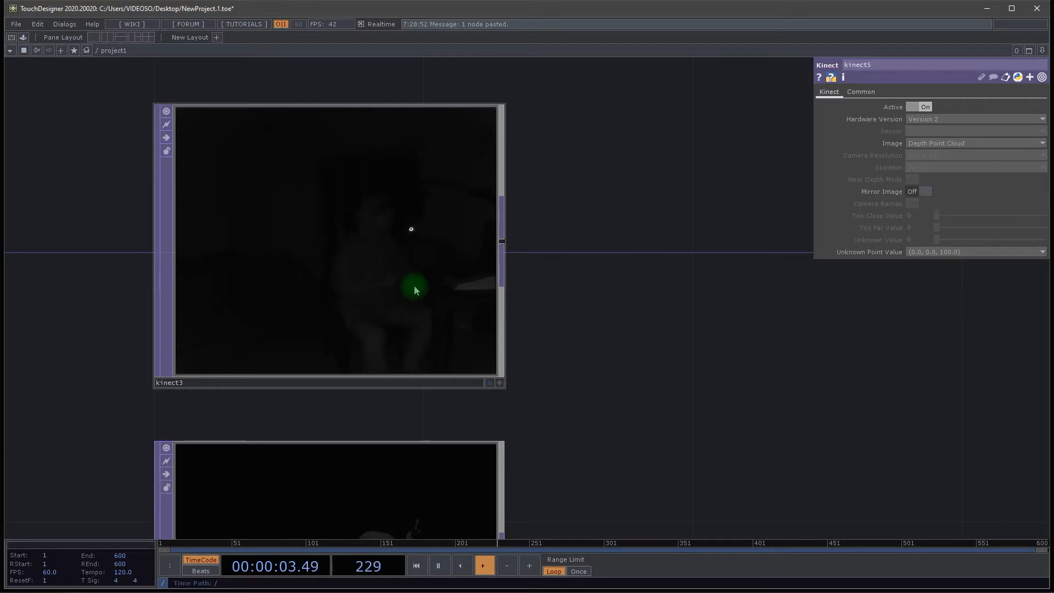
pyautogui.moveTo(709, 399); pyautogui.dragTo(686, 131)
pyautogui.moveTo(726, 379); pyautogui.dragTo(734, 293)
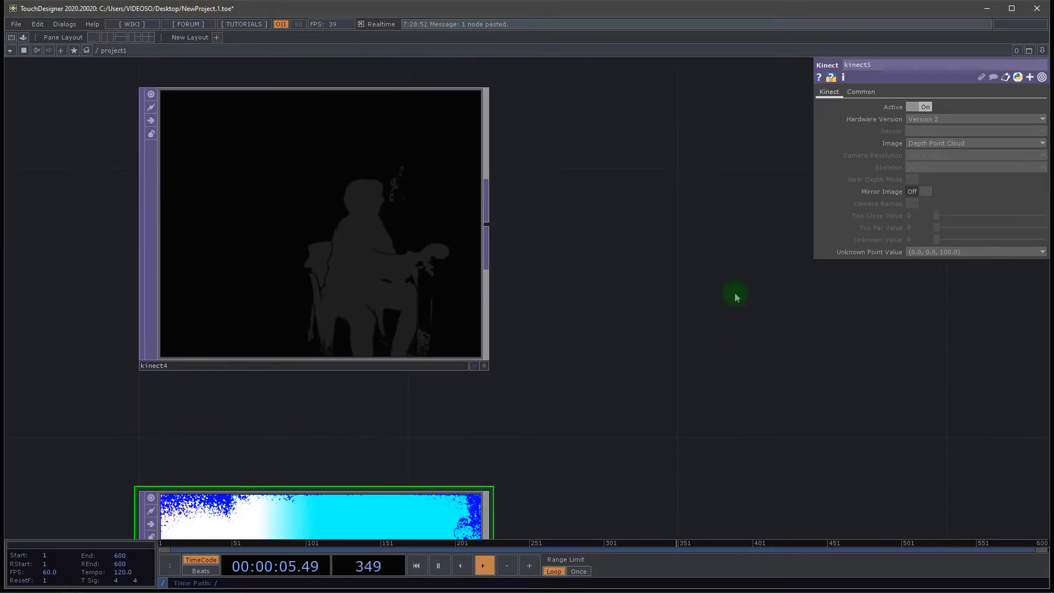
# Look at the player index image of kinect4 and the depth point cloud of kinect5 with their parameters.
pyautogui.click(383, 254)
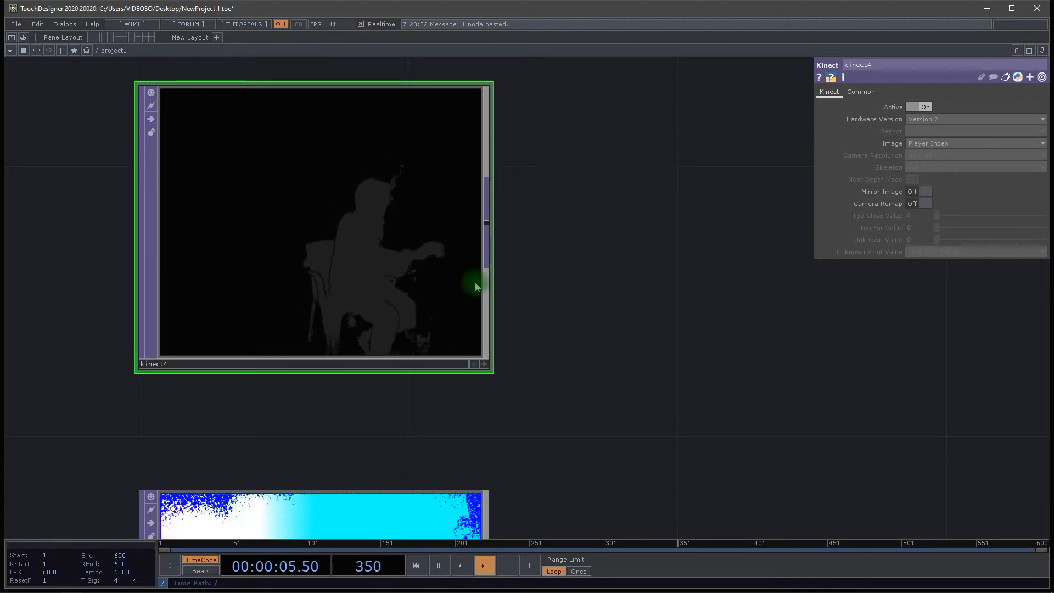
pyautogui.moveTo(694, 391); pyautogui.dragTo(683, 134)
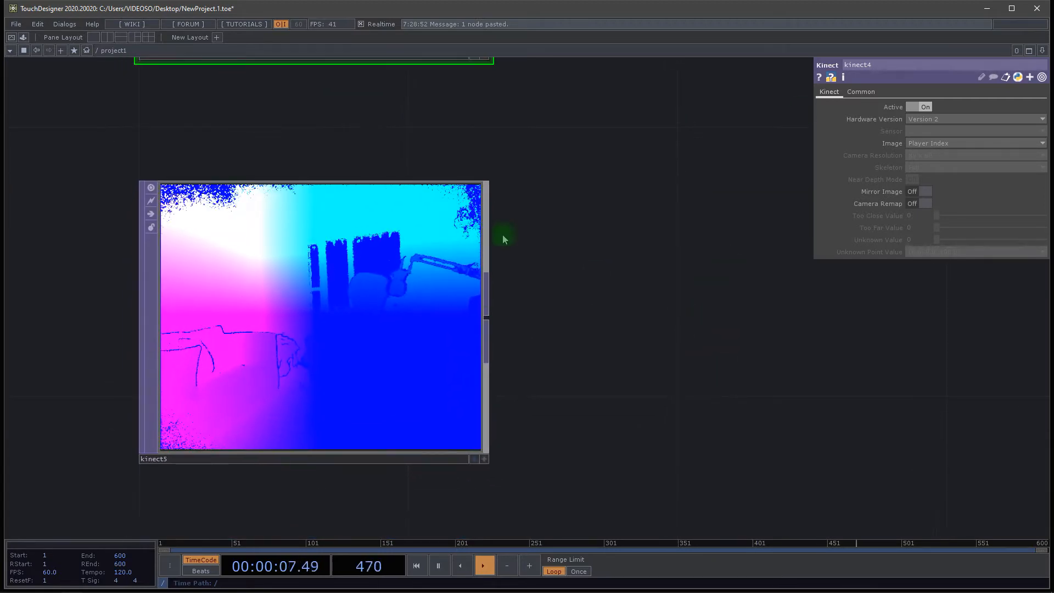
pyautogui.click(454, 308)
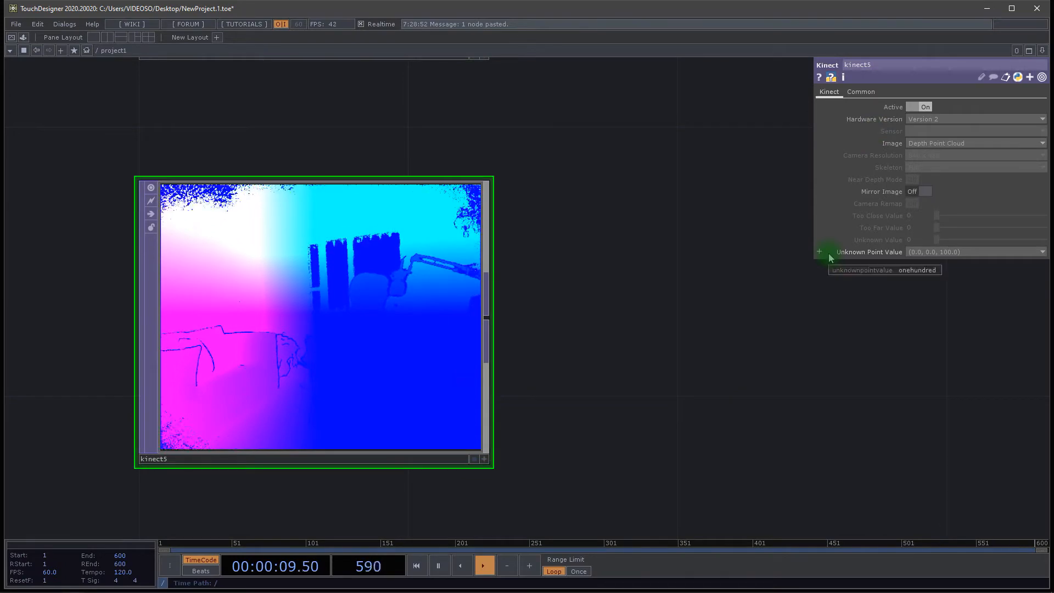
pyautogui.moveTo(614, 370); pyautogui.dragTo(643, 351)
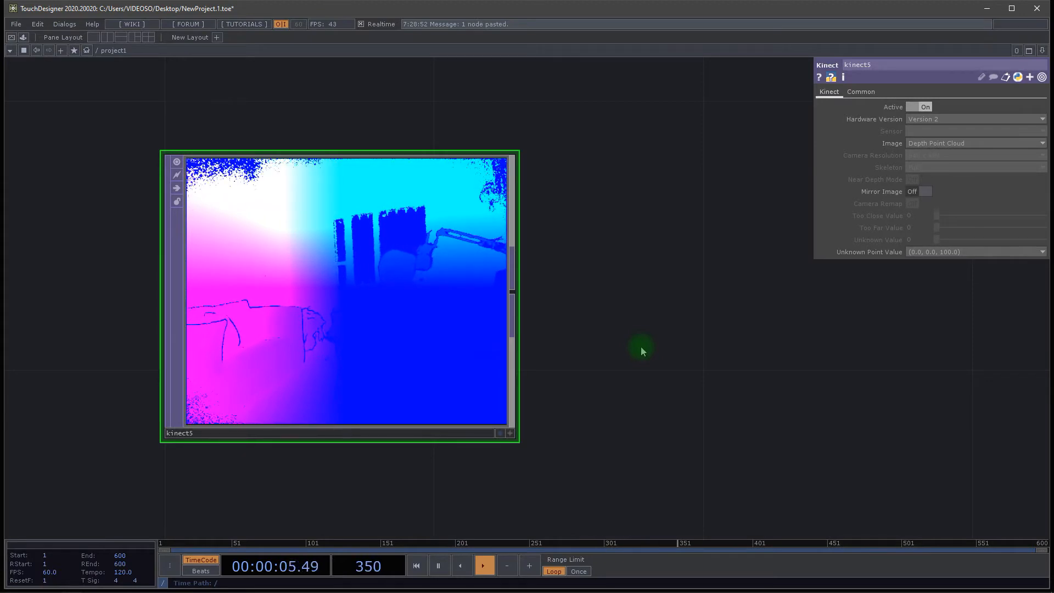
# Check the resolution and pixel format in the node information of kinect5.
pyautogui.scroll(-2, 641, 347)
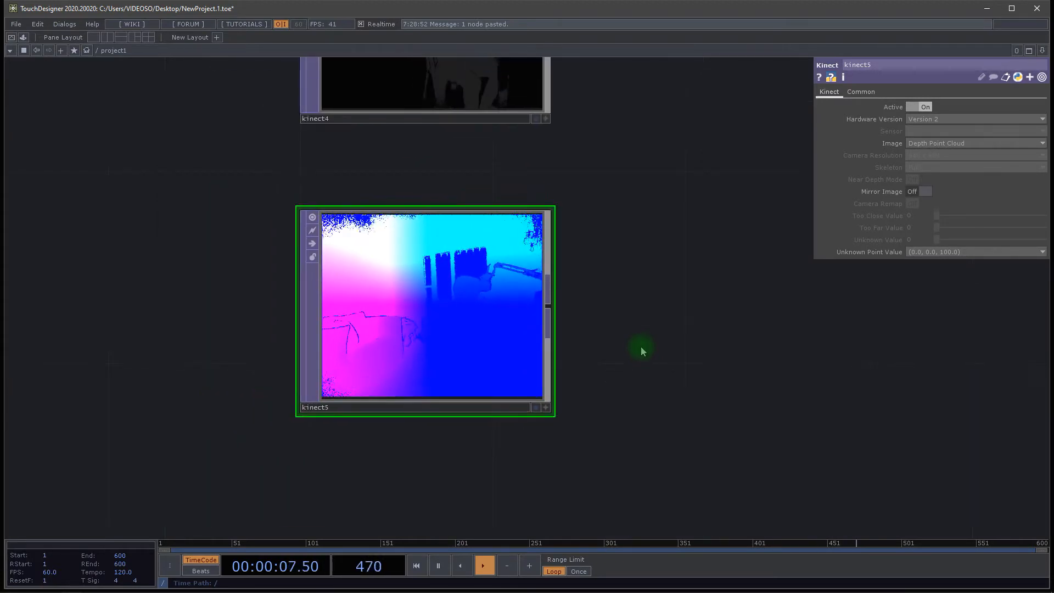
pyautogui.scroll(-3, 677, 258)
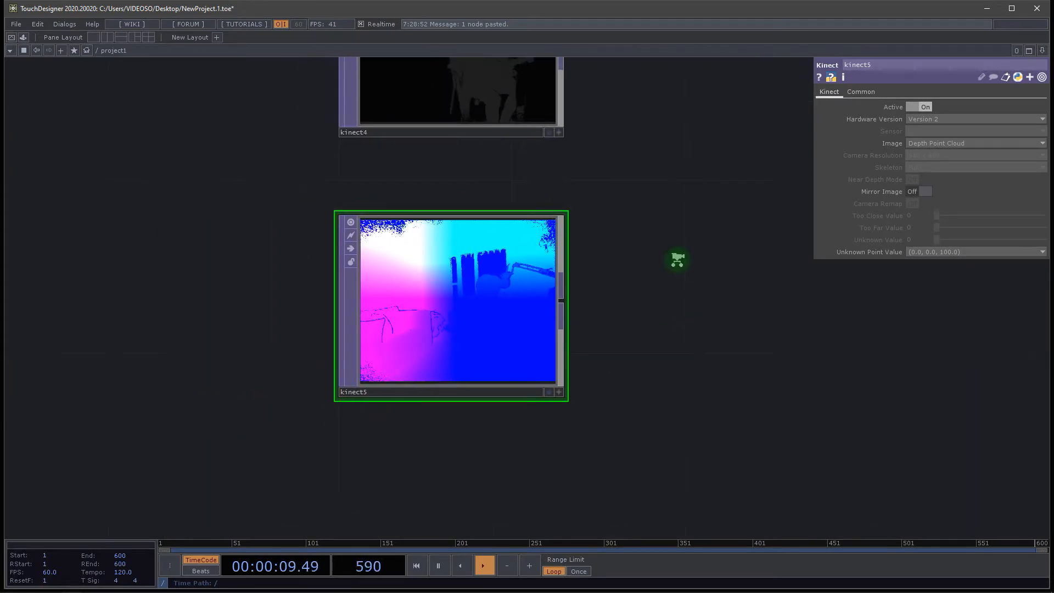
pyautogui.moveTo(677, 260); pyautogui.dragTo(608, 372)
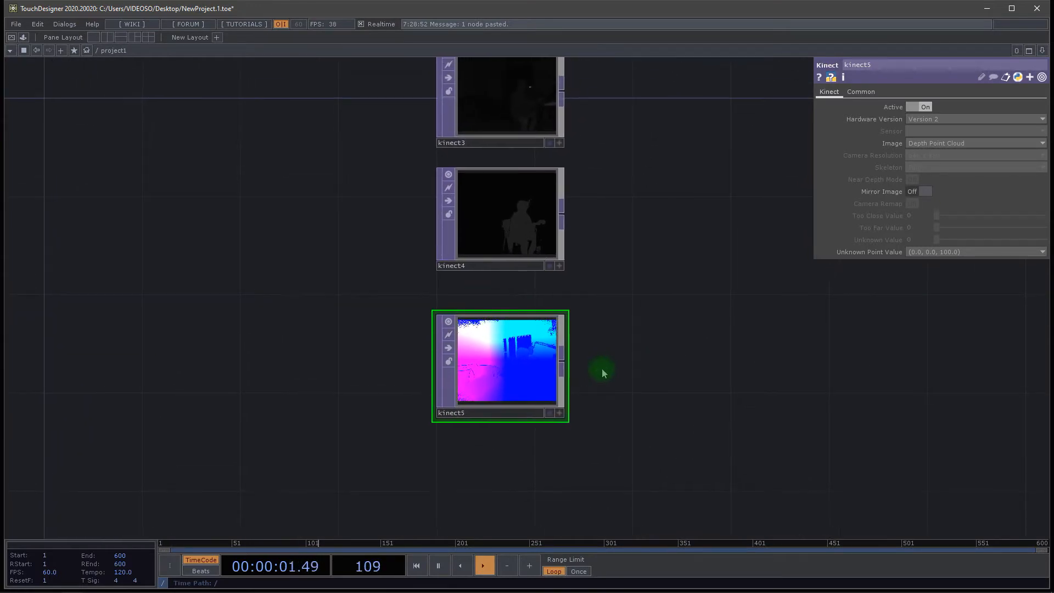
pyautogui.scroll(4, 602, 368)
pyautogui.rightClick(602, 368)
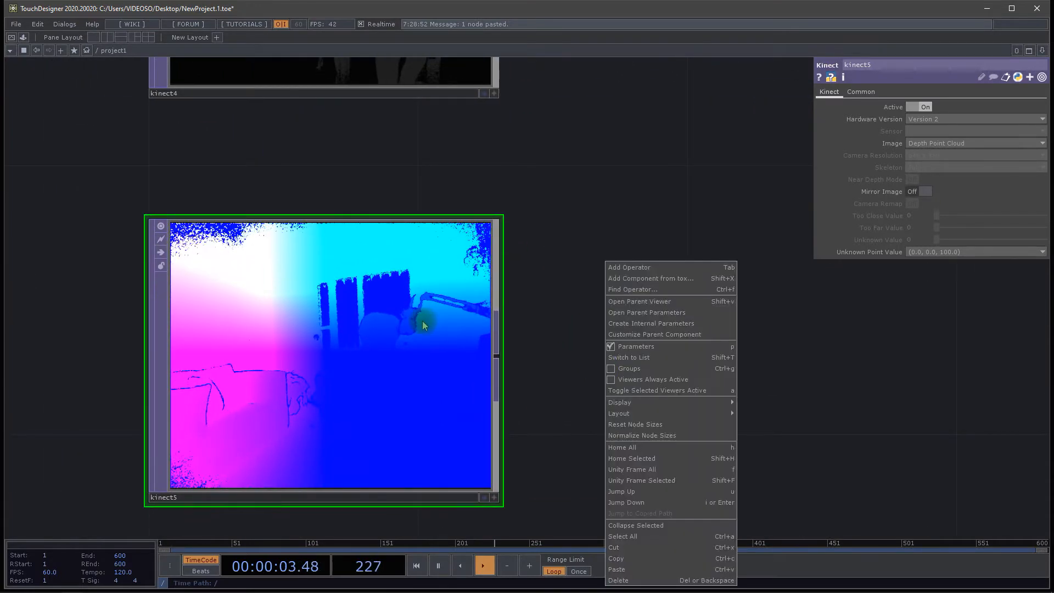
pyautogui.click(569, 236)
pyautogui.middleClick(371, 312)
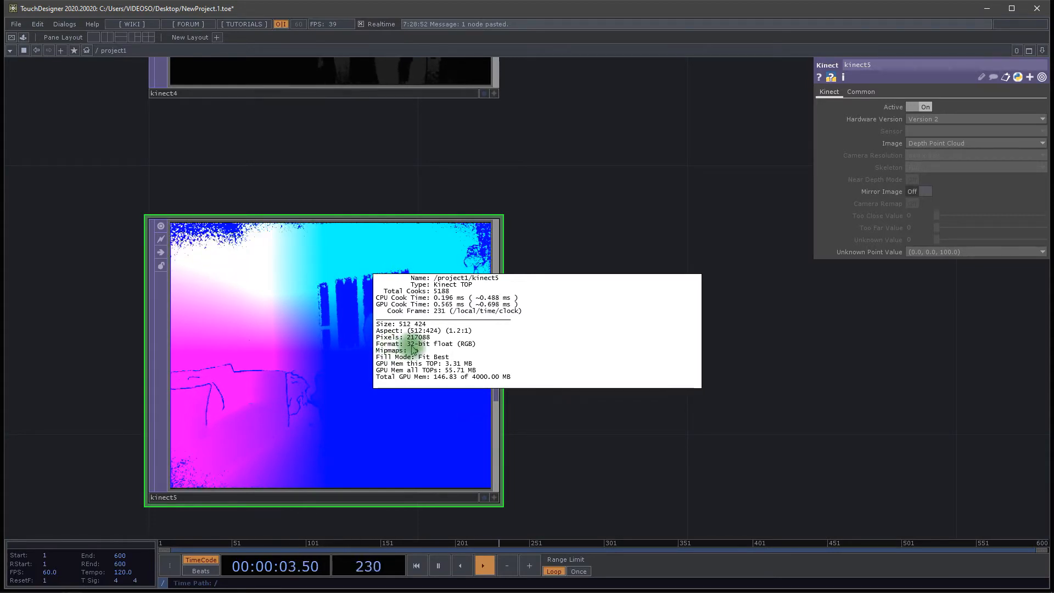
pyautogui.moveTo(414, 349); pyautogui.dragTo(624, 190, button='middle')
# Check the resolution and pixel format of the player index node kinect4 and the infrared node kinect3.
pyautogui.moveTo(623, 187); pyautogui.dragTo(637, 389)
pyautogui.moveTo(641, 329); pyautogui.dragTo(644, 448)
pyautogui.click(392, 271)
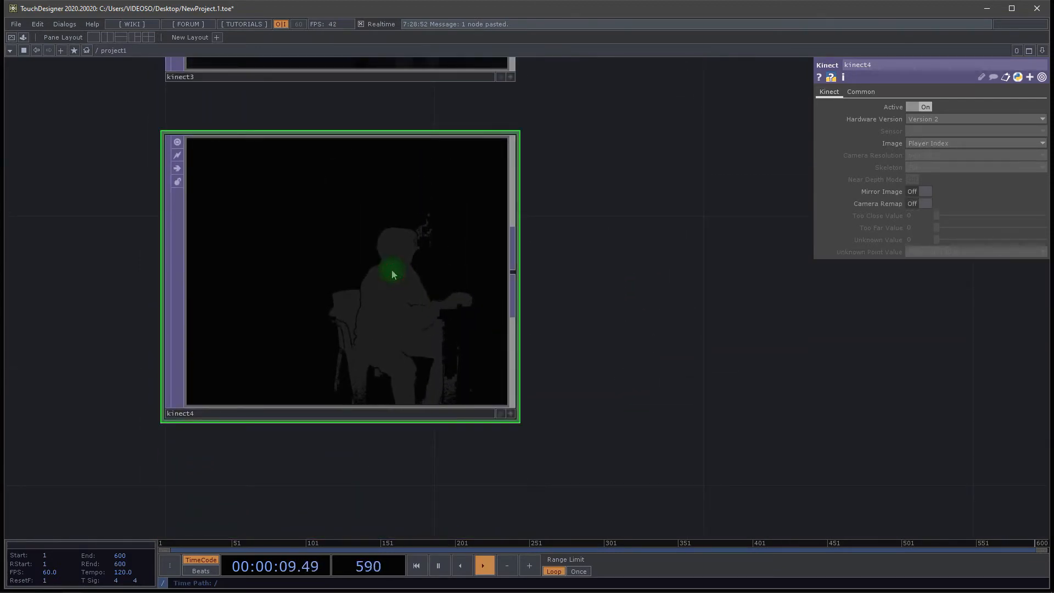
pyautogui.middleClick(379, 264)
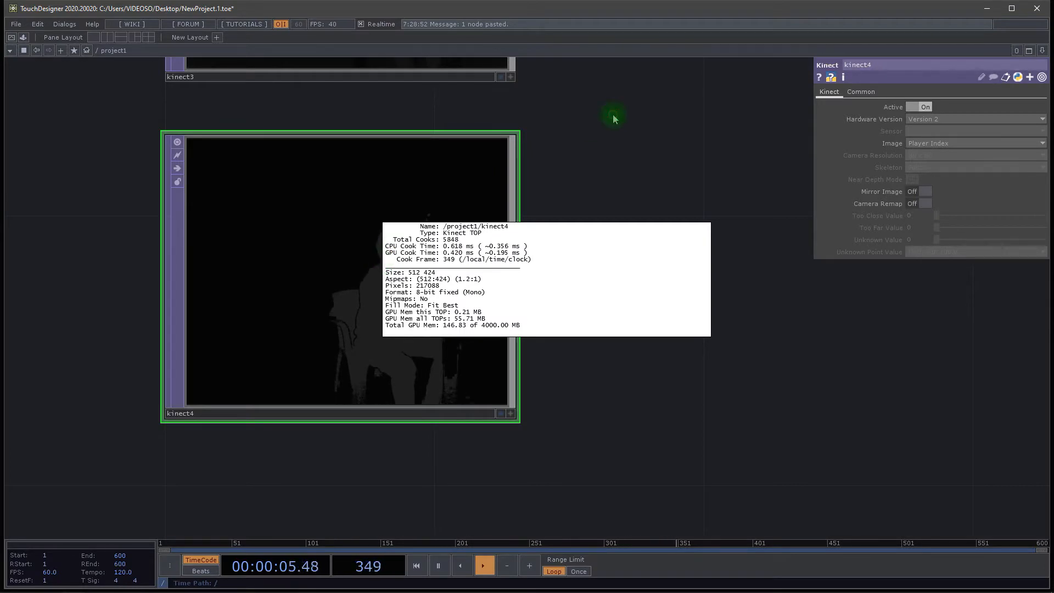
pyautogui.moveTo(648, 150); pyautogui.dragTo(591, 292)
pyautogui.click(399, 214)
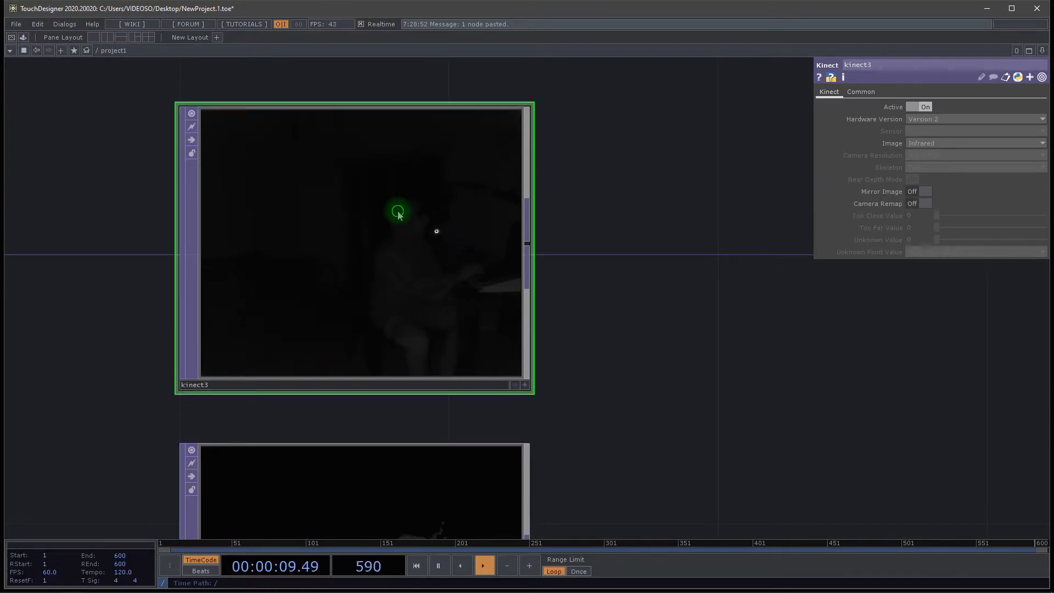
pyautogui.middleClick(398, 212)
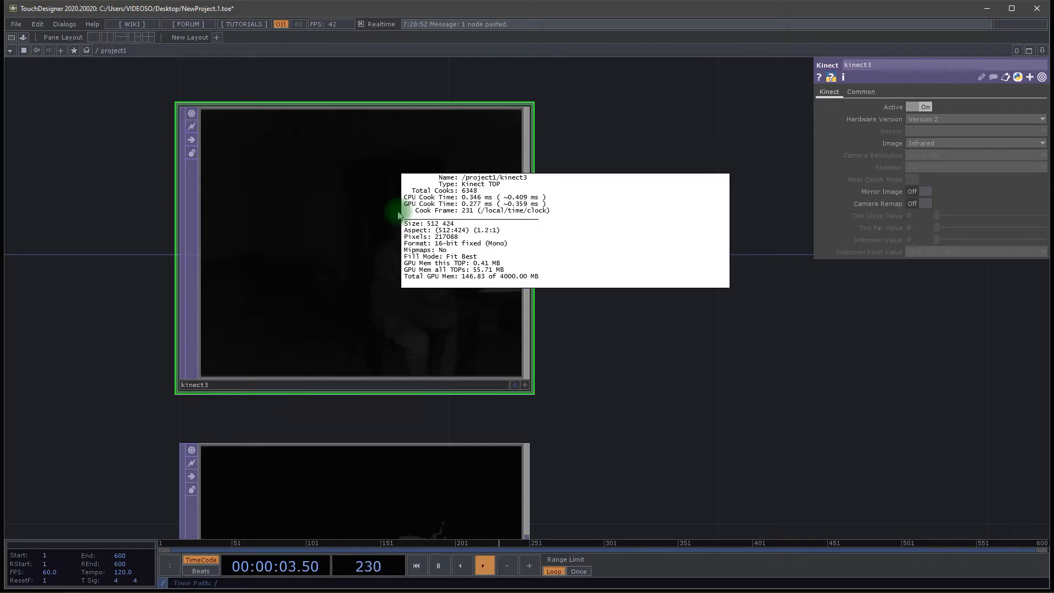
# Check the resolution and pixel format of the color node kinect2 and the depth node kinect1.
pyautogui.moveTo(613, 144); pyautogui.dragTo(635, 401)
pyautogui.moveTo(660, 271); pyautogui.dragTo(653, 365)
pyautogui.middleClick(438, 233)
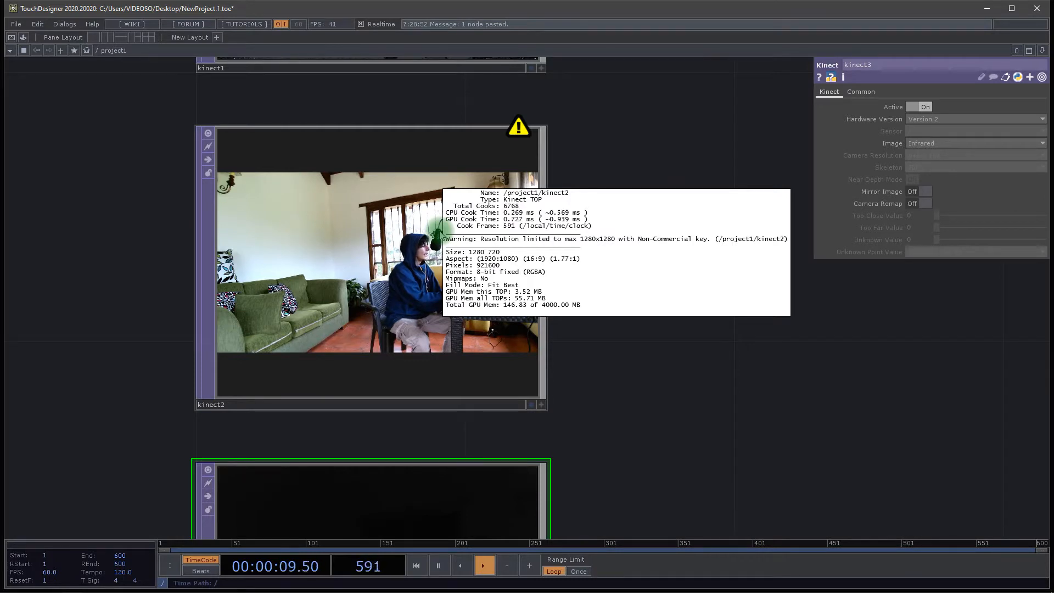
pyautogui.click(629, 210)
pyautogui.moveTo(636, 144); pyautogui.dragTo(648, 428)
pyautogui.moveTo(652, 206); pyautogui.dragTo(650, 241)
pyautogui.middleClick(418, 209)
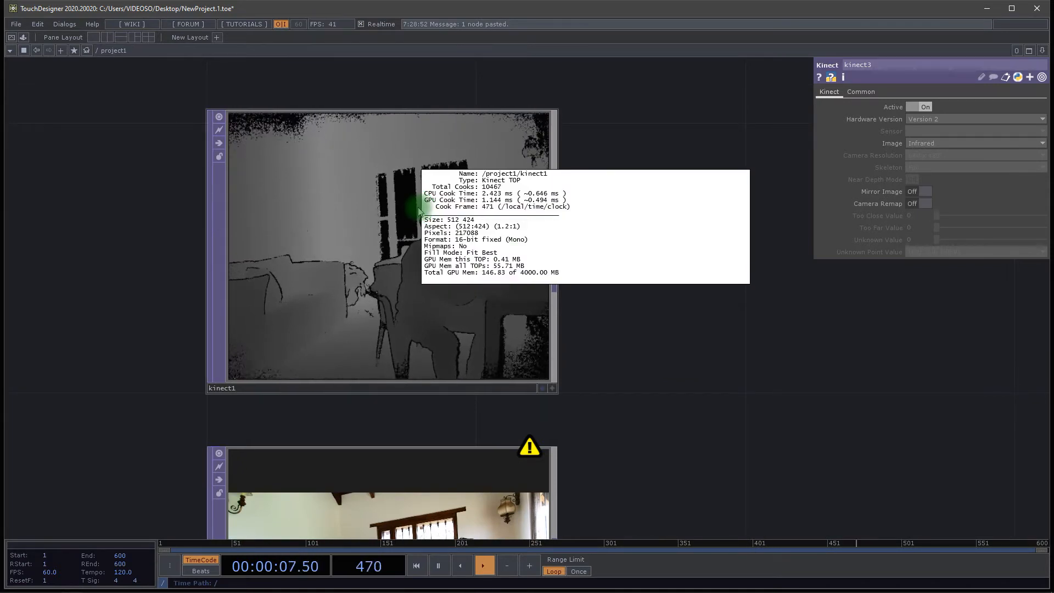
pyautogui.click(615, 358)
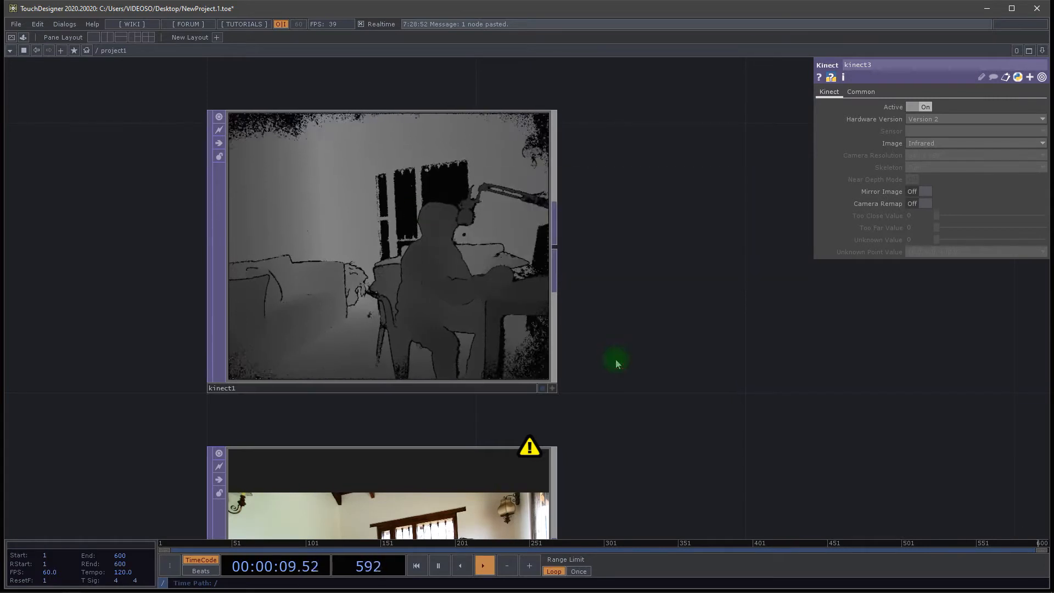
# Review the whole column of Kinect nodes and inspect kinect5's point cloud image and node information again.
pyautogui.scroll(-8, 615, 359)
pyautogui.moveTo(614, 264); pyautogui.dragTo(525, 112)
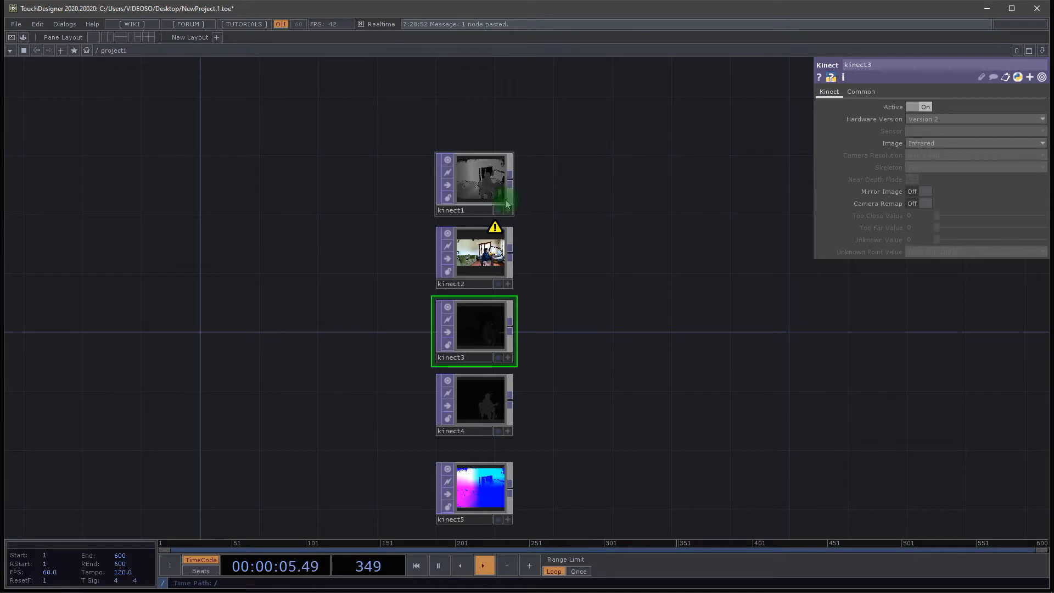
pyautogui.moveTo(587, 267)
pyautogui.mouseDown()
pyautogui.moveTo(591, 305)
pyautogui.moveTo(575, 267)
pyautogui.mouseUp()
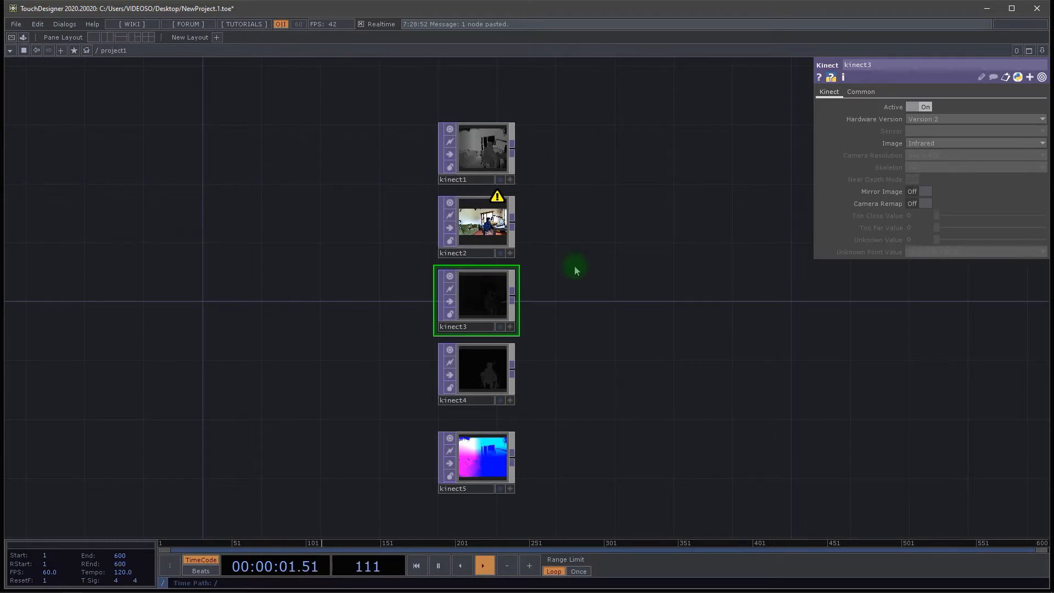
pyautogui.moveTo(588, 364); pyautogui.dragTo(589, 271)
pyautogui.scroll(5, 533, 368)
pyautogui.moveTo(548, 411); pyautogui.dragTo(609, 309)
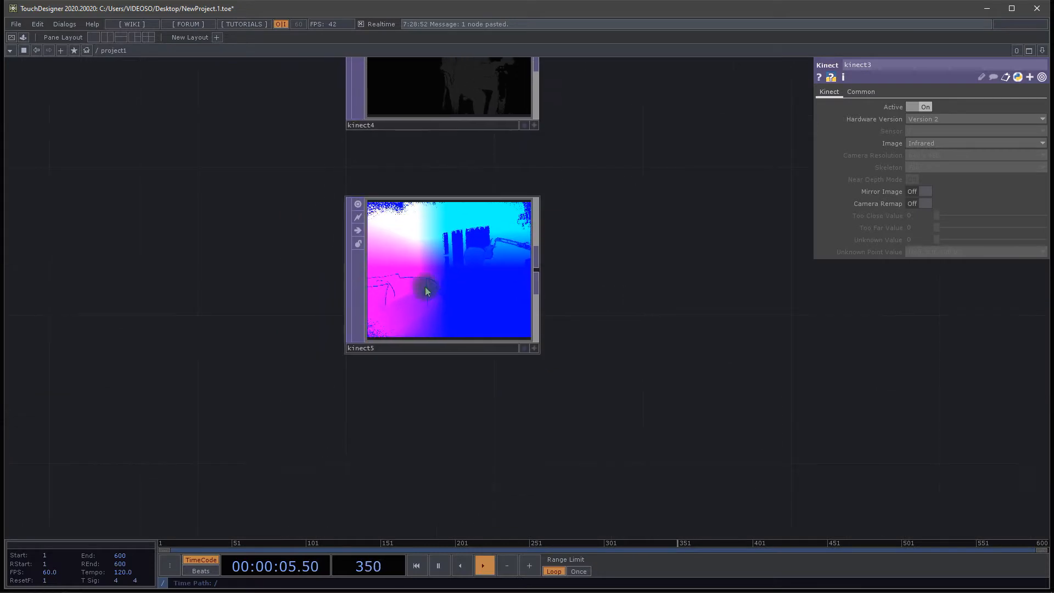
pyautogui.click(434, 289)
pyautogui.moveTo(617, 253); pyautogui.dragTo(850, 244)
pyautogui.scroll(-1, 616, 266)
pyautogui.scroll(7, 616, 266)
pyautogui.middleClick(540, 239)
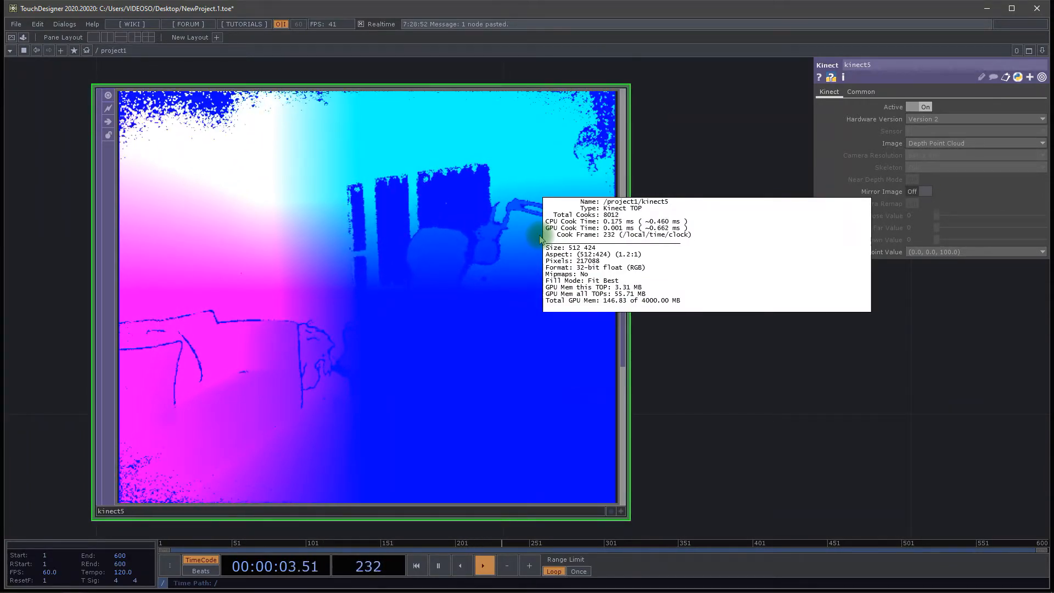
pyautogui.click(647, 381)
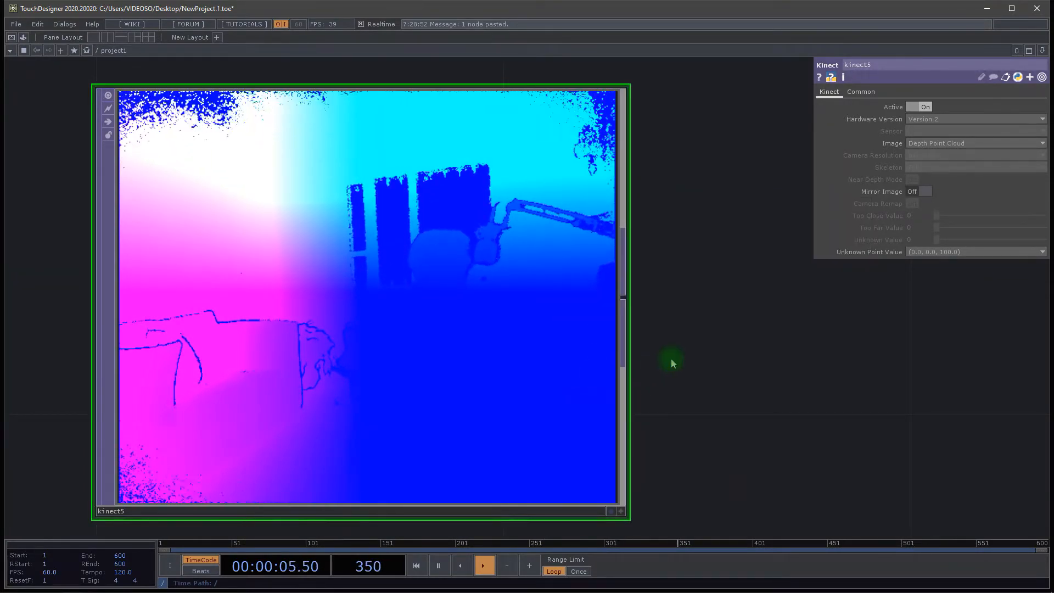
# Return to the infrared node kinect3 and look at its image and parameters.
pyautogui.scroll(-3, 671, 360)
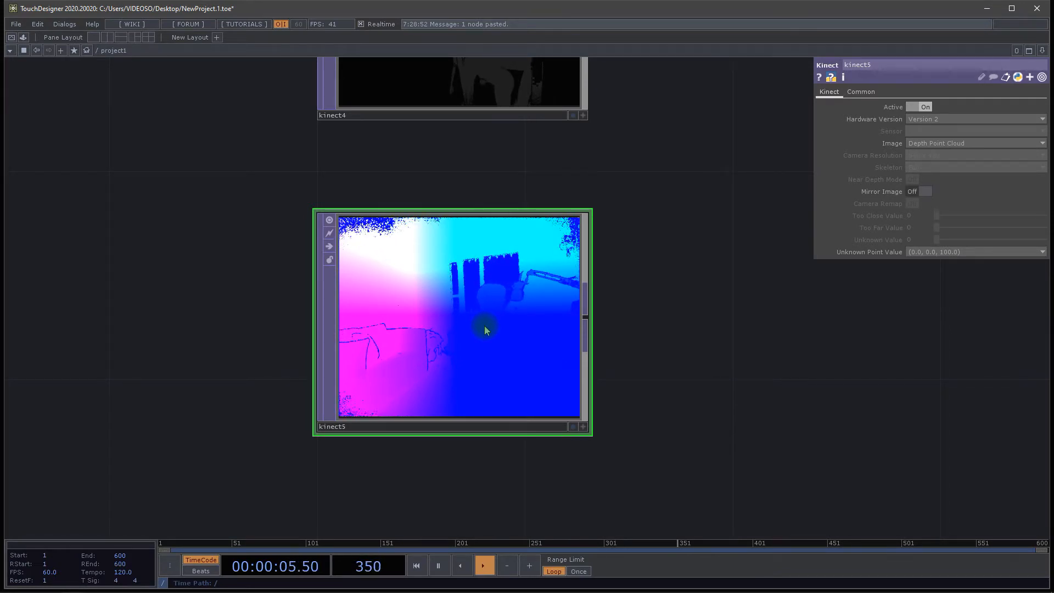
pyautogui.moveTo(687, 193); pyautogui.dragTo(714, 401)
pyautogui.moveTo(698, 214); pyautogui.dragTo(719, 404)
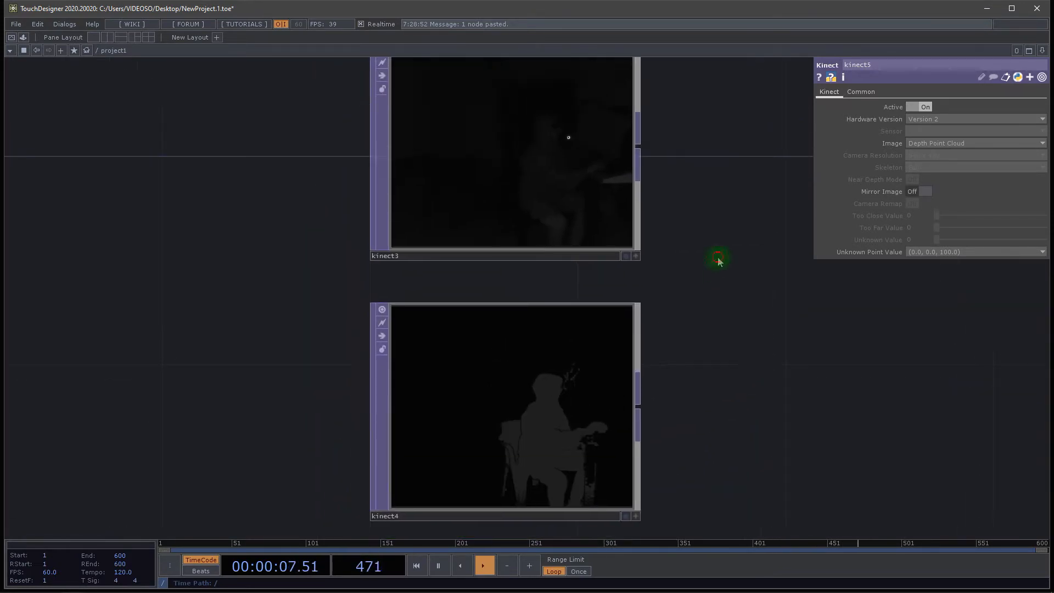
pyautogui.moveTo(717, 257); pyautogui.dragTo(714, 400)
pyautogui.moveTo(697, 222); pyautogui.dragTo(654, 62)
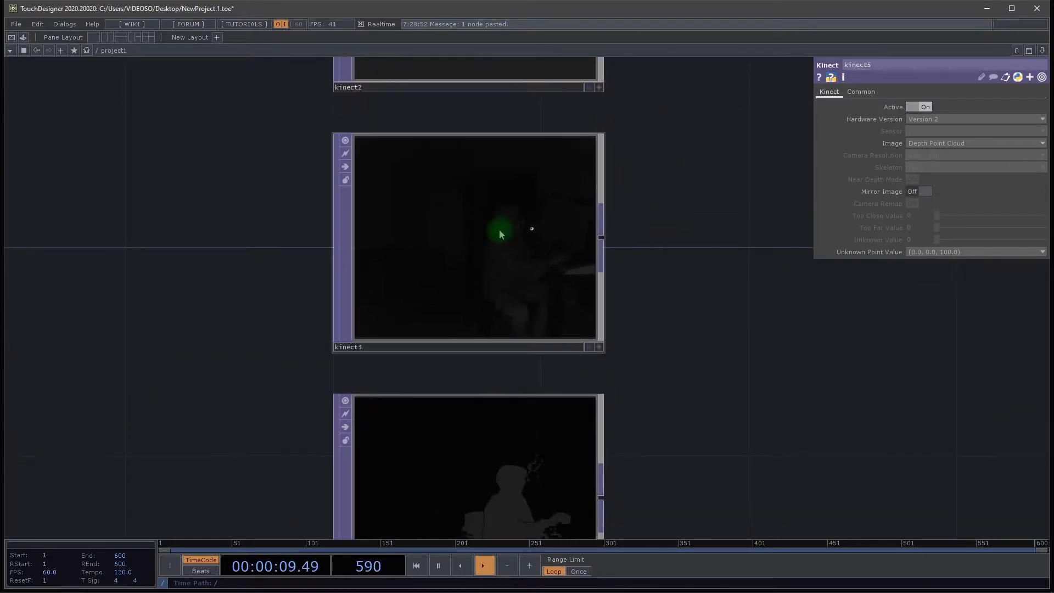
pyautogui.middleClick(500, 233)
pyautogui.moveTo(500, 232); pyautogui.dragTo(680, 163, button='middle')
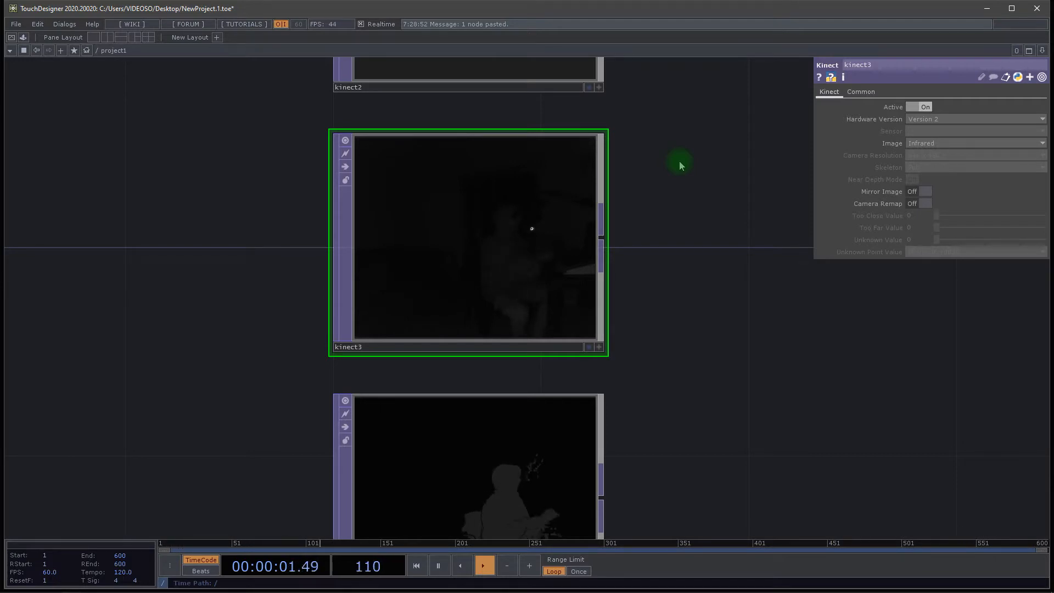
# Delete the depth point cloud node kinect5.
pyautogui.moveTo(730, 365); pyautogui.dragTo(664, 267)
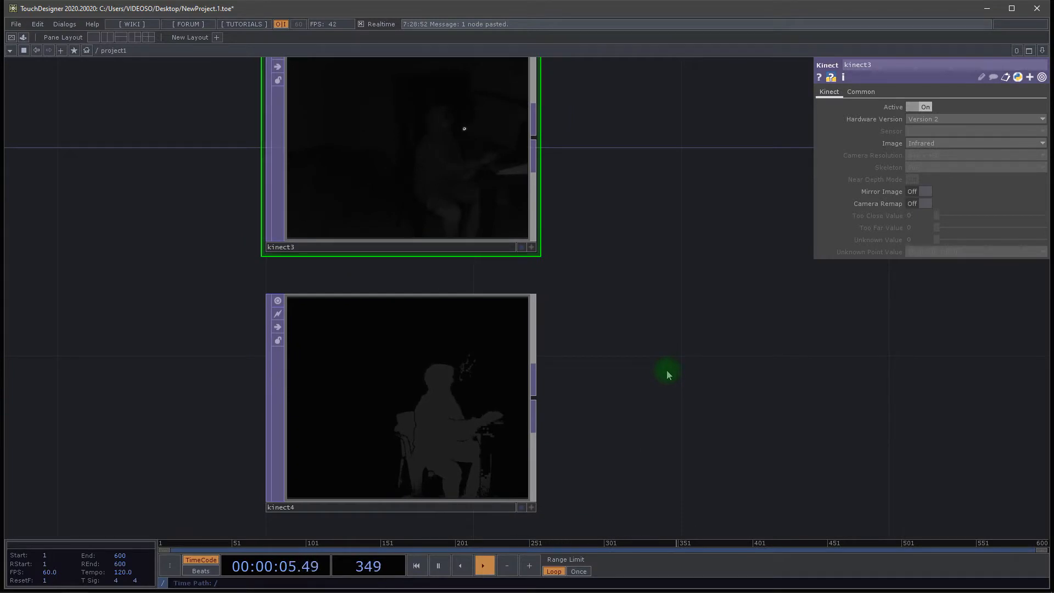
pyautogui.moveTo(685, 413); pyautogui.dragTo(651, 319)
pyautogui.moveTo(671, 409); pyautogui.dragTo(701, 361)
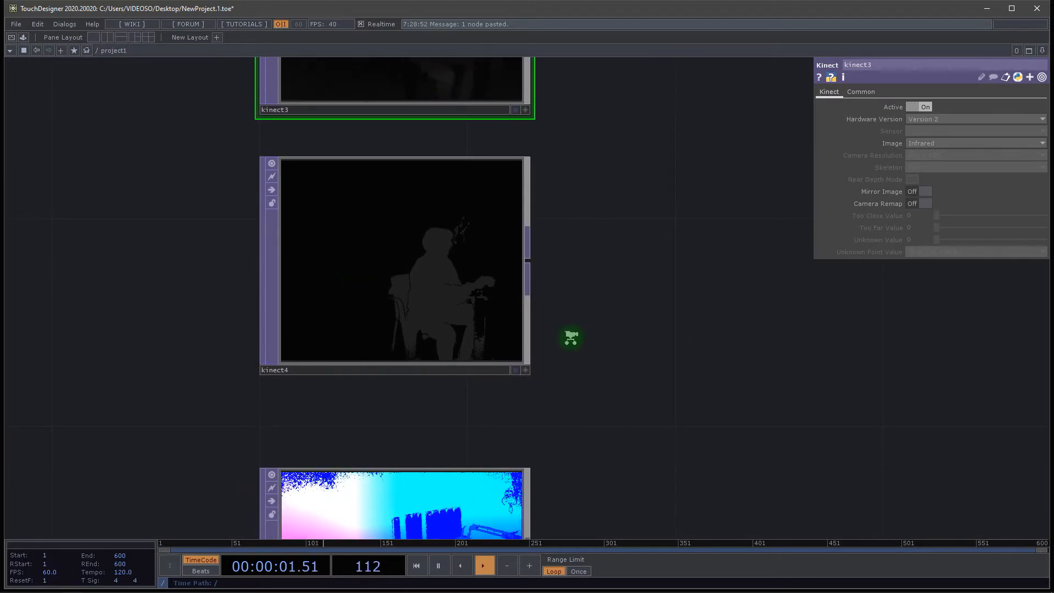
pyautogui.scroll(-3, 572, 341)
pyautogui.moveTo(629, 463); pyautogui.dragTo(436, 396, button='right')
pyautogui.press('Delete')
# Delete the depth, color and infrared nodes kinect1, kinect2 and kinect3, keeping only the Player Index node.
pyautogui.moveTo(609, 369); pyautogui.dragTo(607, 374)
pyautogui.moveTo(670, 147); pyautogui.dragTo(659, 395)
pyautogui.moveTo(657, 396); pyautogui.dragTo(421, 117, button='right')
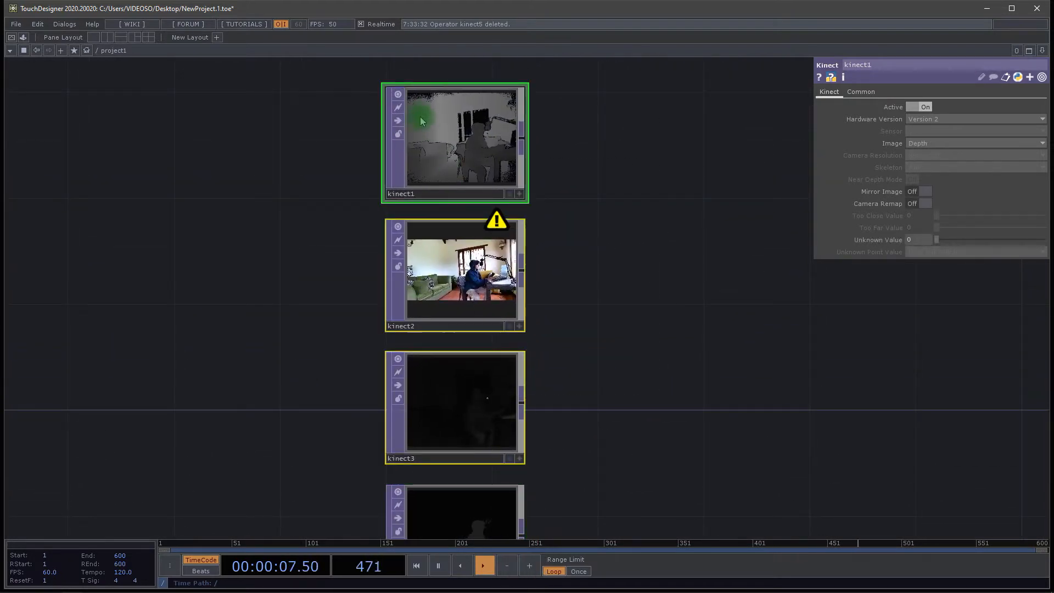
pyautogui.press('Delete')
pyautogui.moveTo(694, 452); pyautogui.dragTo(653, 222)
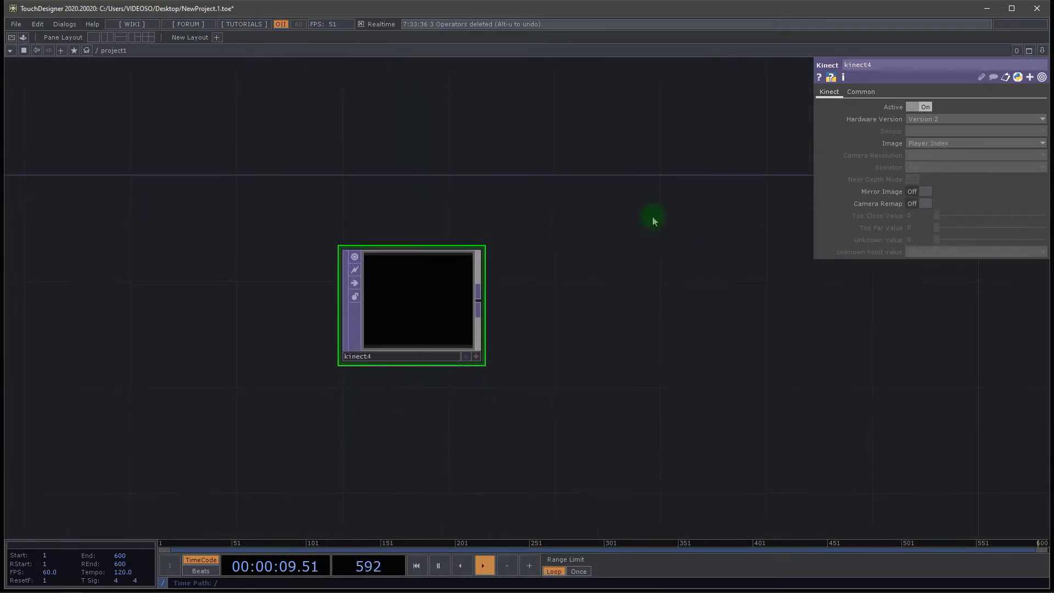
# Rename the Player Index node kinect4 as kinect_player_index and enlarge its viewer.
pyautogui.click(398, 356)
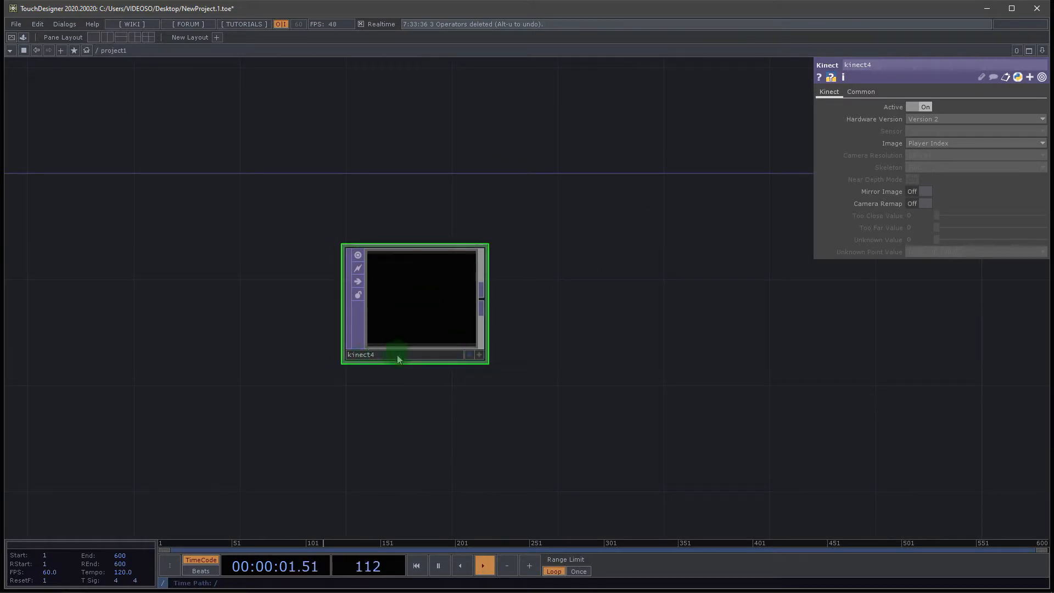
pyautogui.press('BackSpace')
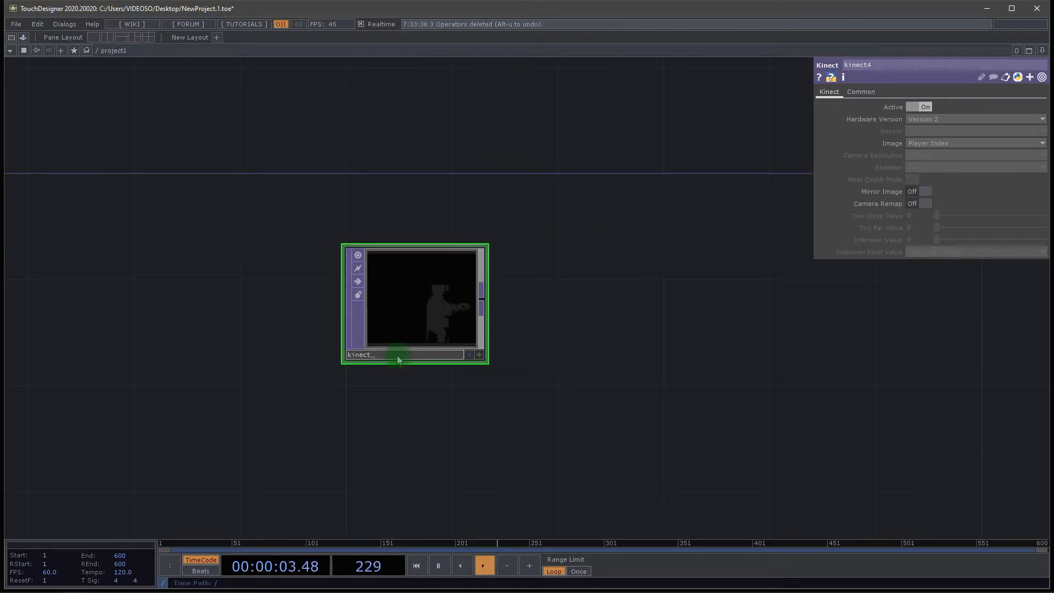
pyautogui.write('_player_index')
pyautogui.moveTo(673, 294); pyautogui.dragTo(522, 233)
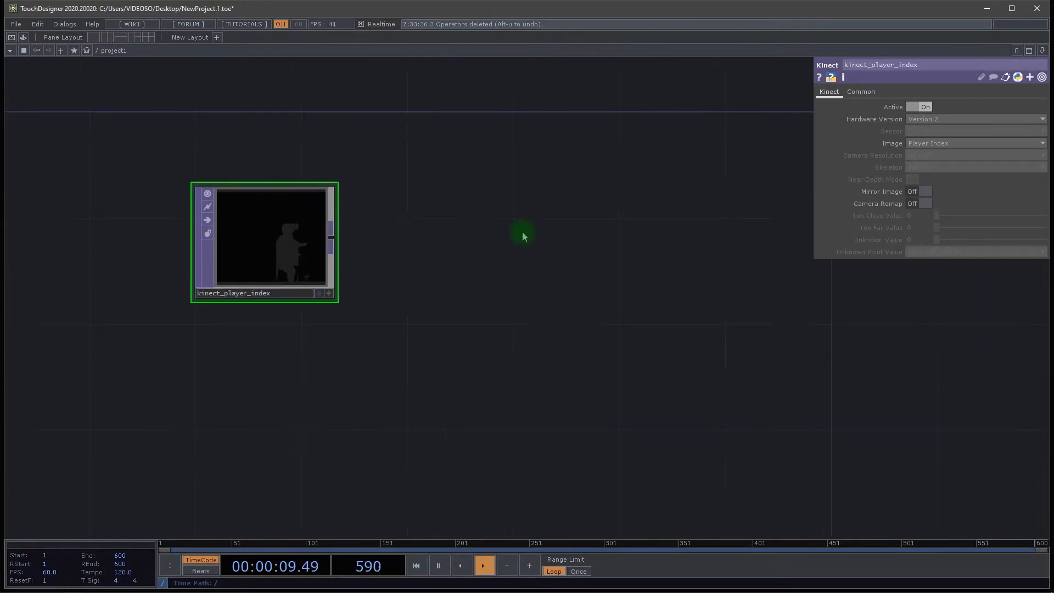
pyautogui.moveTo(336, 301); pyautogui.dragTo(409, 361)
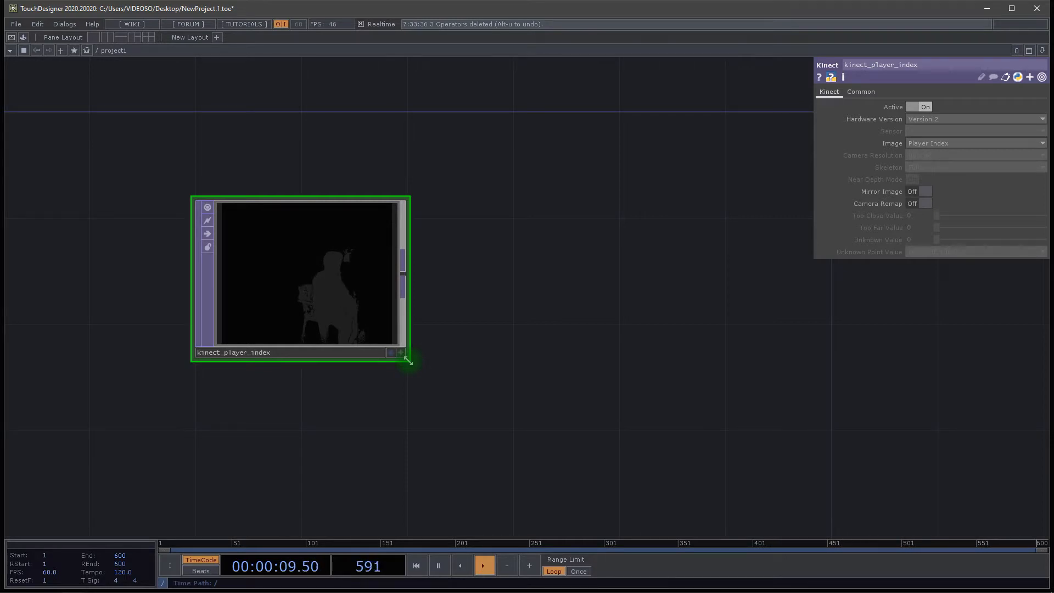
pyautogui.moveTo(654, 242); pyautogui.dragTo(618, 215)
pyautogui.moveTo(585, 373); pyautogui.dragTo(599, 331)
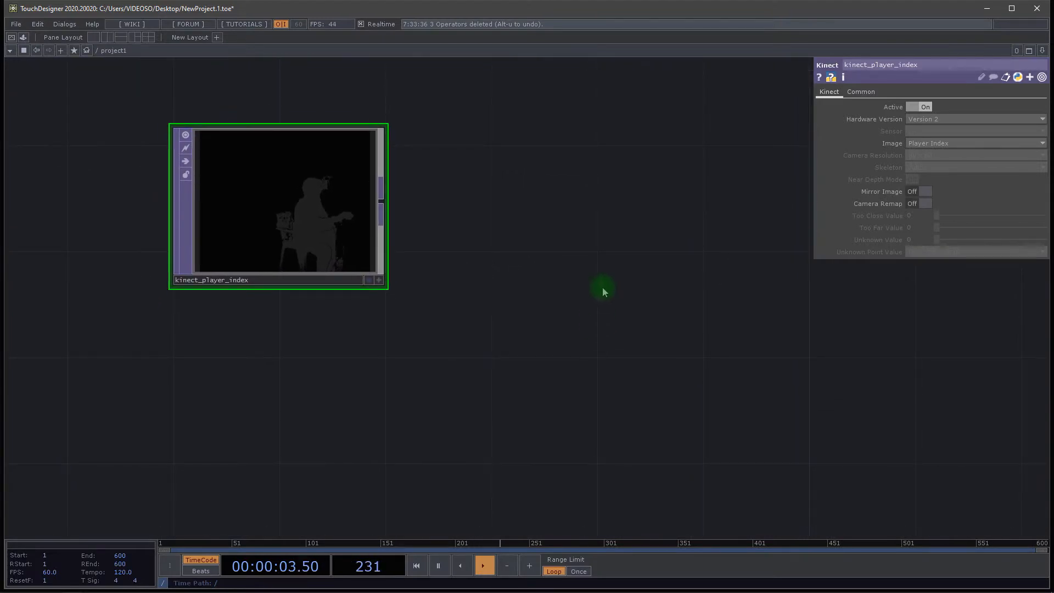
# Add a Kinect CHOP to the network and place it below kinect_player_index.
pyautogui.doubleClick(524, 271)
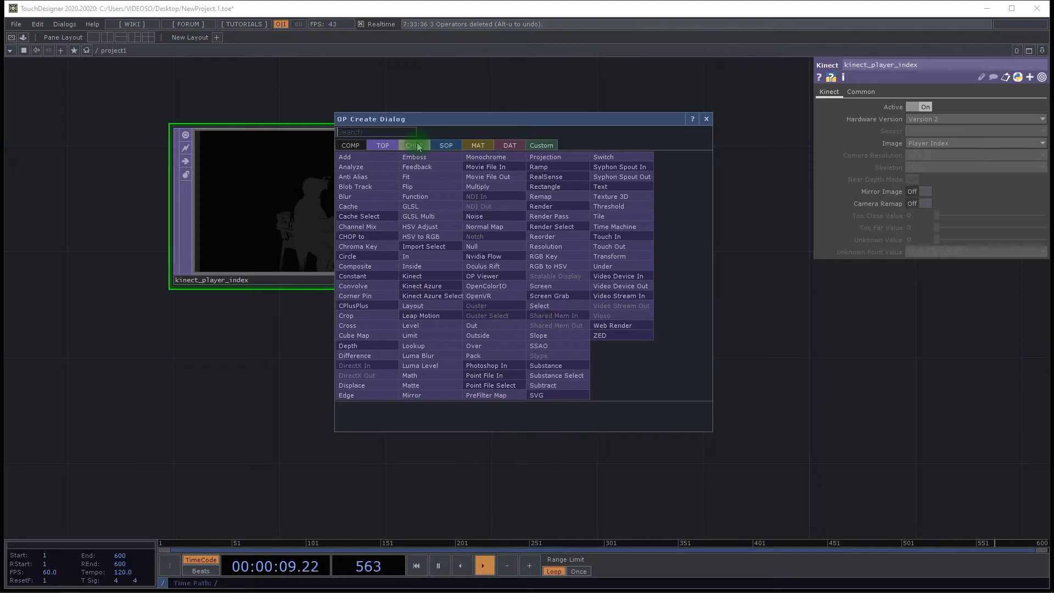
pyautogui.click(416, 145)
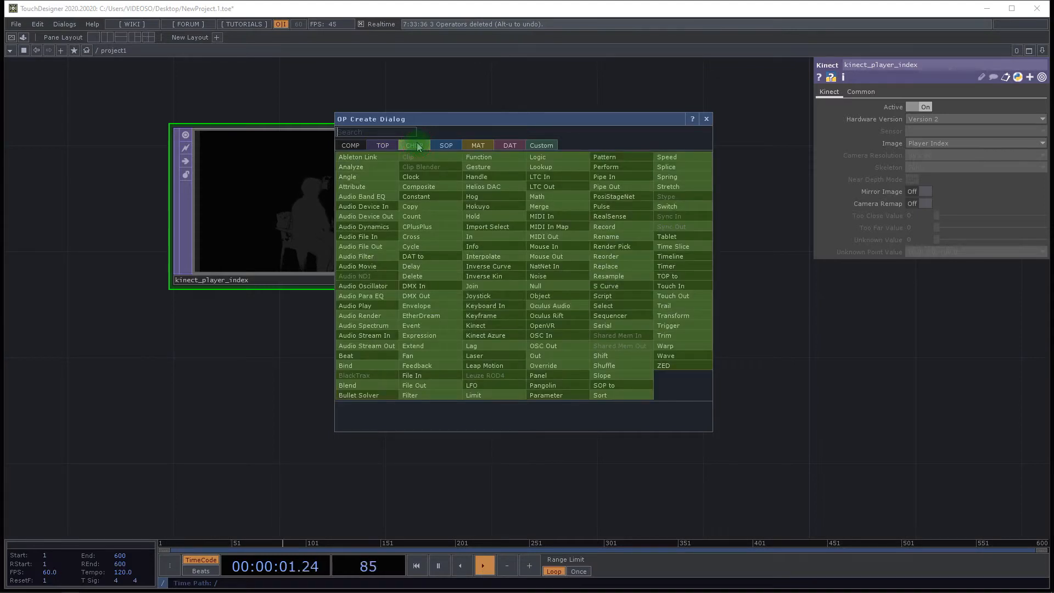
pyautogui.write('ki')
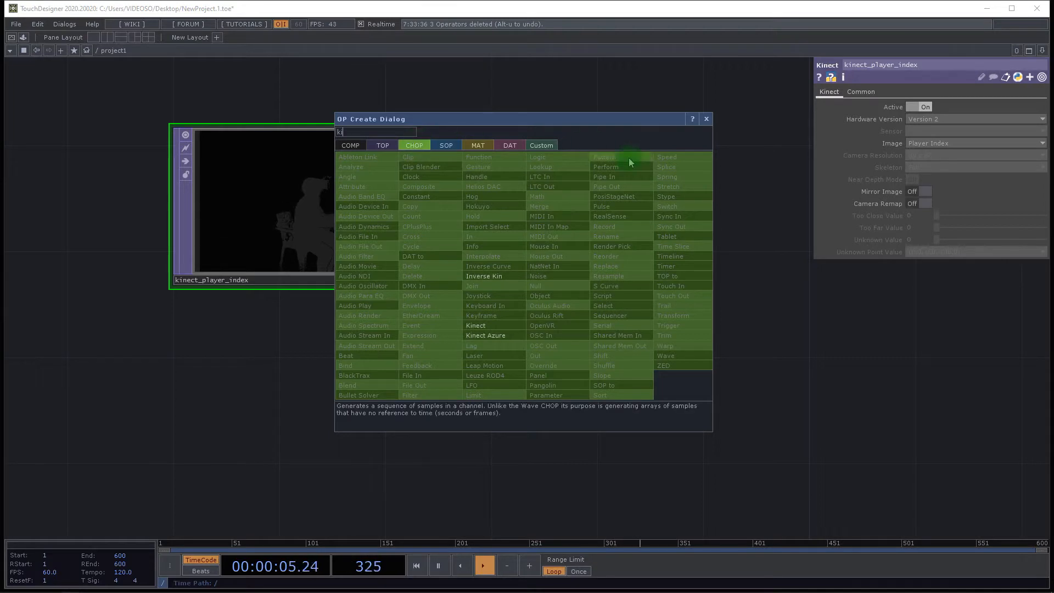
pyautogui.click(496, 326)
pyautogui.click(234, 373)
pyautogui.moveTo(457, 391); pyautogui.dragTo(465, 301)
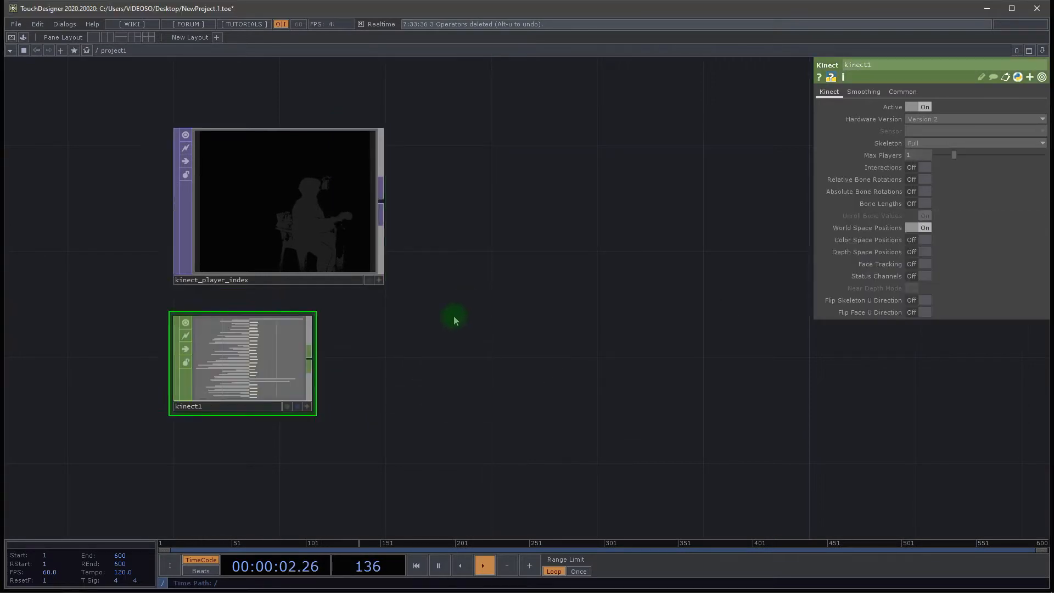
# Enlarge the Kinect CHOP to about the width of kinect_player_index and reselect it to show its parameters.
pyautogui.moveTo(321, 322); pyautogui.dragTo(390, 392)
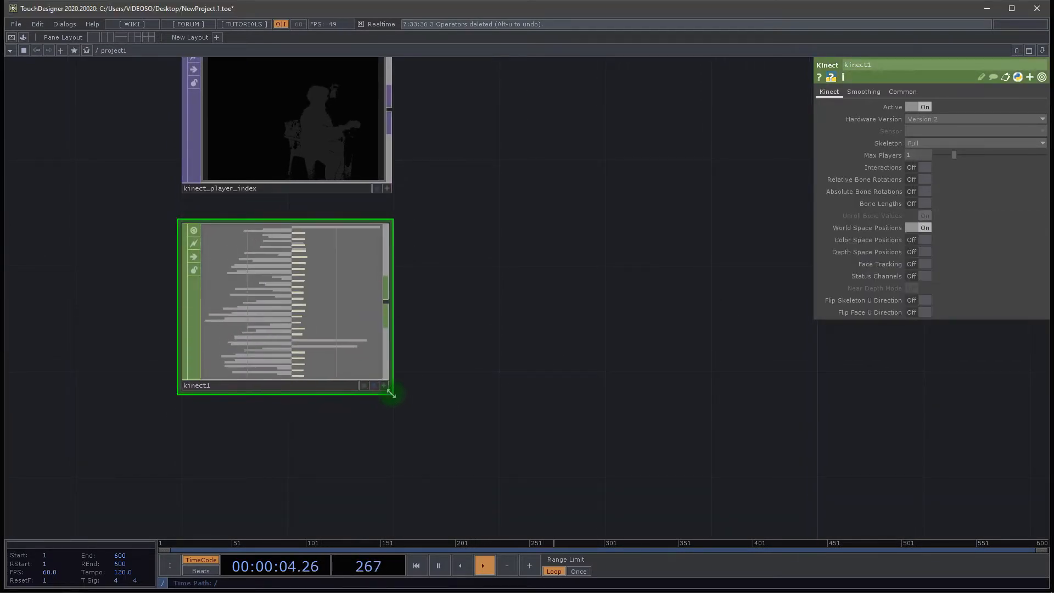
pyautogui.moveTo(354, 117); pyautogui.dragTo(371, 199)
pyautogui.click(371, 199)
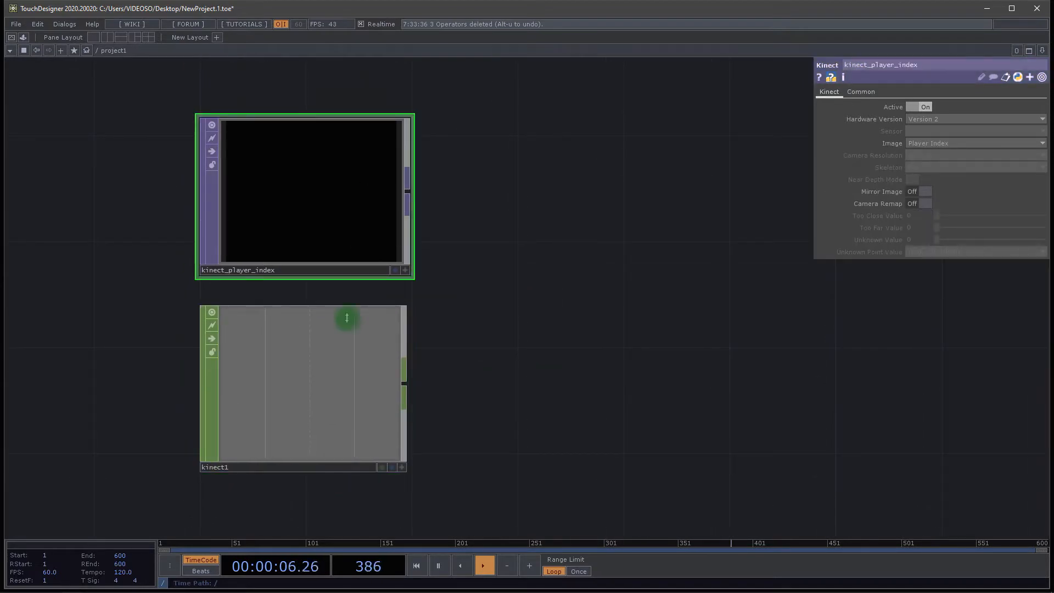
pyautogui.click(332, 395)
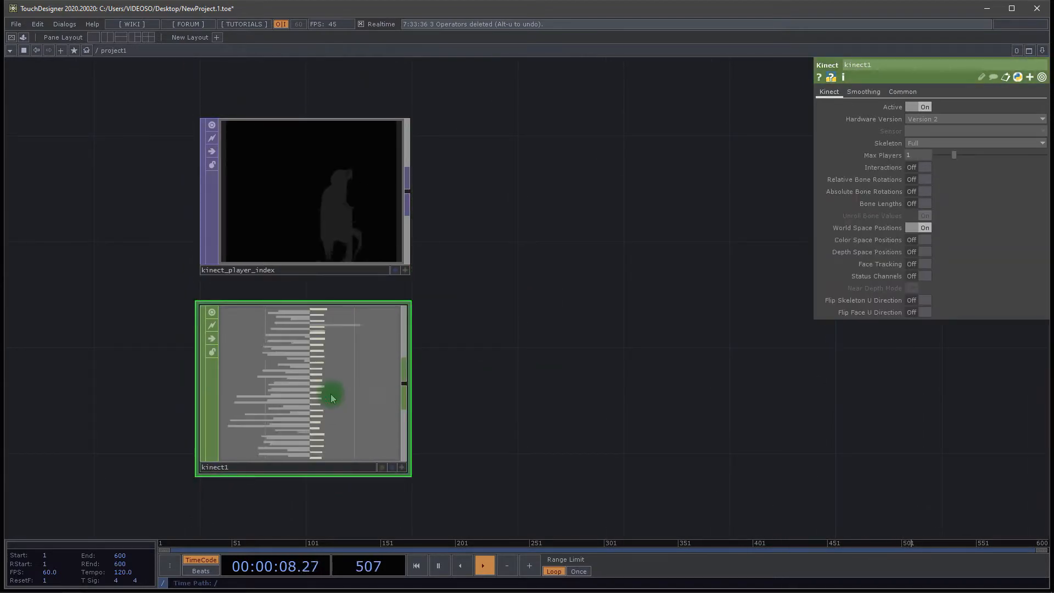
# Review the Hardware Version and Skeleton choices of the Kinect CHOP, raise Max Players to 6 and return it to 1.
pyautogui.click(986, 120)
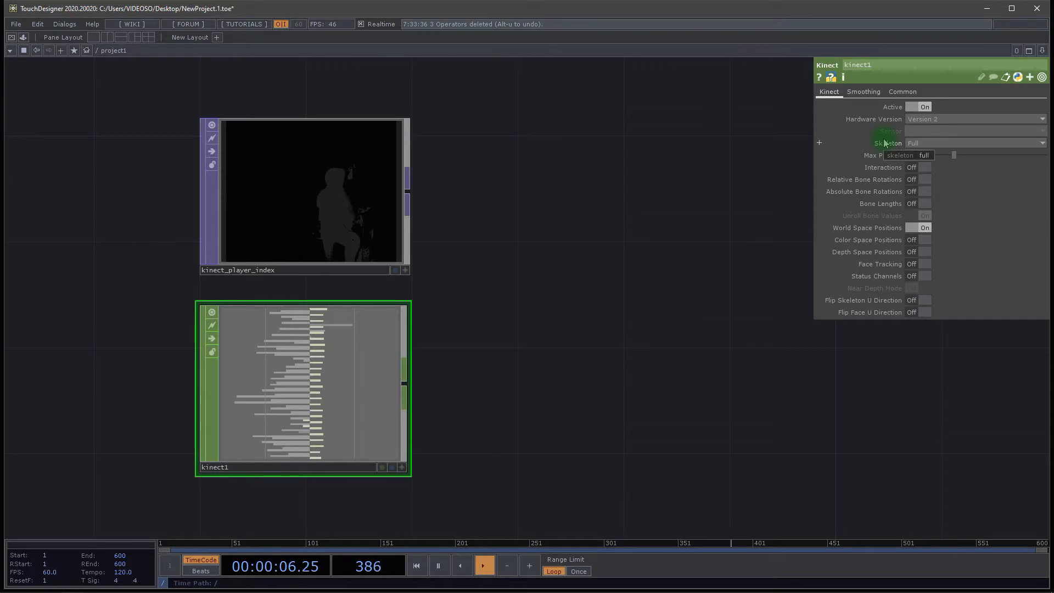
pyautogui.click(929, 146)
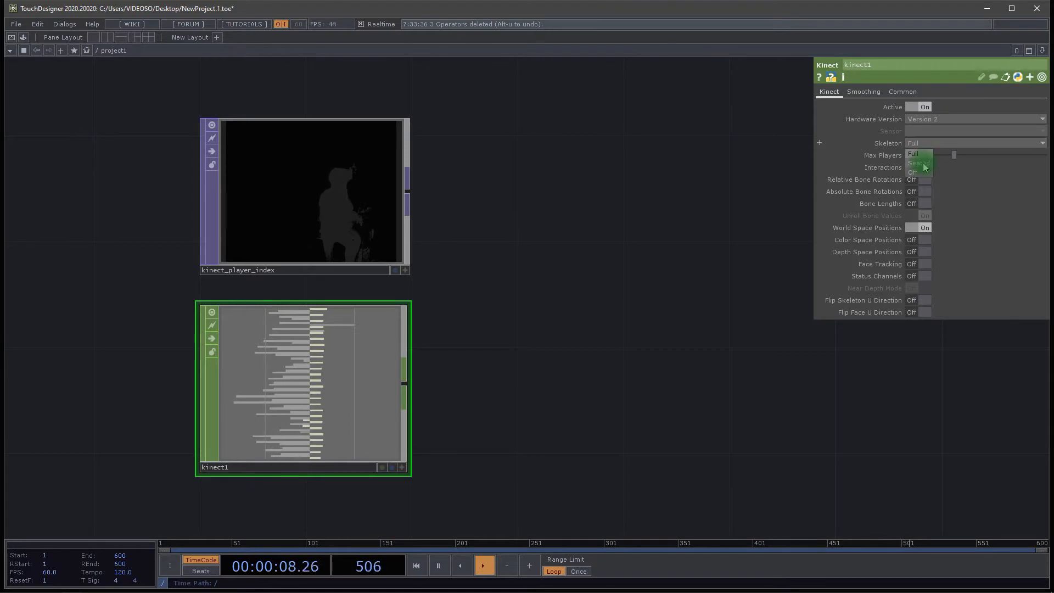
pyautogui.click(973, 192)
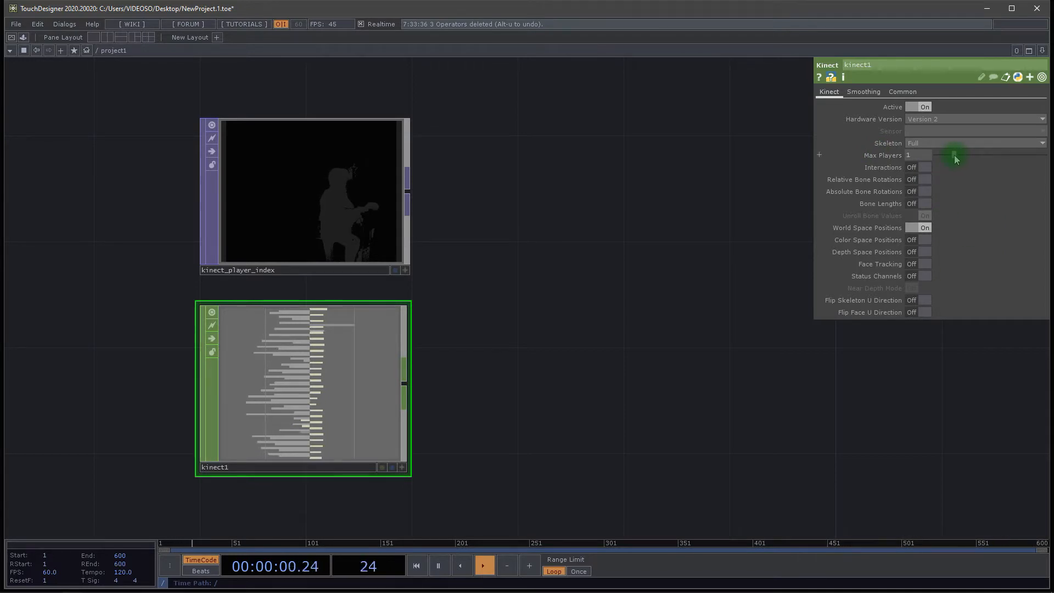
pyautogui.moveTo(954, 155); pyautogui.dragTo(1045, 156)
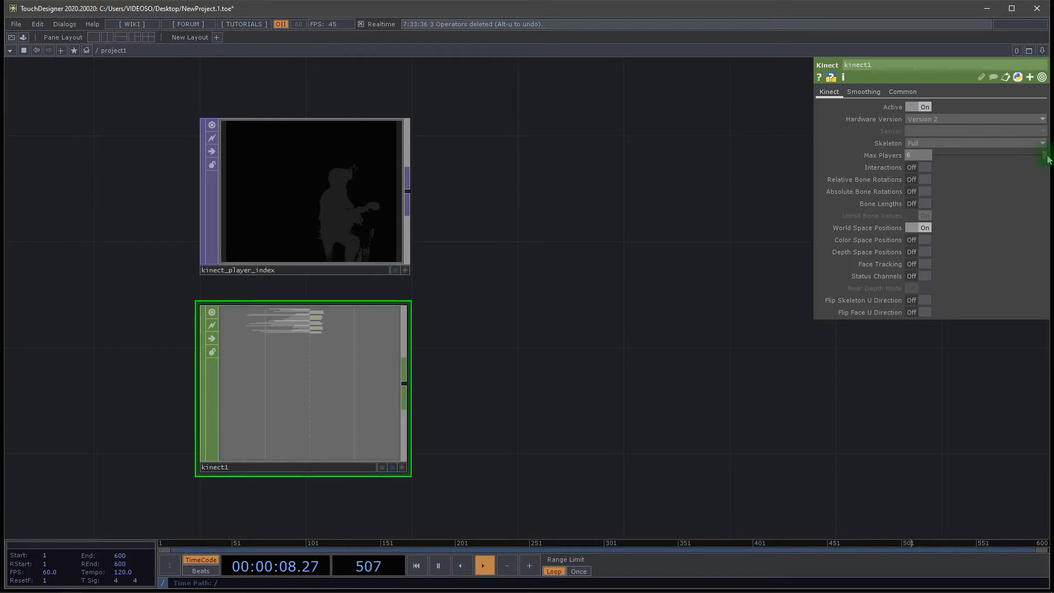
pyautogui.moveTo(1044, 155); pyautogui.dragTo(949, 165)
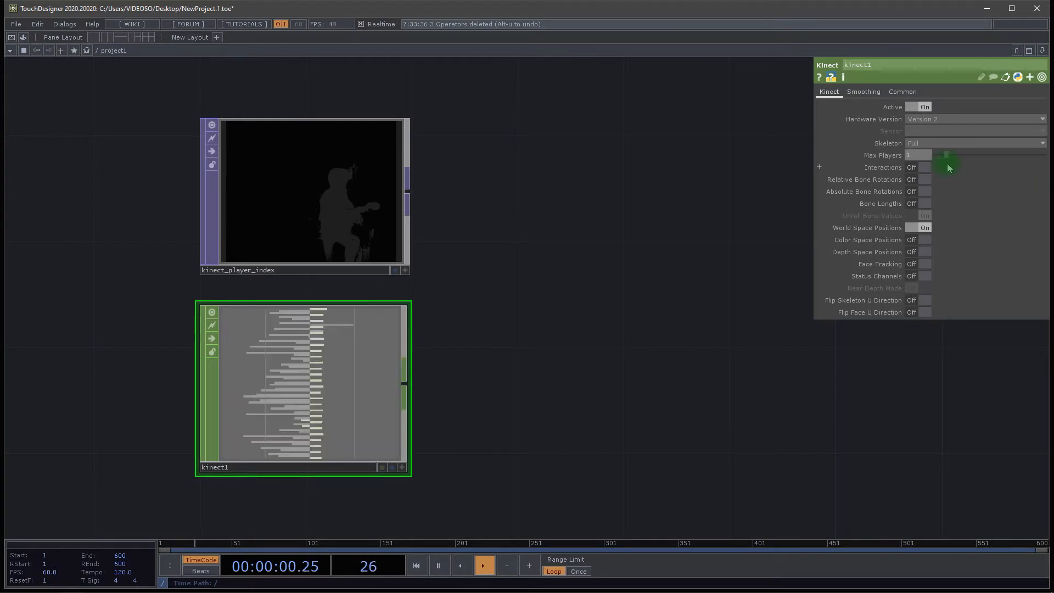
# Turn off World Space Positions on the Kinect CHOP and look at the player id channel.
pyautogui.click(927, 233)
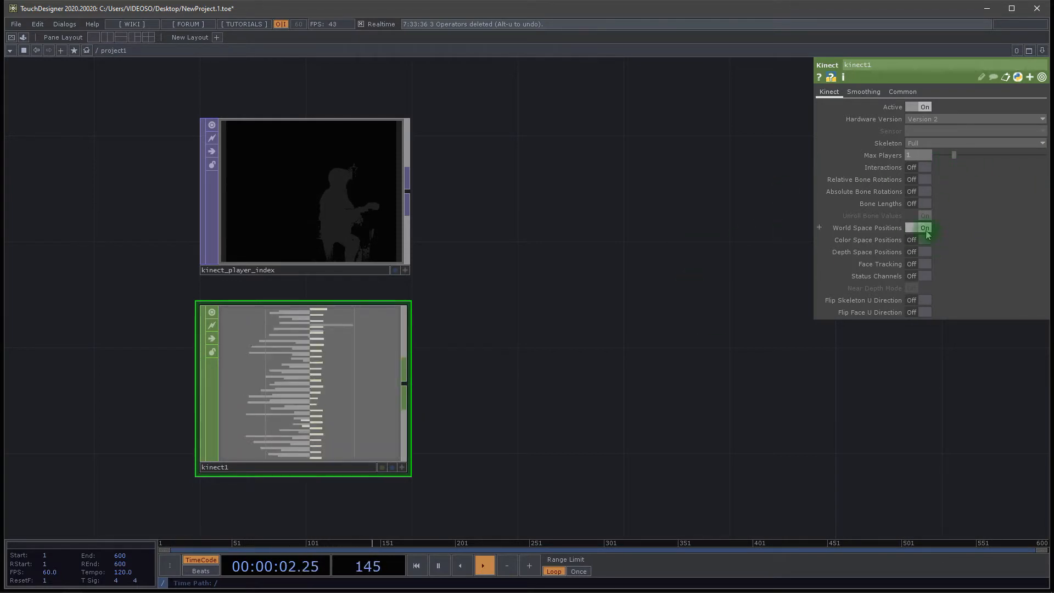
pyautogui.moveTo(664, 412); pyautogui.dragTo(727, 375)
pyautogui.moveTo(581, 348); pyautogui.dragTo(581, 357)
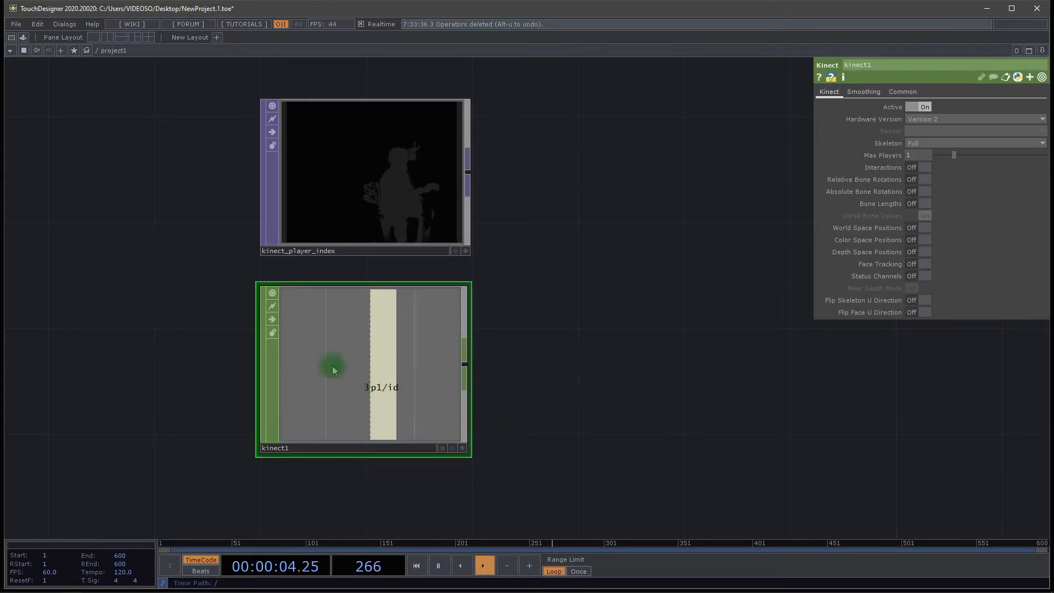
pyautogui.moveTo(665, 398); pyautogui.dragTo(680, 337)
pyautogui.moveTo(668, 282); pyautogui.dragTo(699, 364)
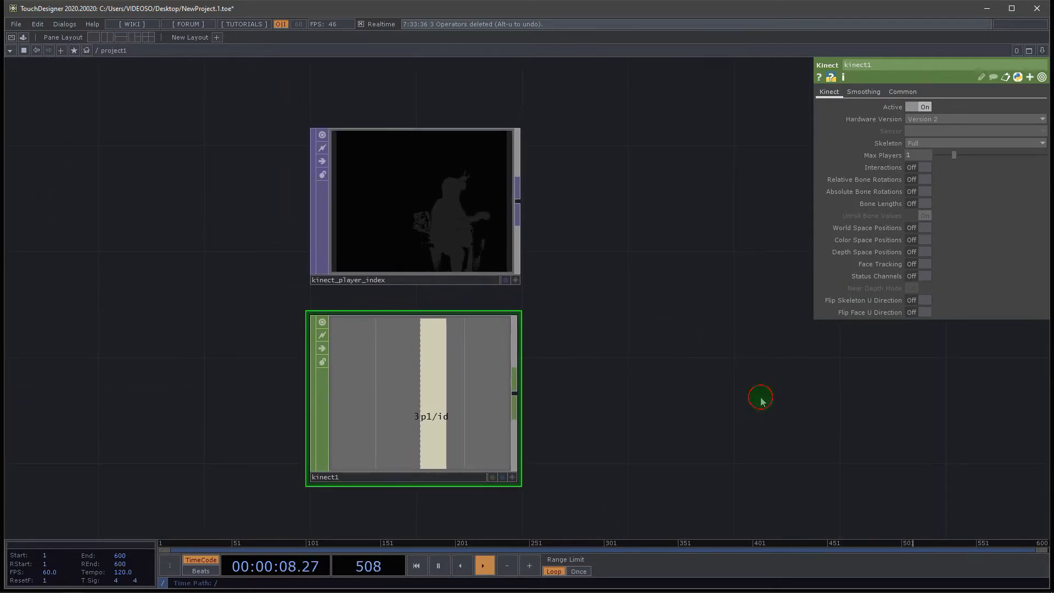
pyautogui.moveTo(760, 396); pyautogui.dragTo(753, 391)
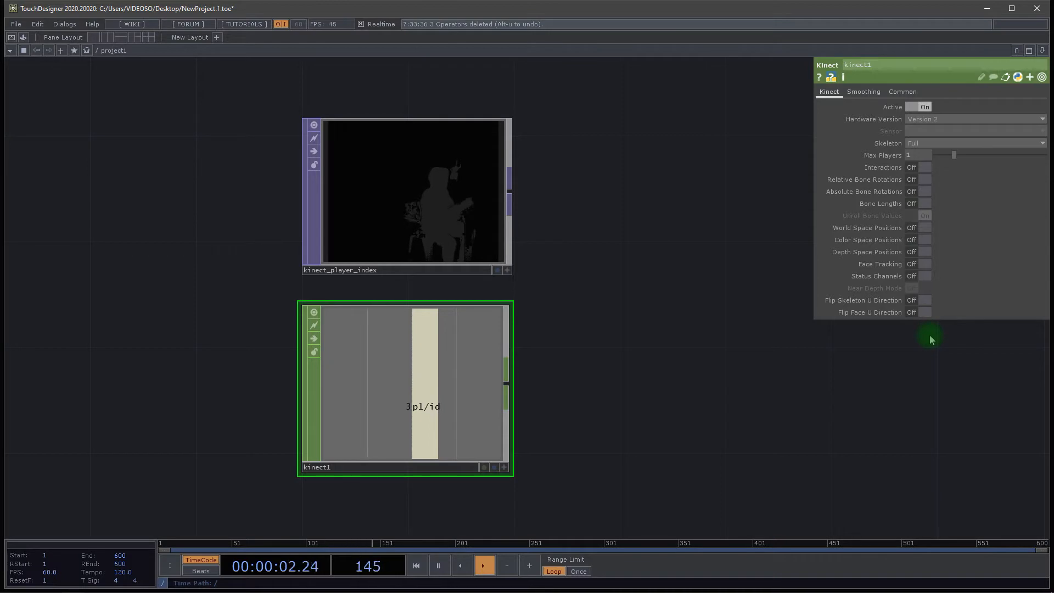
# Turn on Interactions for the Kinect CHOP and examine its engaged and hand-state channels against the player index image.
pyautogui.click(915, 173)
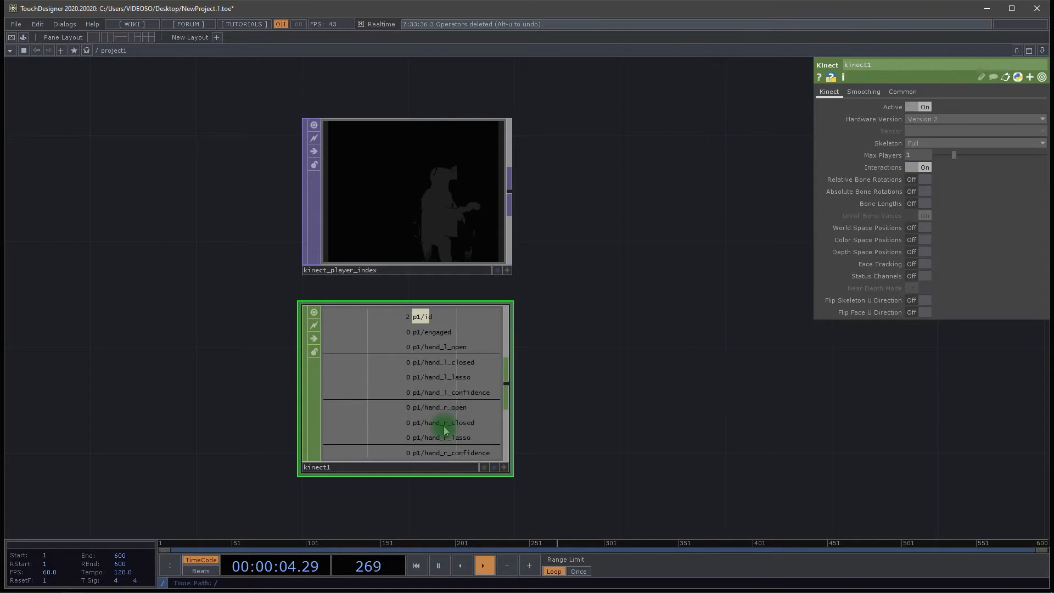
pyautogui.scroll(2, 443, 430)
pyautogui.moveTo(663, 426); pyautogui.dragTo(737, 356)
pyautogui.scroll(2, 708, 382)
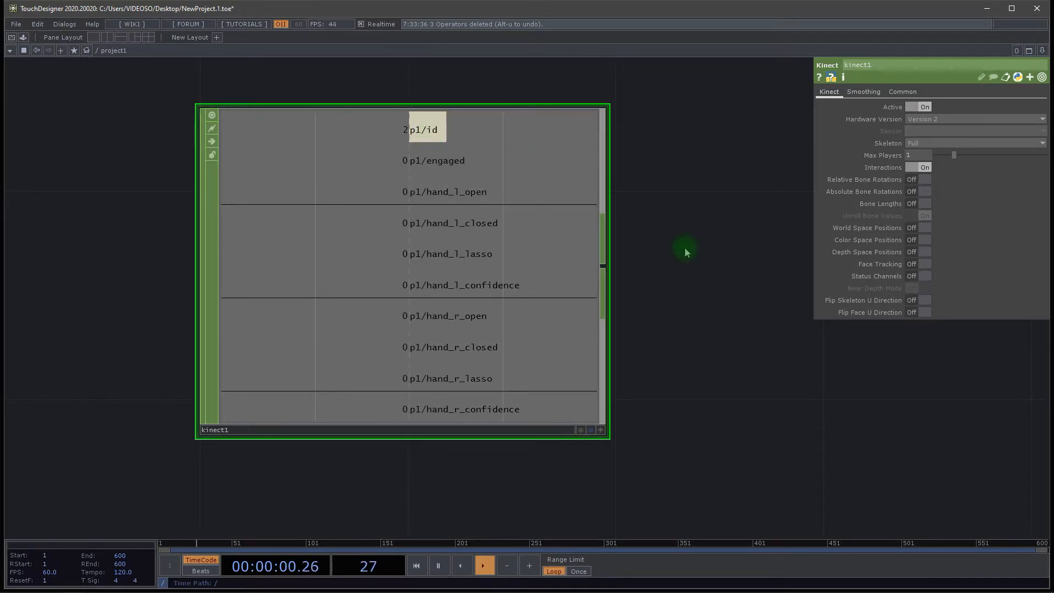
pyautogui.scroll(-5, 684, 251)
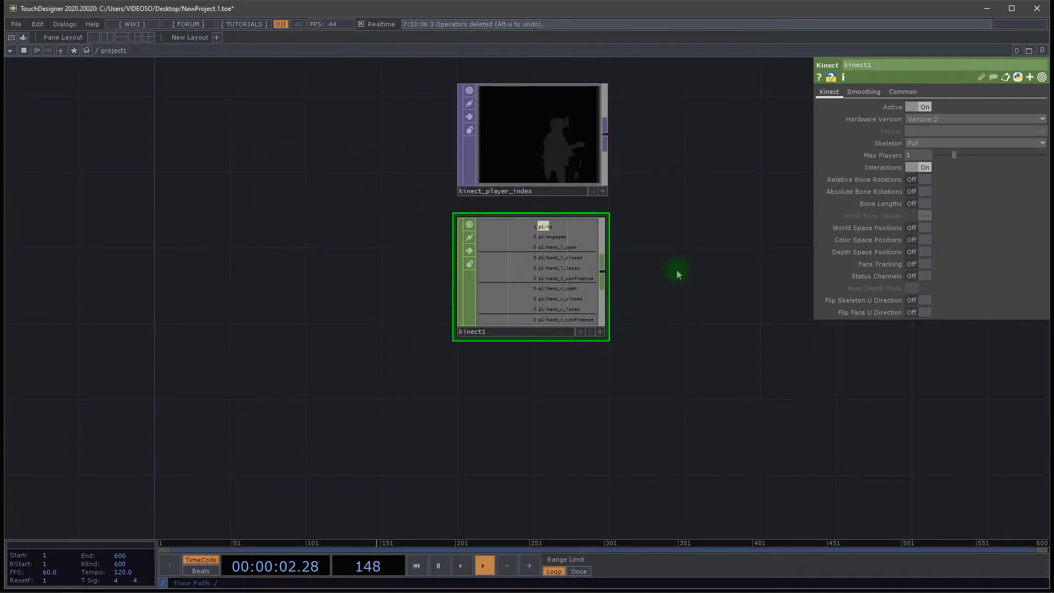
pyautogui.scroll(5, 677, 269)
pyautogui.moveTo(673, 271); pyautogui.dragTo(666, 400)
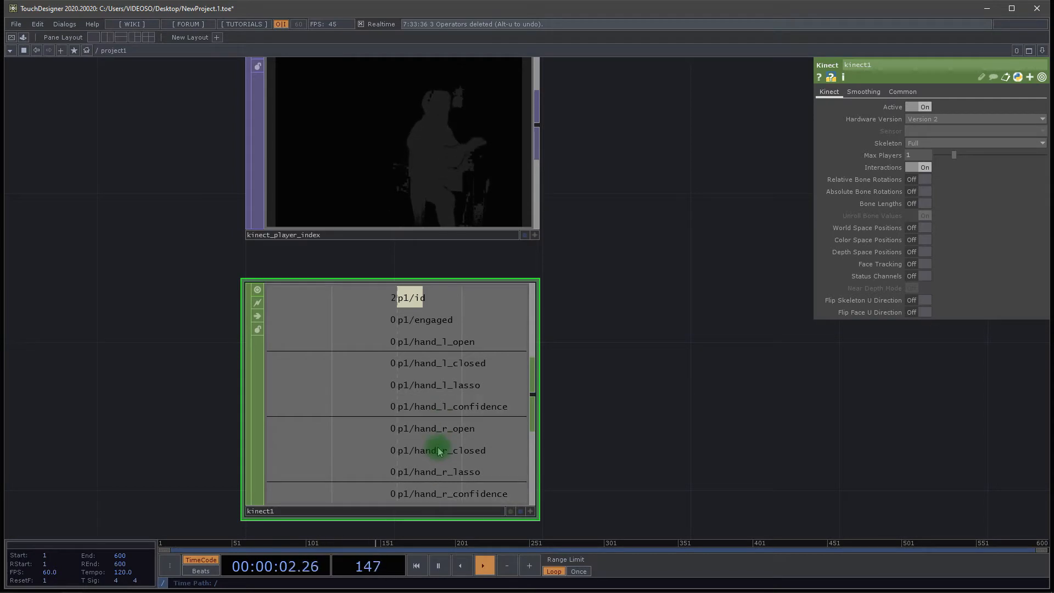
pyautogui.moveTo(645, 430); pyautogui.dragTo(626, 427)
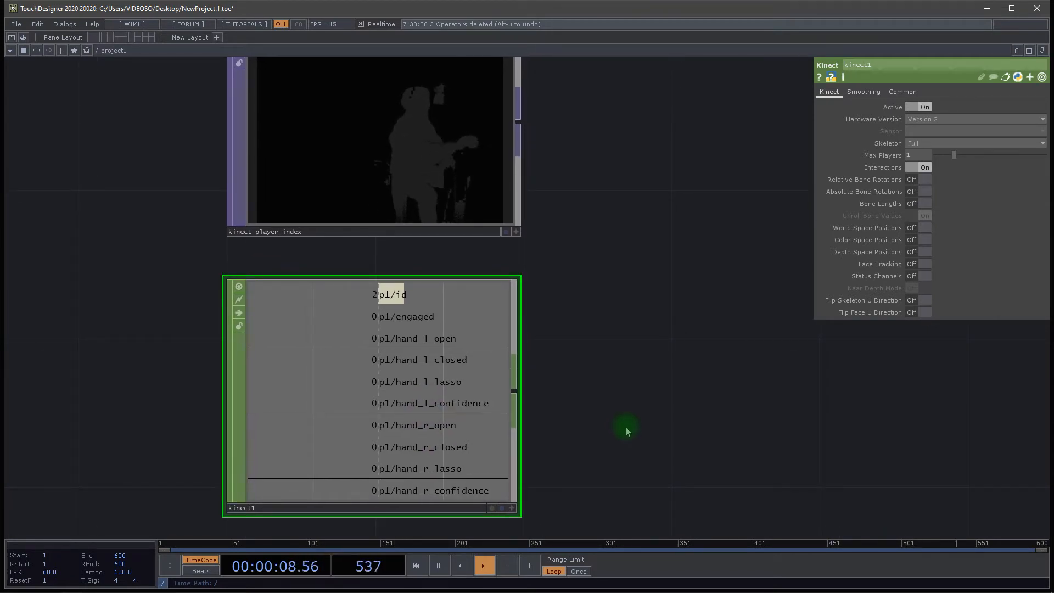
pyautogui.moveTo(573, 380); pyautogui.dragTo(533, 389)
pyautogui.scroll(-3, 547, 385)
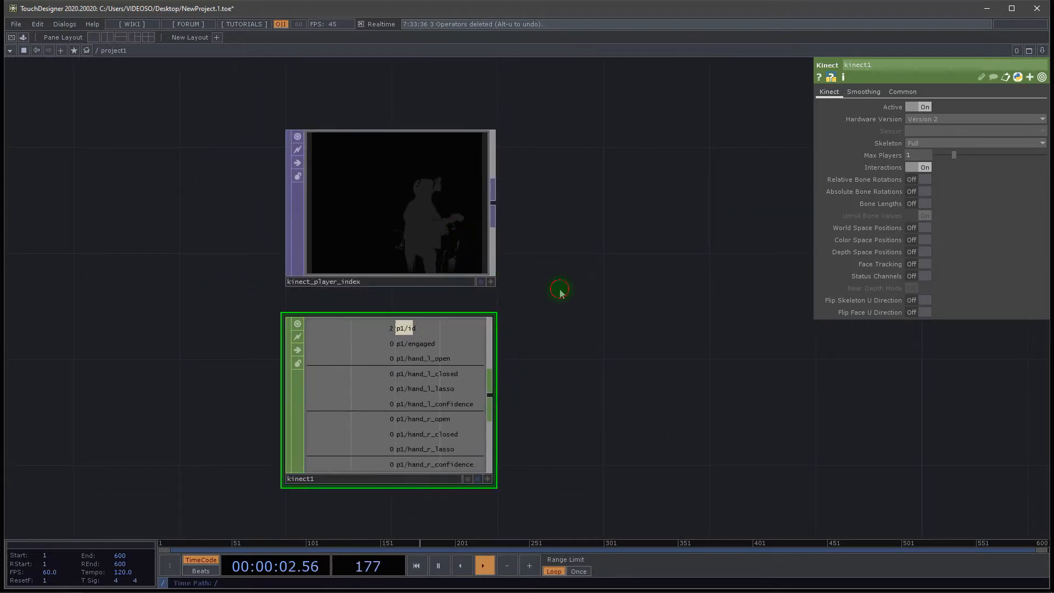
pyautogui.moveTo(560, 291); pyautogui.dragTo(555, 289)
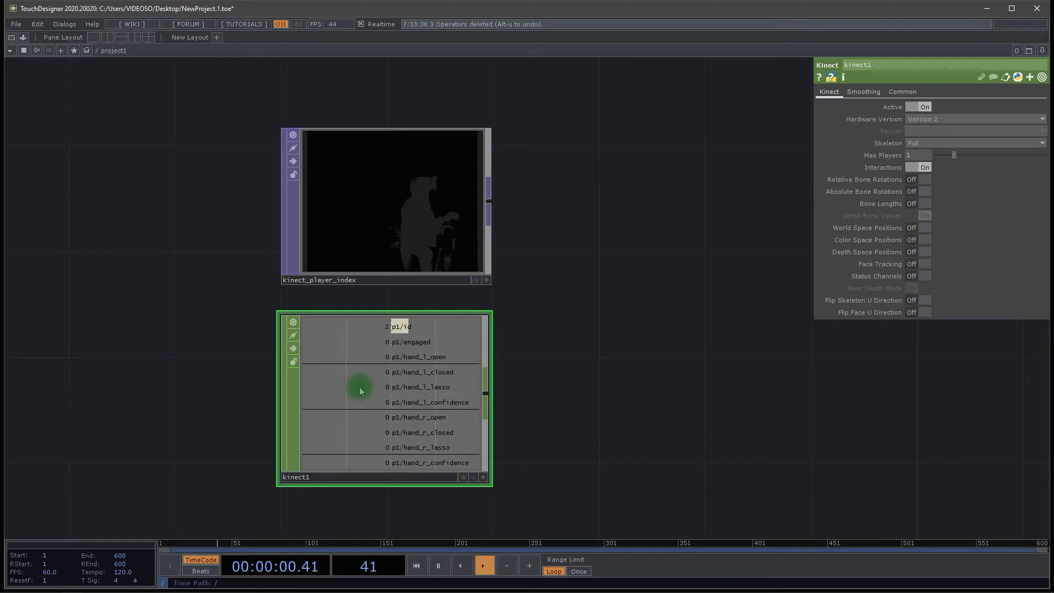
# Turn World Space Positions back on with Interactions off to view the joint channels, and re-enable Interactions alongside it.
pyautogui.click(924, 167)
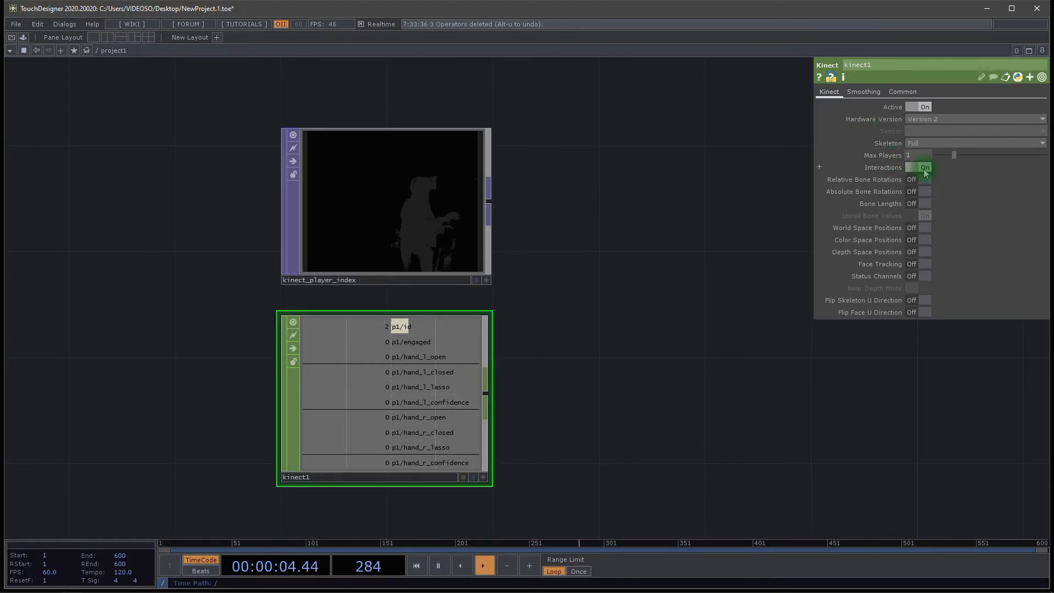
pyautogui.click(924, 168)
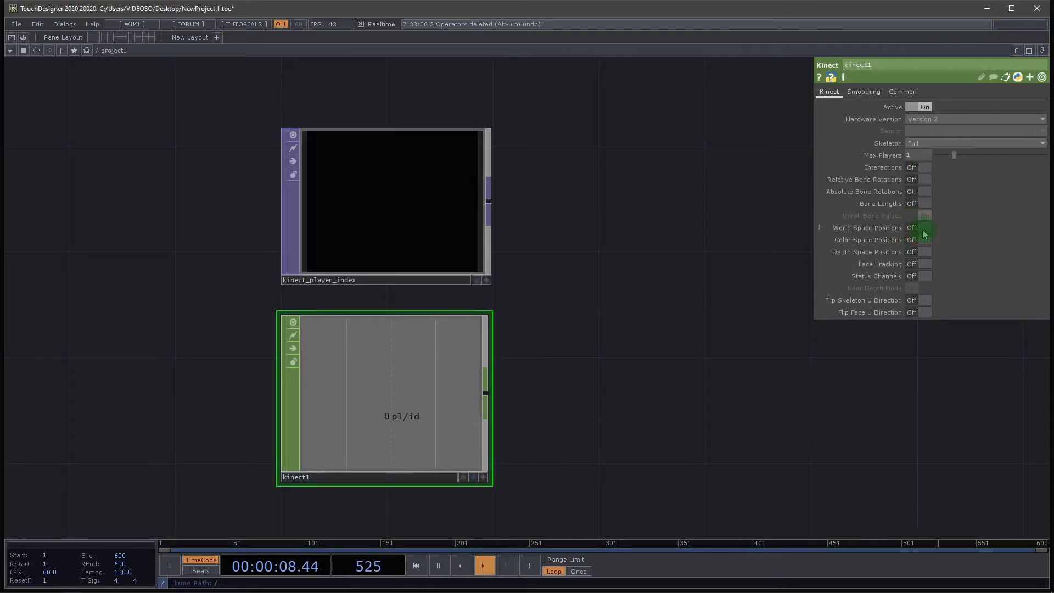
pyautogui.click(924, 230)
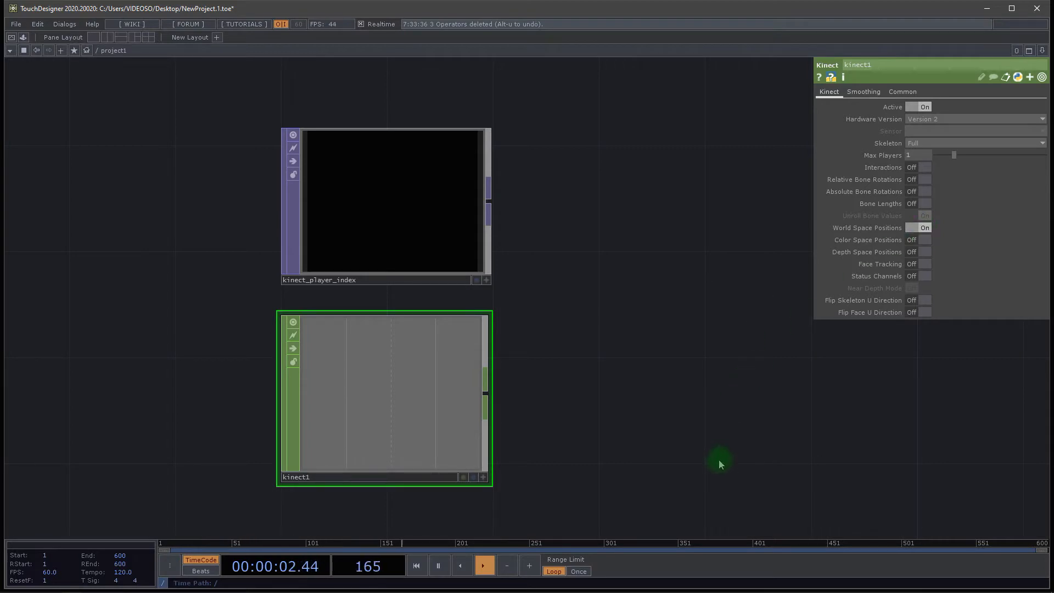
pyautogui.moveTo(709, 437); pyautogui.dragTo(710, 426)
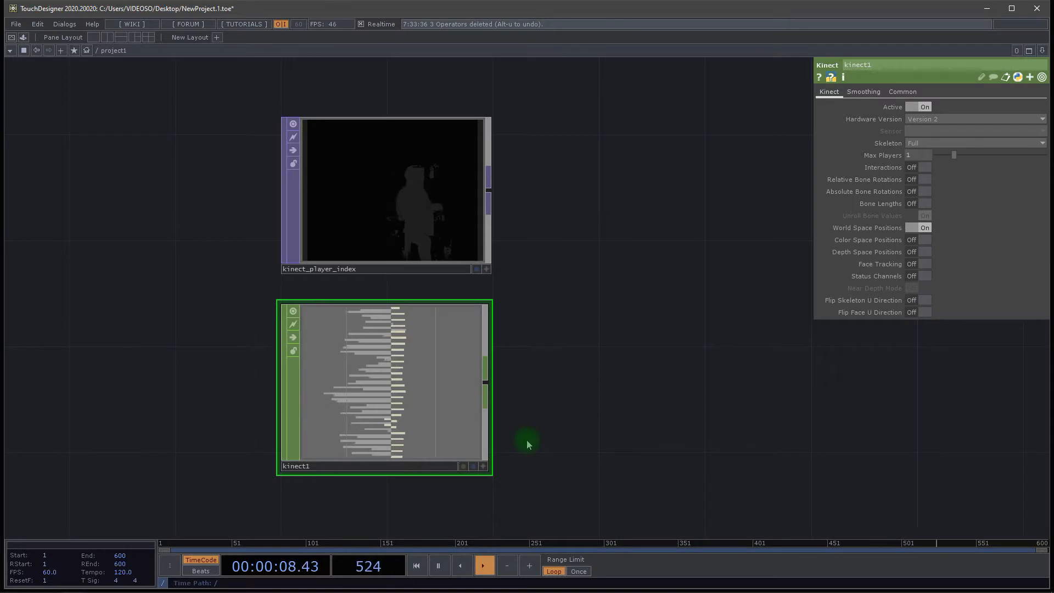
pyautogui.click(925, 168)
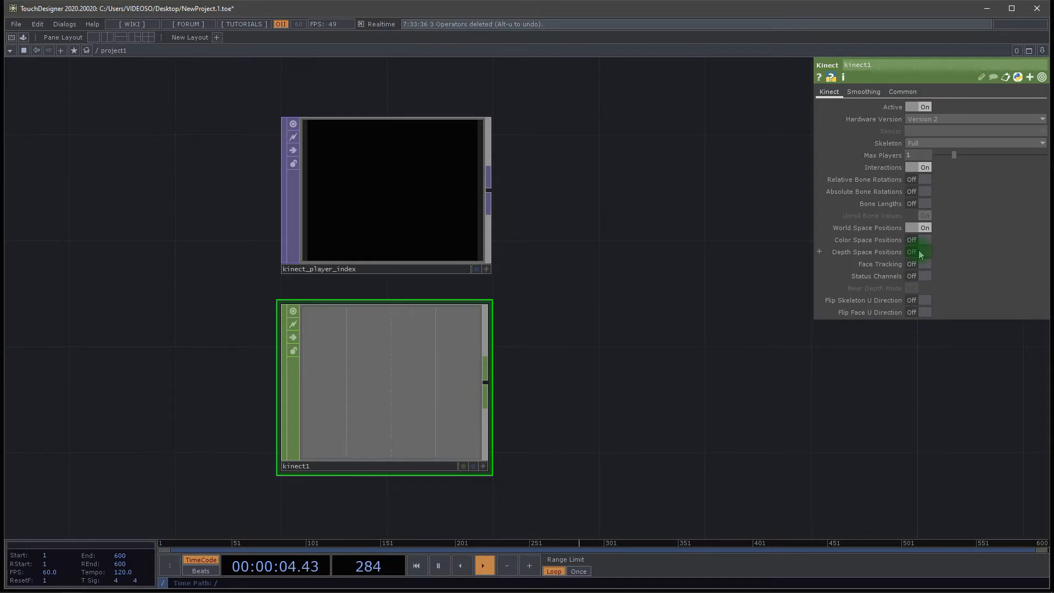
# Examine the Kinect CHOP's channel information and its per-joint tx, ty and tz position channels for player 1.
pyautogui.middleClick(437, 369)
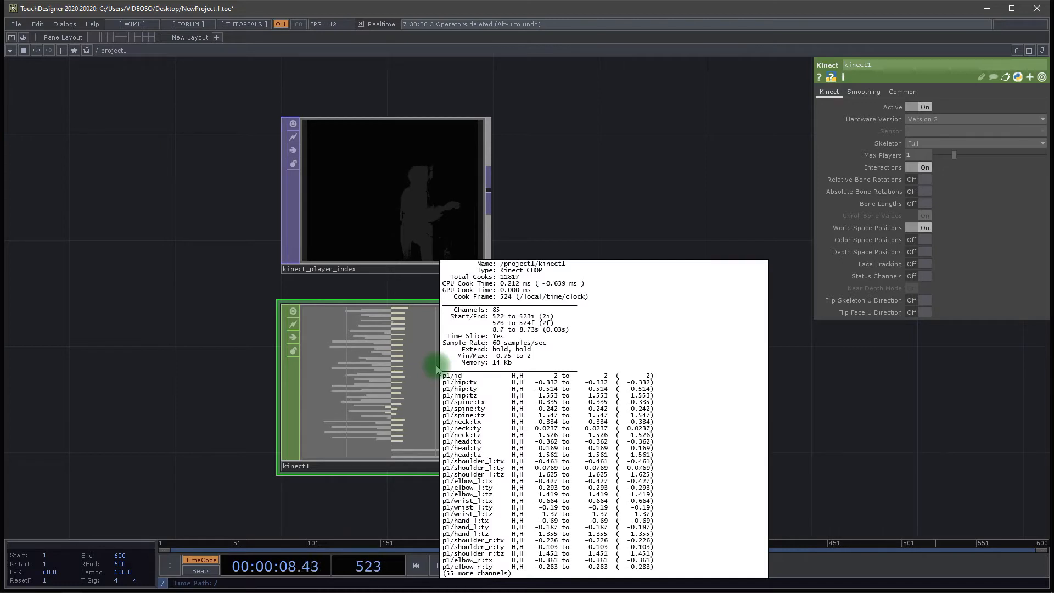
pyautogui.press('h')
pyautogui.moveTo(631, 438); pyautogui.dragTo(626, 337)
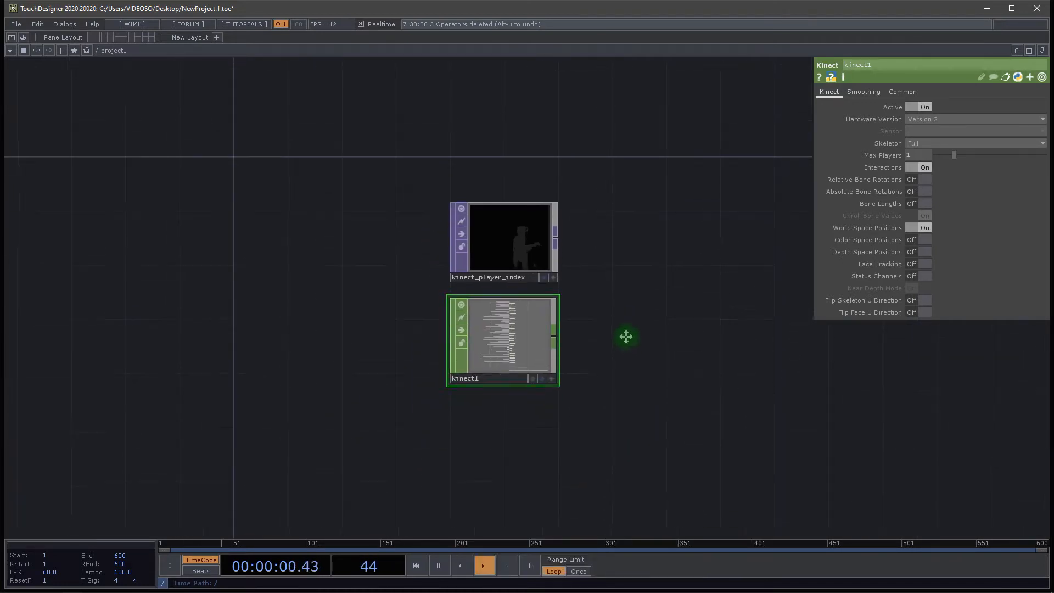
pyautogui.scroll(8, 627, 337)
pyautogui.moveTo(537, 414); pyautogui.dragTo(771, 505)
pyautogui.moveTo(684, 358); pyautogui.dragTo(744, 348)
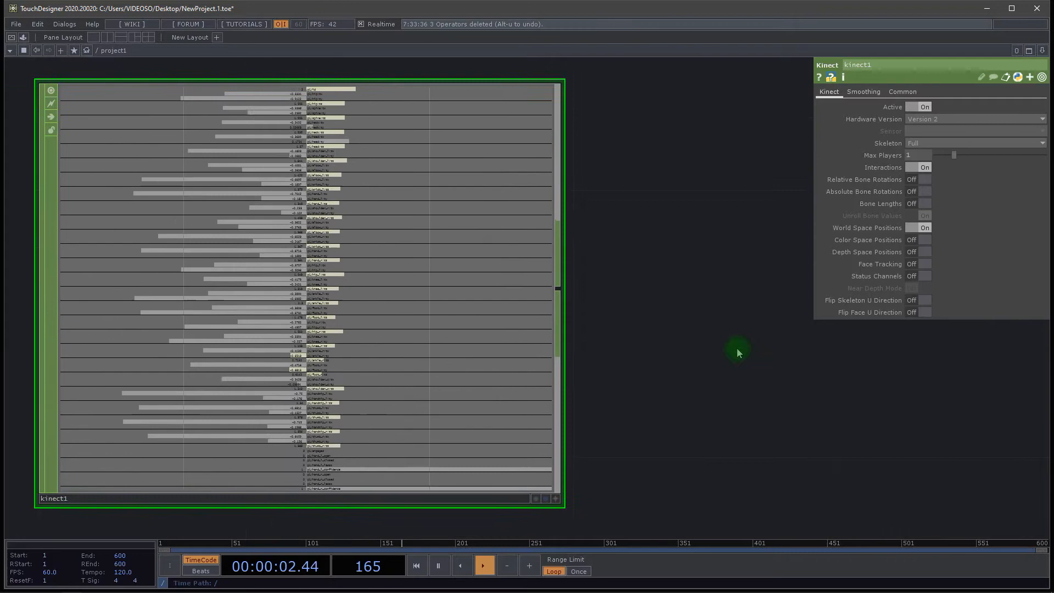
pyautogui.moveTo(636, 391); pyautogui.dragTo(898, 423)
pyautogui.scroll(3, 698, 391)
pyautogui.scroll(-2, 781, 388)
pyautogui.moveTo(818, 427); pyautogui.dragTo(780, 412)
pyautogui.scroll(-2, 782, 416)
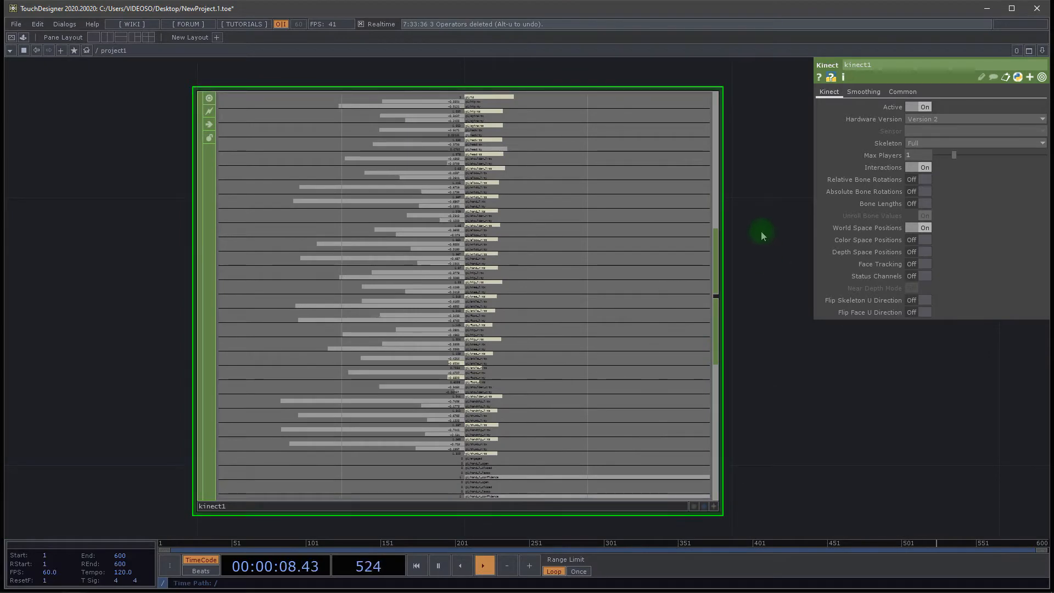
pyautogui.scroll(3, 760, 231)
pyautogui.moveTo(746, 212); pyautogui.dragTo(864, 355)
pyautogui.moveTo(906, 392); pyautogui.dragTo(828, 299)
pyautogui.moveTo(860, 447); pyautogui.dragTo(836, 412)
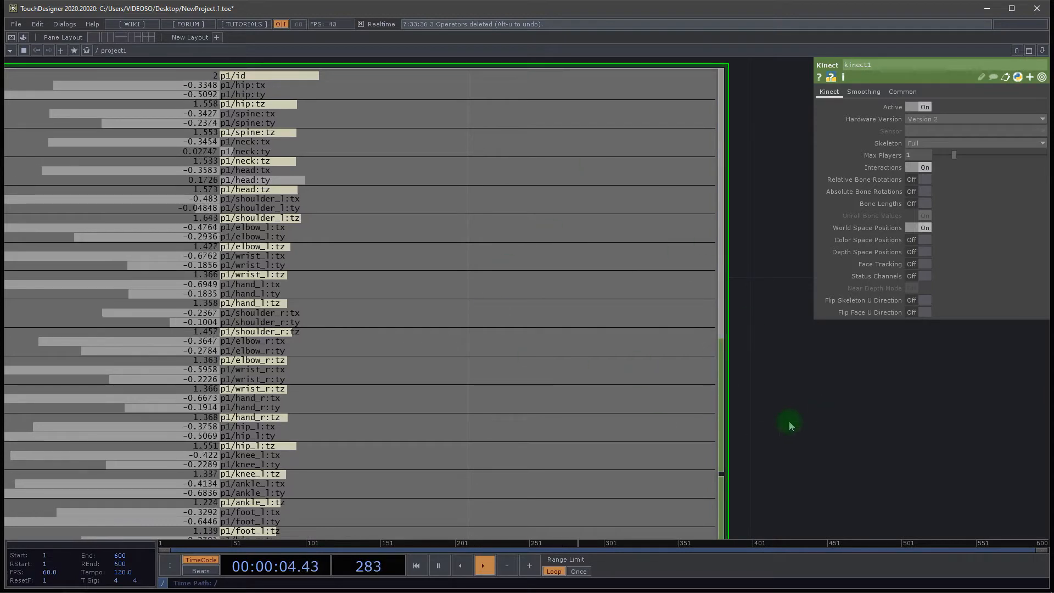
pyautogui.moveTo(831, 466); pyautogui.dragTo(897, 413)
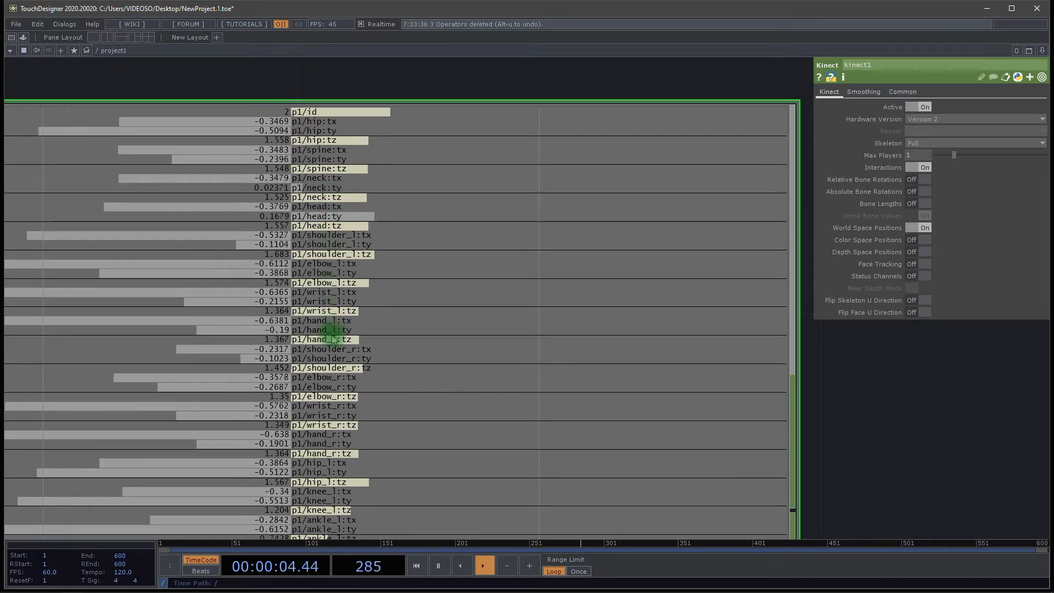
pyautogui.moveTo(886, 412); pyautogui.dragTo(856, 417)
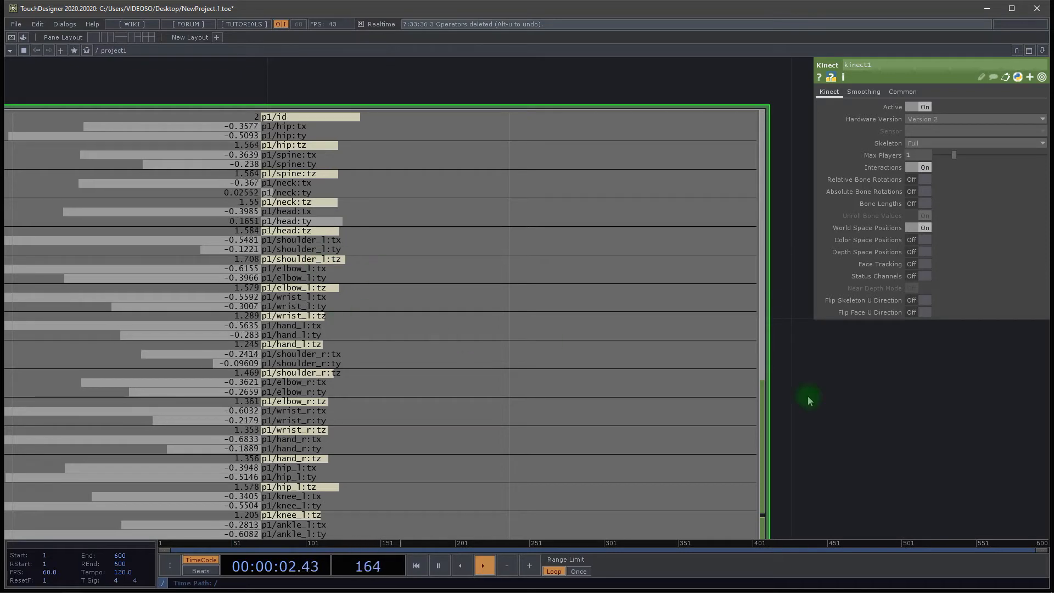
pyautogui.moveTo(906, 387); pyautogui.dragTo(893, 353)
pyautogui.moveTo(901, 412); pyautogui.dragTo(859, 305)
pyautogui.scroll(-7, 848, 431)
pyautogui.moveTo(848, 430); pyautogui.dragTo(723, 427)
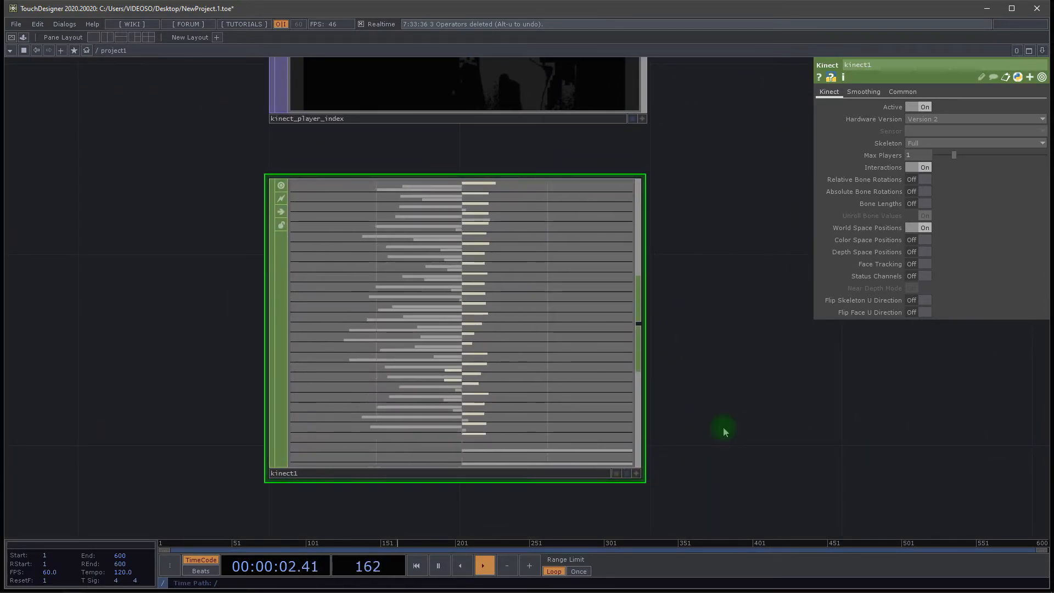
# Add a Select CHOP beside the Kinect CHOP and wire kinect1 into its input.
pyautogui.moveTo(750, 415); pyautogui.dragTo(646, 400)
pyautogui.press('Tab')
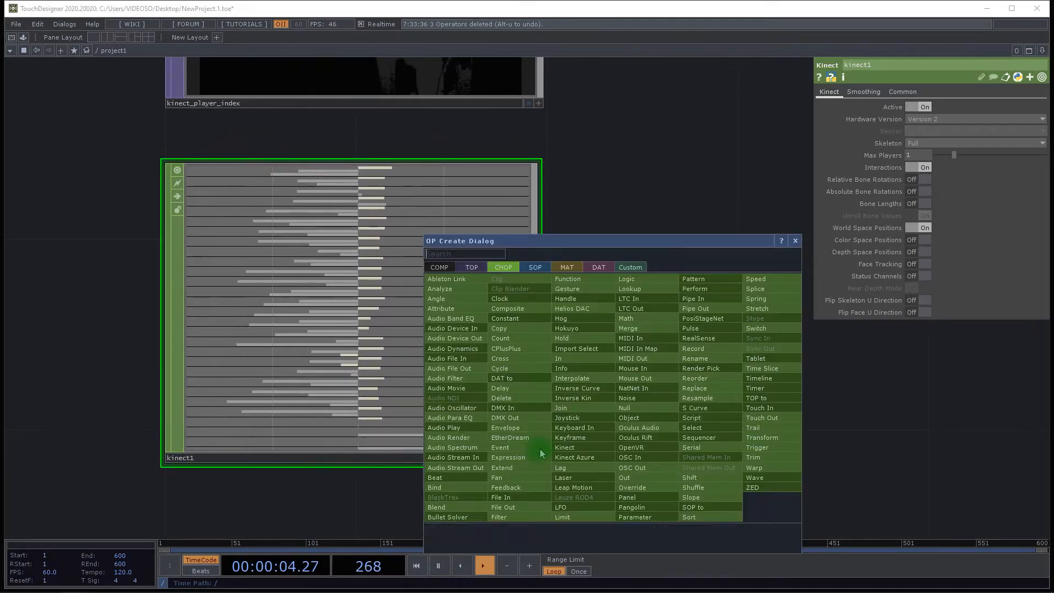
pyautogui.click(896, 376)
pyautogui.moveTo(698, 281); pyautogui.dragTo(591, 314)
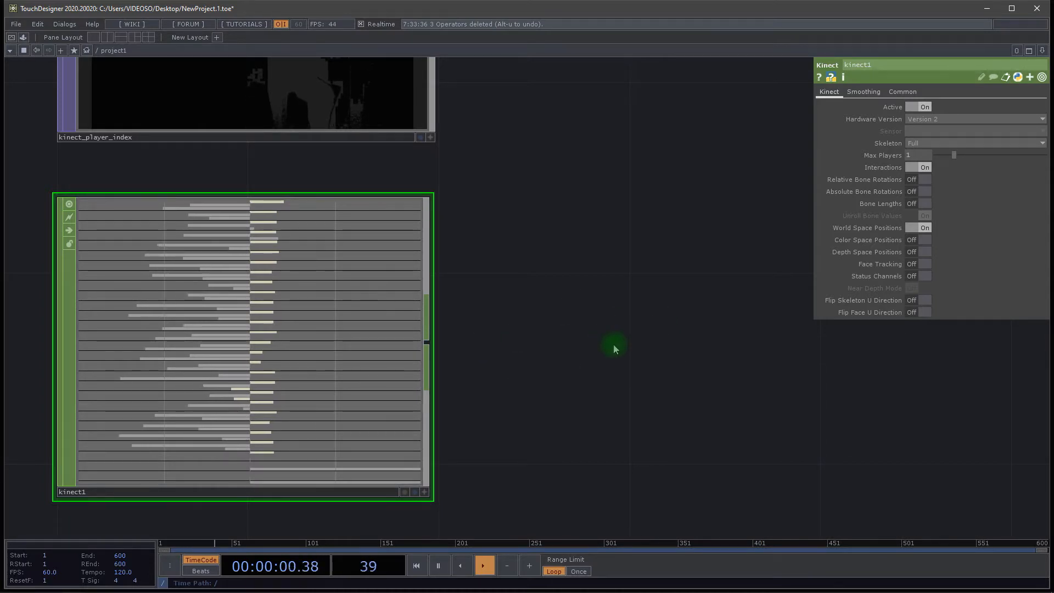
pyautogui.press('Tab')
pyautogui.write('se')
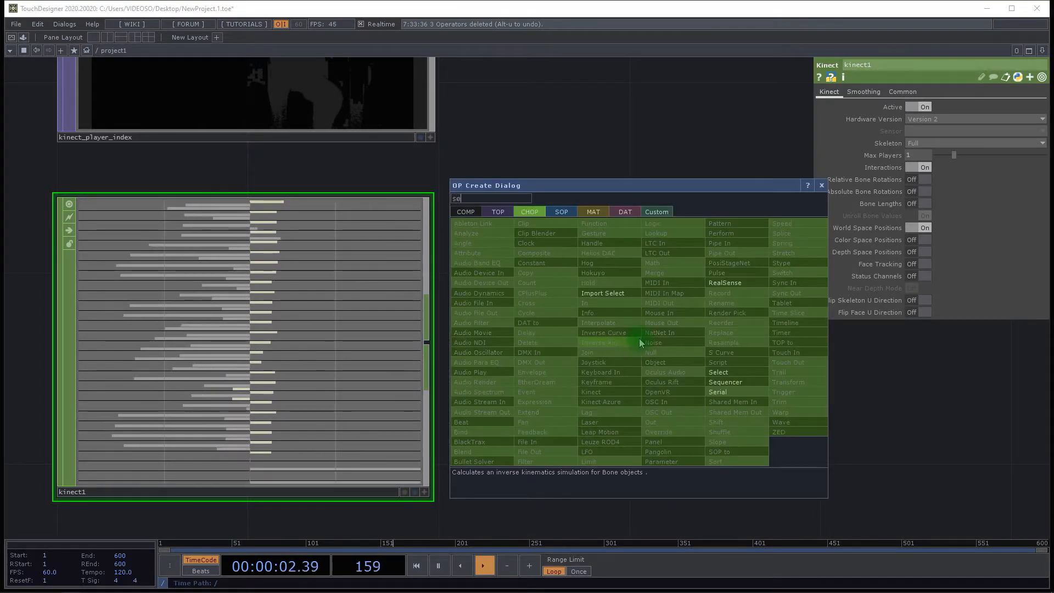
pyautogui.click(724, 373)
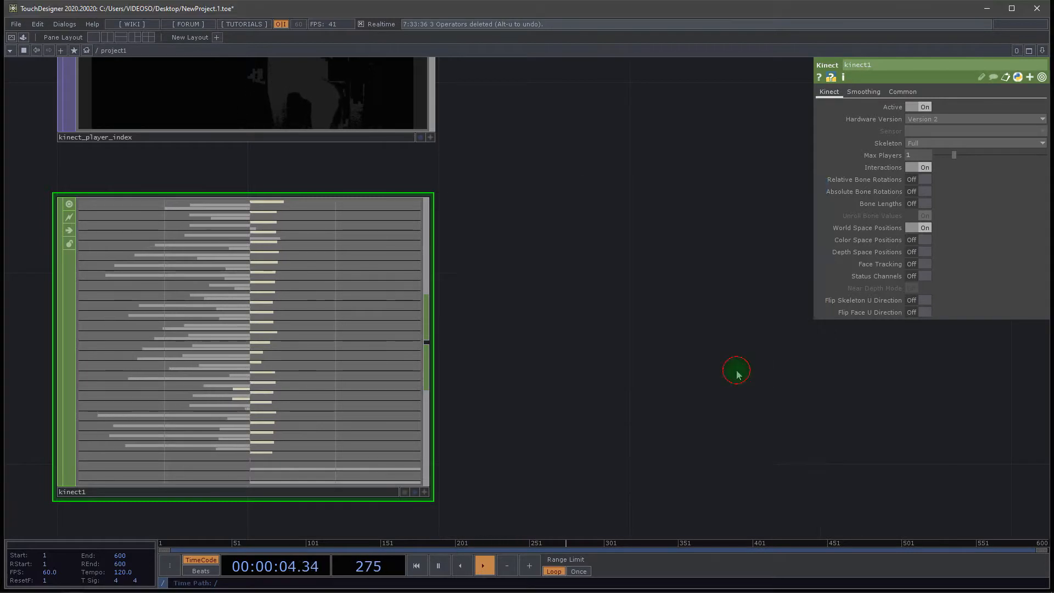
pyautogui.click(626, 350)
pyautogui.moveTo(429, 342); pyautogui.dragTo(488, 326)
# Rename the Select CHOP as select_manos.
pyautogui.click(521, 412)
pyautogui.press('BackSpace')
pyautogui.write('_')
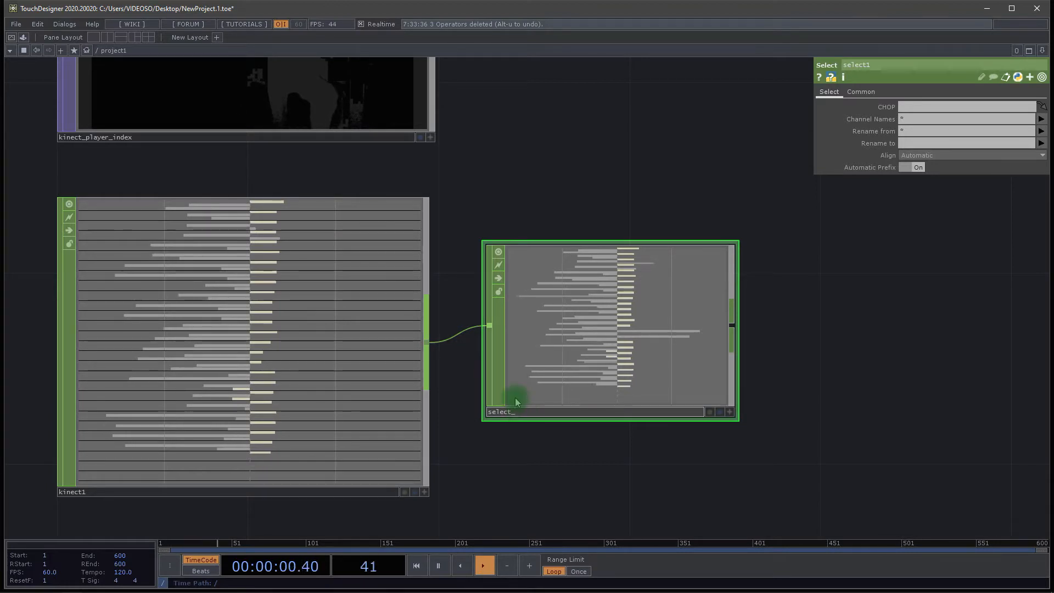
pyautogui.write('manos')
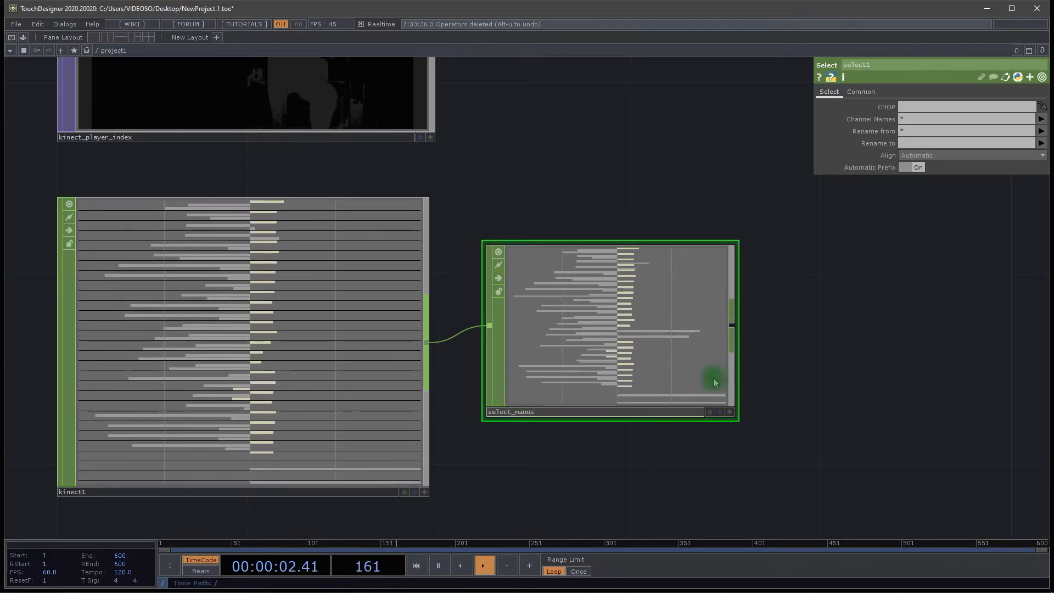
pyautogui.press('Return')
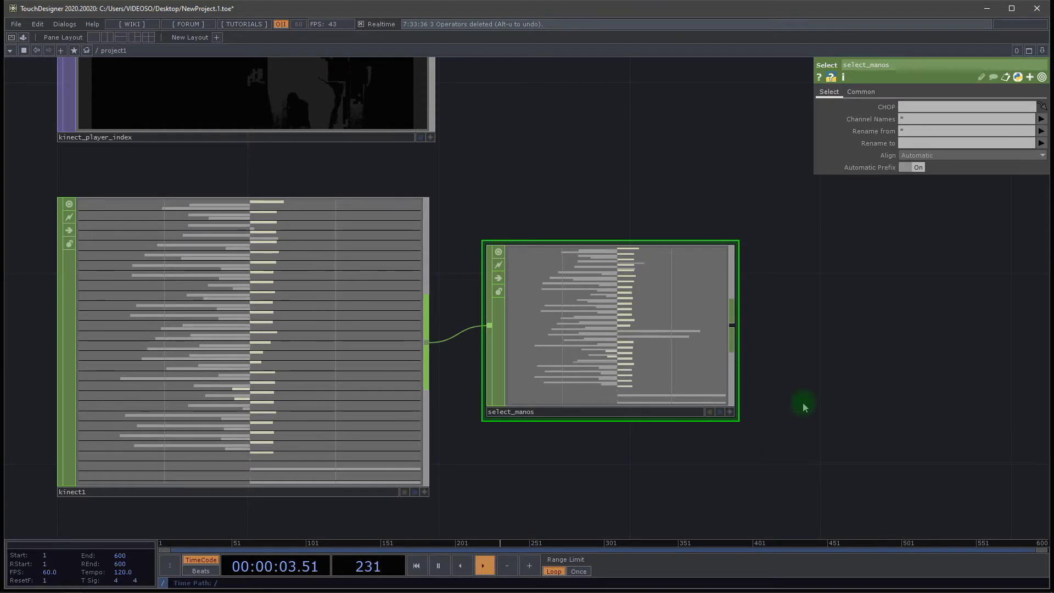
# Limit select_manos to the hand channels by setting its Channel Names pattern to *hand*.
pyautogui.scroll(4, 803, 403)
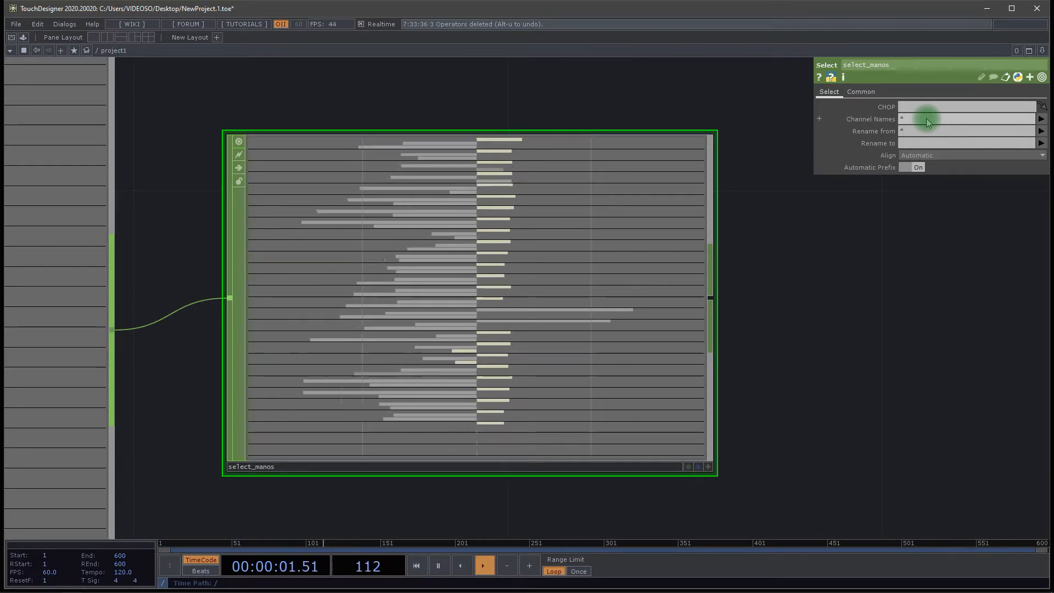
pyautogui.click(927, 119)
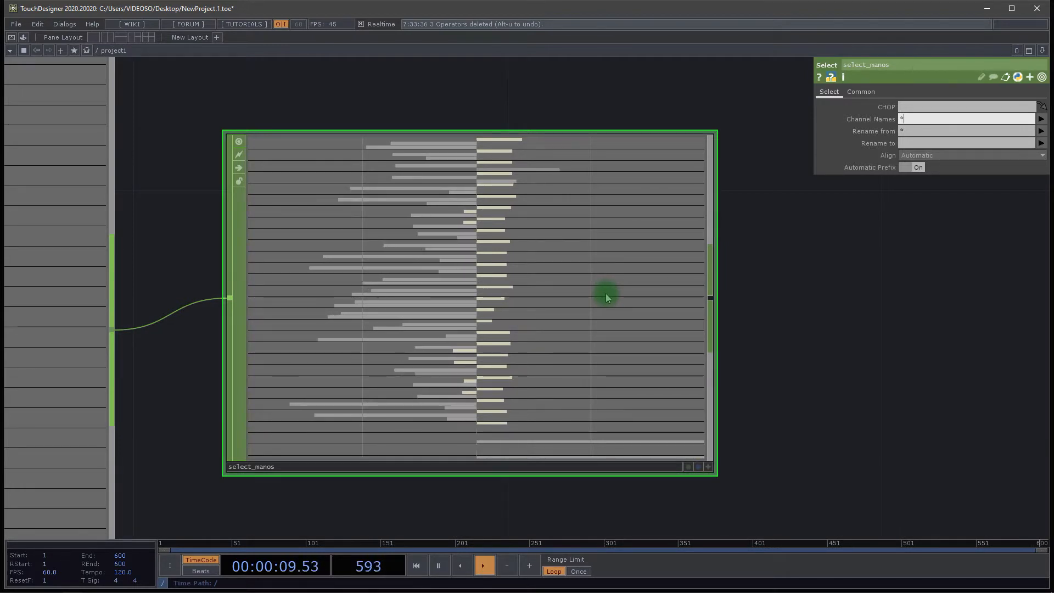
pyautogui.write('d*')
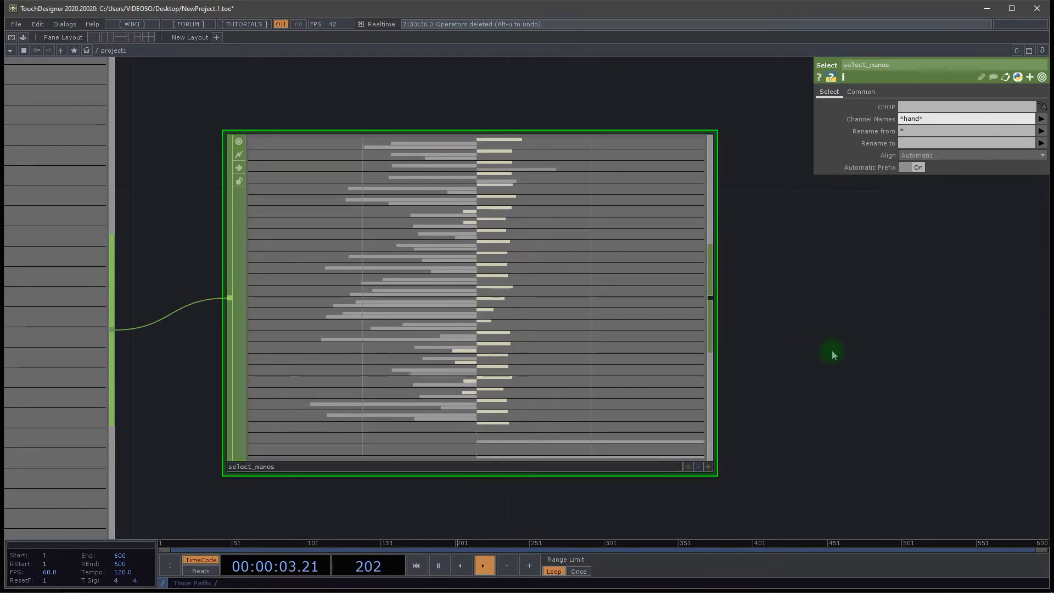
pyautogui.press('Return')
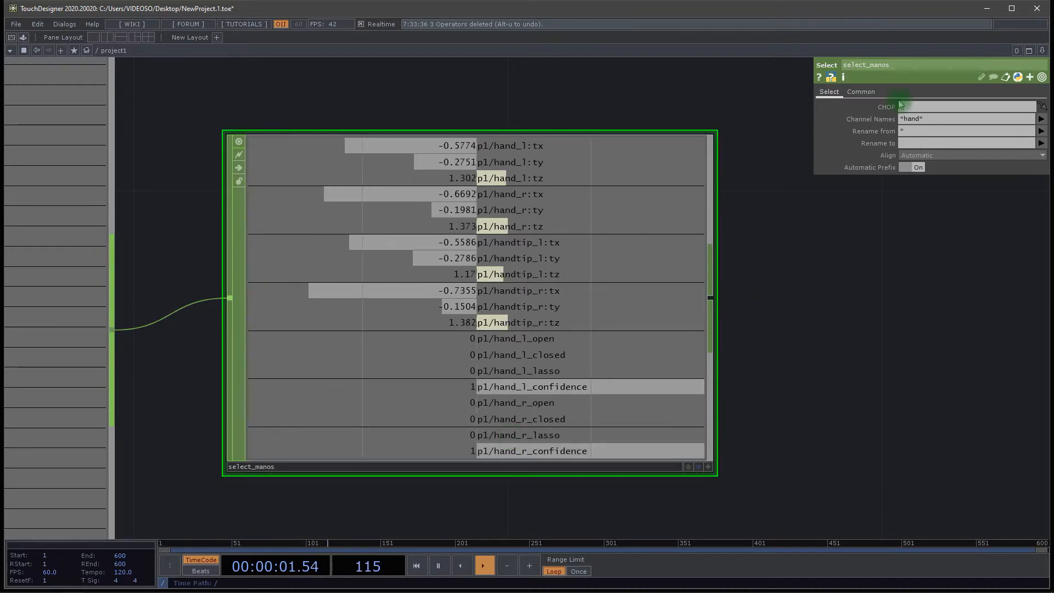
pyautogui.click(903, 118)
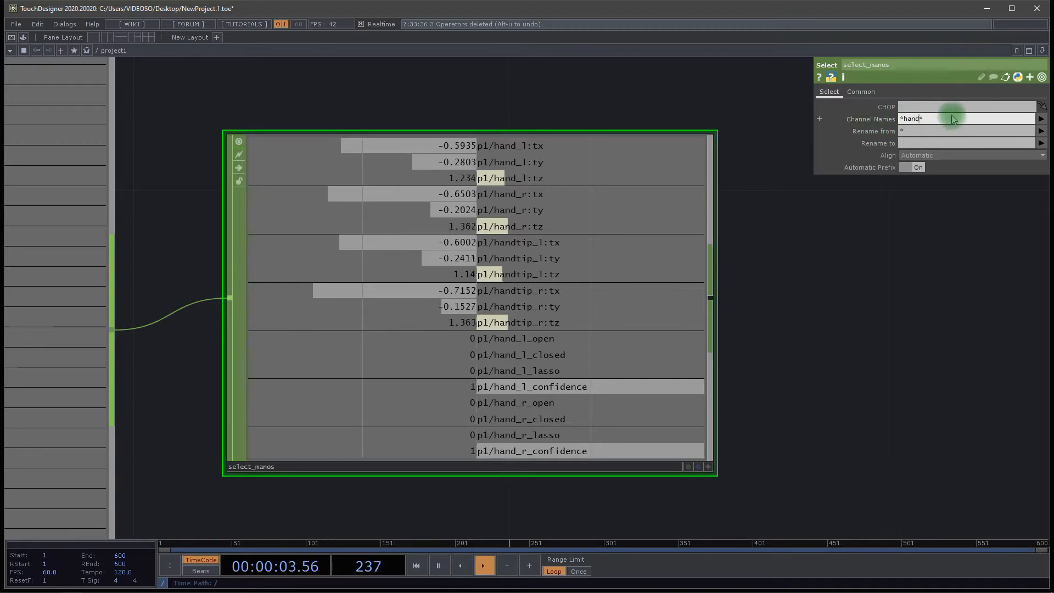
# Duplicate select_manos and connect its output to the input of the copy.
pyautogui.moveTo(905, 343); pyautogui.dragTo(515, 329)
pyautogui.click(659, 326)
pyautogui.click(316, 446)
pyautogui.click(288, 399)
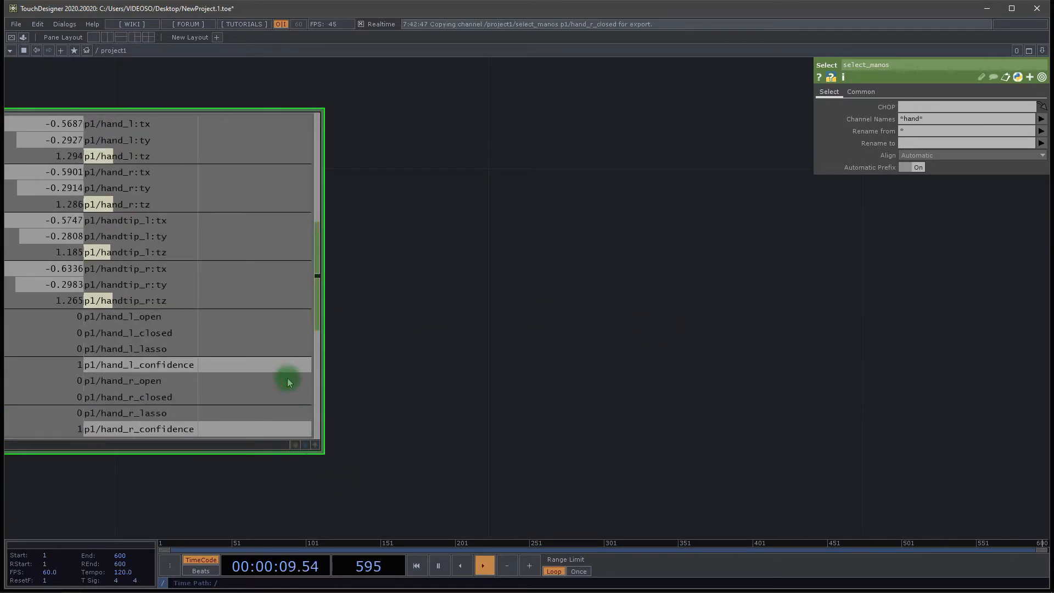
pyautogui.hotkey('ctrl', 'v')
pyautogui.scroll(-10, 448, 404)
pyautogui.moveTo(416, 438); pyautogui.dragTo(513, 397)
pyautogui.scroll(7, 449, 408)
pyautogui.scroll(2, 449, 407)
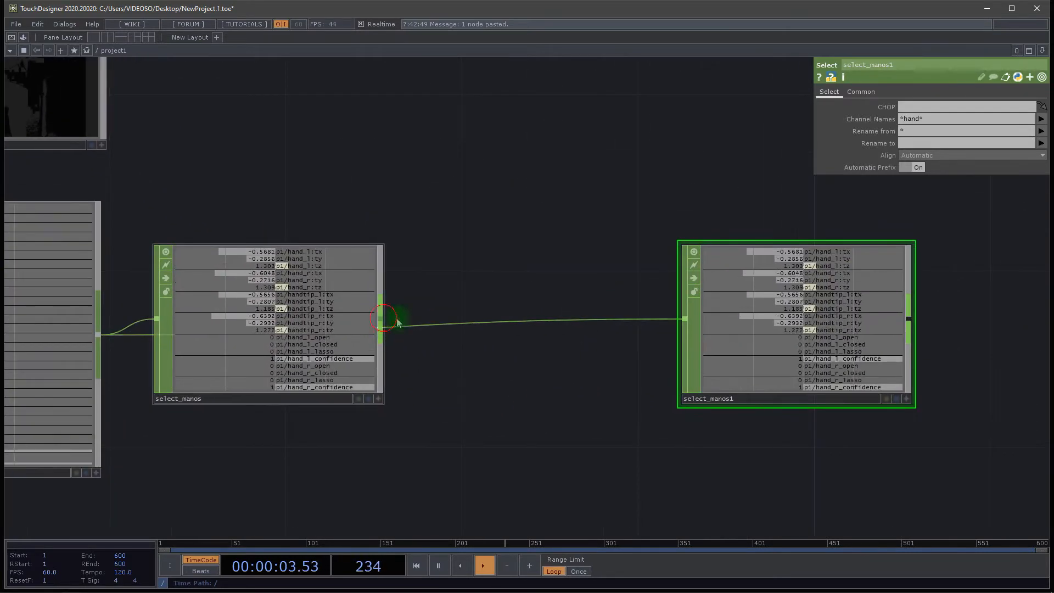
pyautogui.moveTo(482, 367); pyautogui.dragTo(386, 369)
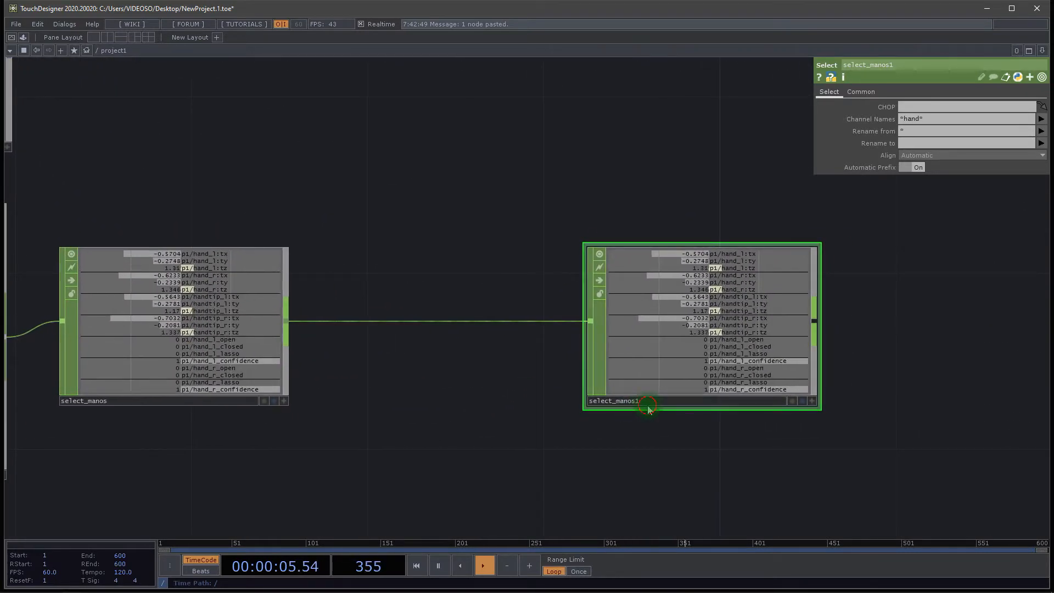
# Rename the duplicated Select CHOP as select_mano_derecha.
pyautogui.click(648, 405)
pyautogui.press('BackSpace')
pyautogui.press('BackSpace')
pyautogui.write('_dere')
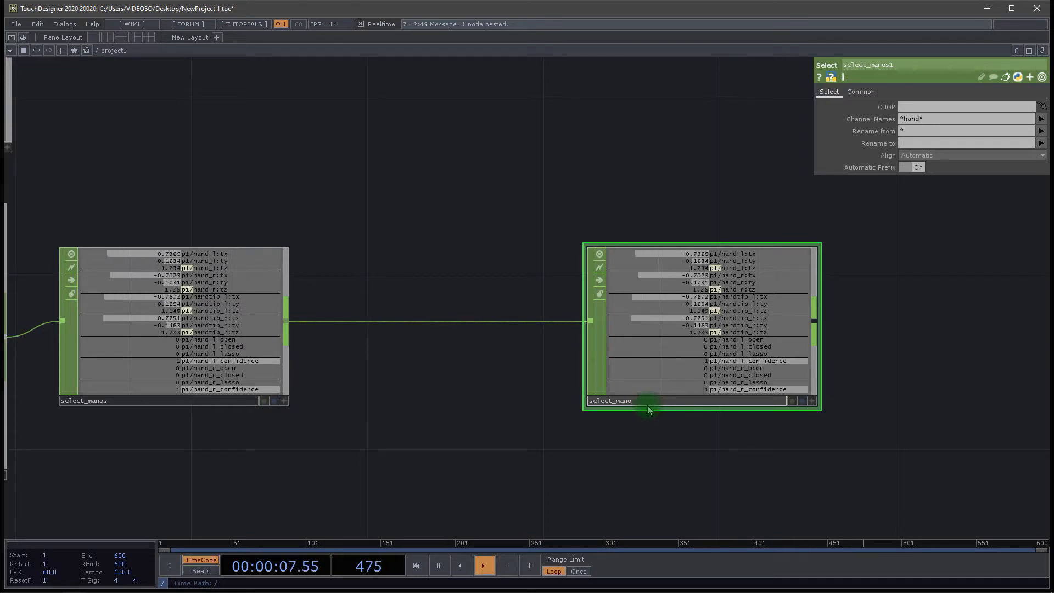
pyautogui.write('cha')
pyautogui.press('Return')
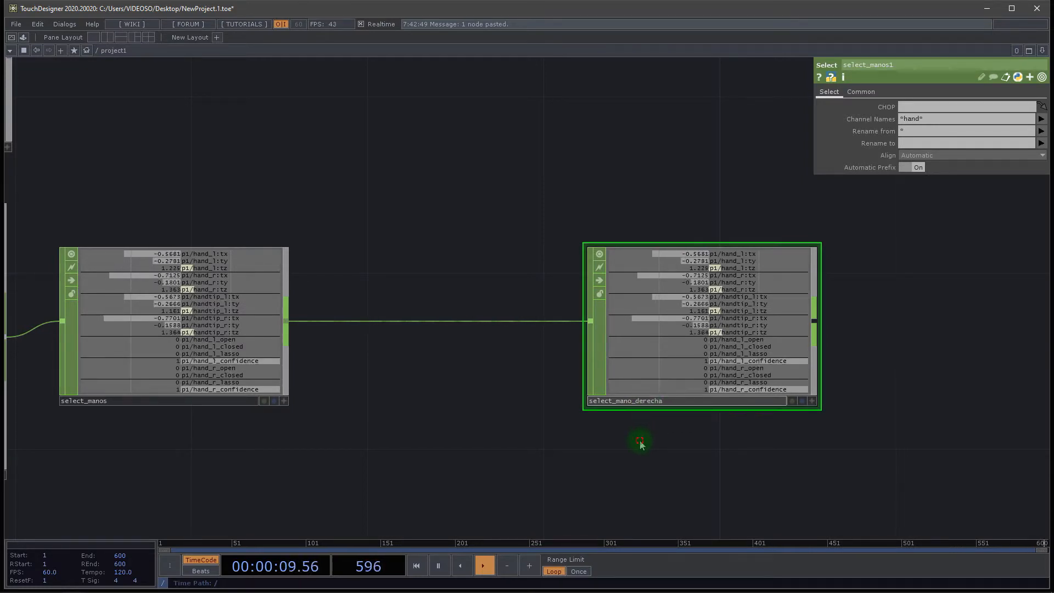
# Set the Channel Names pattern of select_mano_derecha to *hand_r* to isolate the right-hand channels.
pyautogui.moveTo(711, 353); pyautogui.dragTo(506, 349)
pyautogui.scroll(4, 578, 358)
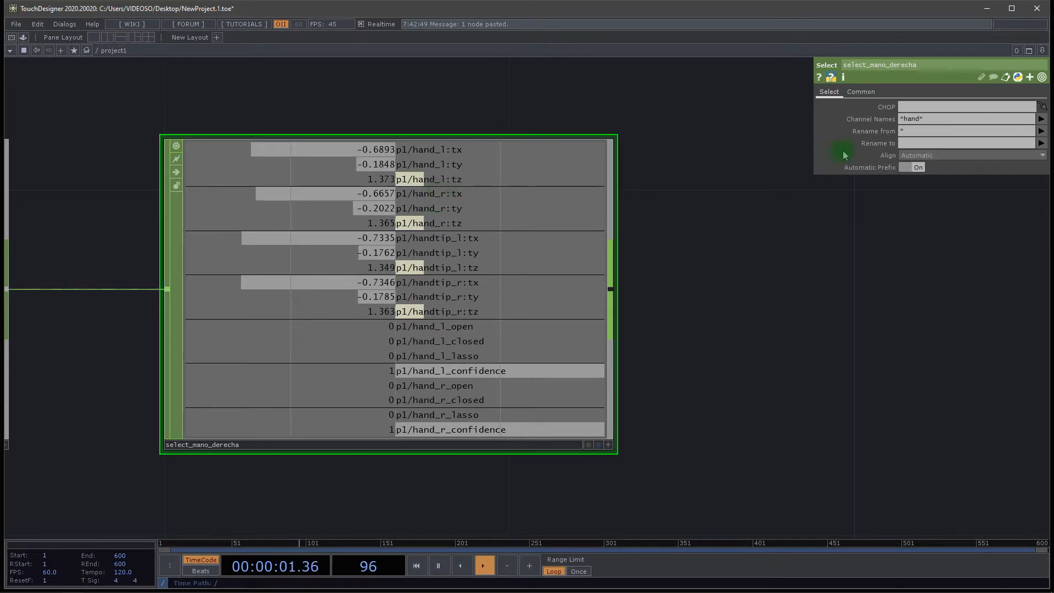
pyautogui.click(919, 118)
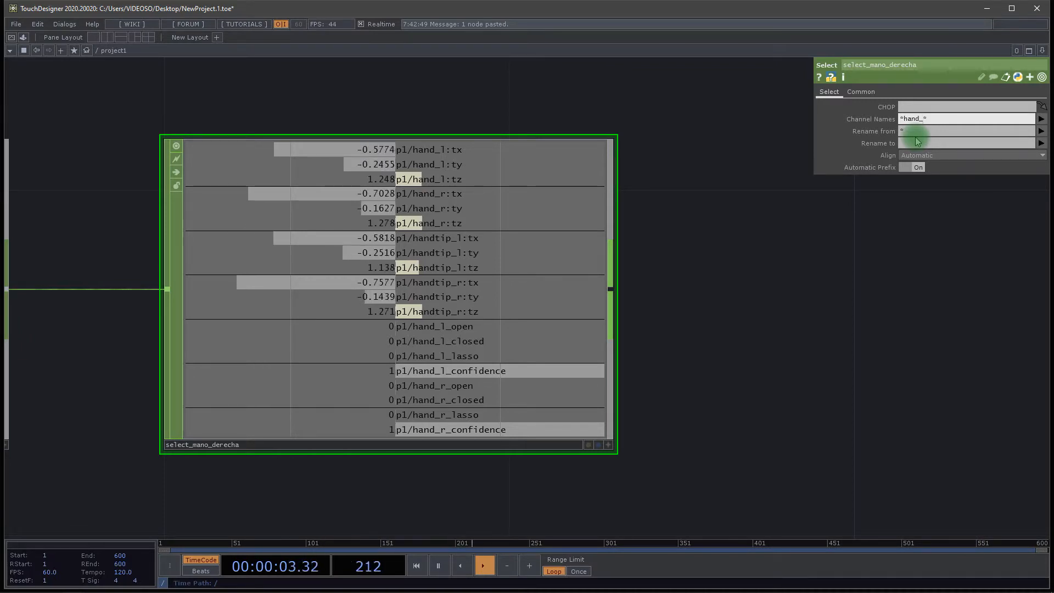
pyautogui.click(826, 355)
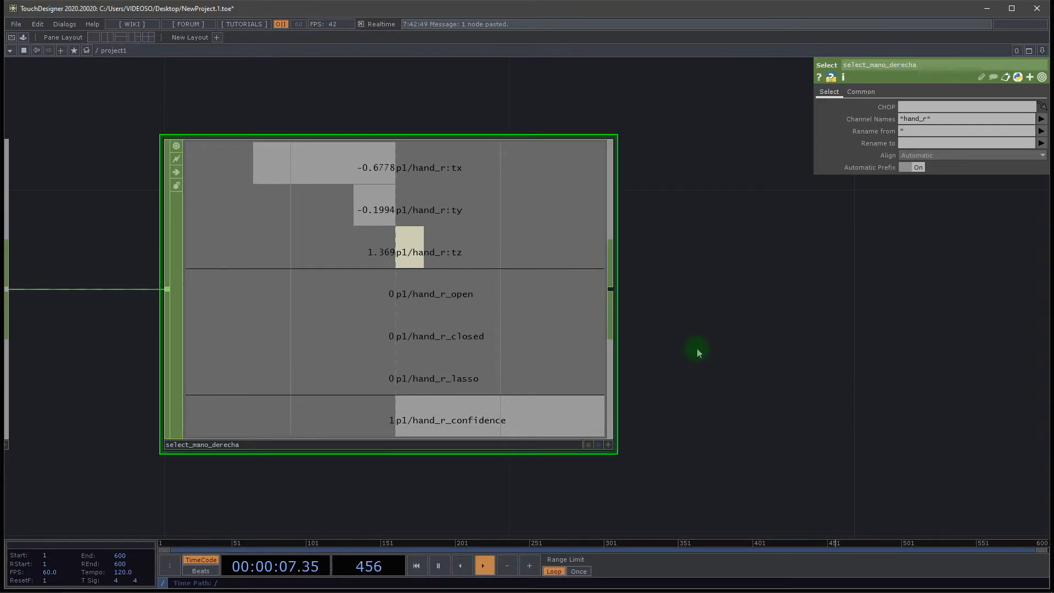
# Move kinect_player_index above select_mano_derecha to compare the right-hand channels with the player silhouette.
pyautogui.scroll(-5, 720, 350)
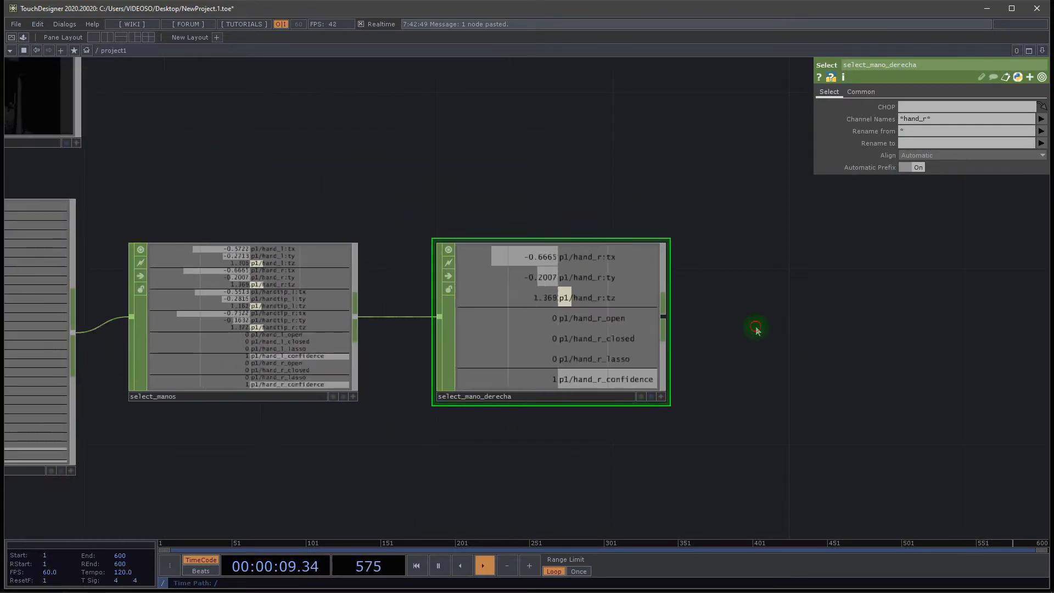
pyautogui.moveTo(54, 158); pyautogui.dragTo(718, 213)
pyautogui.moveTo(965, 355); pyautogui.dragTo(698, 281)
pyautogui.moveTo(424, 360); pyautogui.dragTo(503, 347)
pyautogui.moveTo(701, 295); pyautogui.dragTo(741, 365)
pyautogui.moveTo(501, 404); pyautogui.dragTo(482, 400)
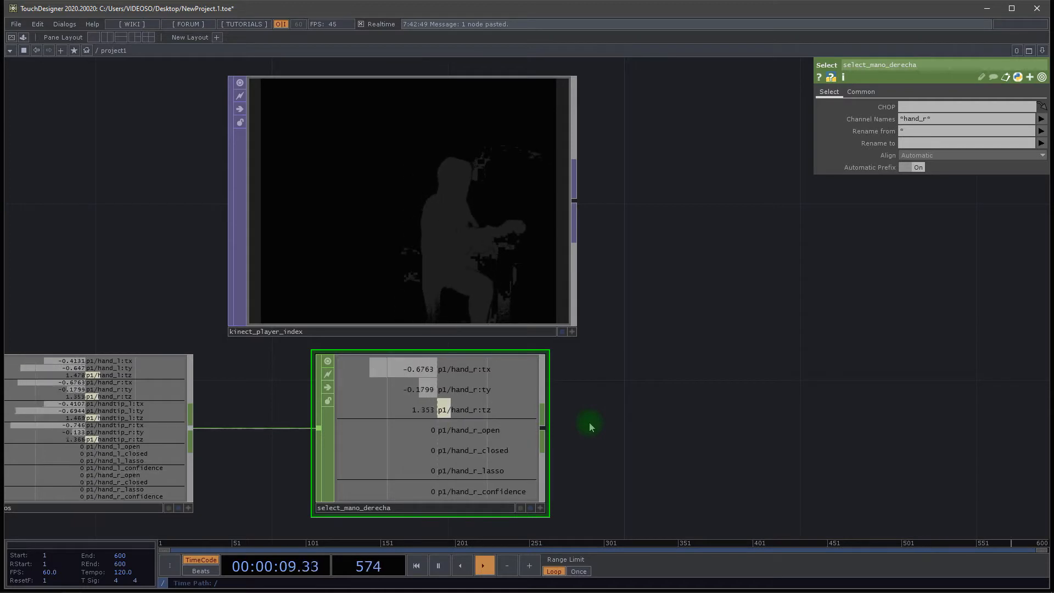
# Align select_mano_derecha directly below kinect_player_index and enlarge it to match that node's width.
pyautogui.moveTo(647, 417); pyautogui.dragTo(662, 396)
pyautogui.scroll(-3, 661, 398)
pyautogui.scroll(-1, 662, 396)
pyautogui.moveTo(707, 350); pyautogui.dragTo(561, 324)
pyautogui.moveTo(478, 266); pyautogui.dragTo(614, 244)
pyautogui.moveTo(367, 369); pyautogui.dragTo(446, 370)
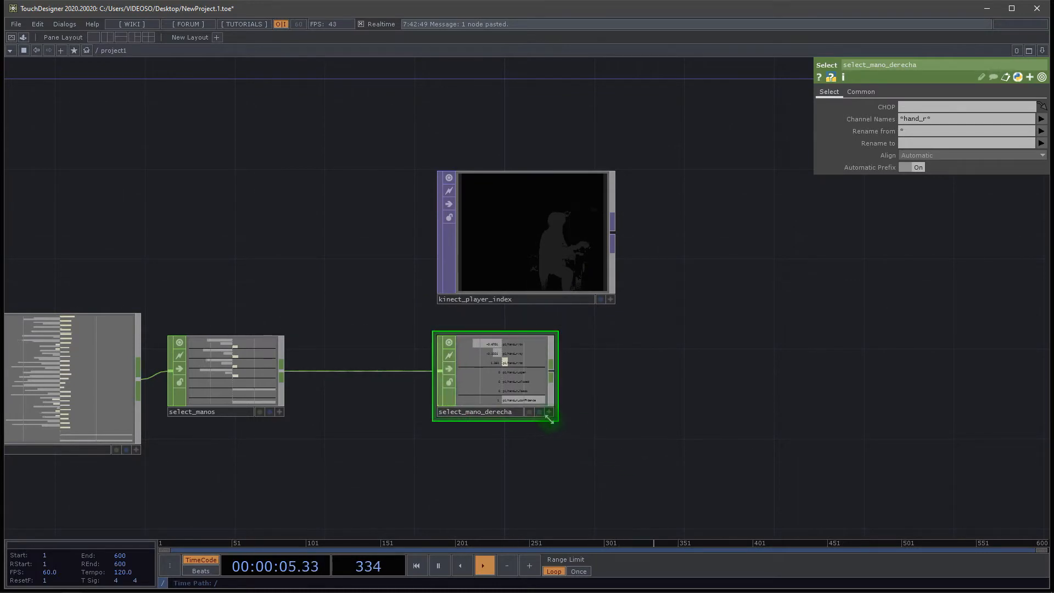
pyautogui.moveTo(556, 421); pyautogui.dragTo(525, 447)
pyautogui.moveTo(631, 363); pyautogui.dragTo(532, 391)
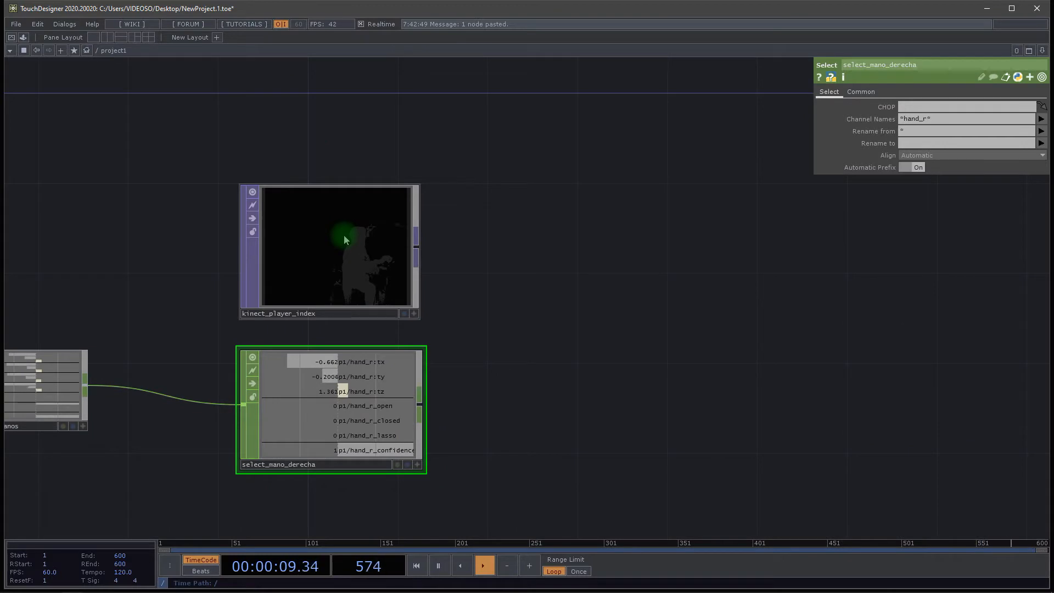
# Check the operator information of the kinect_player_index TOP.
pyautogui.click(545, 256)
pyautogui.doubleClick(544, 256)
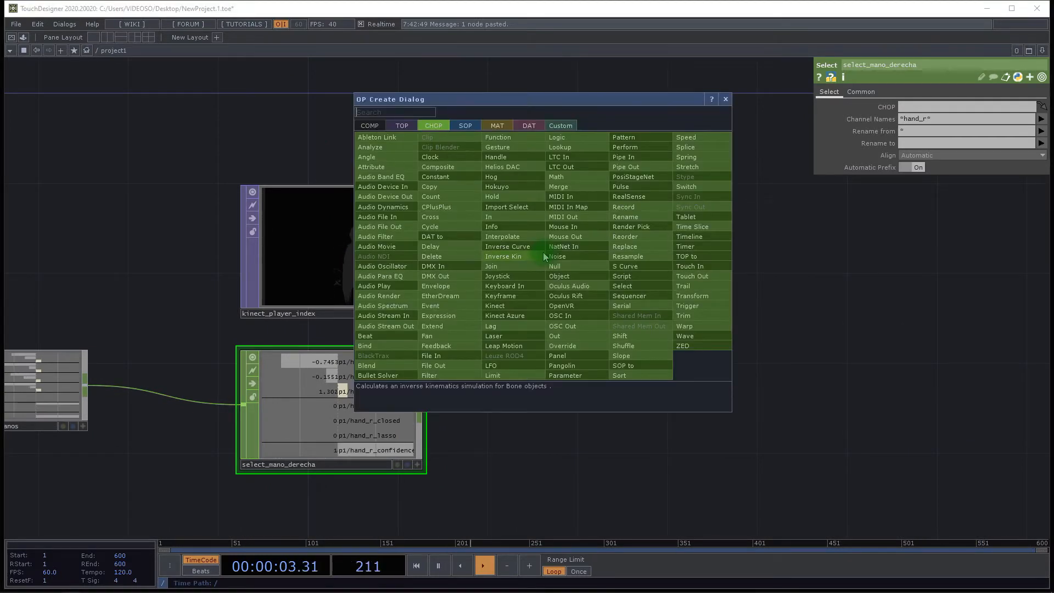
pyautogui.click(845, 301)
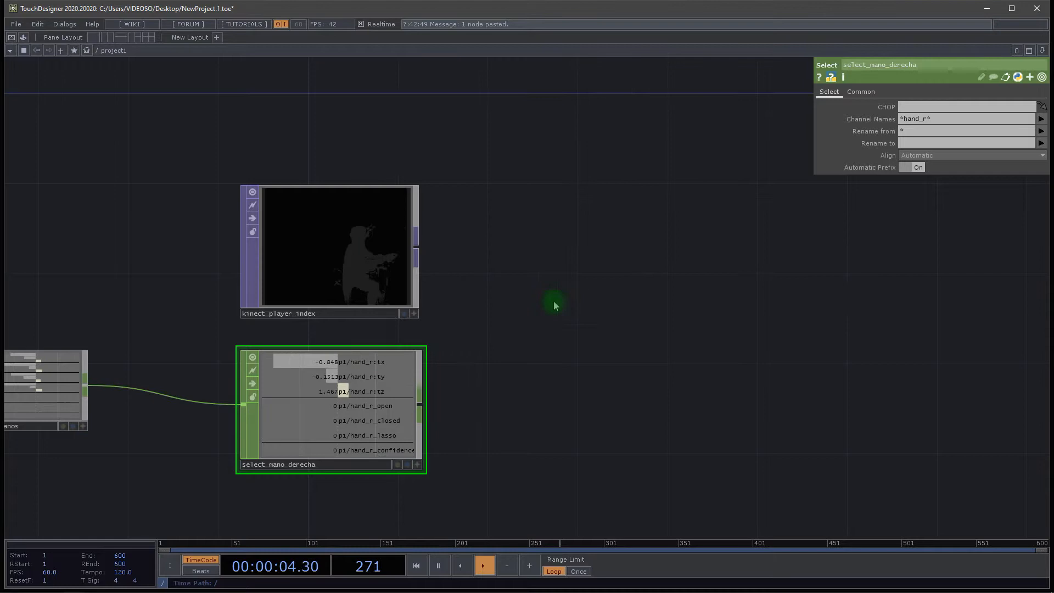
pyautogui.middleClick(365, 253)
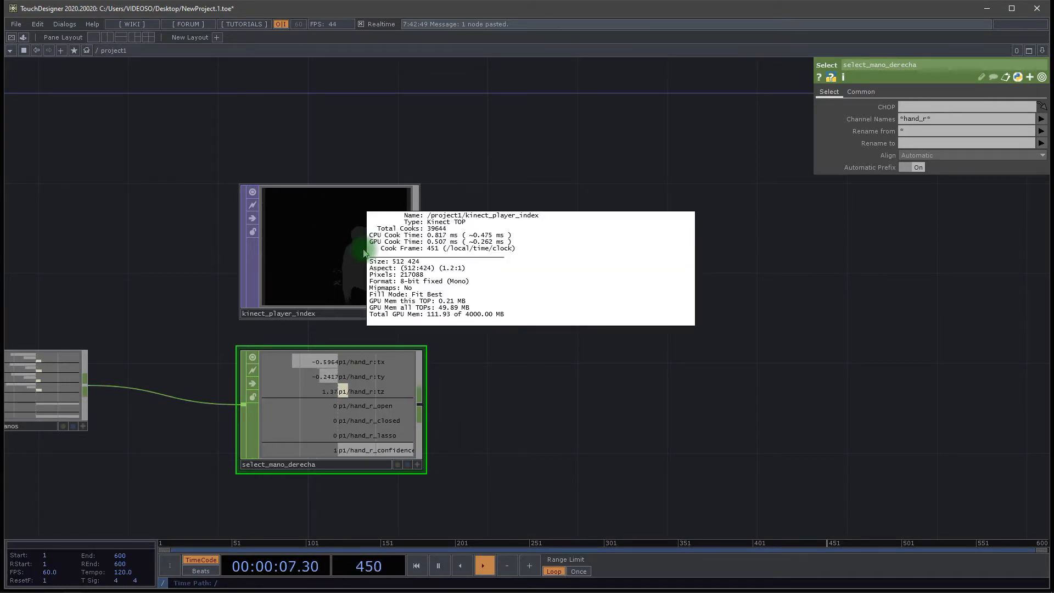
# Examine the player silhouette in the kinect_player_index TOP up close.
pyautogui.moveTo(366, 253); pyautogui.dragTo(480, 258, button='middle')
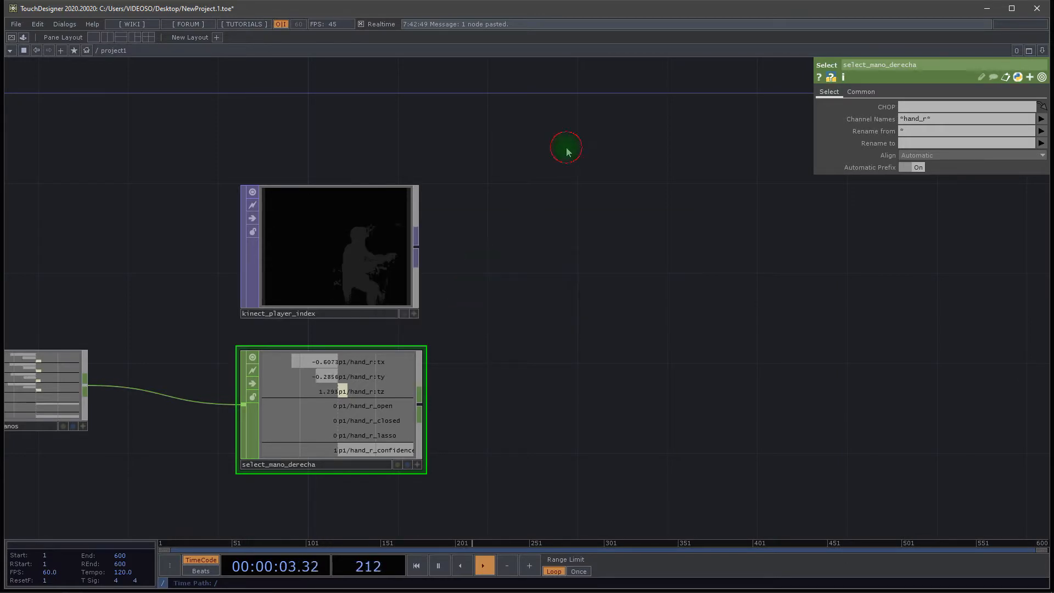
pyautogui.scroll(3, 354, 274)
pyautogui.scroll(3, 354, 273)
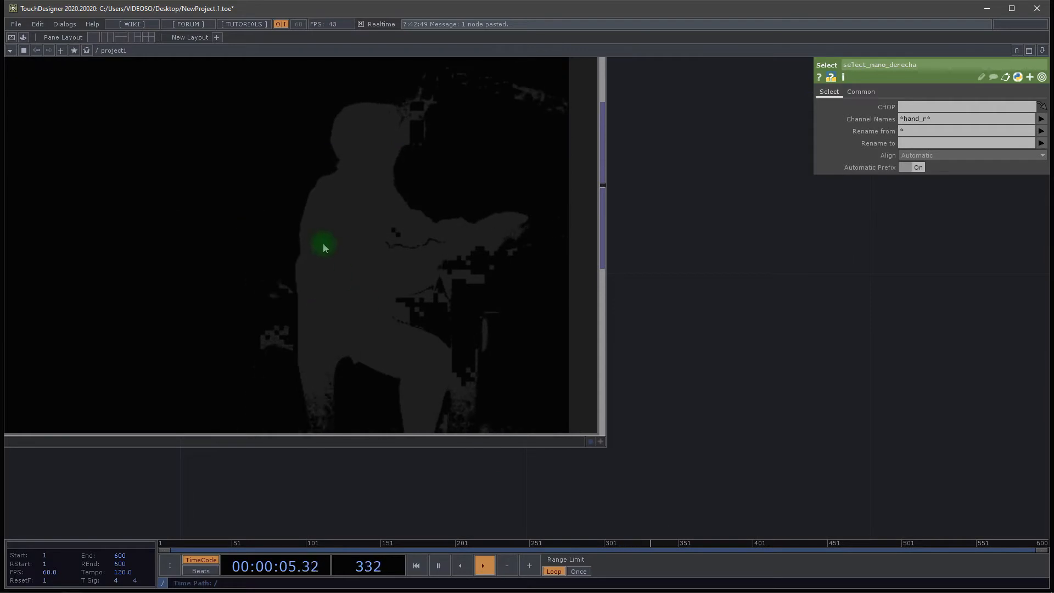
pyautogui.scroll(-2, 352, 260)
pyautogui.scroll(-3, 352, 260)
pyautogui.moveTo(711, 256); pyautogui.dragTo(566, 267)
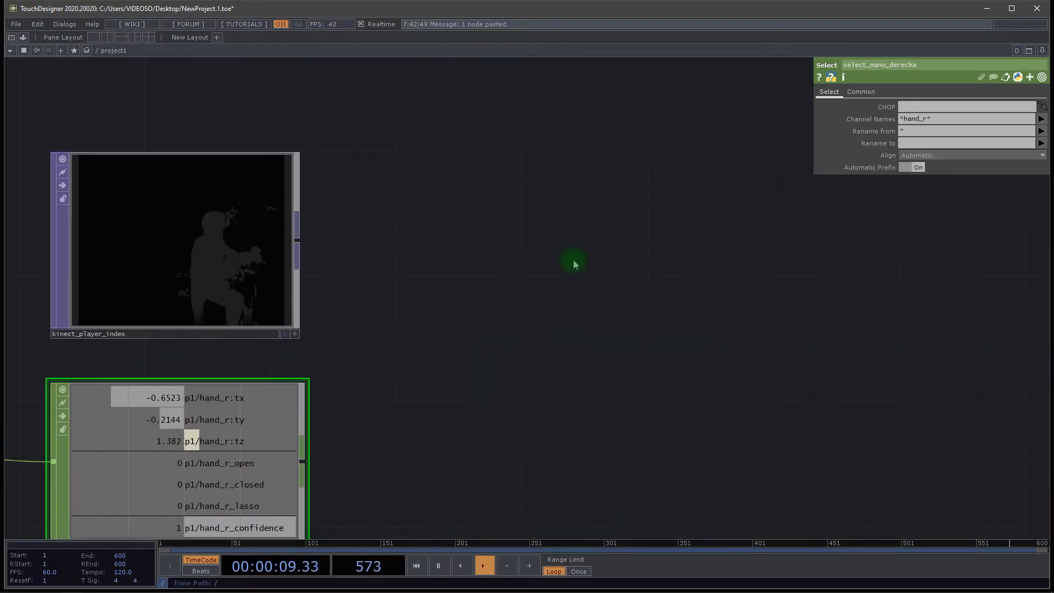
pyautogui.doubleClick(570, 259)
pyautogui.write('lev')
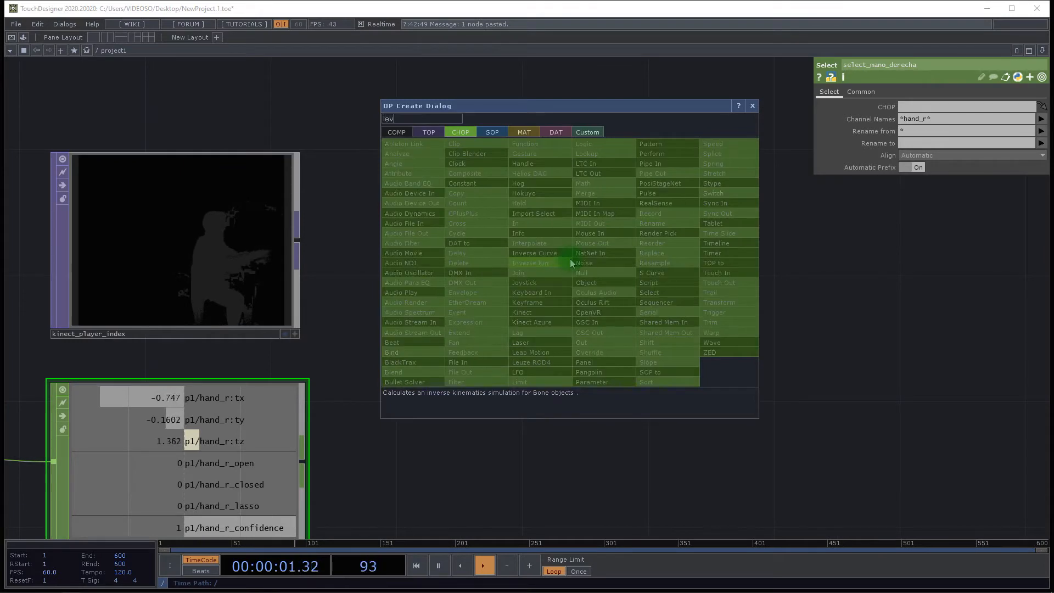
pyautogui.click(429, 132)
pyautogui.click(477, 214)
pyautogui.press('Escape')
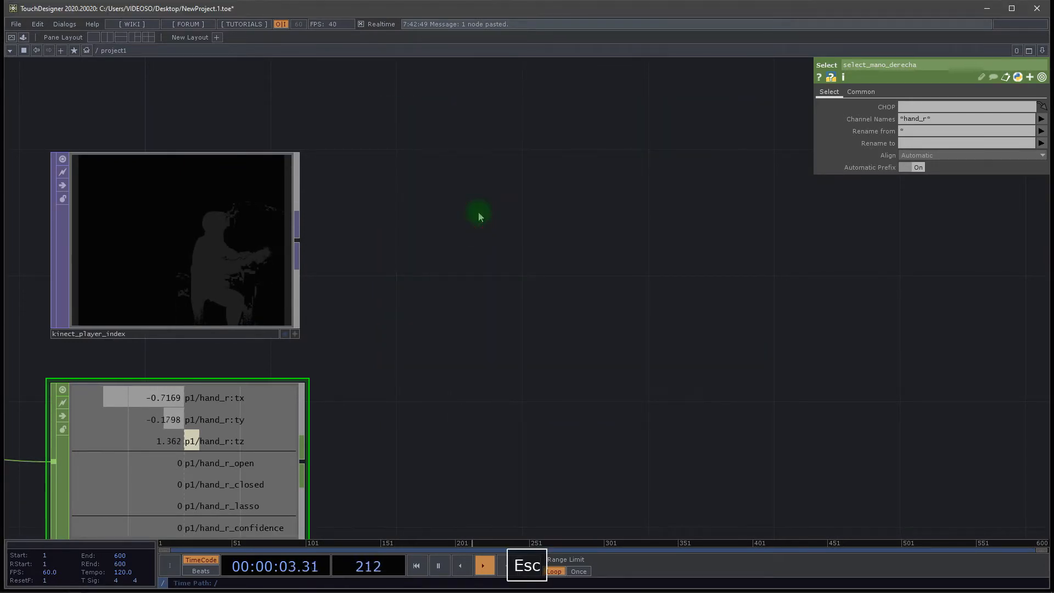
# Add a Level TOP beside kinect_player_index, feed it from that node, and name it level_contraste.
pyautogui.doubleClick(479, 214)
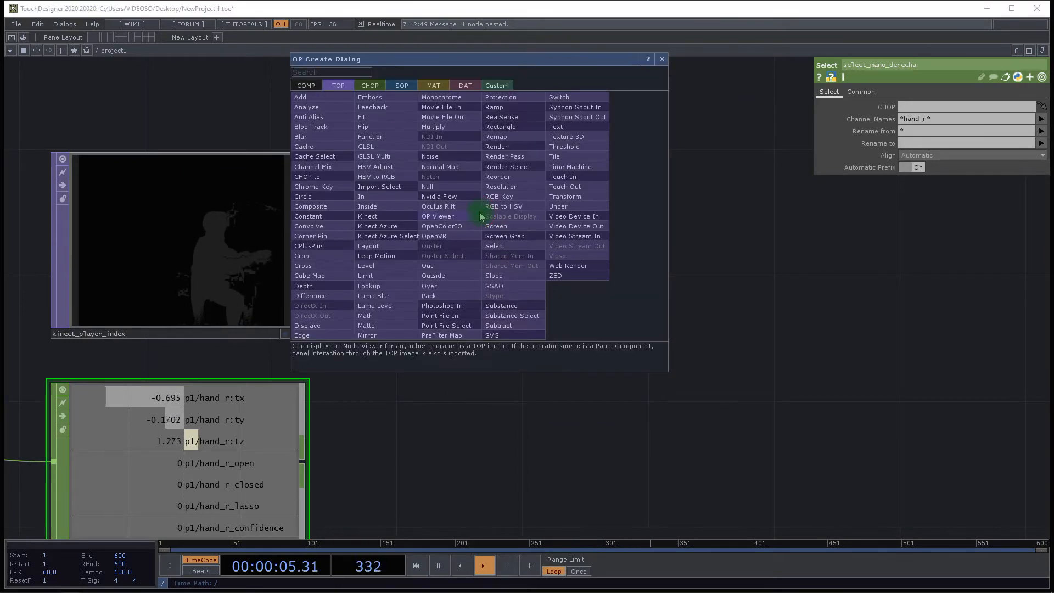
pyautogui.click(400, 266)
pyautogui.click(516, 257)
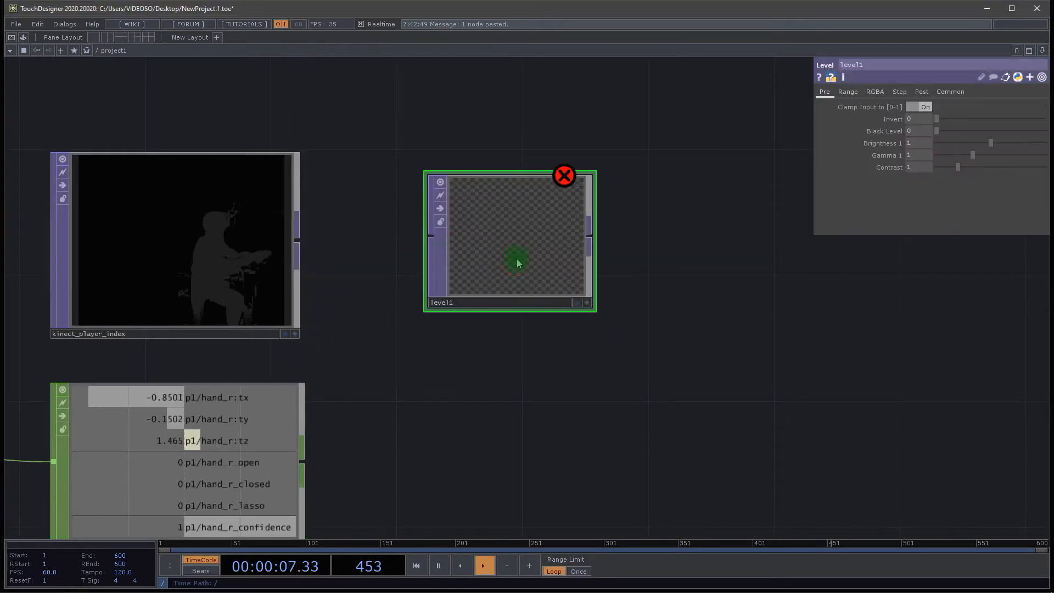
pyautogui.moveTo(297, 240); pyautogui.dragTo(432, 237)
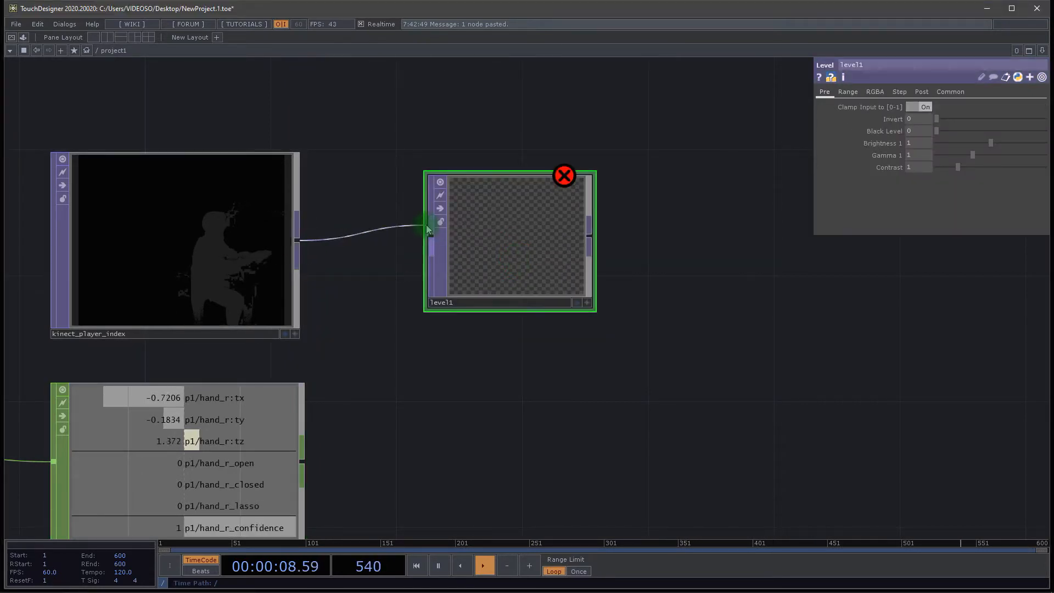
pyautogui.click(461, 301)
pyautogui.write('level_contraste')
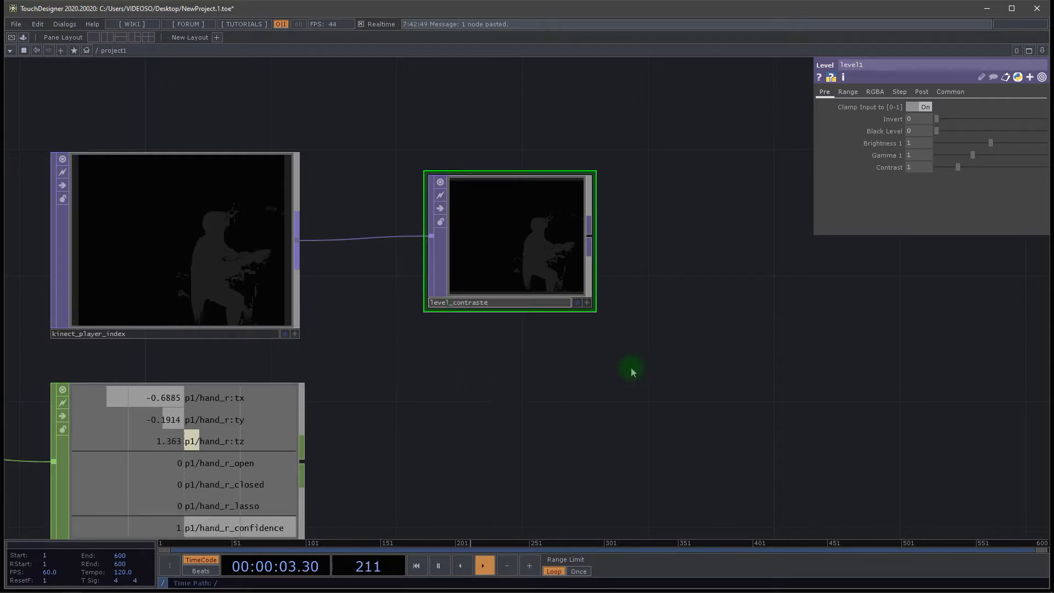
# Set Brightness 1 of level_contraste to 8 and enlarge the node to match the size of kinect_player_index.
pyautogui.moveTo(631, 368); pyautogui.dragTo(570, 395)
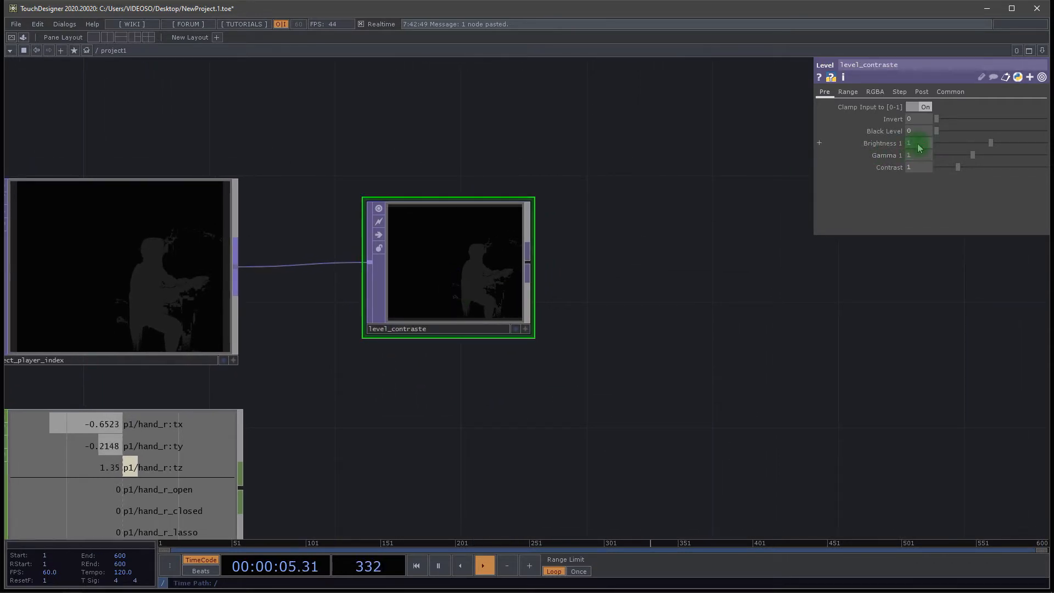
pyautogui.click(814, 148)
pyautogui.moveTo(443, 271); pyautogui.dragTo(443, 302)
pyautogui.click(474, 332)
pyautogui.moveTo(536, 231); pyautogui.dragTo(571, 166)
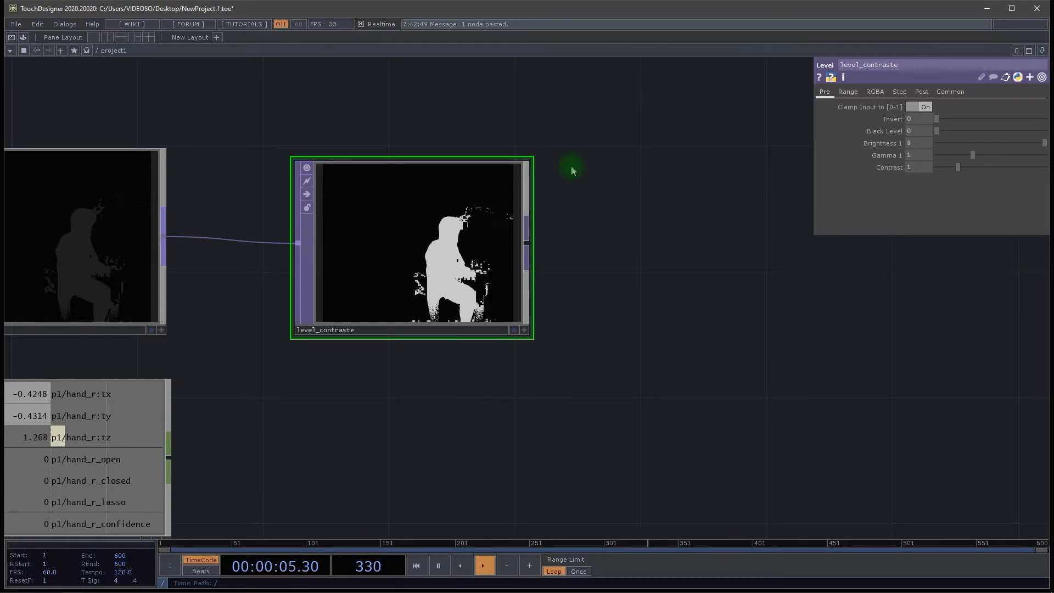
pyautogui.moveTo(537, 162); pyautogui.dragTo(549, 144)
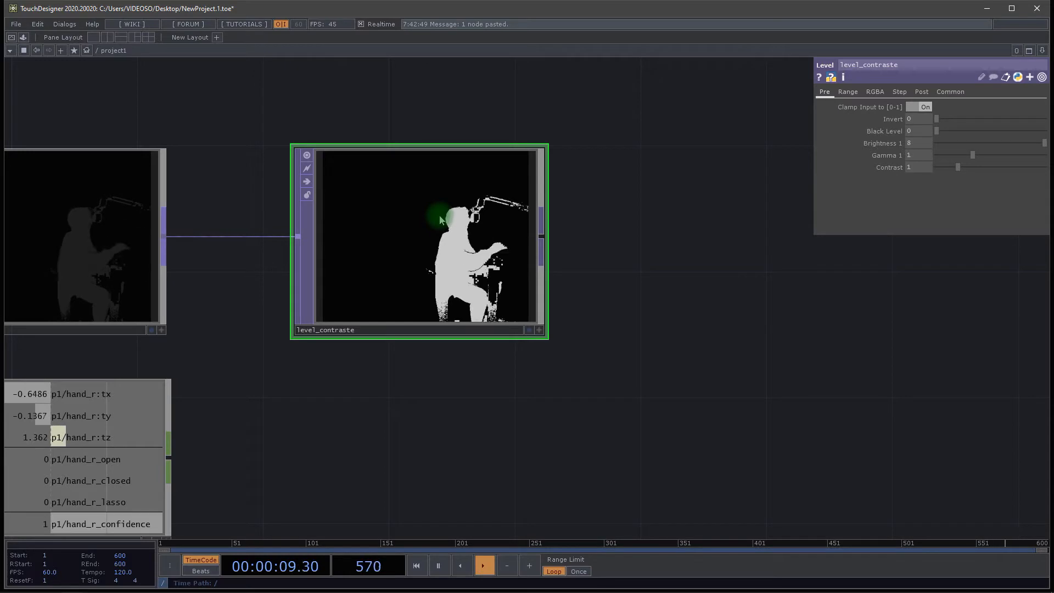
# Show the RGBA parameters of level_contraste to review its low and high channel ranges.
pyautogui.moveTo(659, 253); pyautogui.dragTo(565, 255)
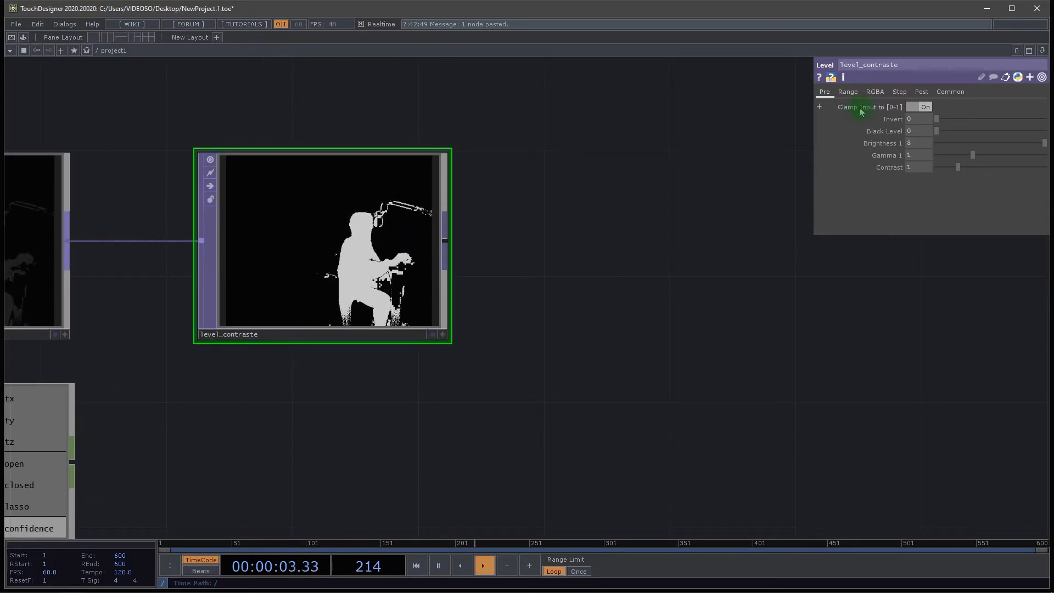
pyautogui.moveTo(535, 342); pyautogui.dragTo(487, 332)
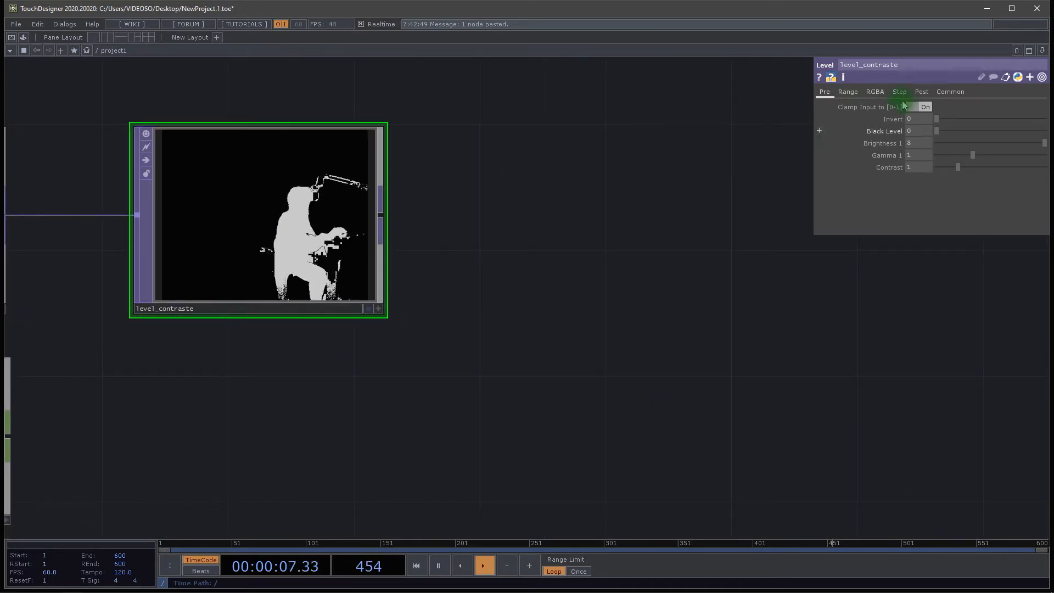
pyautogui.click(877, 94)
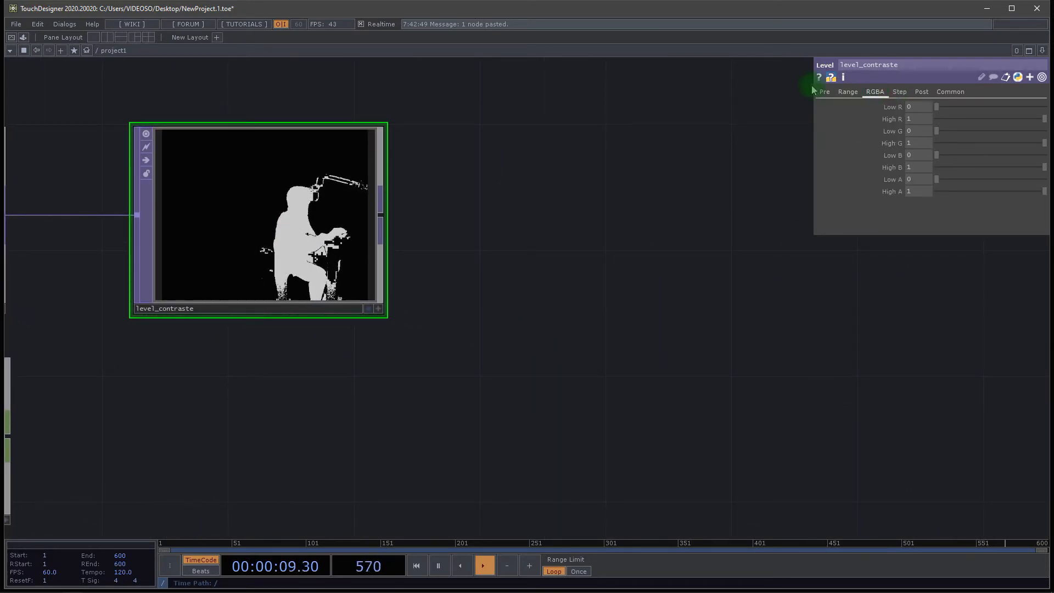
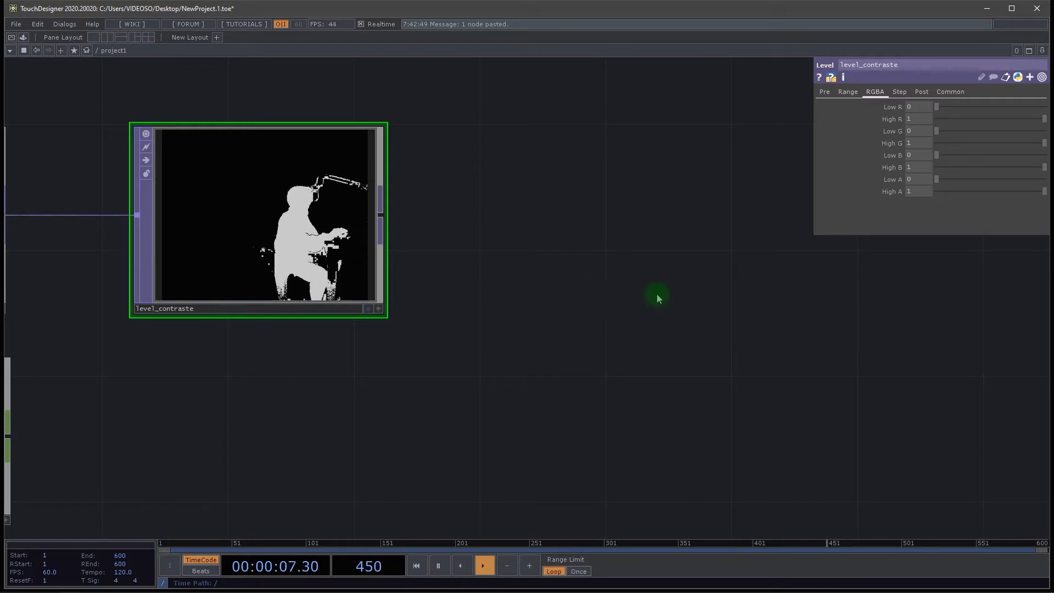
# Add a Constant TOP to the network, below and to the right of level_contraste.
pyautogui.doubleClick(603, 308)
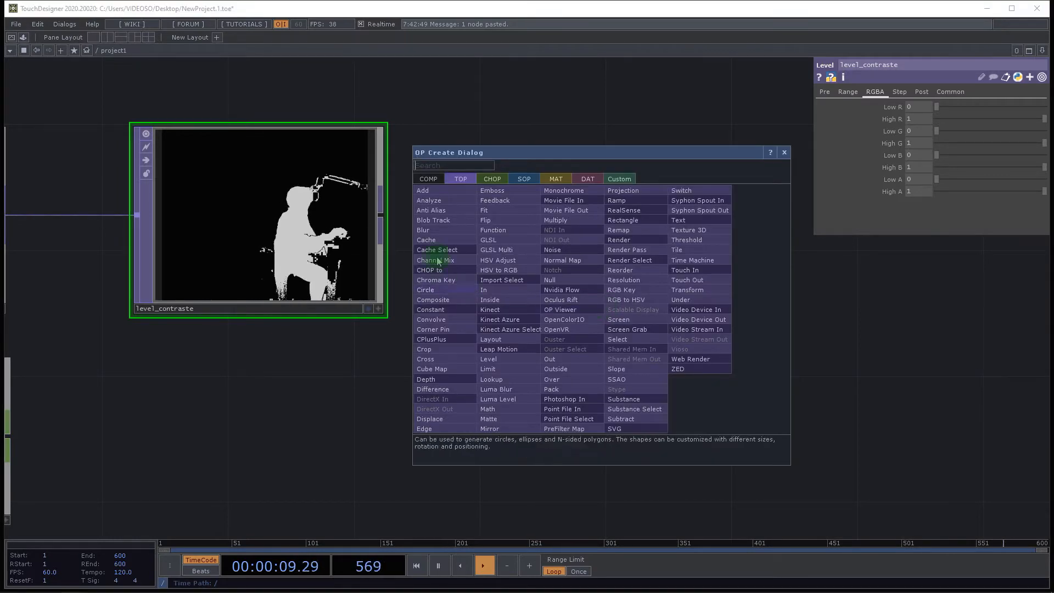
pyautogui.click(446, 309)
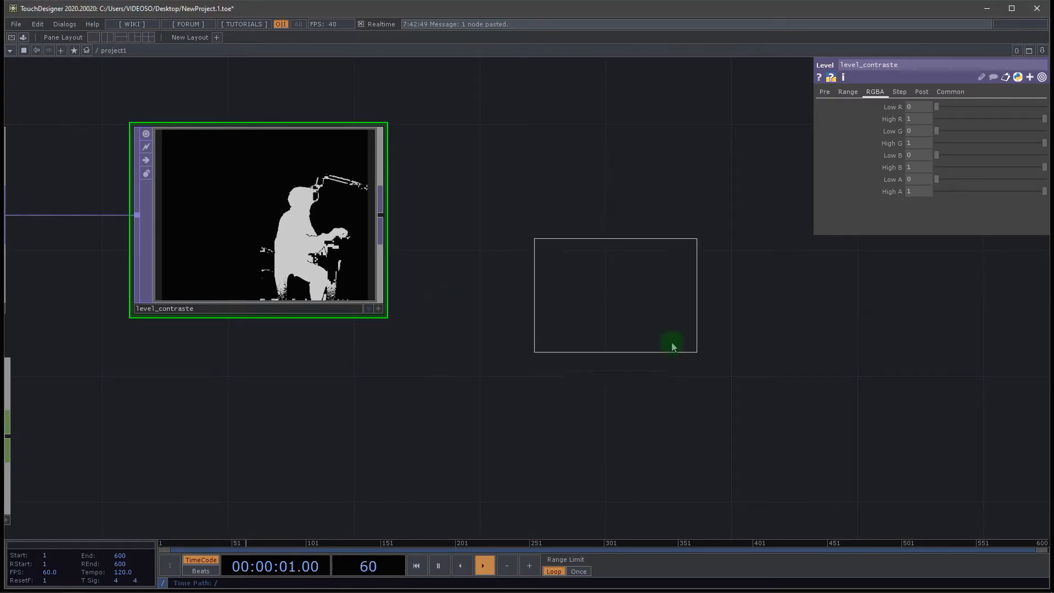
pyautogui.click(526, 386)
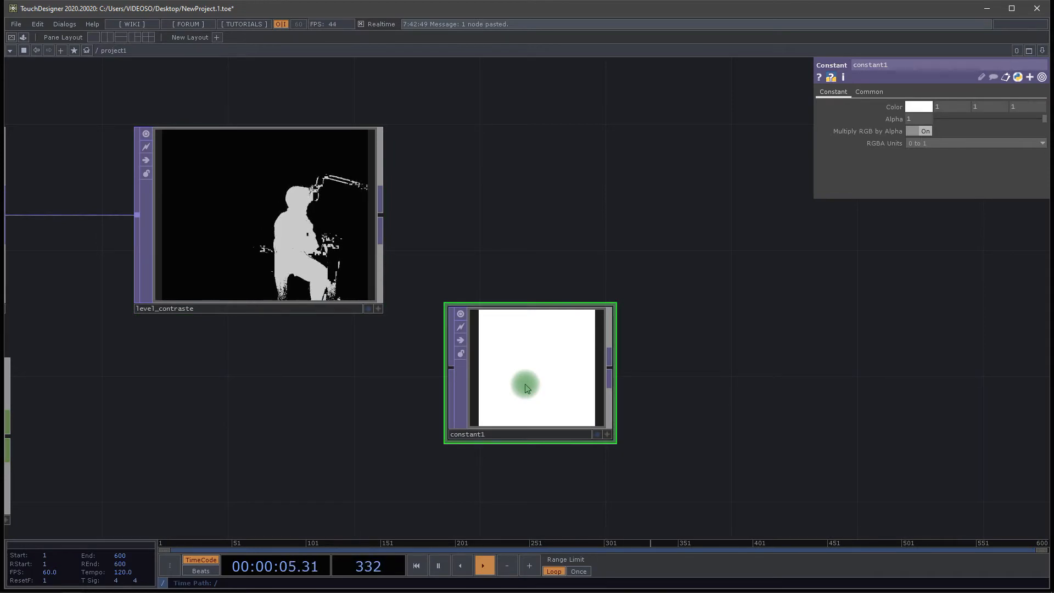
# Add an Over TOP and position it to the right of constant1, slightly above it.
pyautogui.moveTo(526, 386); pyautogui.dragTo(577, 367, button='middle')
pyautogui.press('Tab')
pyautogui.write('ove')
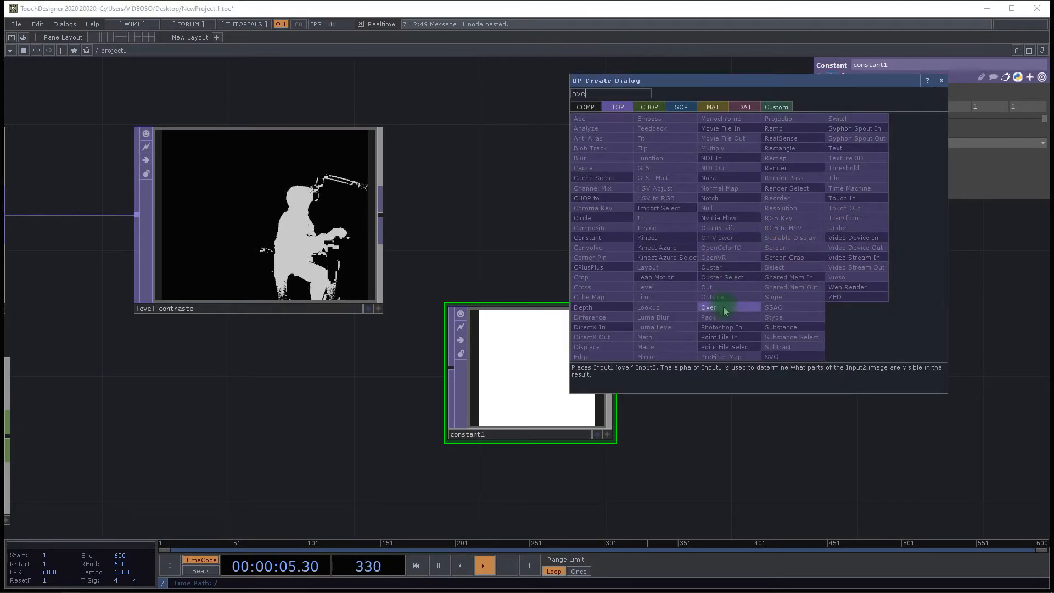
pyautogui.click(724, 312)
pyautogui.click(747, 204)
pyautogui.moveTo(696, 376); pyautogui.dragTo(696, 384, button='middle')
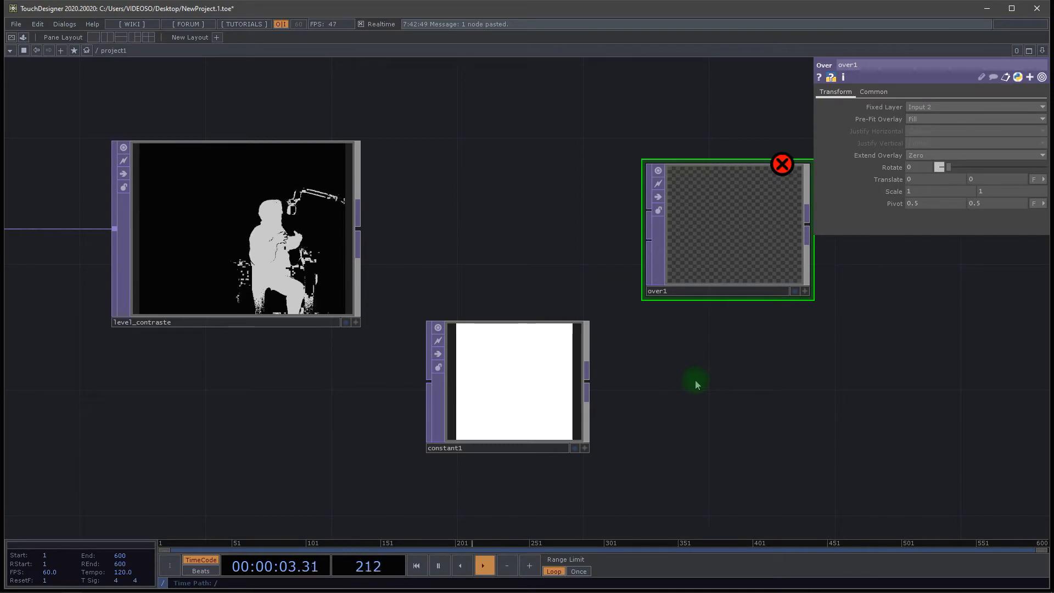
pyautogui.moveTo(644, 294); pyautogui.dragTo(676, 356)
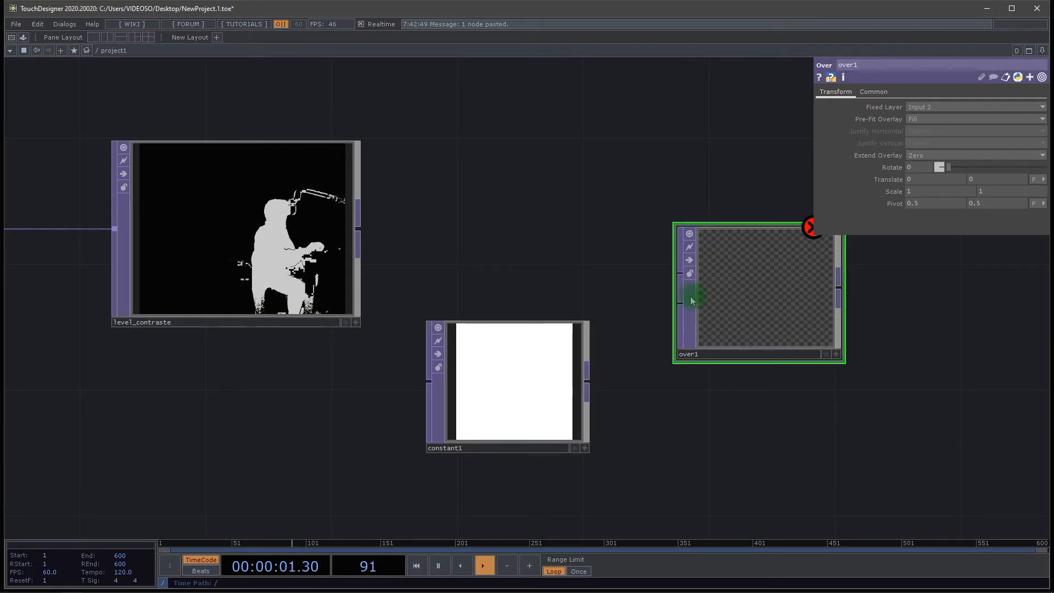
# Connect constant1 to the second input of over1 and level_contraste to its first input.
pyautogui.moveTo(586, 383); pyautogui.dragTo(659, 313)
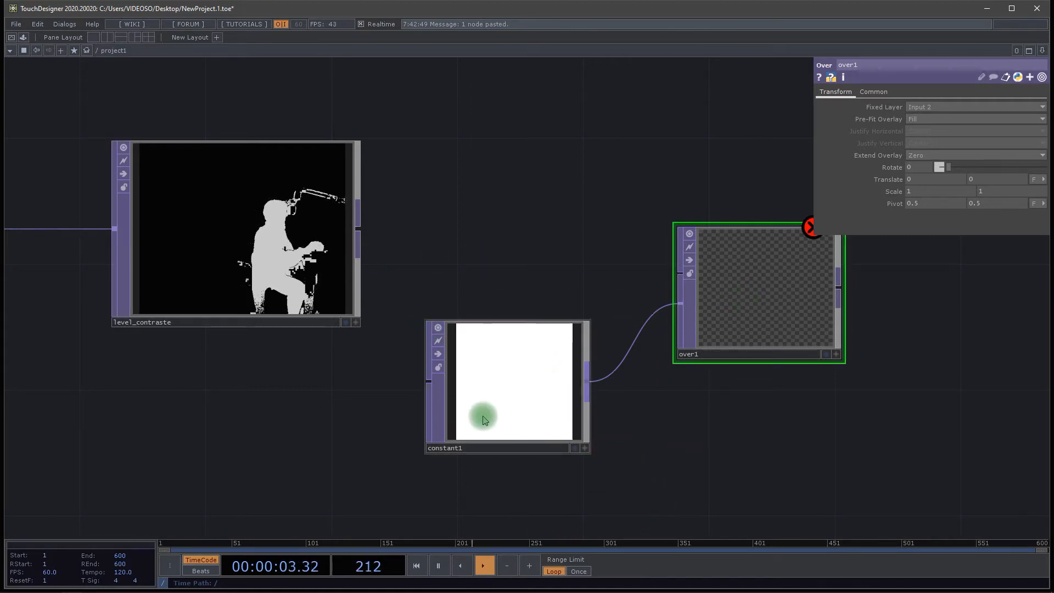
pyautogui.moveTo(495, 412); pyautogui.dragTo(494, 441)
pyautogui.moveTo(654, 434); pyautogui.dragTo(617, 433)
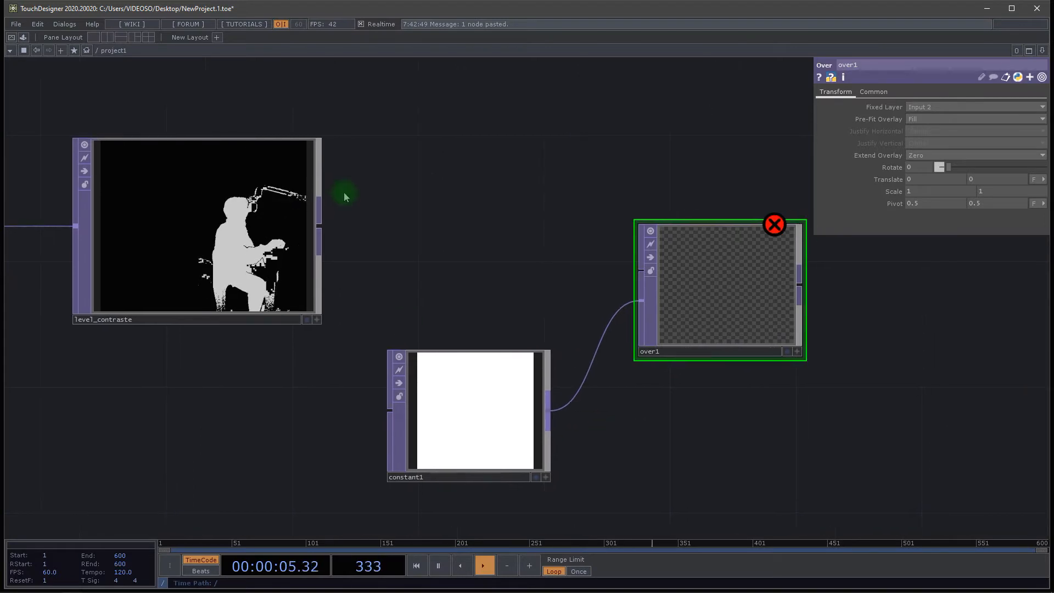
pyautogui.moveTo(321, 226); pyautogui.dragTo(617, 268)
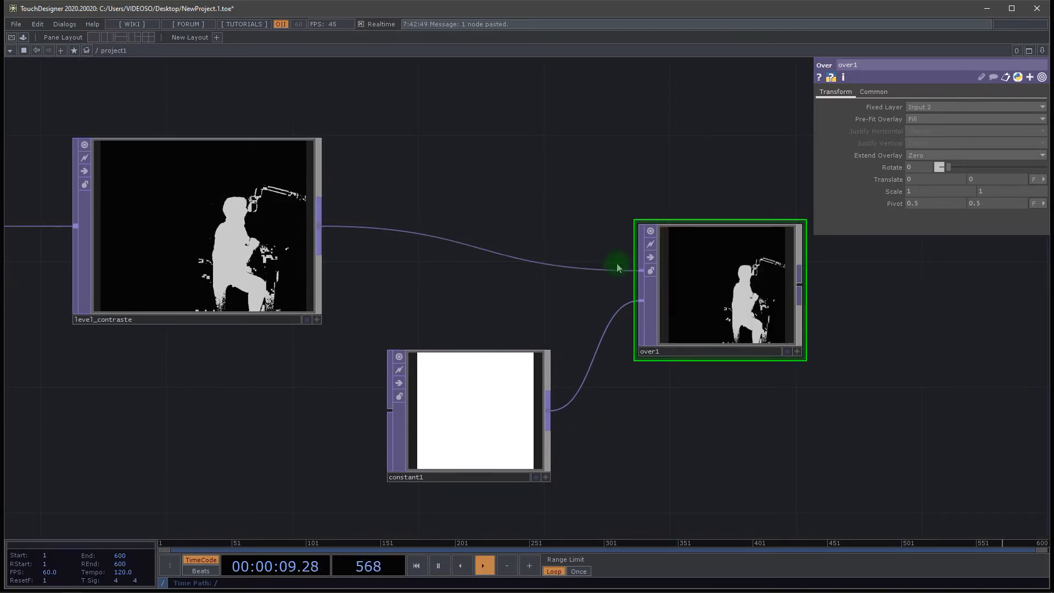
# Check the resolution and pixel format in the operator information of over1.
pyautogui.middleClick(737, 289)
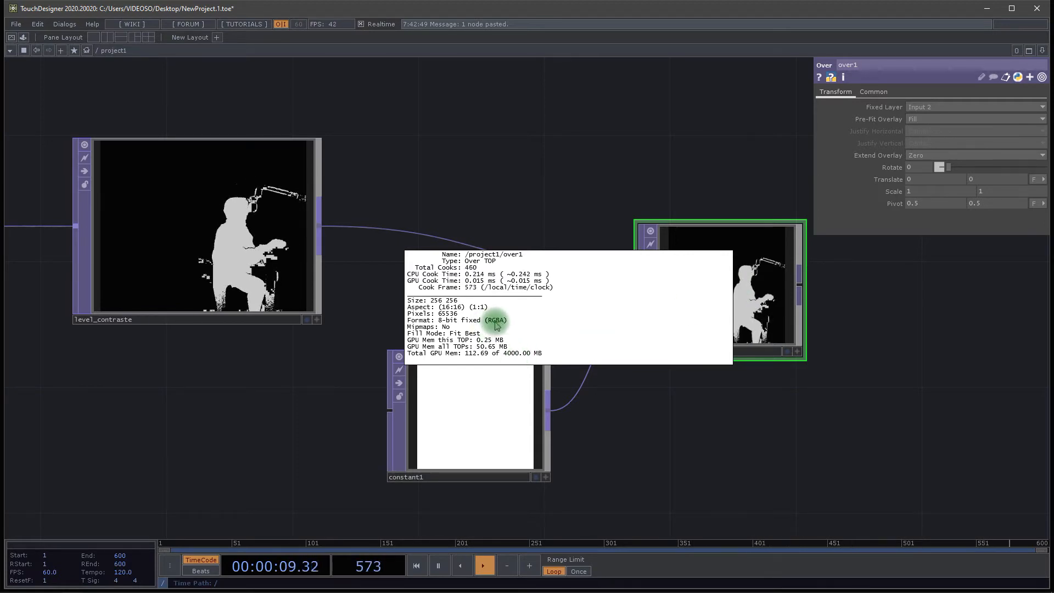
pyautogui.click(730, 426)
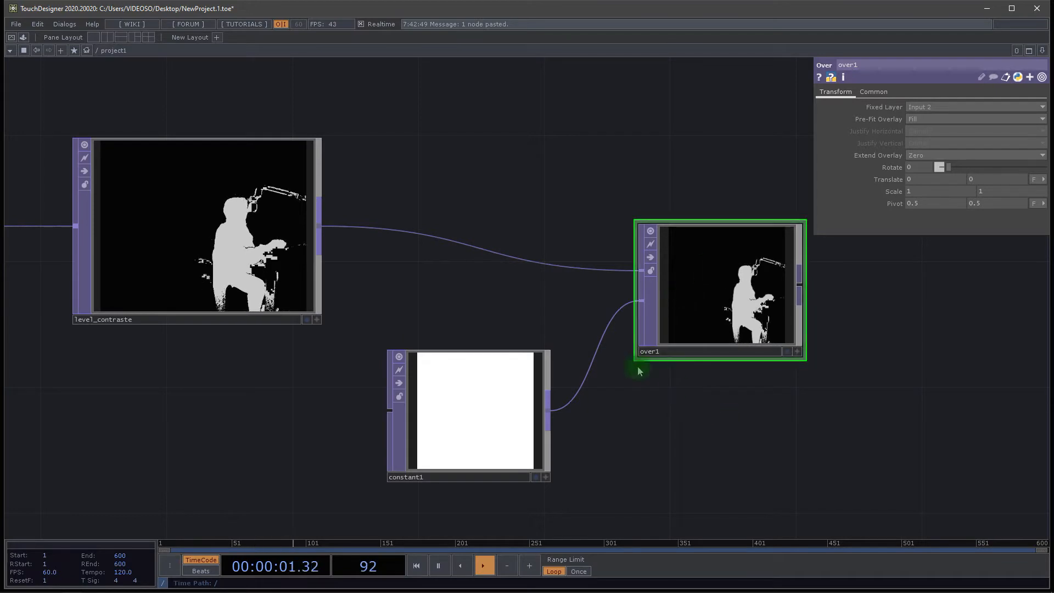
pyautogui.middleClick(694, 272)
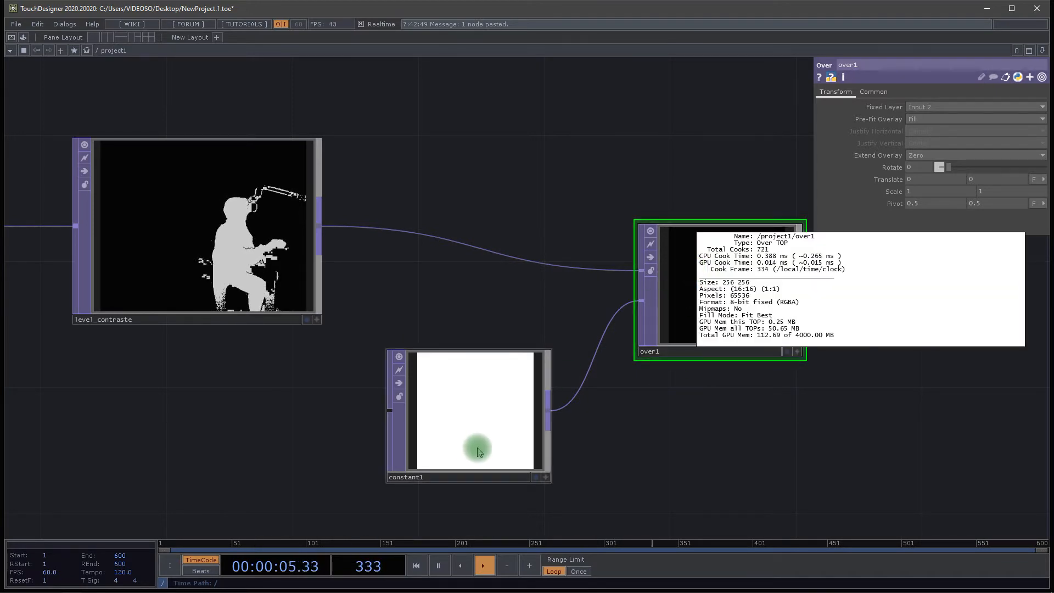
pyautogui.click(691, 413)
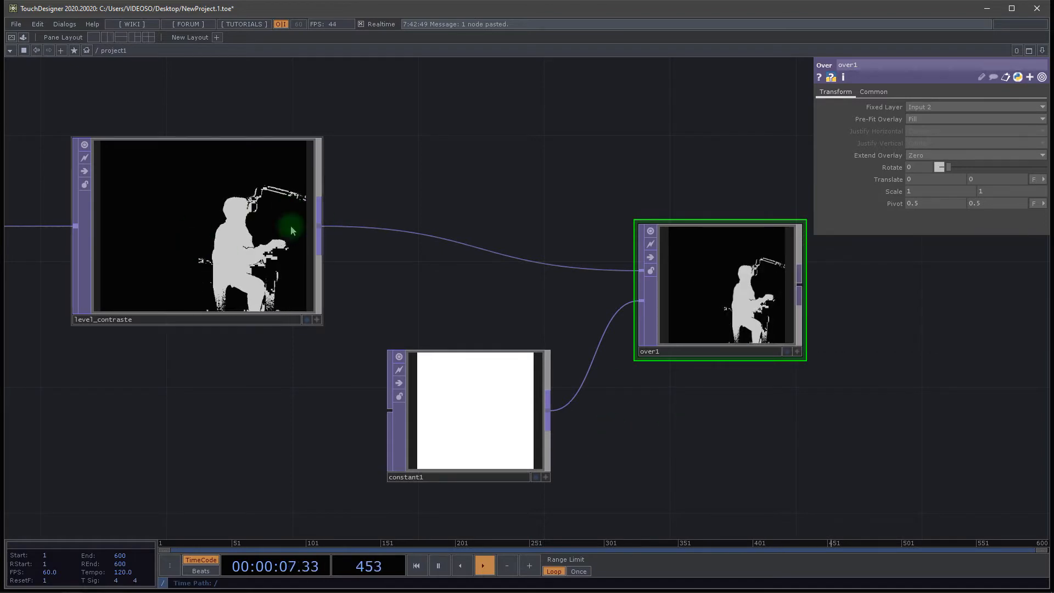
# Connect the output of level_contraste to the input of constant1 so the constant takes over its resolution.
pyautogui.click(211, 235)
pyautogui.moveTo(486, 237); pyautogui.dragTo(573, 185)
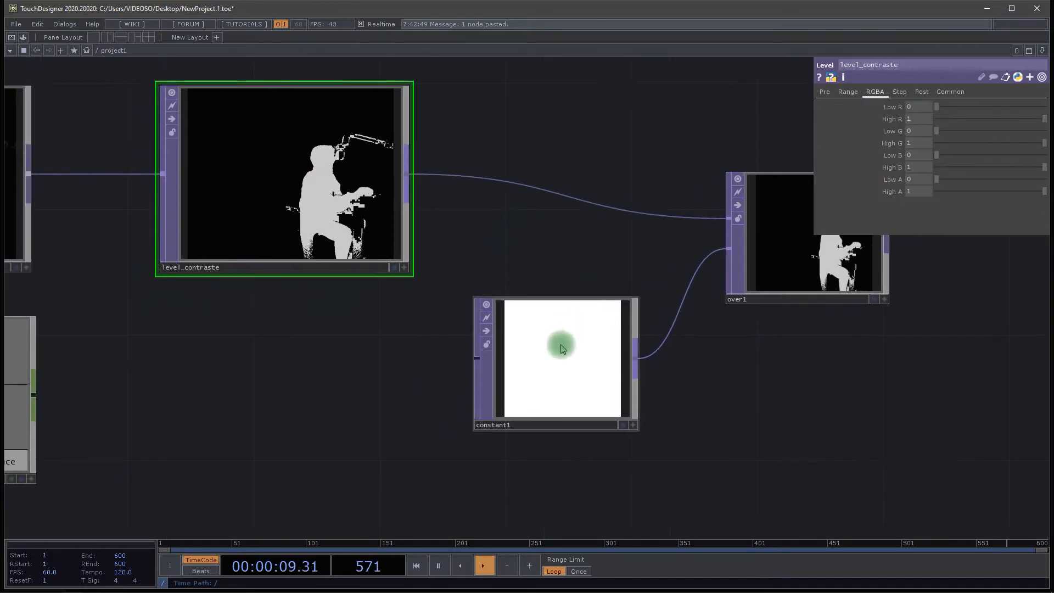
pyautogui.moveTo(559, 341); pyautogui.dragTo(583, 340)
pyautogui.moveTo(753, 360); pyautogui.dragTo(718, 401)
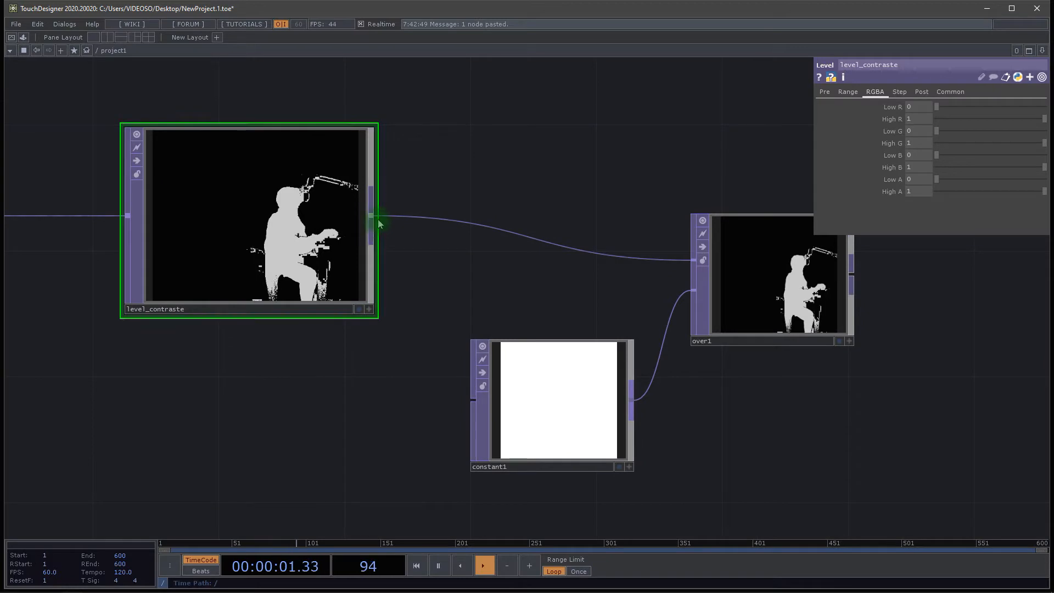
pyautogui.moveTo(375, 219); pyautogui.dragTo(449, 383)
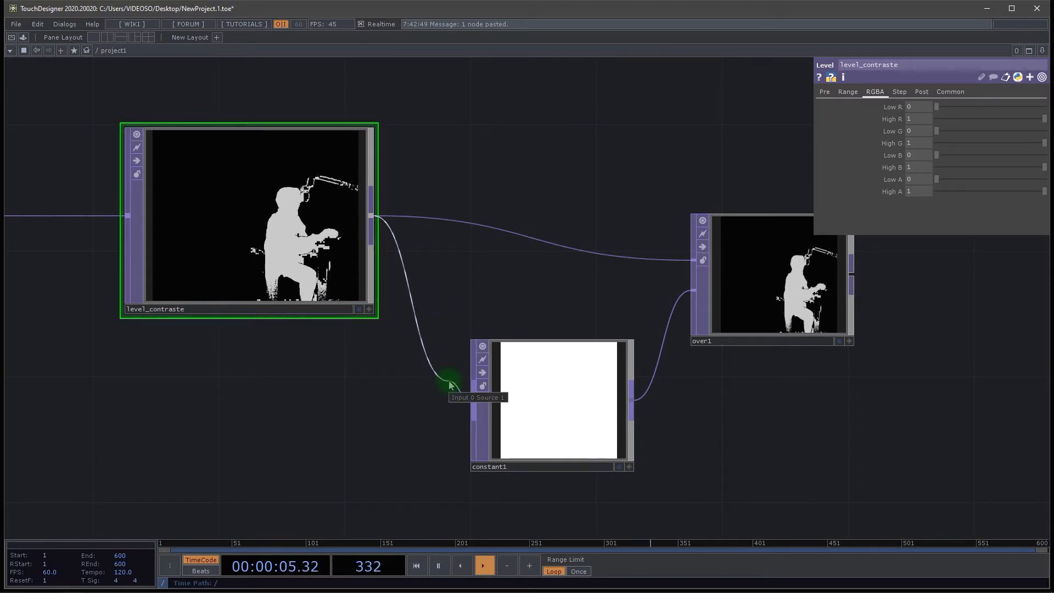
pyautogui.moveTo(450, 385); pyautogui.dragTo(448, 383)
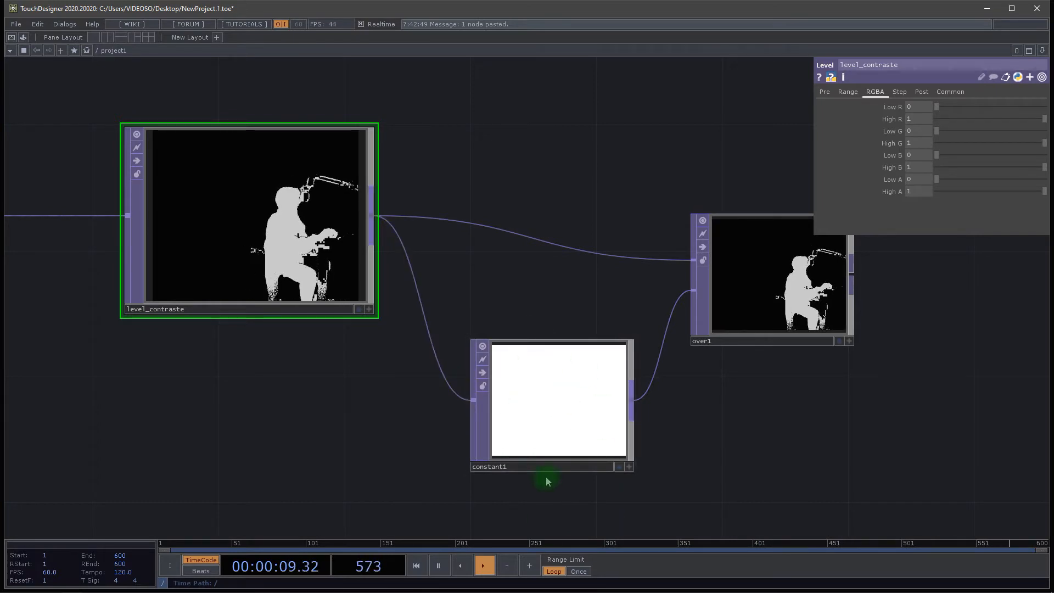
# Compare the resolution and pixel format of over1 and level_contraste in their operator information.
pyautogui.moveTo(801, 381); pyautogui.dragTo(626, 364)
pyautogui.middleClick(616, 281)
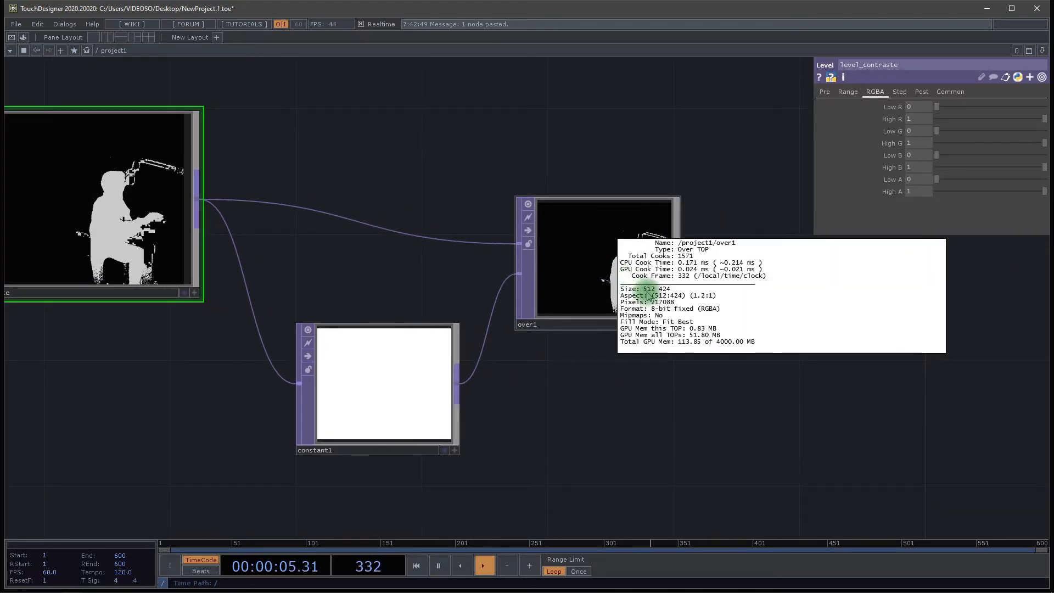
pyautogui.middleClick(160, 177)
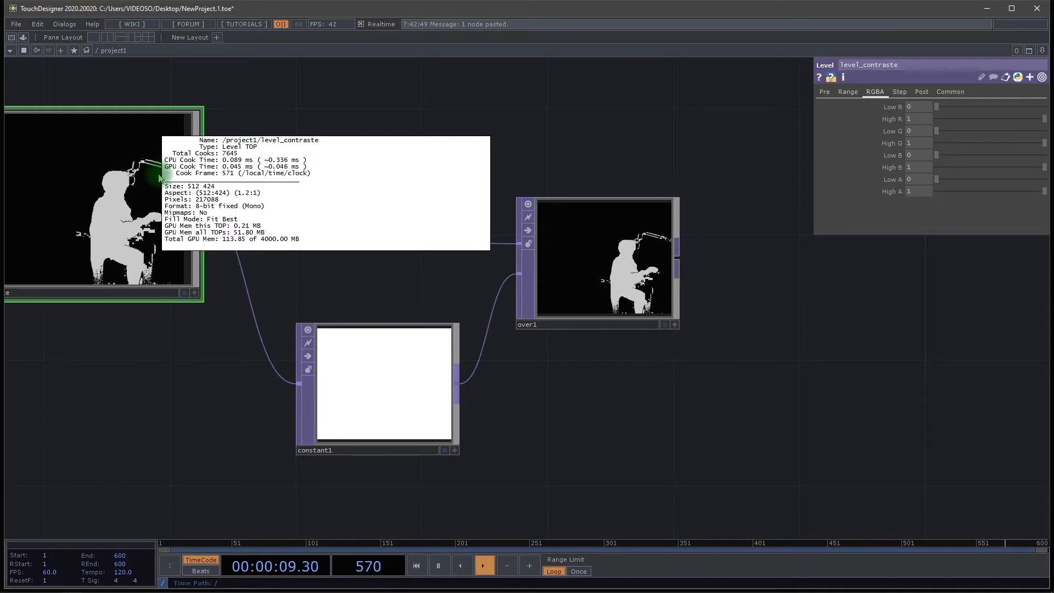
# Add a Level TOP to the output of over1 and rename it level_mascara.
pyautogui.moveTo(593, 267); pyautogui.dragTo(536, 247)
pyautogui.moveTo(630, 217); pyautogui.dragTo(368, 225)
pyautogui.moveTo(312, 231); pyautogui.dragTo(313, 201)
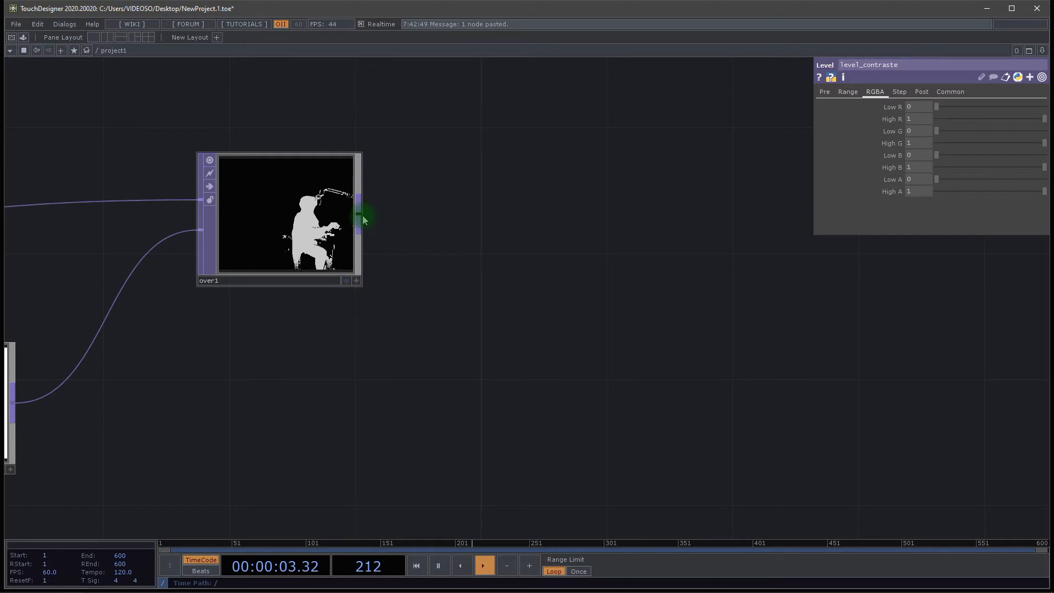
pyautogui.click(316, 228)
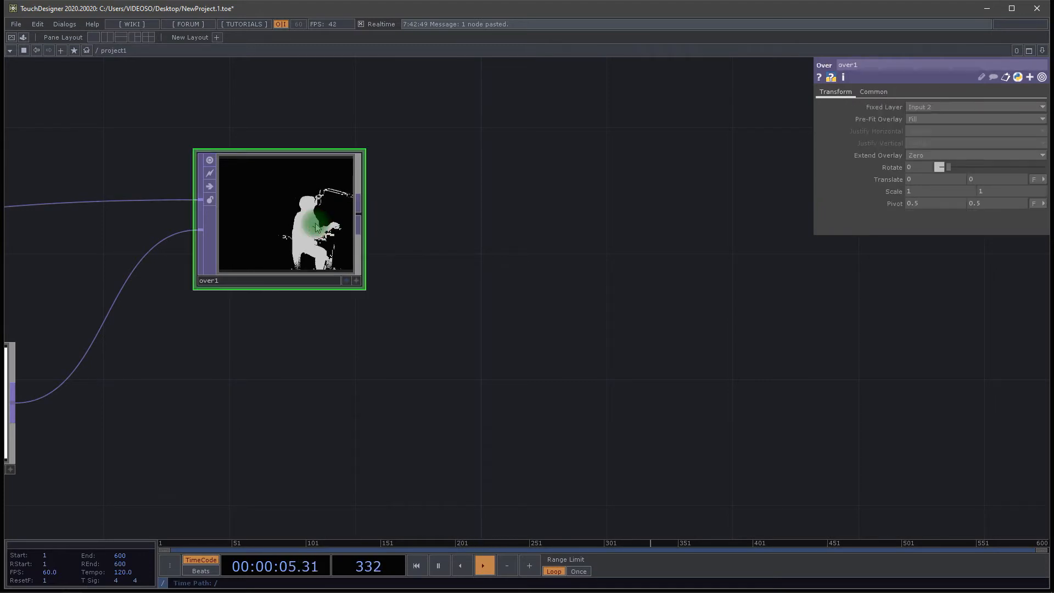
pyautogui.rightClick(361, 220)
pyautogui.click(263, 272)
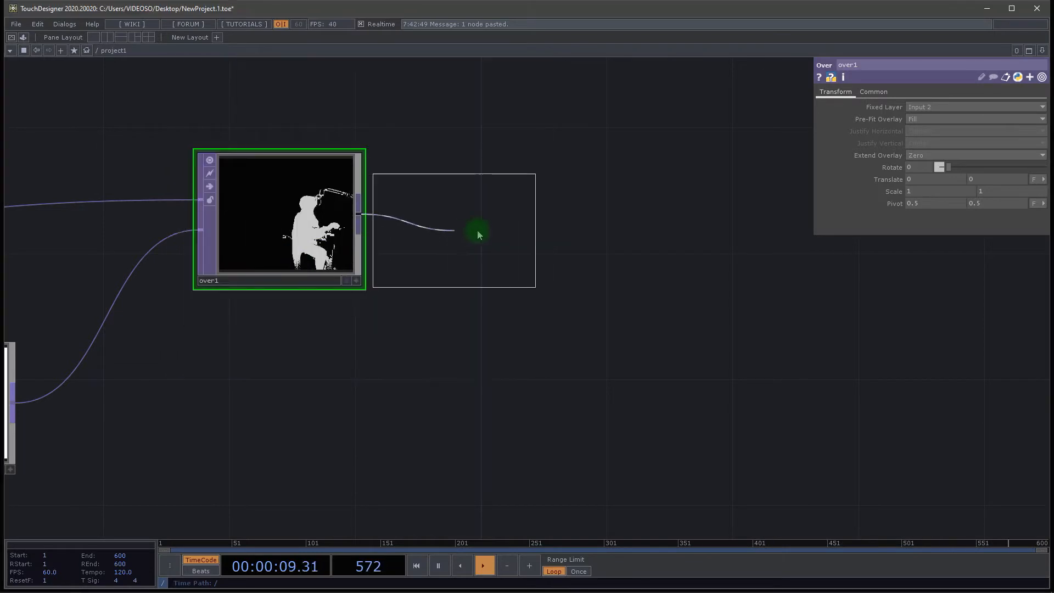
pyautogui.click(496, 223)
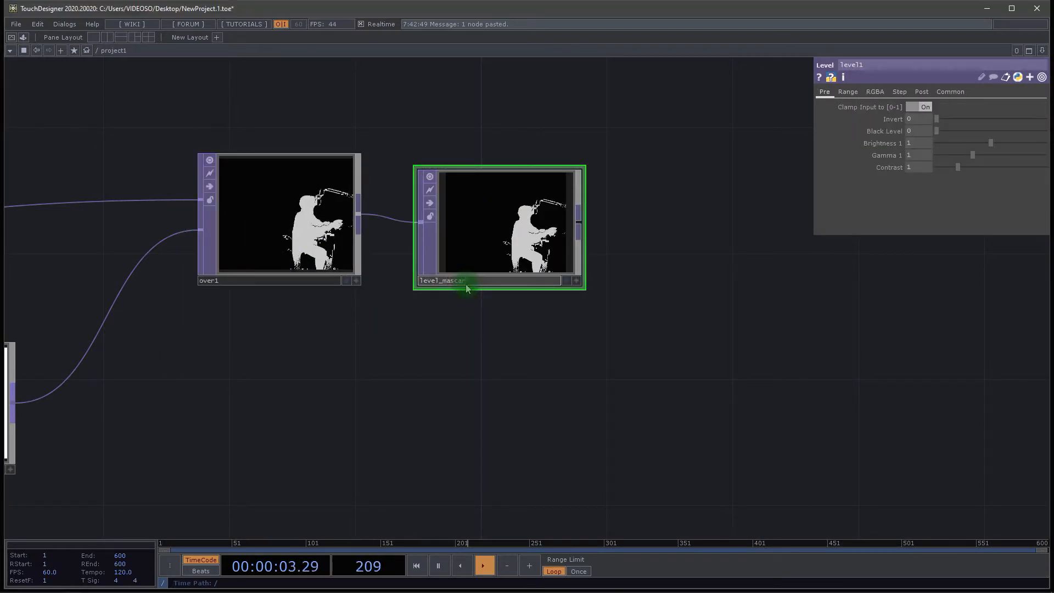
pyautogui.click(536, 371)
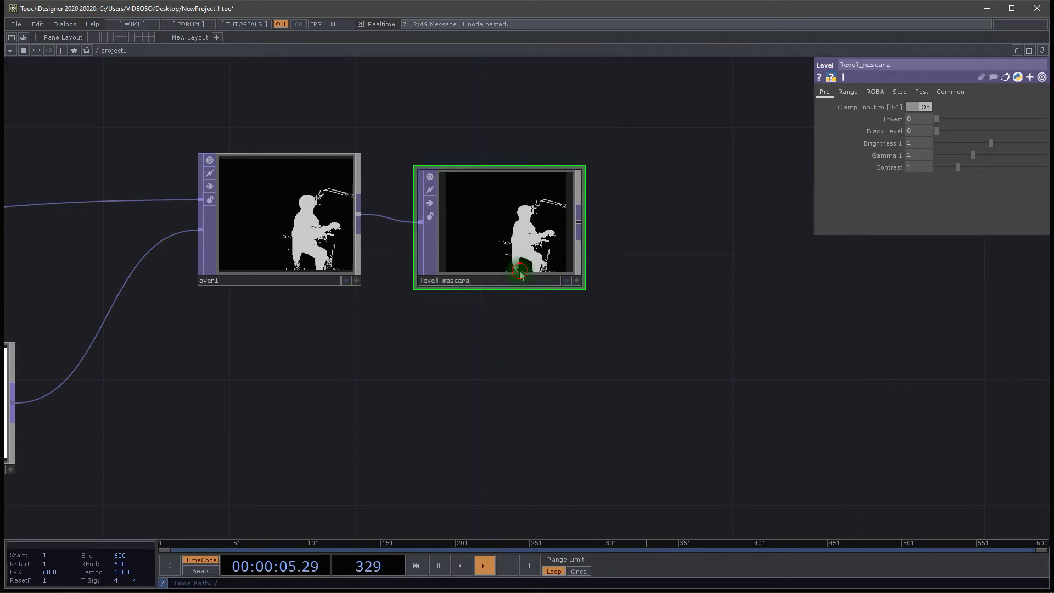
# Set Invert to 1 and Black Level to 0.18 on level_mascara to get a dark silhouette on white.
pyautogui.moveTo(941, 121); pyautogui.dragTo(1048, 119)
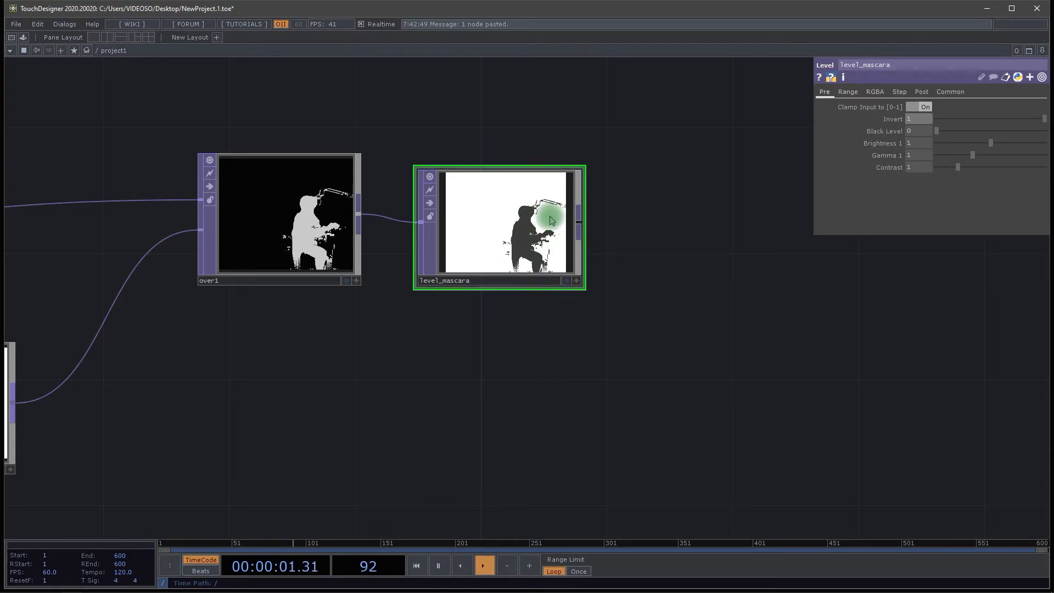
pyautogui.scroll(5, 552, 220)
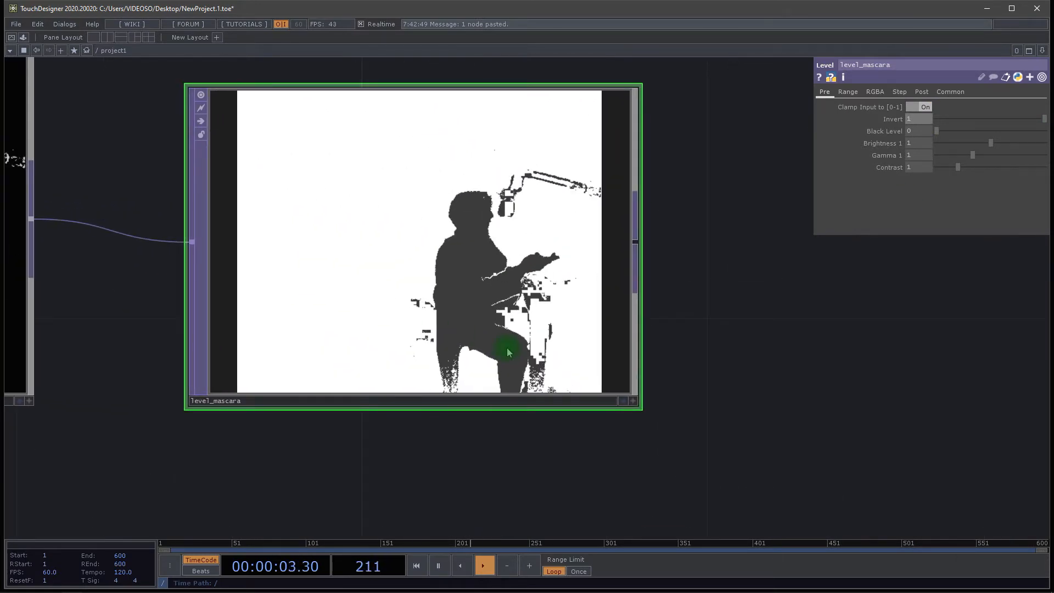
pyautogui.scroll(-3, 510, 354)
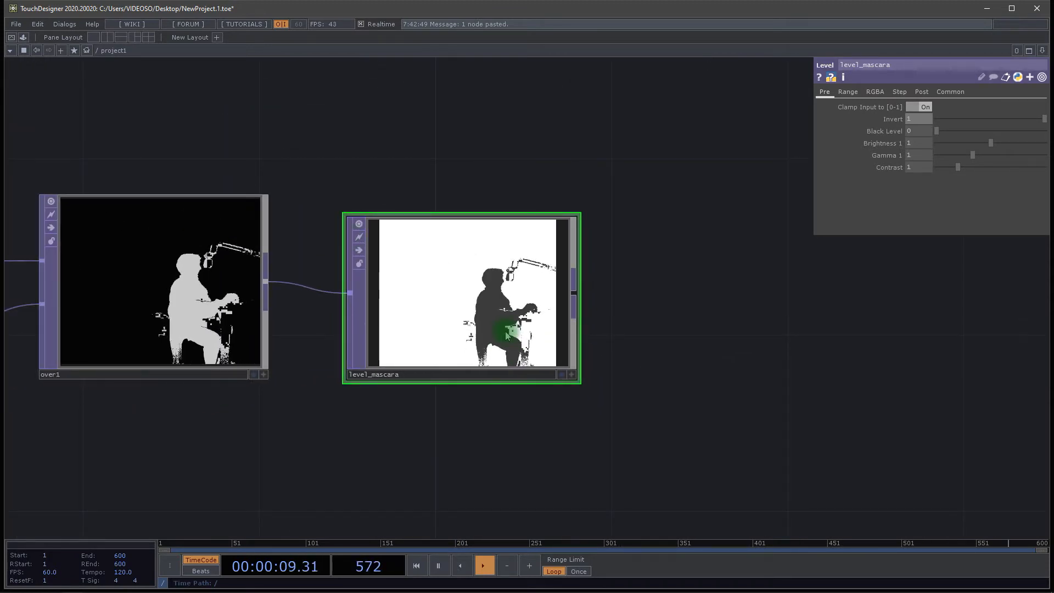
pyautogui.moveTo(938, 134); pyautogui.dragTo(946, 135)
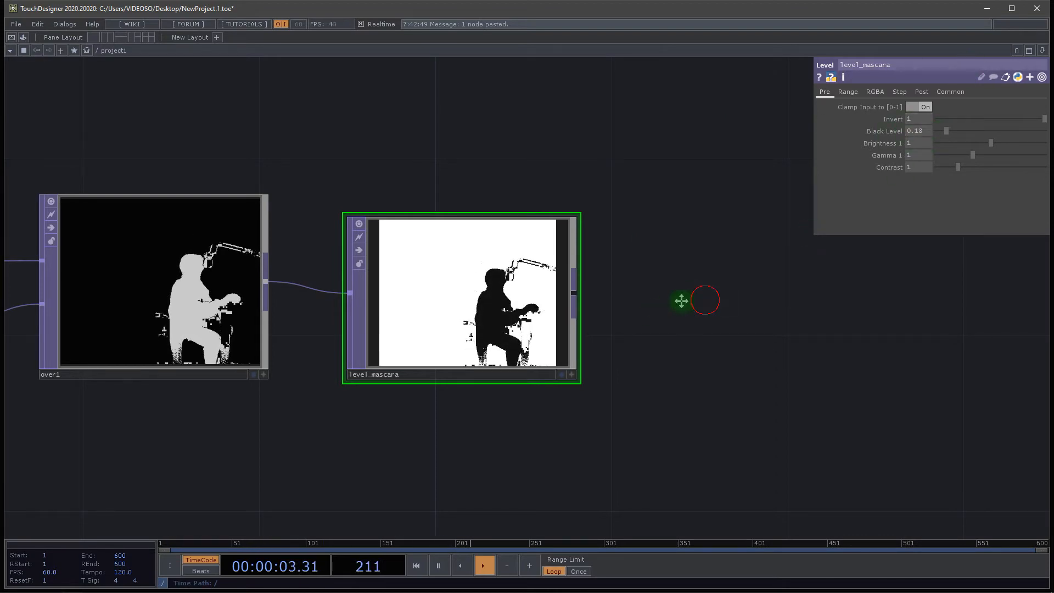
# Create another Level TOP beside level_mascara and connect the output of level_mascara to it.
pyautogui.moveTo(703, 301); pyautogui.dragTo(609, 321)
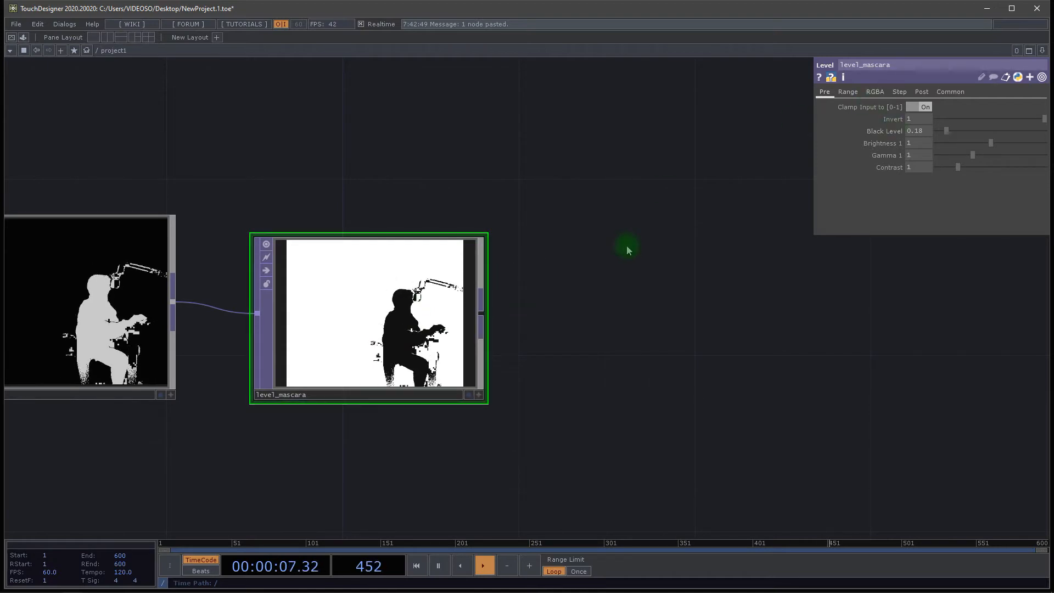
pyautogui.press('Tab')
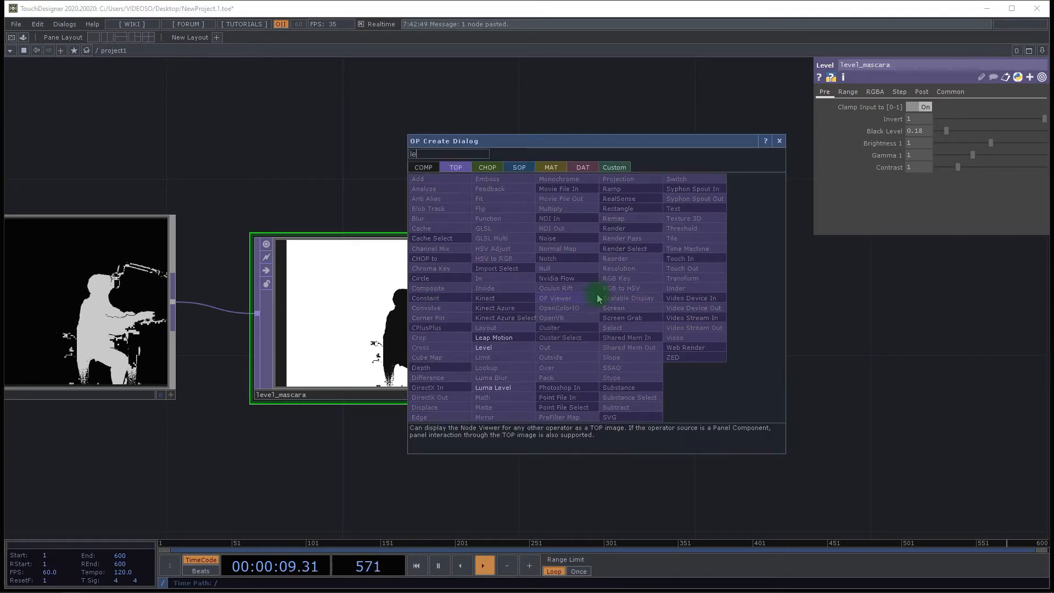
pyautogui.write('le')
pyautogui.click(484, 347)
pyautogui.click(655, 321)
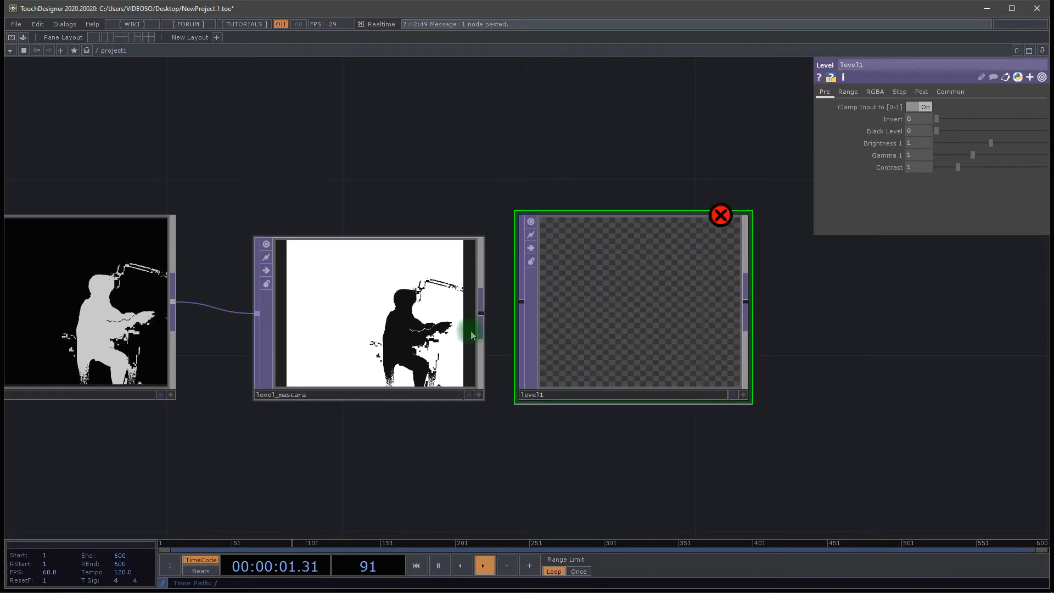
pyautogui.moveTo(483, 317); pyautogui.dragTo(523, 302)
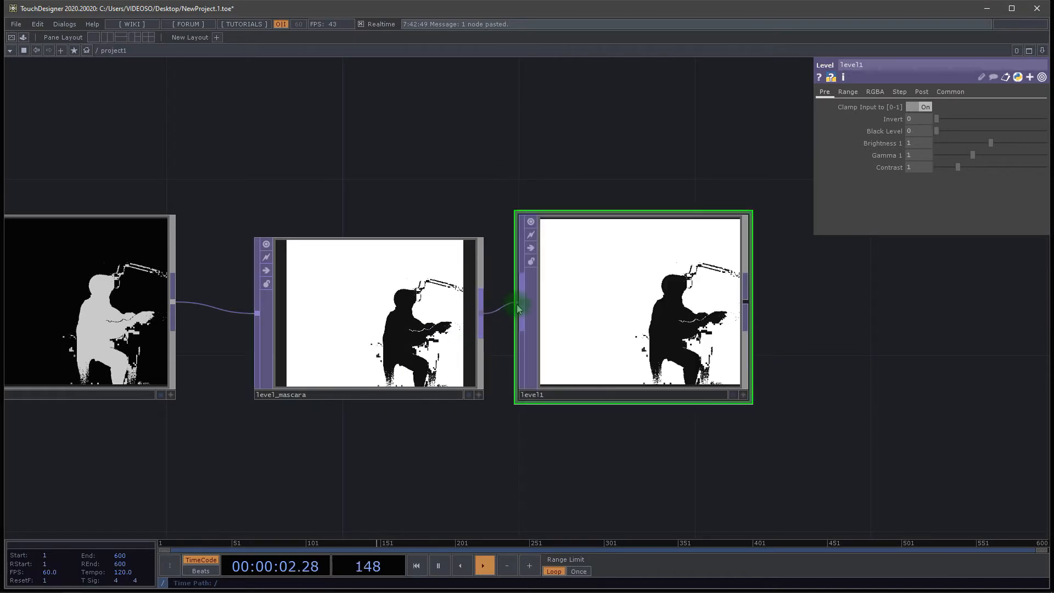
# Set High A to 0 on level1, move it further from level_mascara, and check its pixel format in the operator information.
pyautogui.click(874, 93)
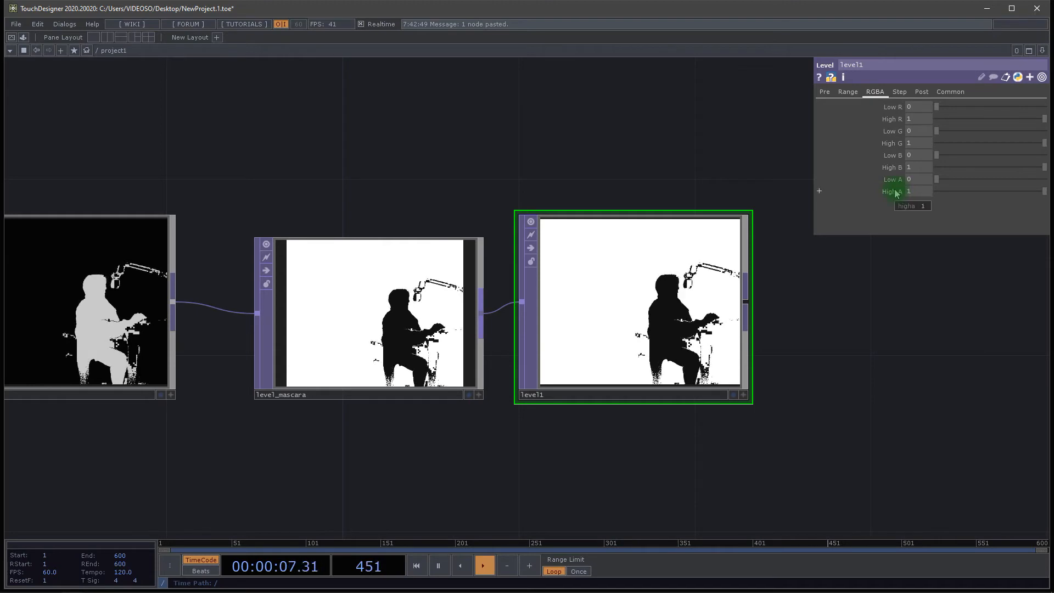
pyautogui.moveTo(1043, 195); pyautogui.dragTo(852, 196)
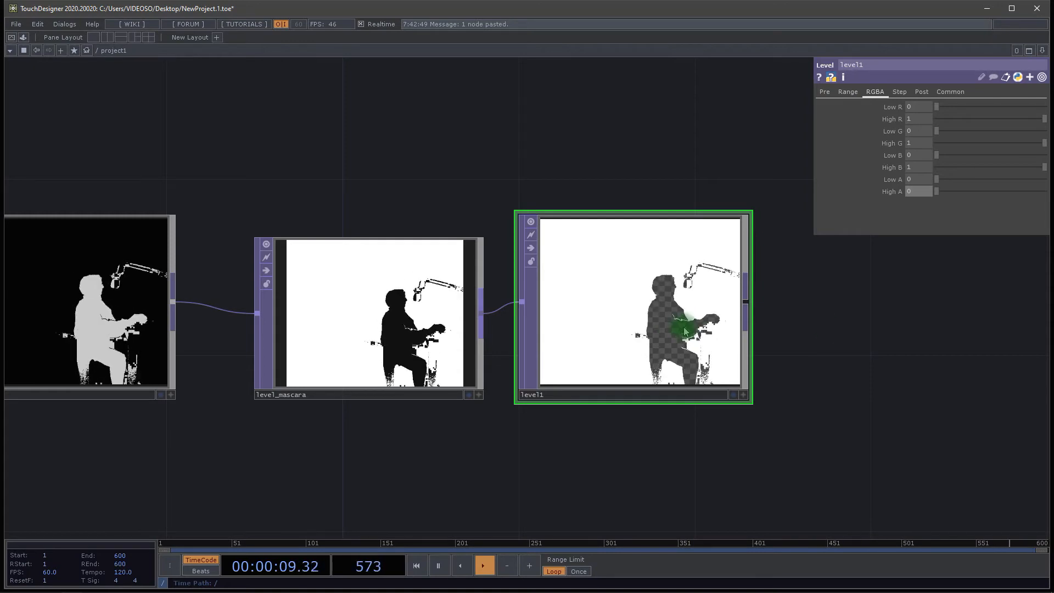
pyautogui.moveTo(844, 394); pyautogui.dragTo(457, 298)
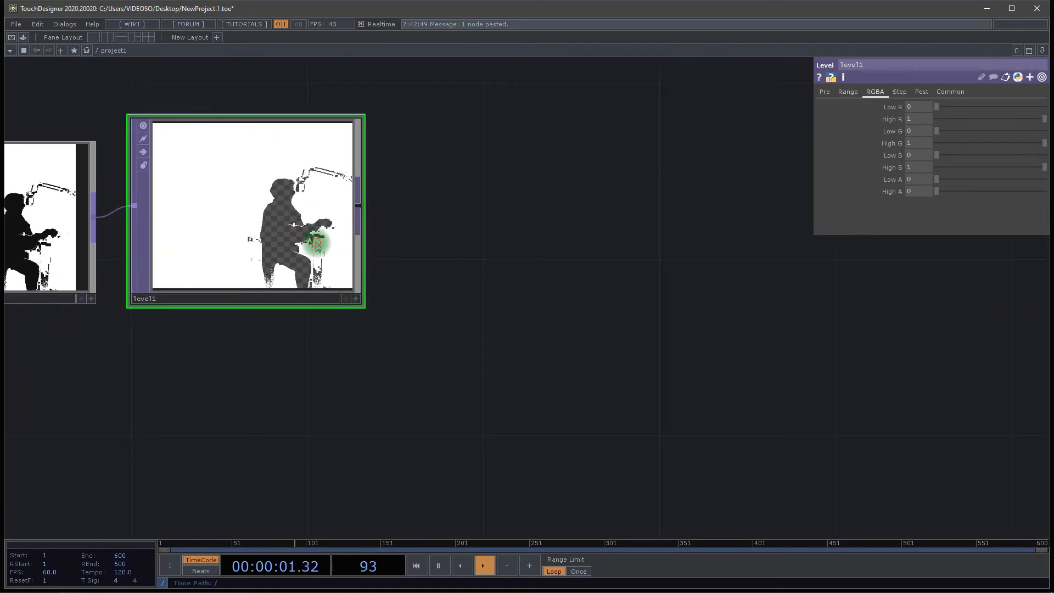
pyautogui.moveTo(318, 244); pyautogui.dragTo(391, 264)
pyautogui.middleClick(399, 263)
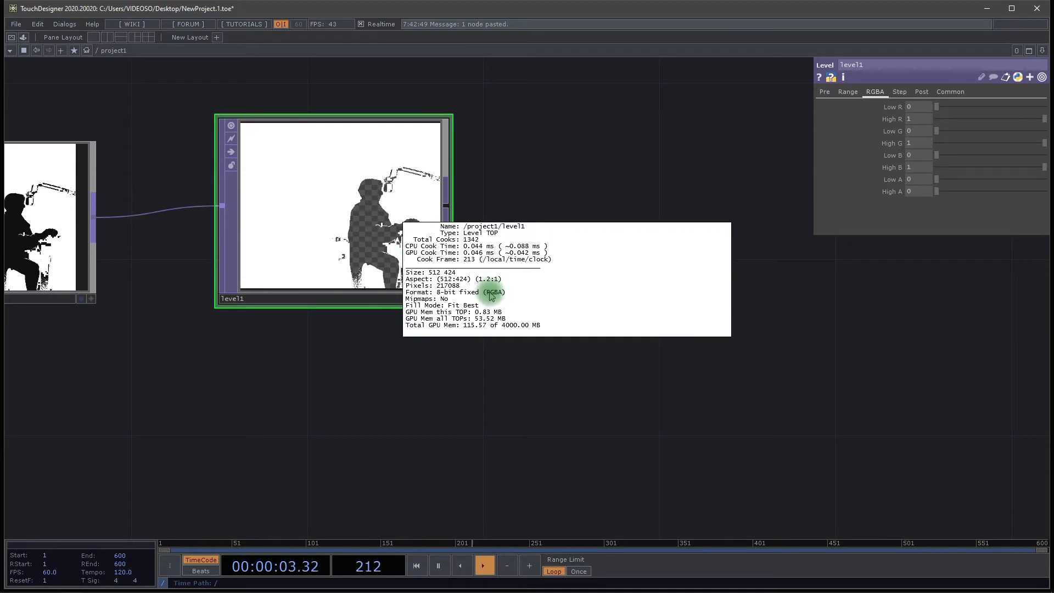
pyautogui.click(705, 173)
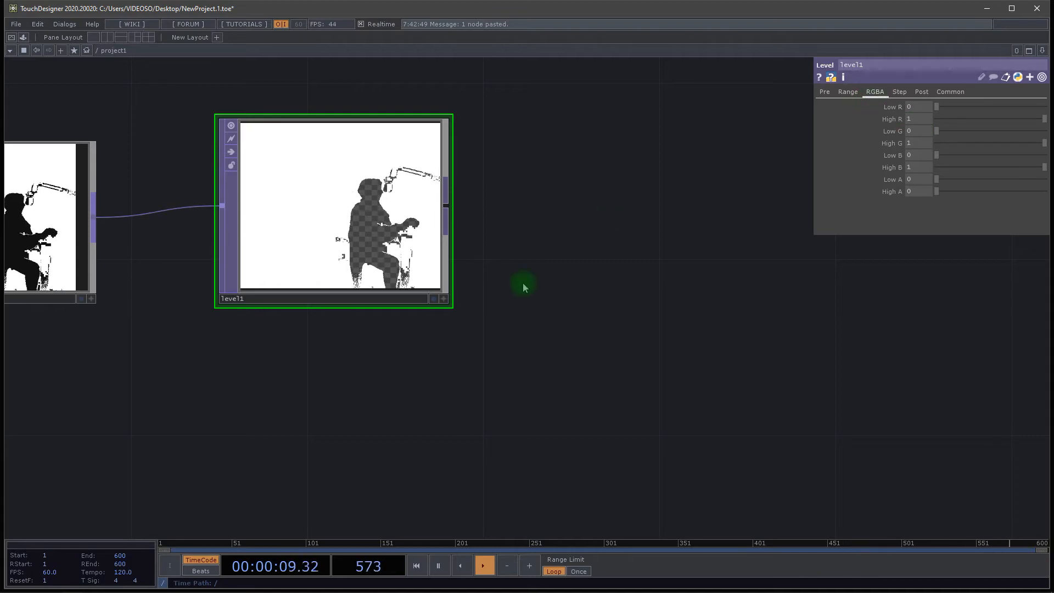
# Rename level1 as level_sin_fondo.
pyautogui.click(377, 299)
pyautogui.press('BackSpace')
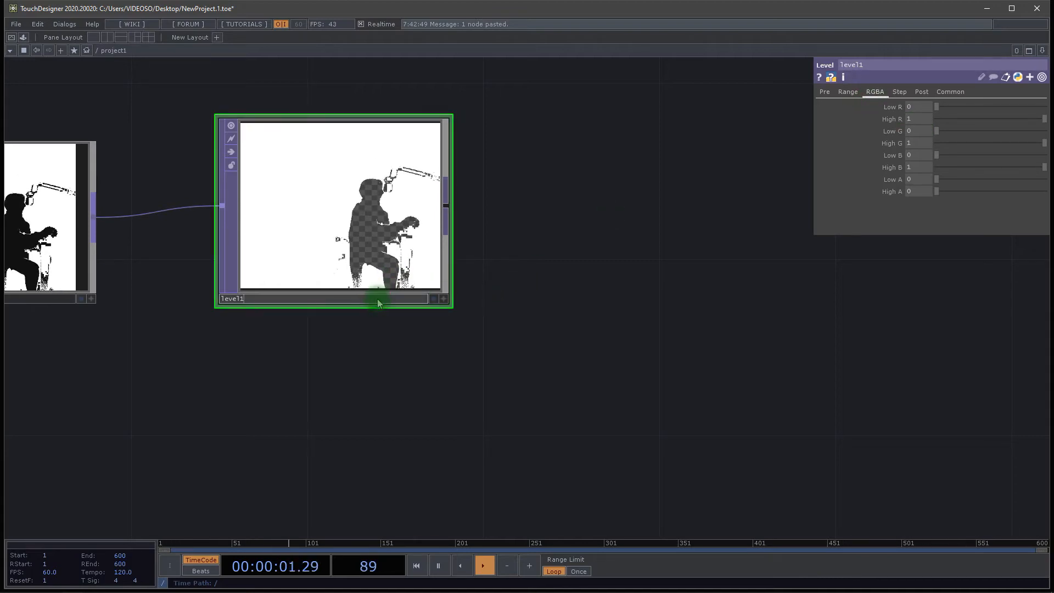
pyautogui.write('_sin')
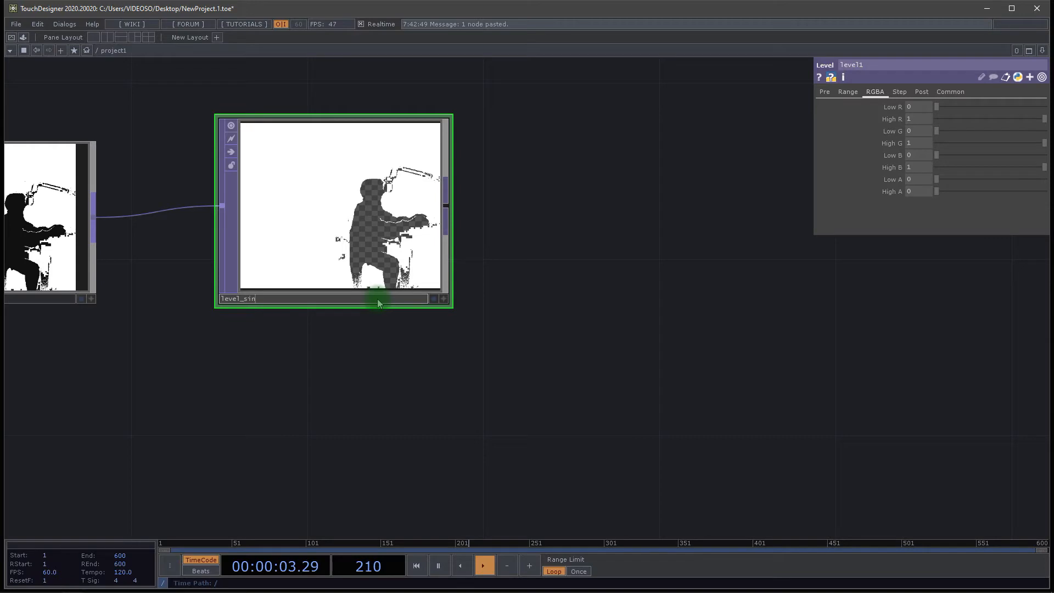
pyautogui.write('_s')
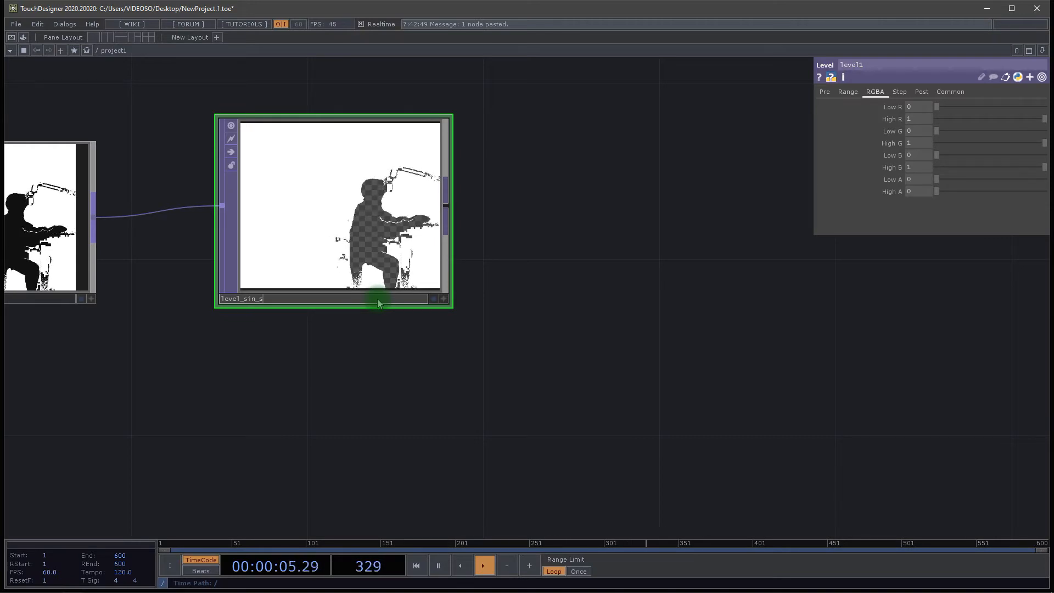
pyautogui.press('BackSpace')
pyautogui.write('findo')
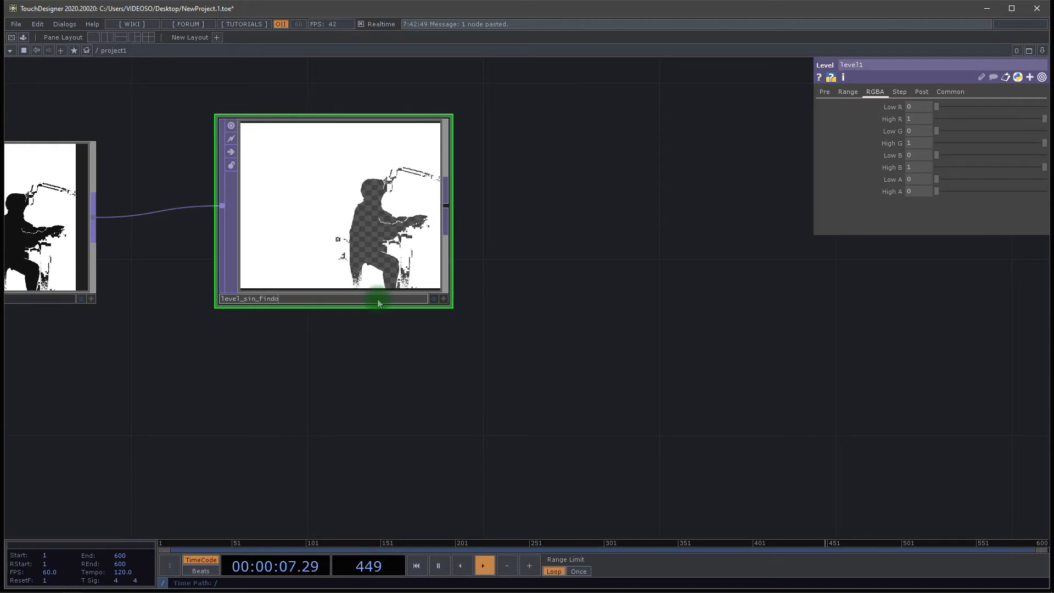
pyautogui.press('BackSpace')
pyautogui.press('BackSpace')
pyautogui.press('BackSpace')
pyautogui.press('BackSpace')
pyautogui.write('on')
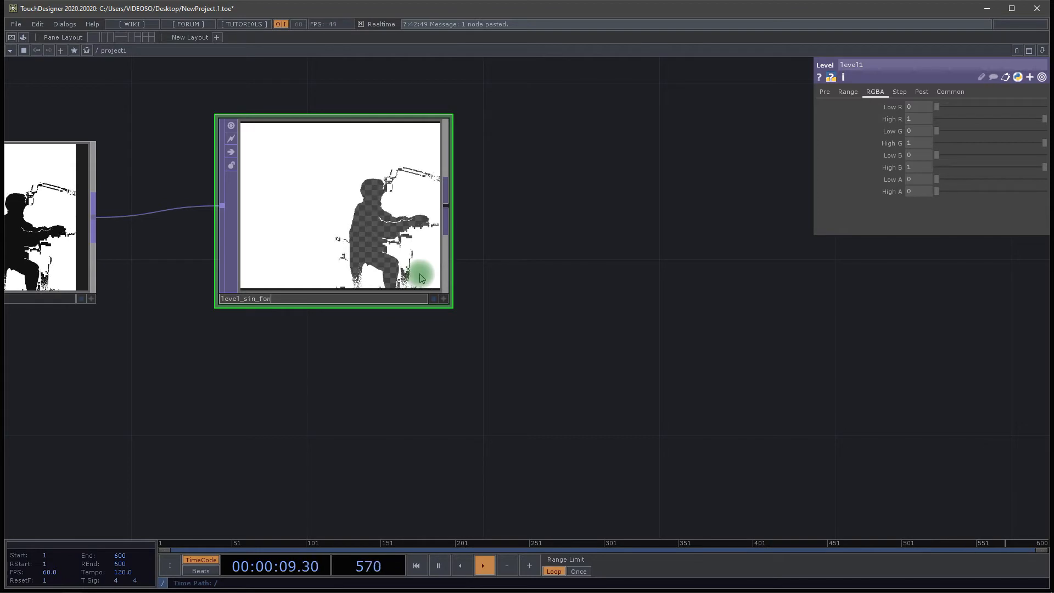
pyautogui.write('do')
pyautogui.click(716, 297)
# Create an Over TOP after level_sin_fondo, leaving a wide gap between the two nodes.
pyautogui.click(660, 301)
pyautogui.moveTo(636, 285); pyautogui.dragTo(522, 305)
pyautogui.doubleClick(608, 286)
pyautogui.write('over')
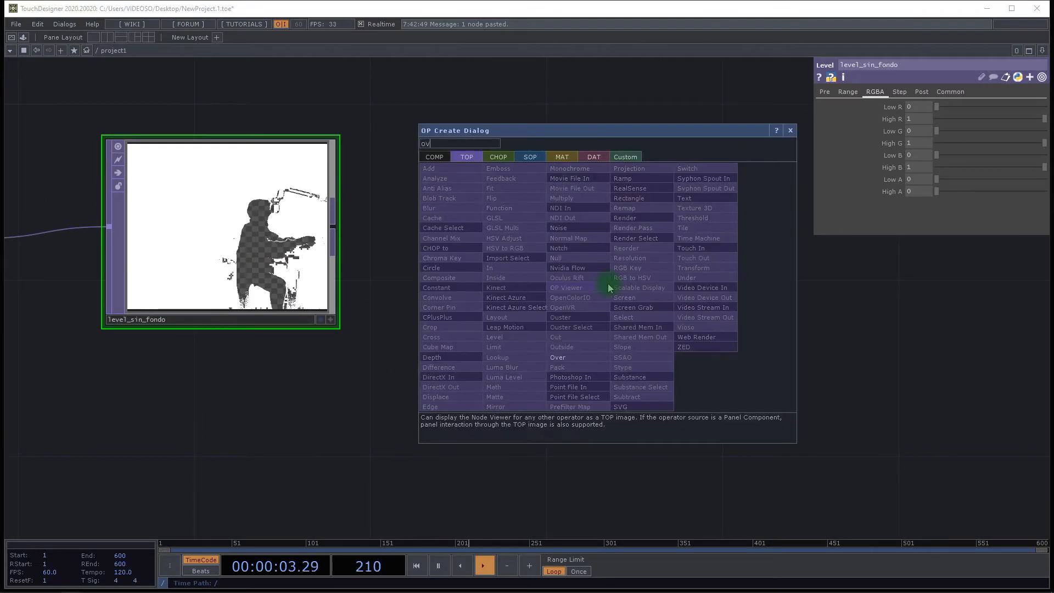
pyautogui.click(578, 237)
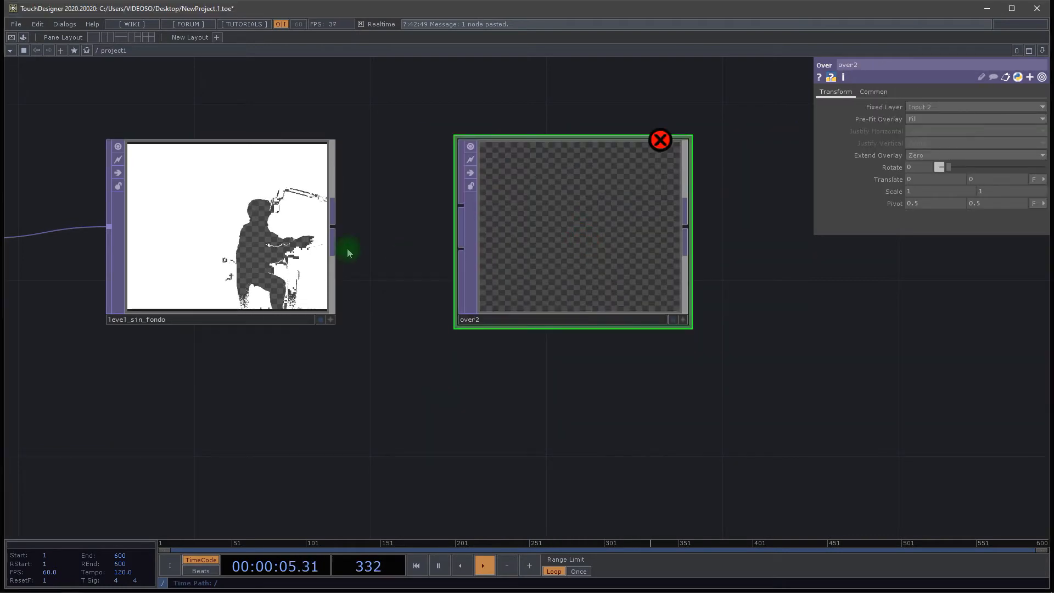
pyautogui.moveTo(619, 277); pyautogui.dragTo(707, 278)
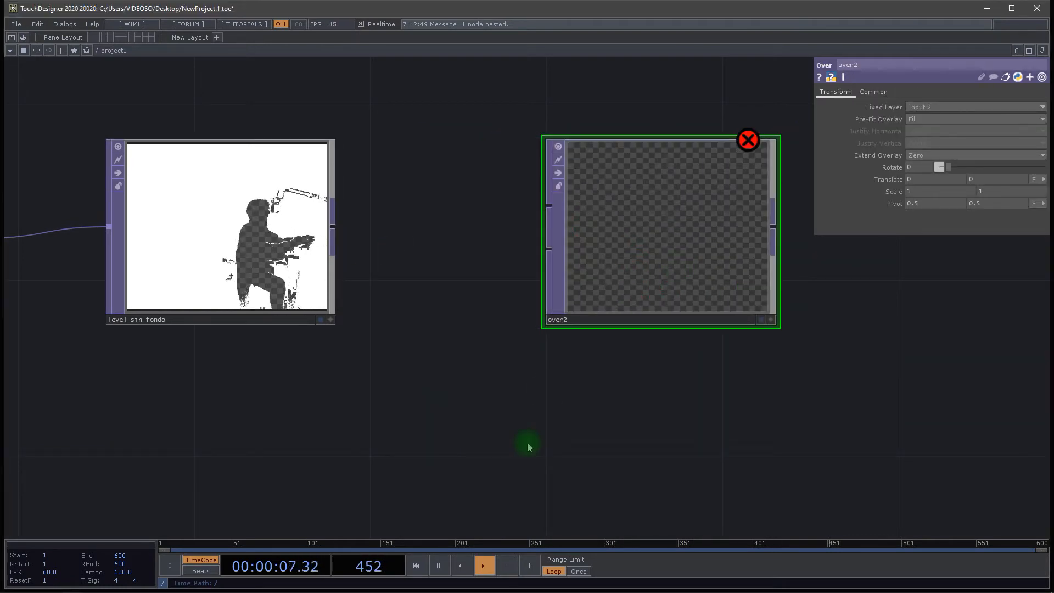
# Create a Ramp TOP below the gap between level_sin_fondo and over2, and space the nodes apart.
pyautogui.moveTo(520, 442); pyautogui.dragTo(483, 337)
pyautogui.moveTo(605, 128); pyautogui.dragTo(650, 130)
pyautogui.moveTo(446, 236); pyautogui.dragTo(447, 286)
pyautogui.press('Tab')
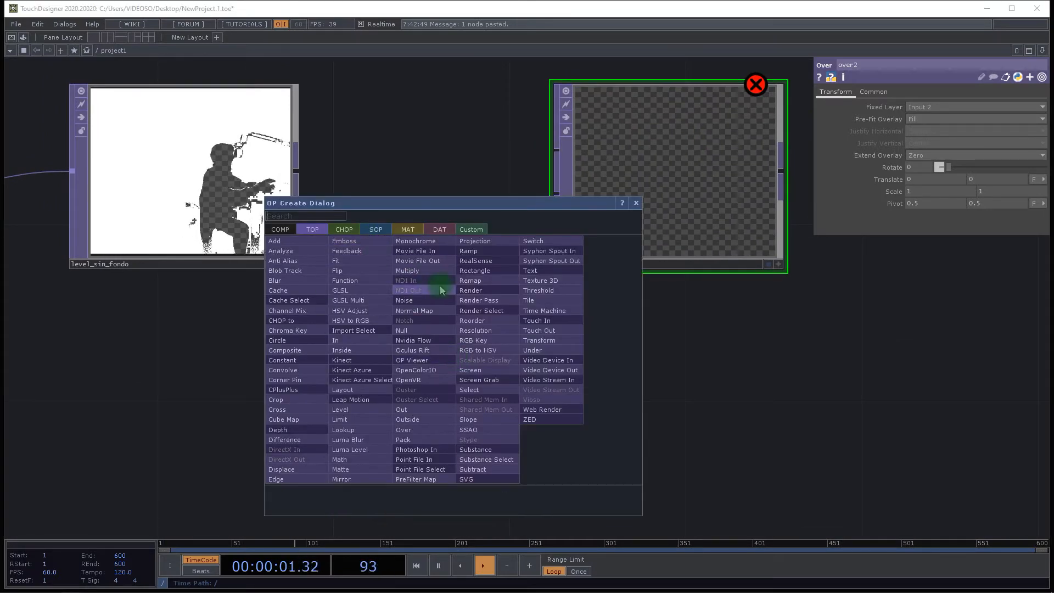
pyautogui.click(489, 252)
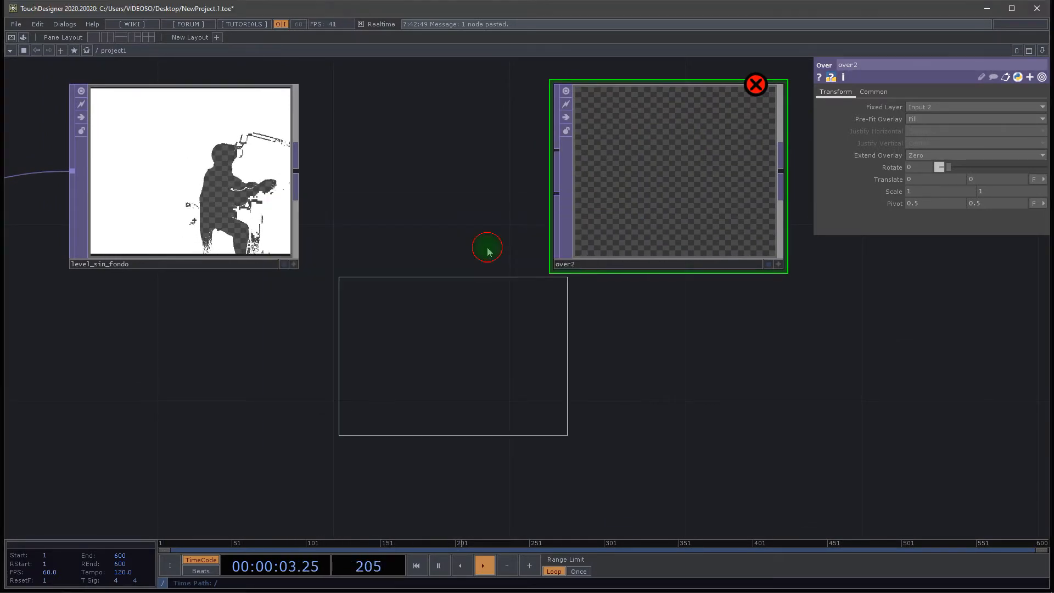
pyautogui.click(420, 387)
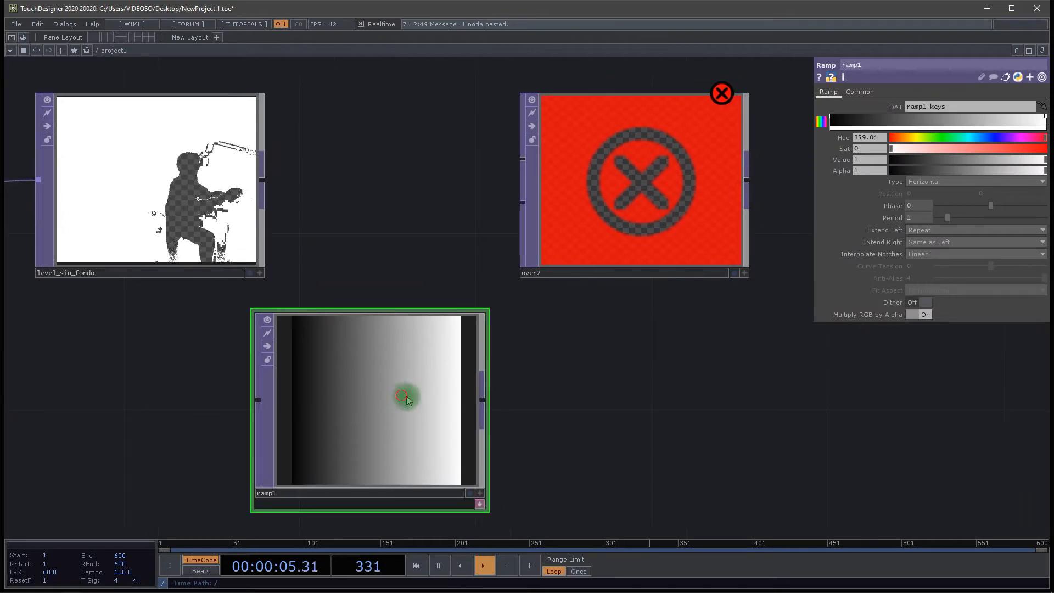
pyautogui.moveTo(591, 370); pyautogui.dragTo(524, 337)
pyautogui.moveTo(561, 191); pyautogui.dragTo(605, 191)
pyautogui.moveTo(539, 326); pyautogui.dragTo(696, 352)
pyautogui.moveTo(420, 381); pyautogui.dragTo(466, 380)
pyautogui.click(656, 390)
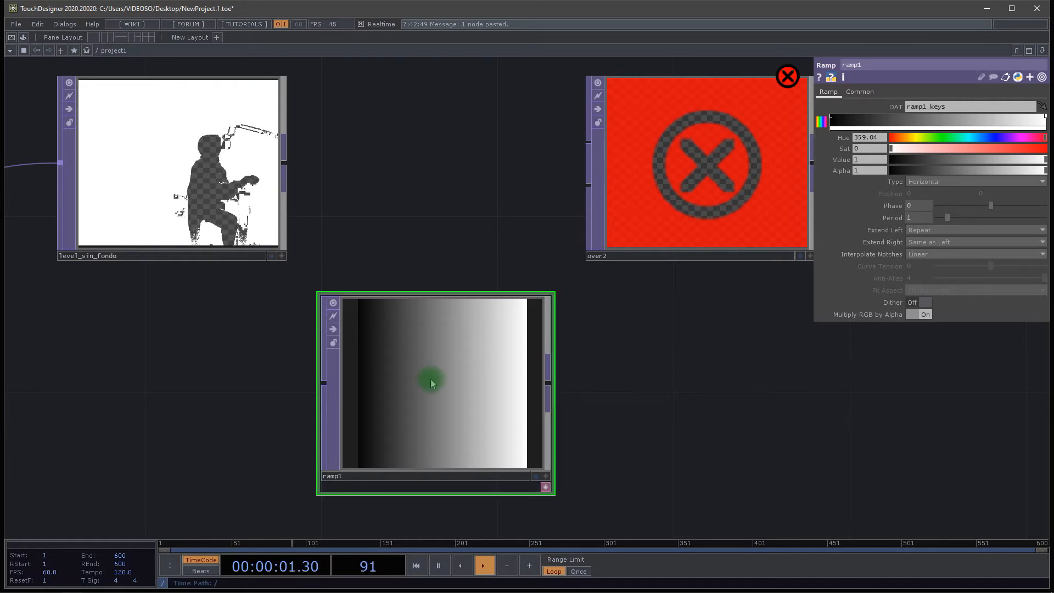
# Make the first color key of ramp1 pure red by setting its Sat to 1 and Value to 1.
pyautogui.moveTo(833, 121); pyautogui.dragTo(1045, 122)
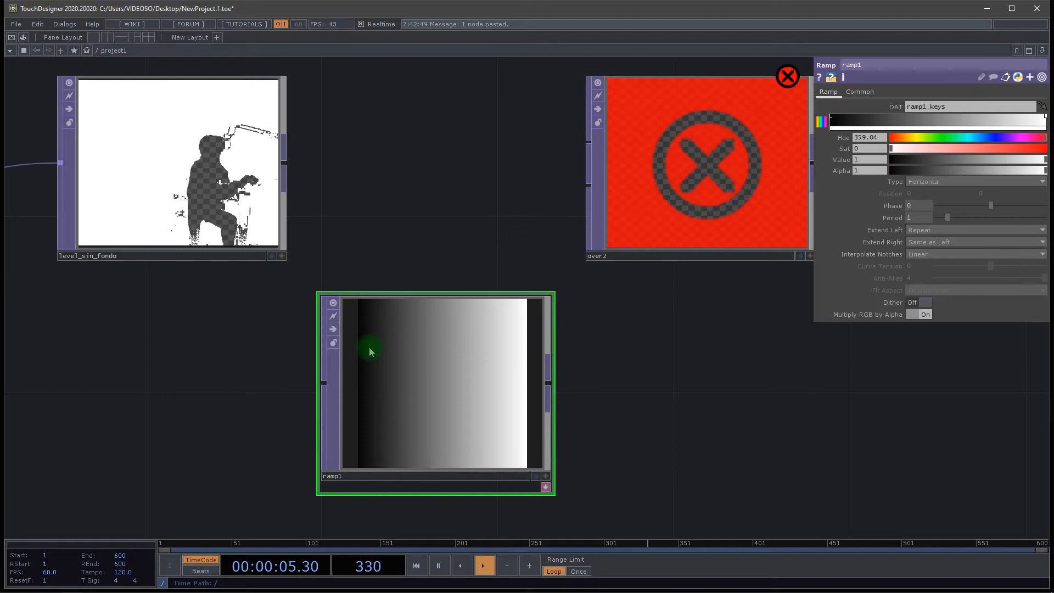
pyautogui.moveTo(360, 345); pyautogui.dragTo(526, 360)
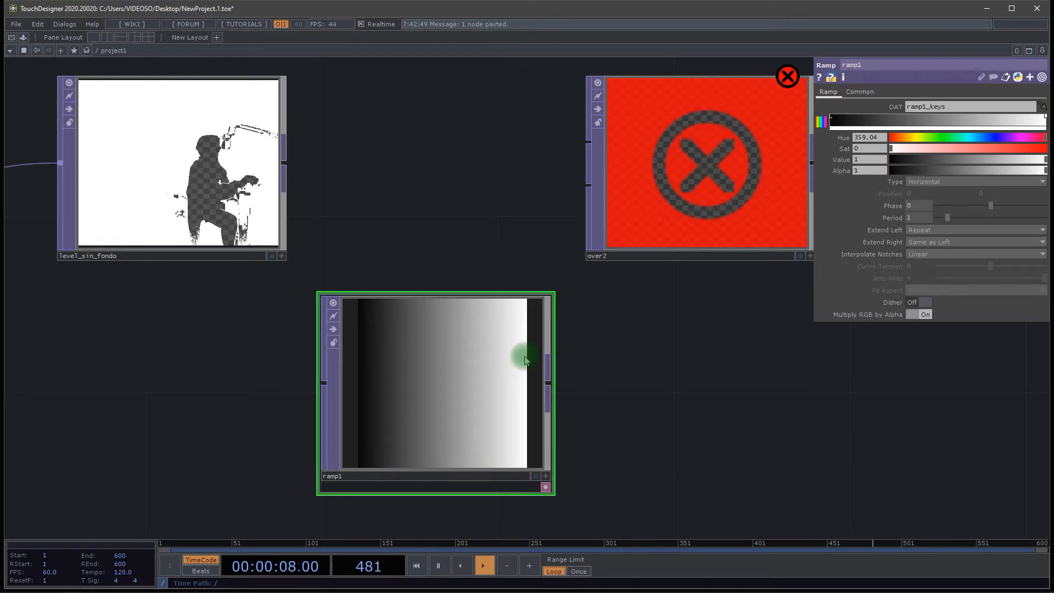
pyautogui.click(832, 117)
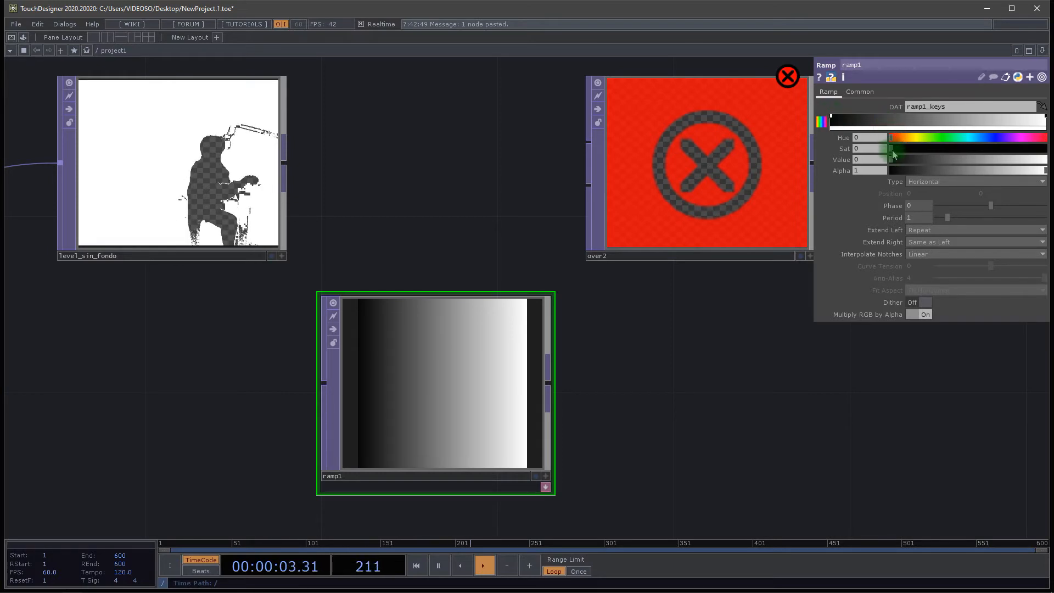
pyautogui.moveTo(892, 148); pyautogui.dragTo(986, 148)
pyautogui.moveTo(901, 160); pyautogui.dragTo(1050, 149)
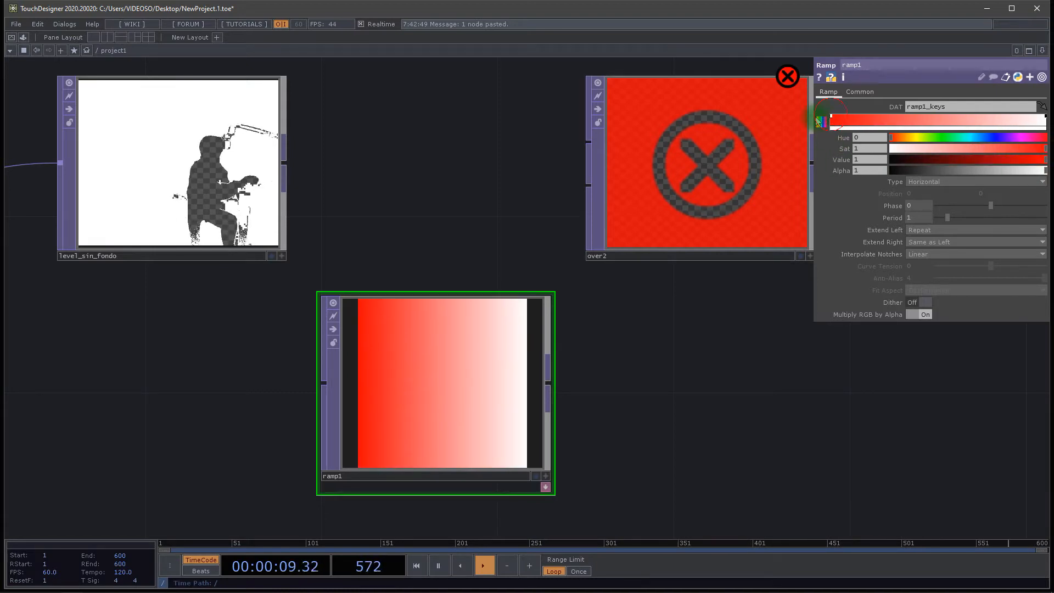
# Add a new color key to the ramp1 gradient, a little over a quarter of the way along.
pyautogui.click(892, 119)
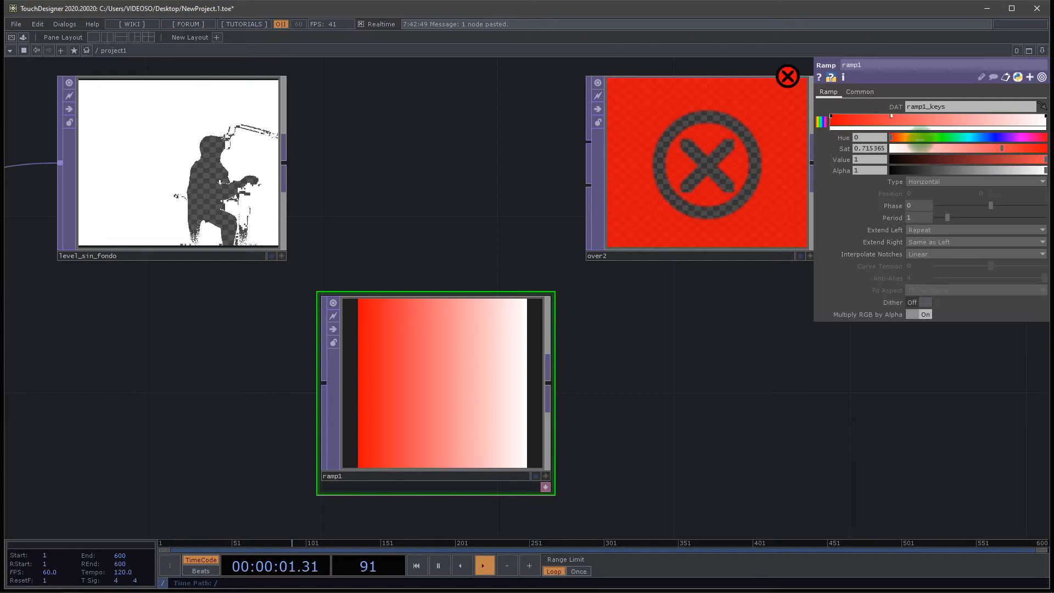
# Set the selected ramp1 colour key's hue to 98 and add a blue key with hue 220 and saturation 1.
pyautogui.click(933, 137)
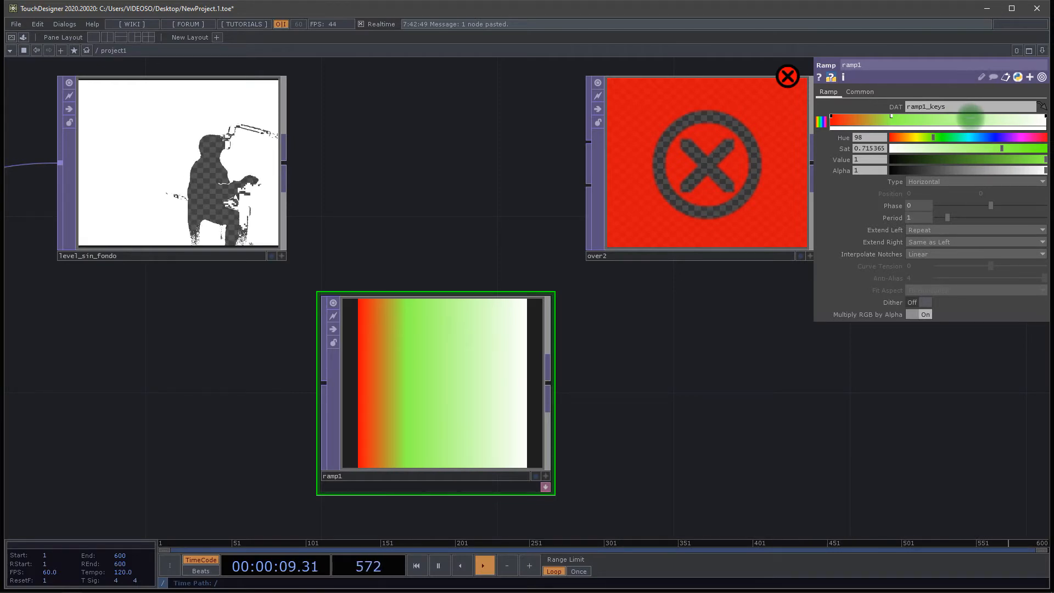
pyautogui.click(971, 119)
pyautogui.click(985, 137)
pyautogui.click(946, 148)
pyautogui.moveTo(949, 148); pyautogui.dragTo(1046, 148)
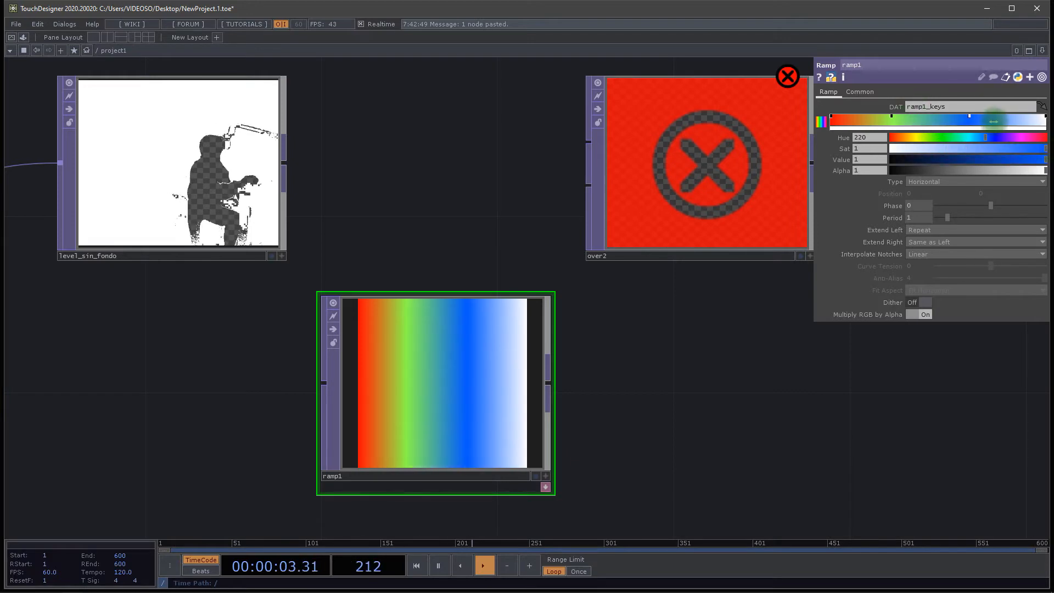
# Add a green key with hue 92 and saturation 1 near the ramp's end, and set the end key's saturation to 1.
pyautogui.click(1015, 120)
pyautogui.click(931, 137)
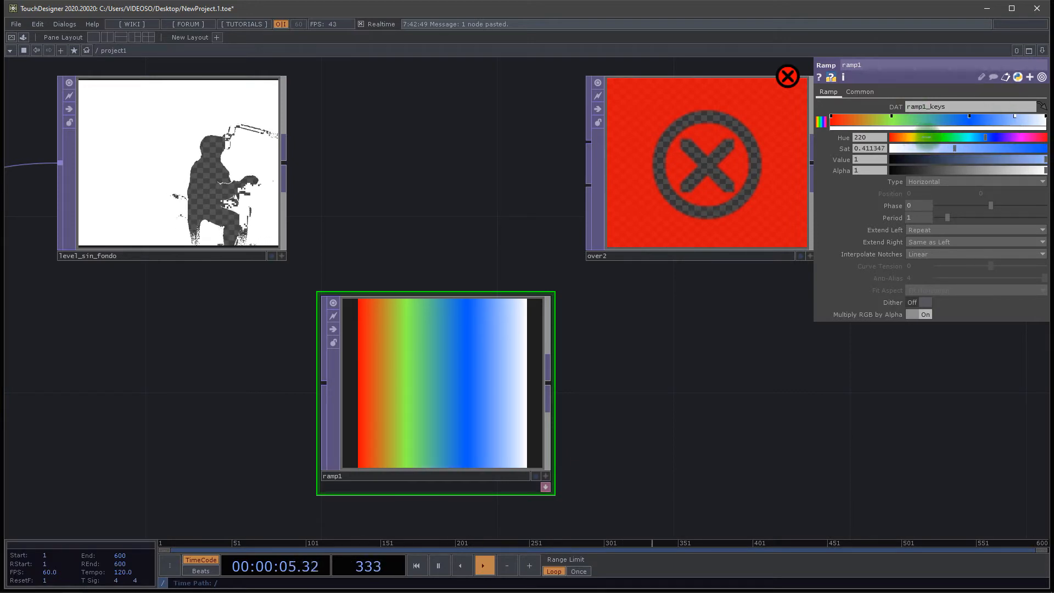
pyautogui.moveTo(956, 149); pyautogui.dragTo(1048, 151)
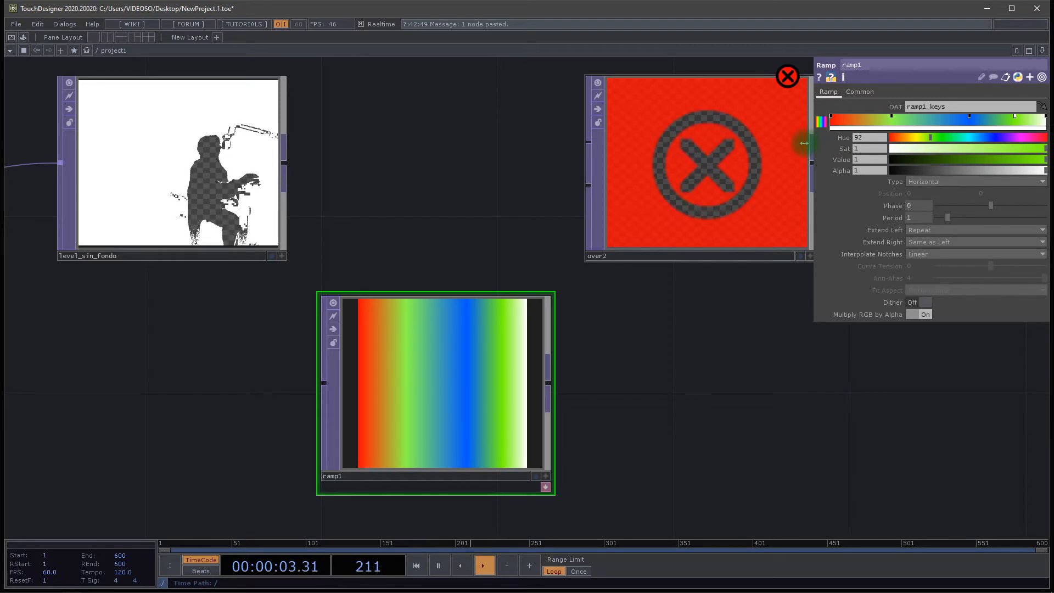
pyautogui.click(833, 115)
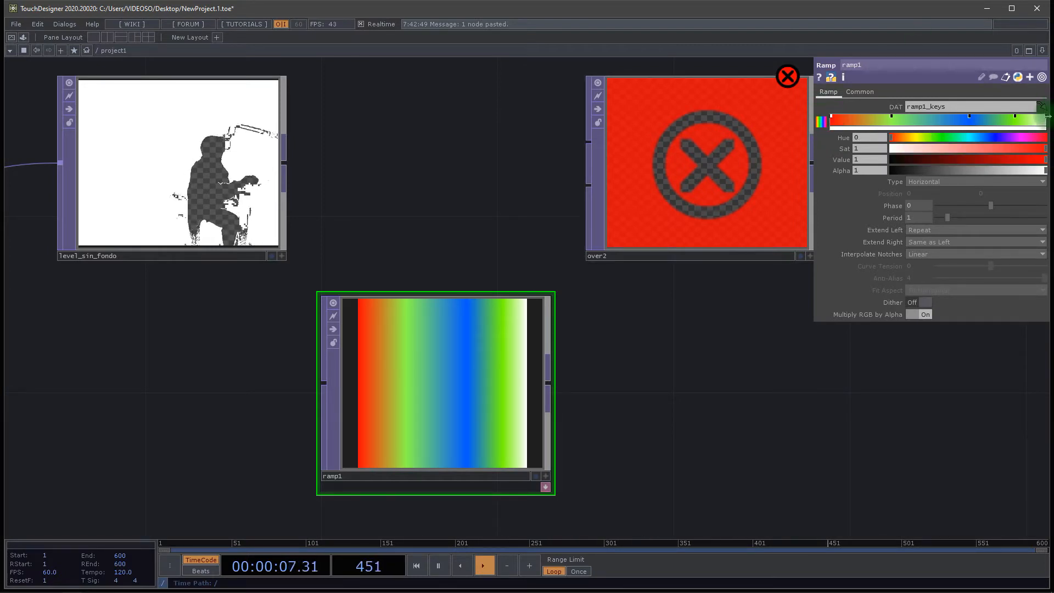
pyautogui.click(1043, 116)
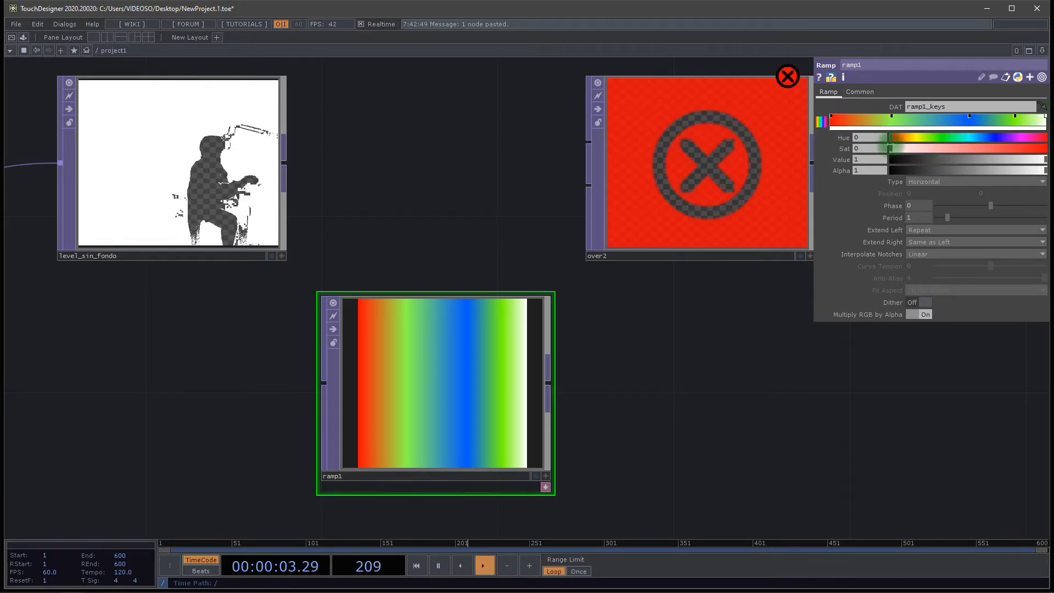
pyautogui.moveTo(893, 149); pyautogui.dragTo(1049, 149)
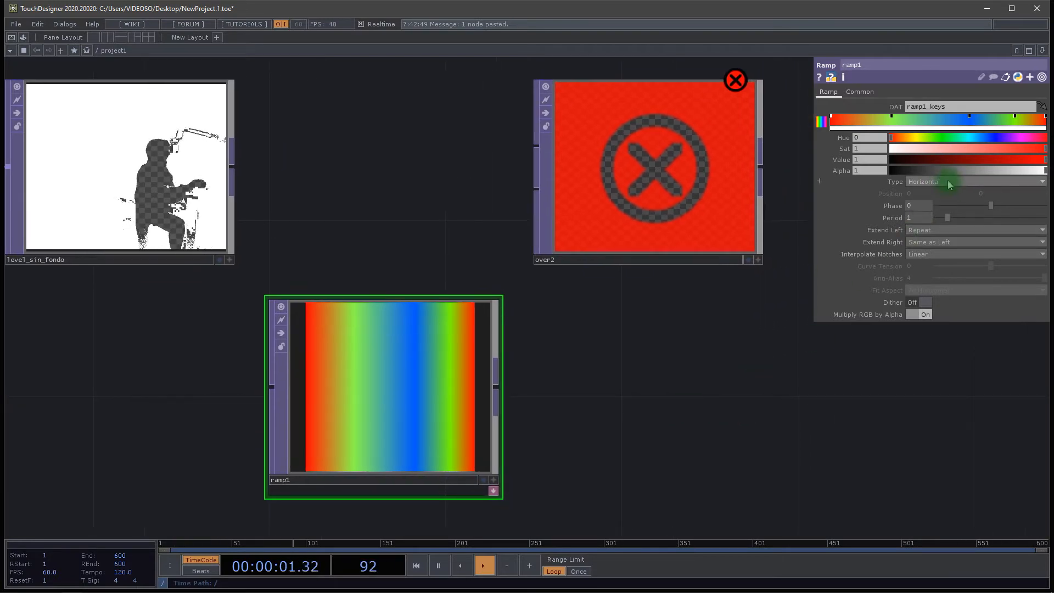
# Try the Radial ramp type with a saturation of 0 on the first colour key, then undo the saturation change.
pyautogui.click(949, 181)
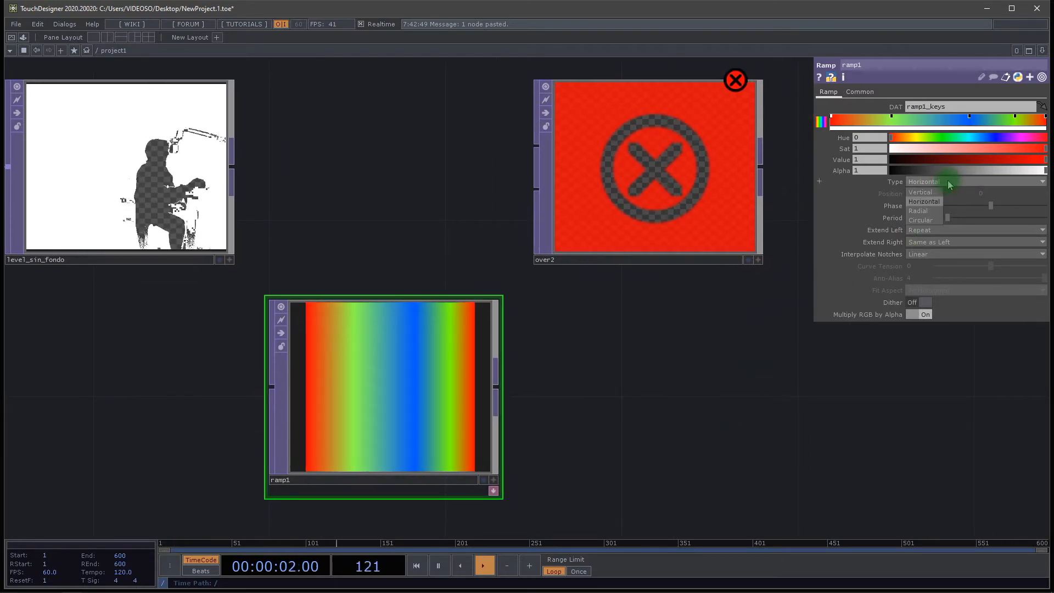
pyautogui.click(928, 211)
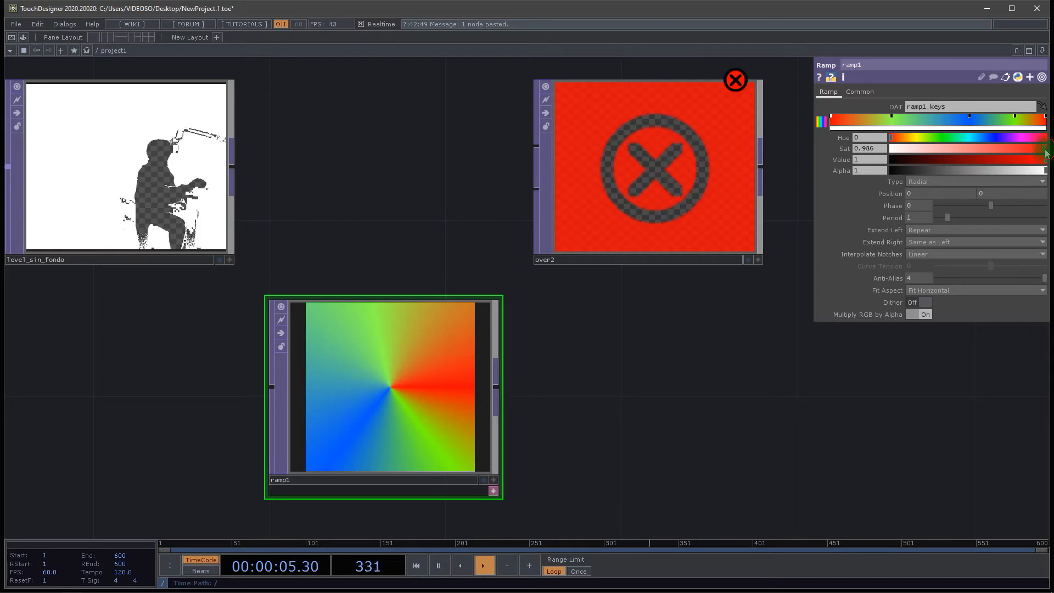
pyautogui.moveTo(1047, 153); pyautogui.dragTo(812, 144)
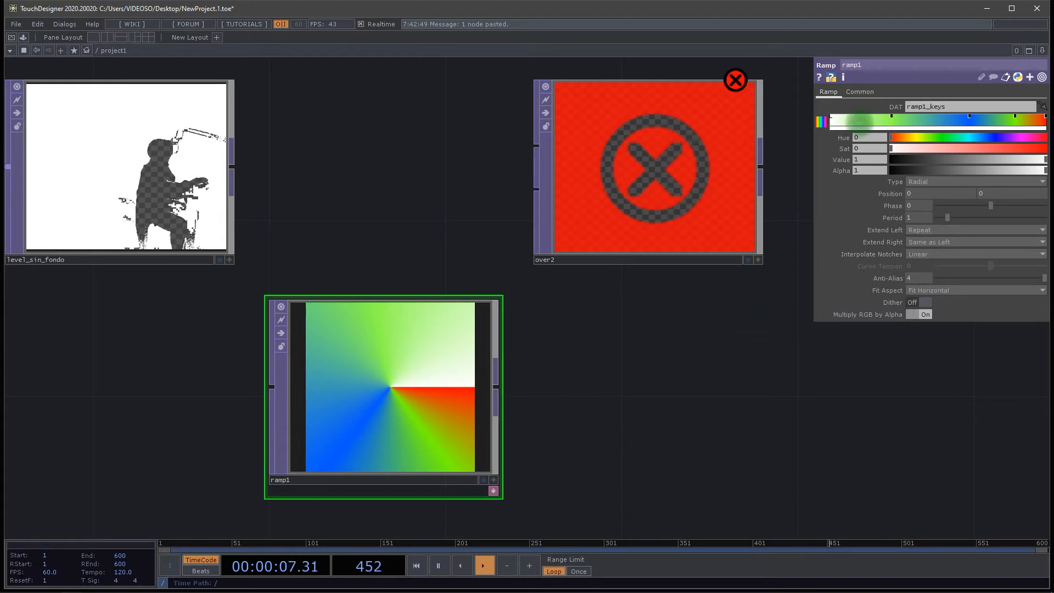
pyautogui.hotkey('ctrl', 'z')
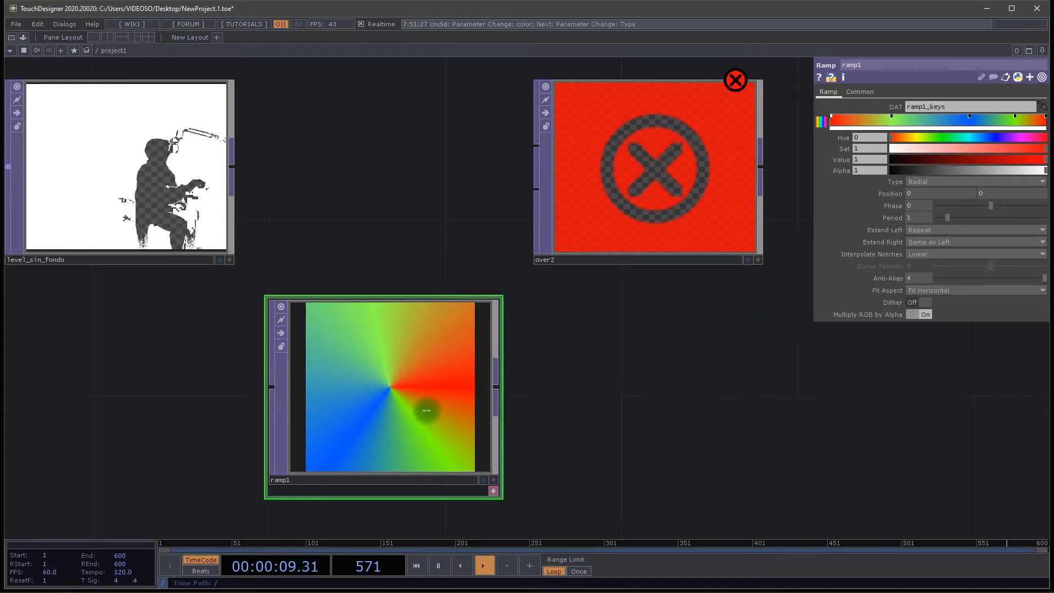
# Set the ramp type to Circular and animate its Phase with a running time expression divided by 5.
pyautogui.click(920, 182)
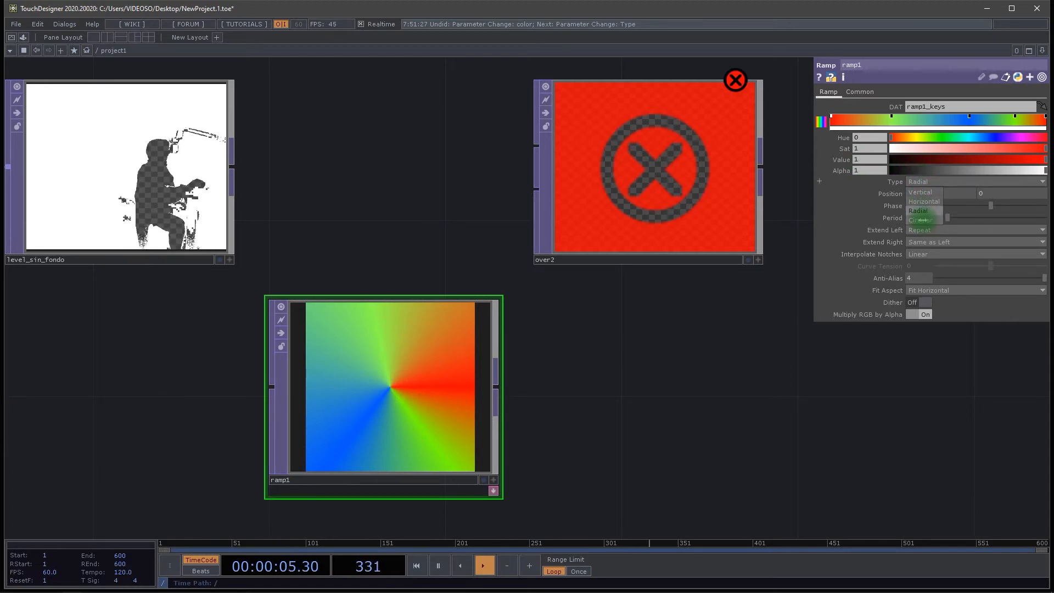
pyautogui.click(921, 220)
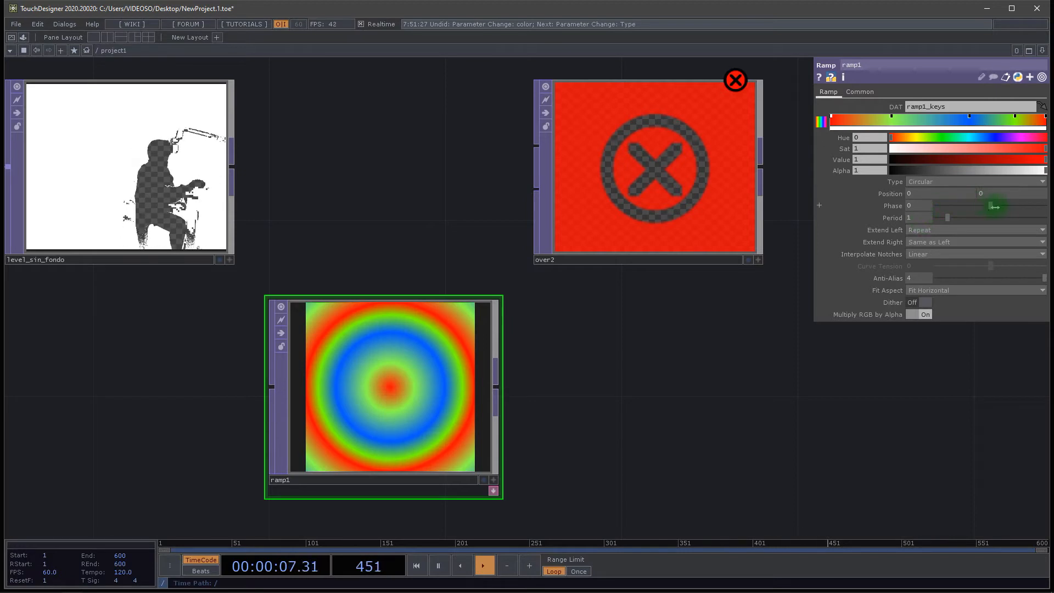
pyautogui.moveTo(994, 206); pyautogui.dragTo(938, 217)
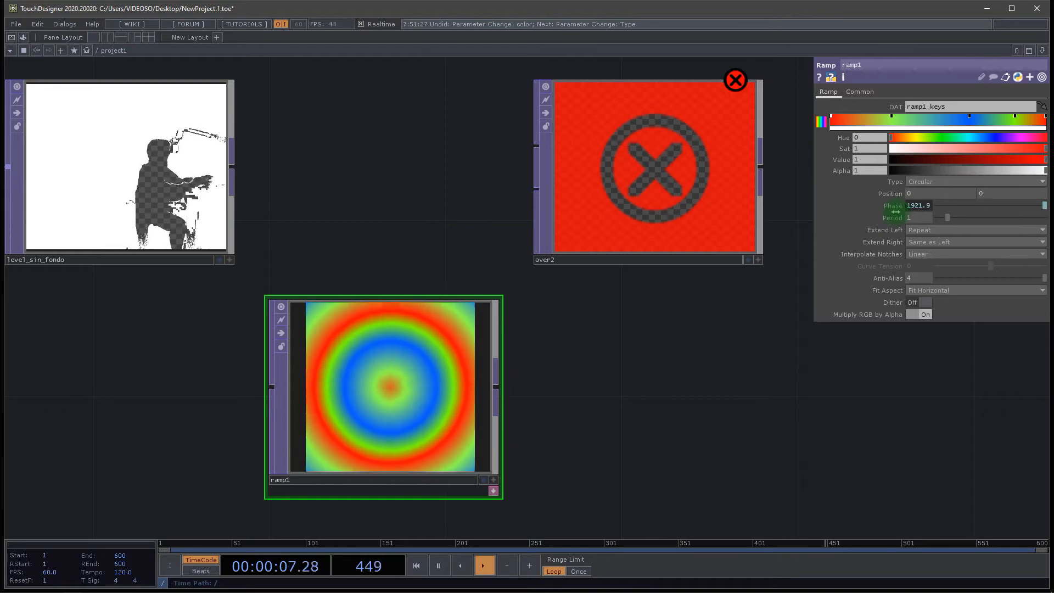
pyautogui.click(923, 205)
pyautogui.click(970, 214)
pyautogui.write('/5')
pyautogui.press('Return')
# Connect ramp1 to the second input of over2 and level_sin_fondo to its first input.
pyautogui.click(629, 444)
pyautogui.click(666, 353)
pyautogui.moveTo(666, 354); pyautogui.dragTo(647, 394)
pyautogui.click(575, 186)
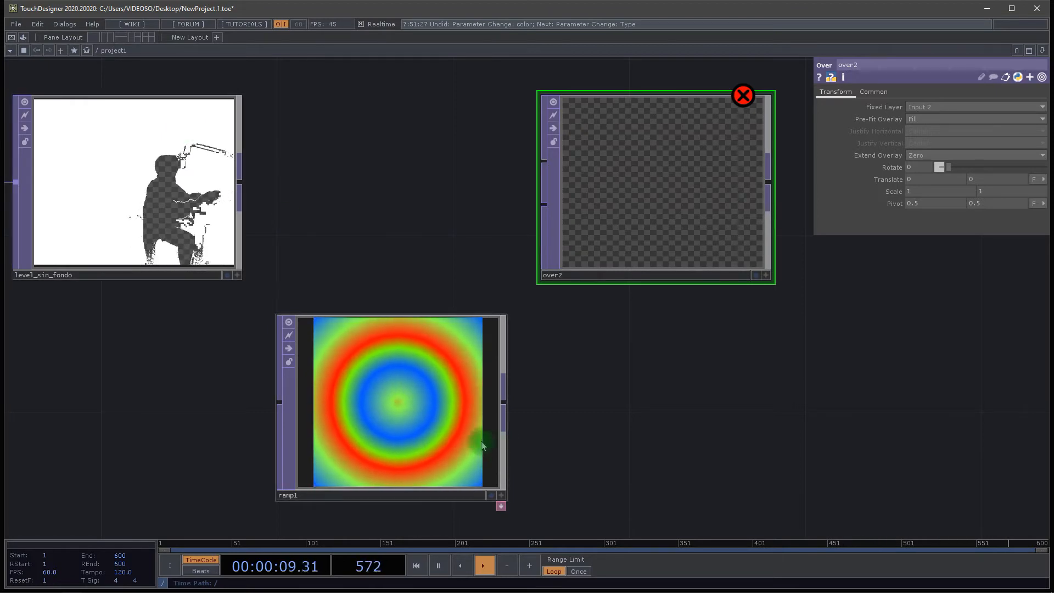
pyautogui.click(504, 402)
pyautogui.click(542, 228)
pyautogui.moveTo(634, 219); pyautogui.dragTo(705, 254)
pyautogui.moveTo(728, 388); pyautogui.dragTo(700, 426)
pyautogui.click(214, 217)
pyautogui.click(607, 193)
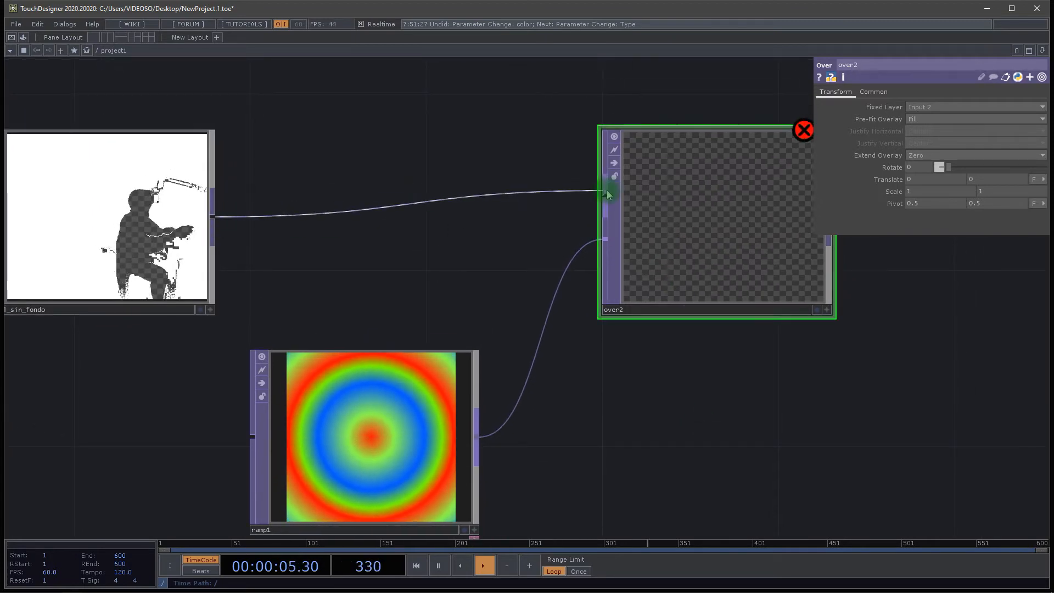
# Move over2 further right and bring ramp1 up and right to space out the connected nodes.
pyautogui.moveTo(730, 400); pyautogui.dragTo(536, 331)
pyautogui.moveTo(541, 144); pyautogui.dragTo(630, 143)
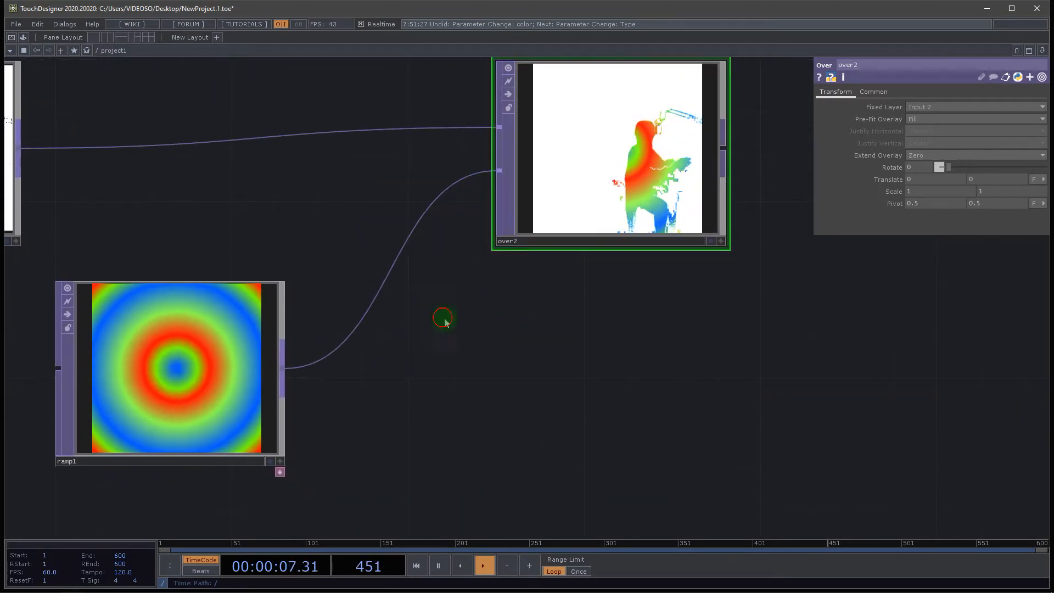
pyautogui.moveTo(444, 318); pyautogui.dragTo(578, 327)
pyautogui.moveTo(309, 325); pyautogui.dragTo(397, 282)
pyautogui.moveTo(610, 347); pyautogui.dragTo(463, 388)
pyautogui.moveTo(609, 228); pyautogui.dragTo(498, 344, button='middle')
# Connect the output of level_sin_fondo to the input of ramp1.
pyautogui.click(281, 363)
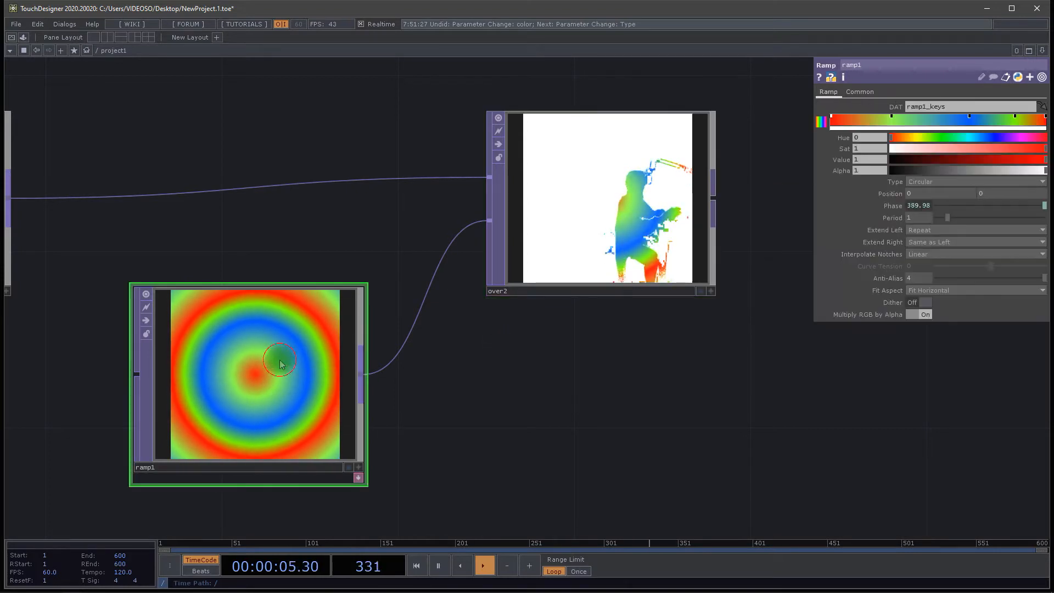
pyautogui.moveTo(488, 393); pyautogui.dragTo(601, 376)
pyautogui.moveTo(447, 201); pyautogui.dragTo(504, 207)
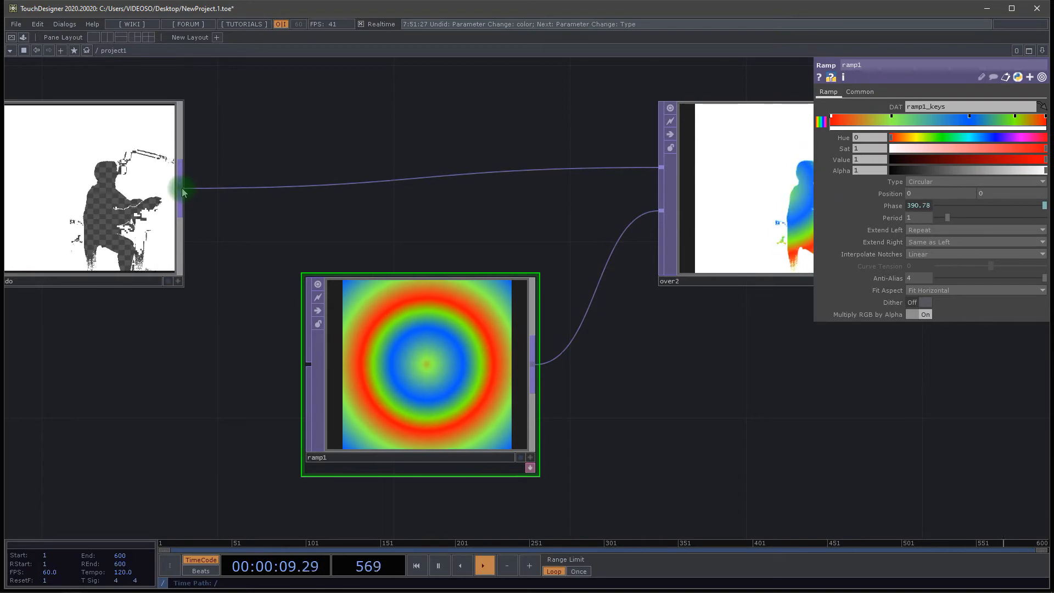
pyautogui.moveTo(193, 214); pyautogui.dragTo(242, 216)
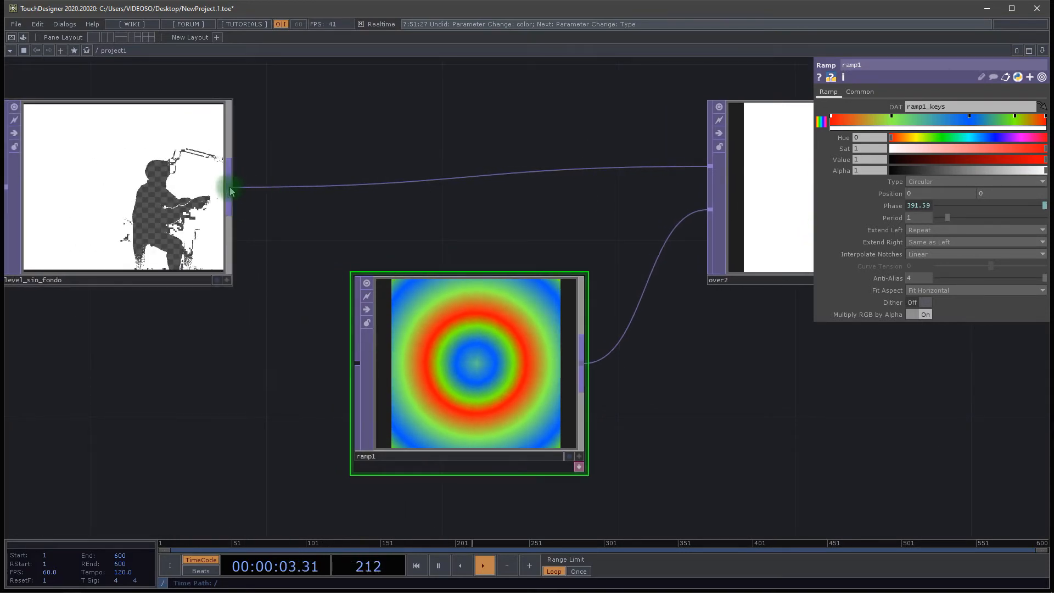
pyautogui.moveTo(230, 191); pyautogui.dragTo(360, 361)
# Move over2 down and to the right, away from ramp1 in the network.
pyautogui.moveTo(629, 431); pyautogui.dragTo(318, 435)
pyautogui.moveTo(686, 366); pyautogui.dragTo(613, 381)
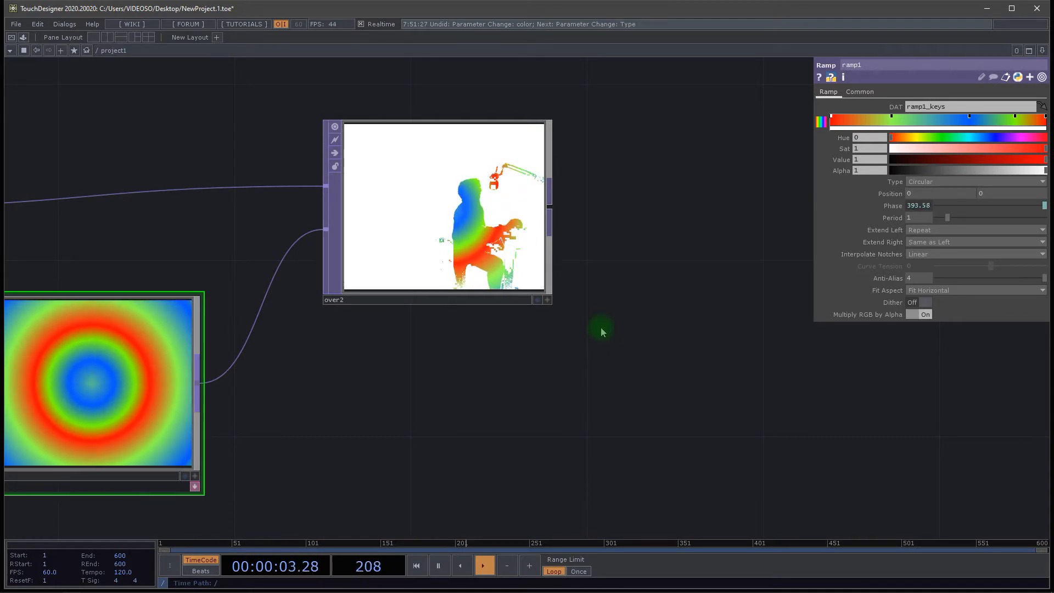
pyautogui.moveTo(638, 294); pyautogui.dragTo(556, 318)
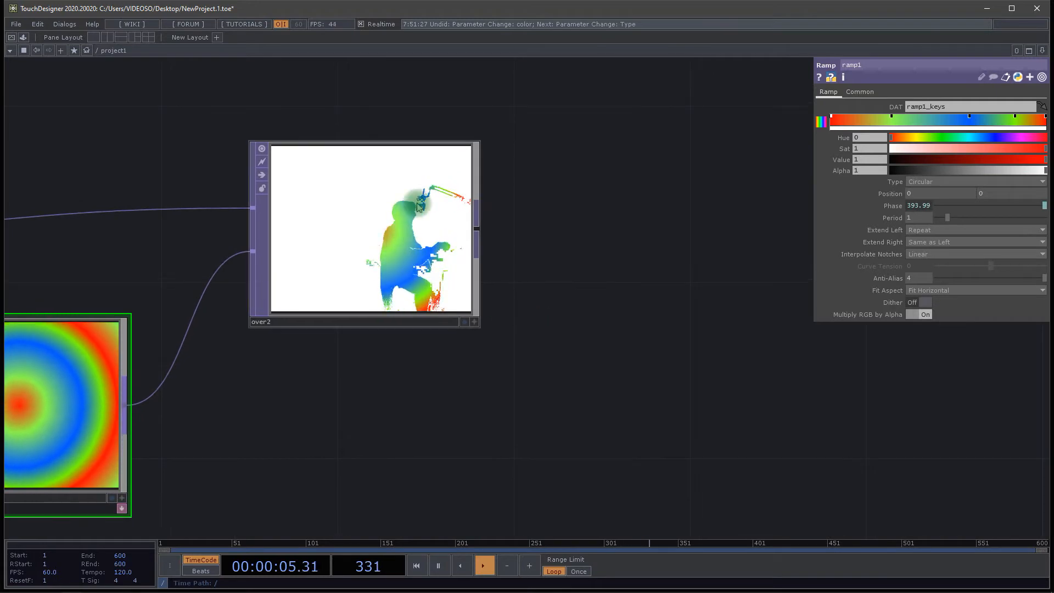
pyautogui.moveTo(424, 218); pyautogui.dragTo(471, 244)
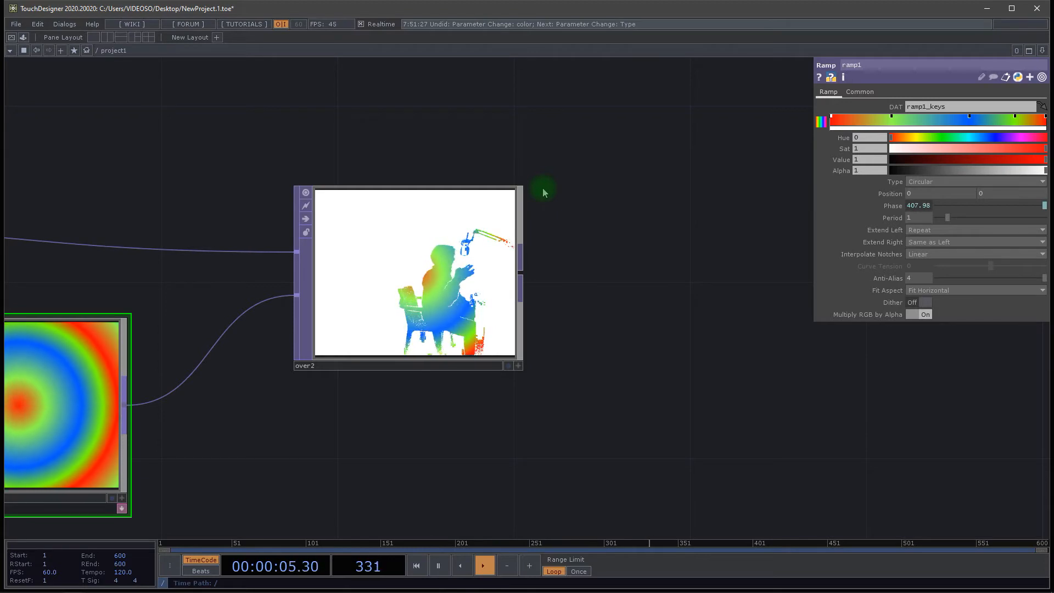
pyautogui.moveTo(649, 305); pyautogui.dragTo(647, 273)
pyautogui.moveTo(628, 329); pyautogui.dragTo(626, 314)
# Shift over2 further down and right so it sits closer above the select_mano_derecha node.
pyautogui.scroll(5, 626, 314)
pyautogui.scroll(-8, 627, 314)
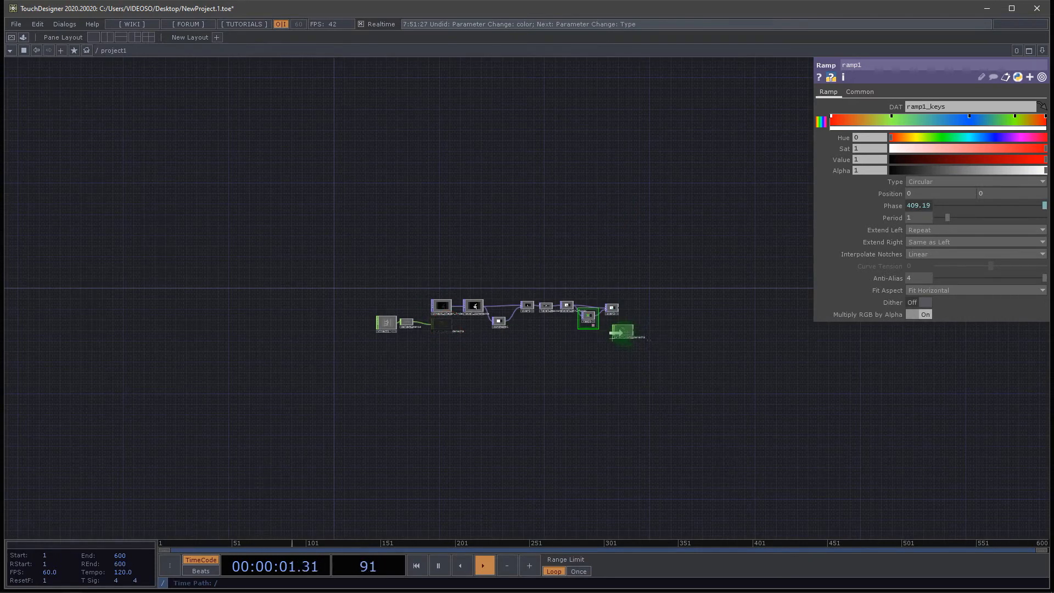
pyautogui.scroll(10, 637, 332)
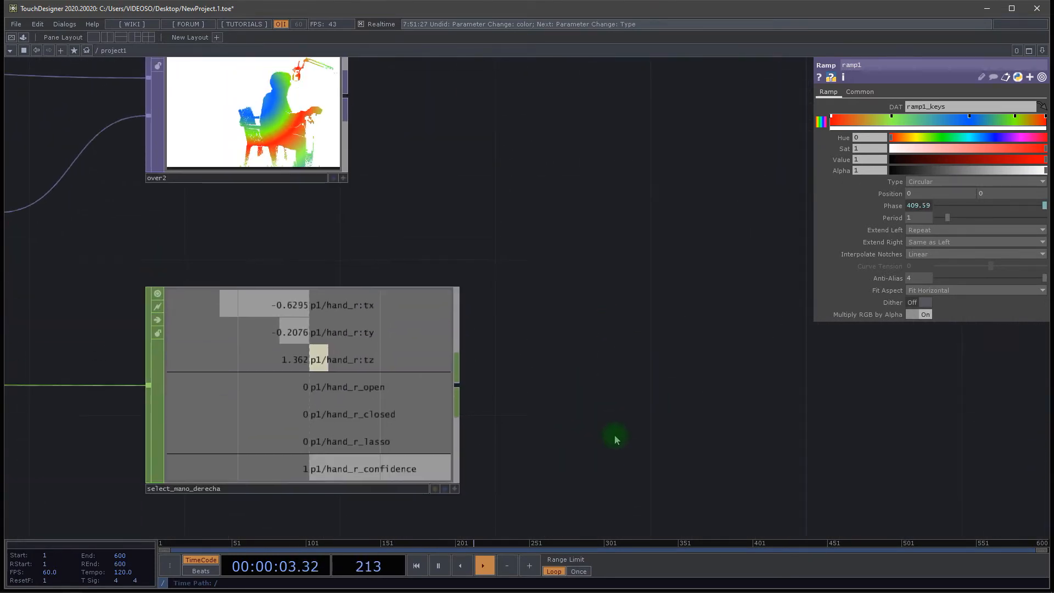
pyautogui.moveTo(196, 167); pyautogui.dragTo(274, 207)
pyautogui.moveTo(476, 235); pyautogui.dragTo(535, 278)
pyautogui.scroll(-3, 535, 279)
pyautogui.scroll(-1, 534, 279)
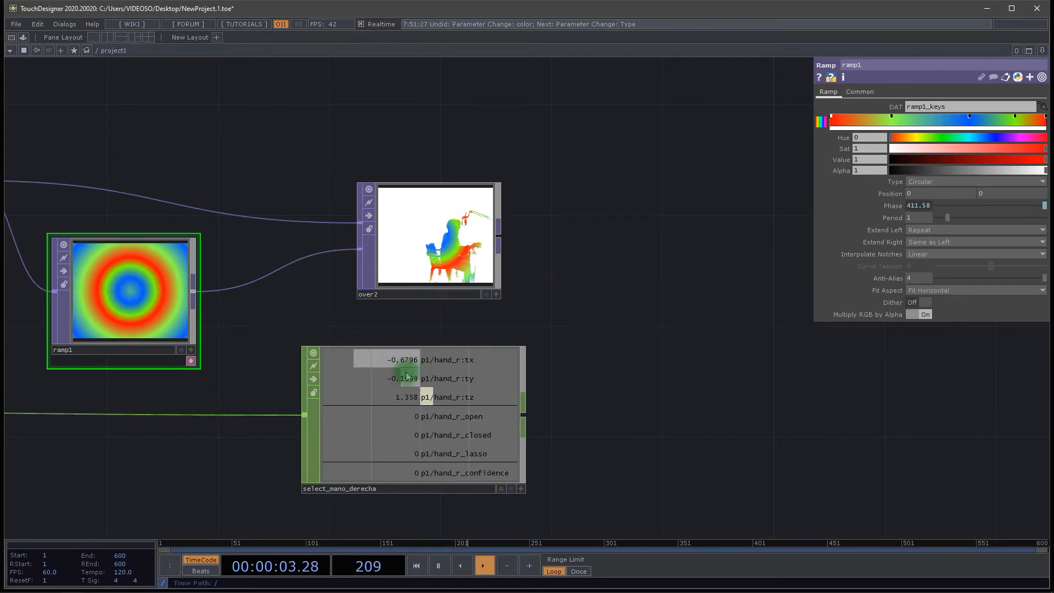
pyautogui.scroll(-5, 617, 372)
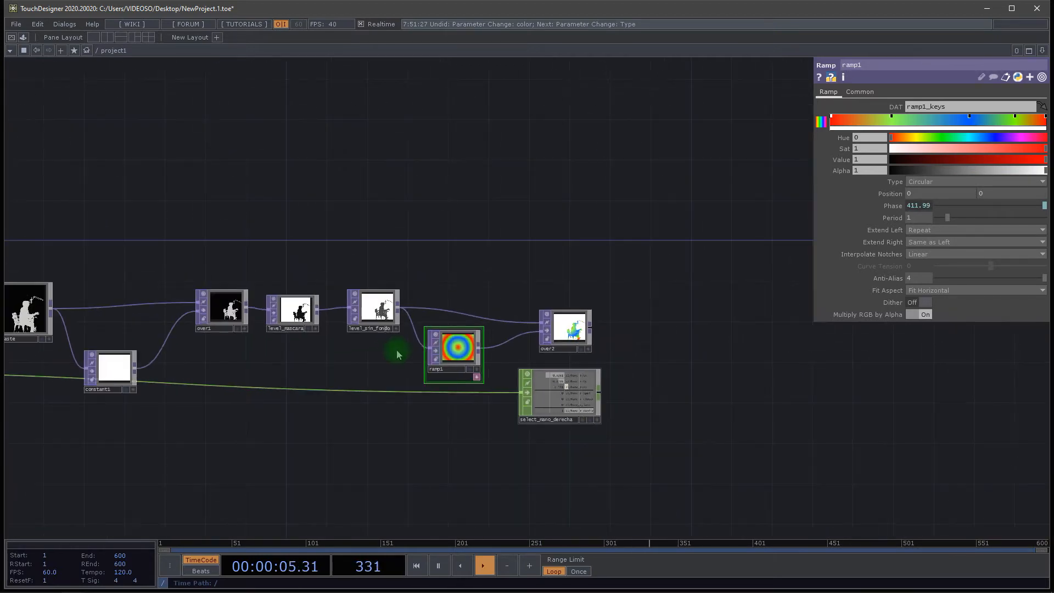
# Turn on Mirror Image for the kinect_player_index node.
pyautogui.moveTo(297, 434); pyautogui.dragTo(529, 395)
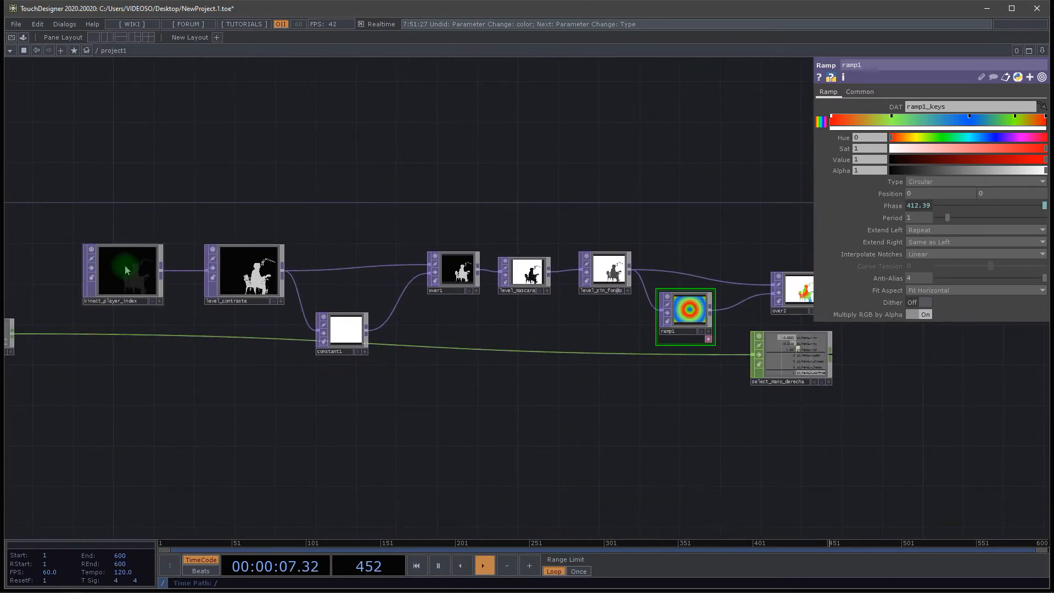
pyautogui.click(125, 267)
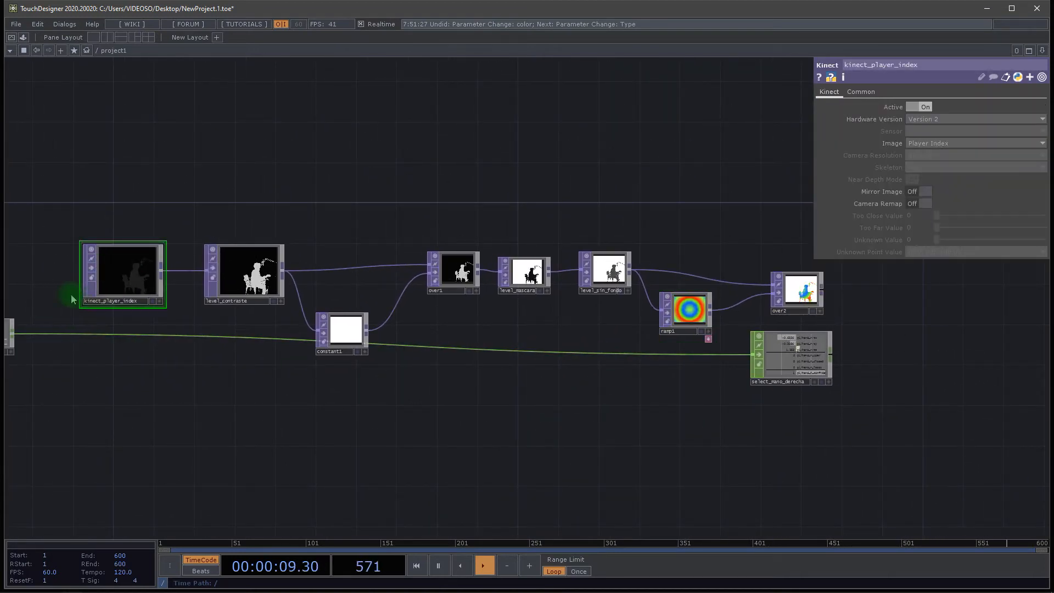
pyautogui.scroll(3, 71, 294)
pyautogui.moveTo(257, 343); pyautogui.dragTo(318, 370)
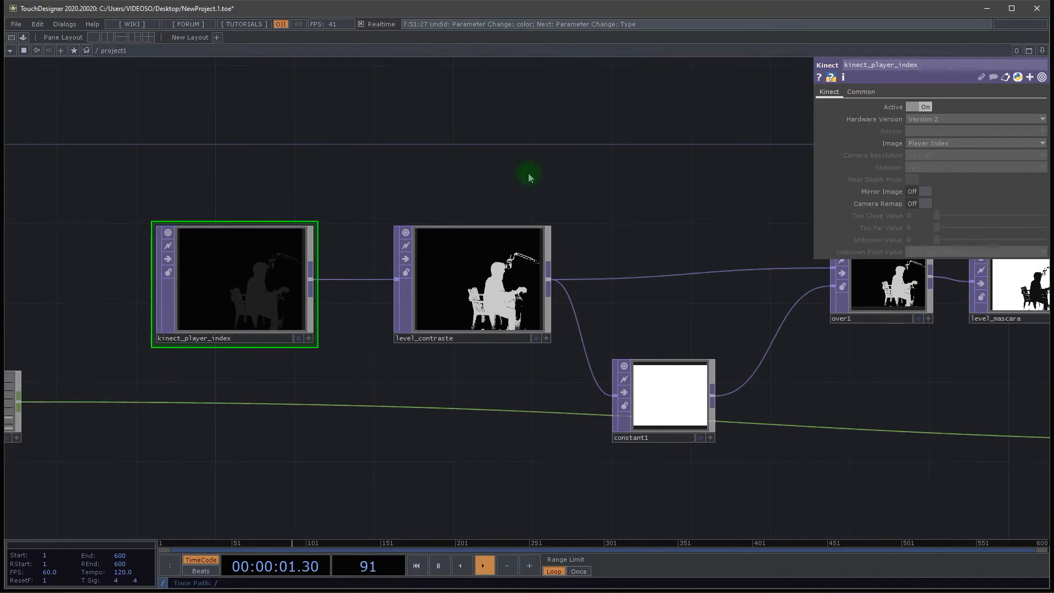
pyautogui.click(921, 191)
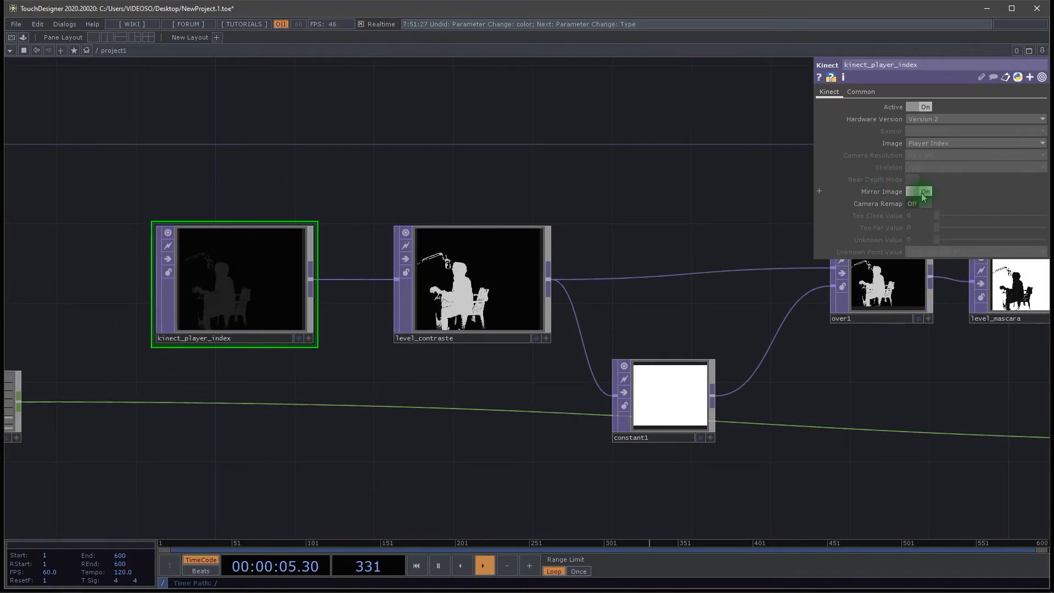
# Move the select_mano_derecha node slightly up and to the right, directly beneath over2.
pyautogui.moveTo(930, 392); pyautogui.dragTo(457, 358)
pyautogui.moveTo(719, 458); pyautogui.dragTo(490, 453)
pyautogui.moveTo(948, 434); pyautogui.dragTo(703, 408)
pyautogui.moveTo(739, 248); pyautogui.dragTo(719, 312)
pyautogui.scroll(-3, 684, 373)
pyautogui.scroll(8, 680, 368)
pyautogui.moveTo(680, 368); pyautogui.dragTo(643, 248)
pyautogui.moveTo(702, 328); pyautogui.dragTo(697, 338)
pyautogui.scroll(-3, 697, 321)
pyautogui.moveTo(564, 413); pyautogui.dragTo(584, 367)
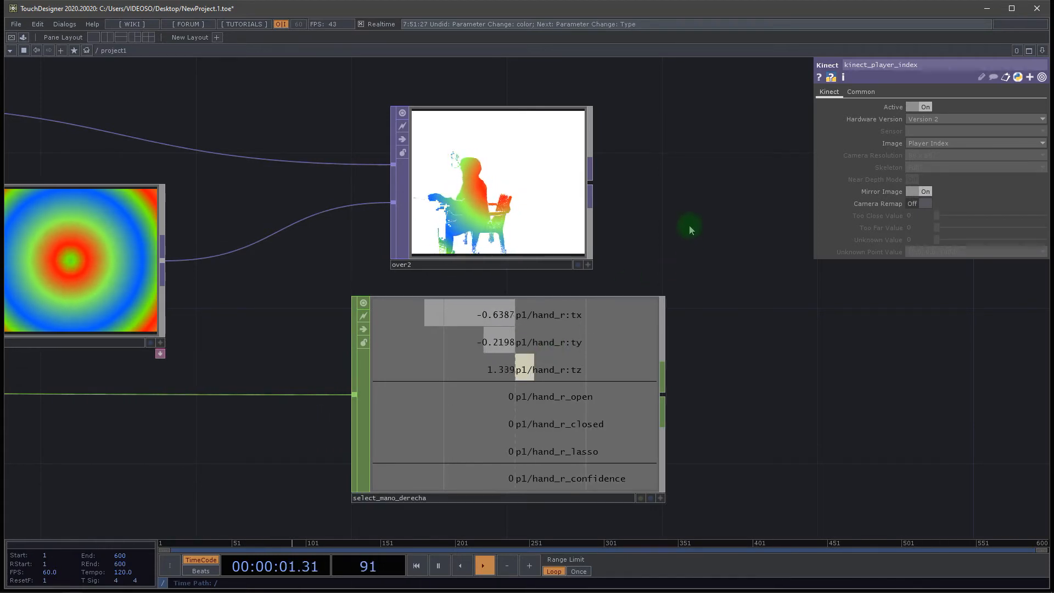
# Reposition over2 up and to the right, leaving more room above select_mano_derecha.
pyautogui.moveTo(643, 252); pyautogui.dragTo(543, 260)
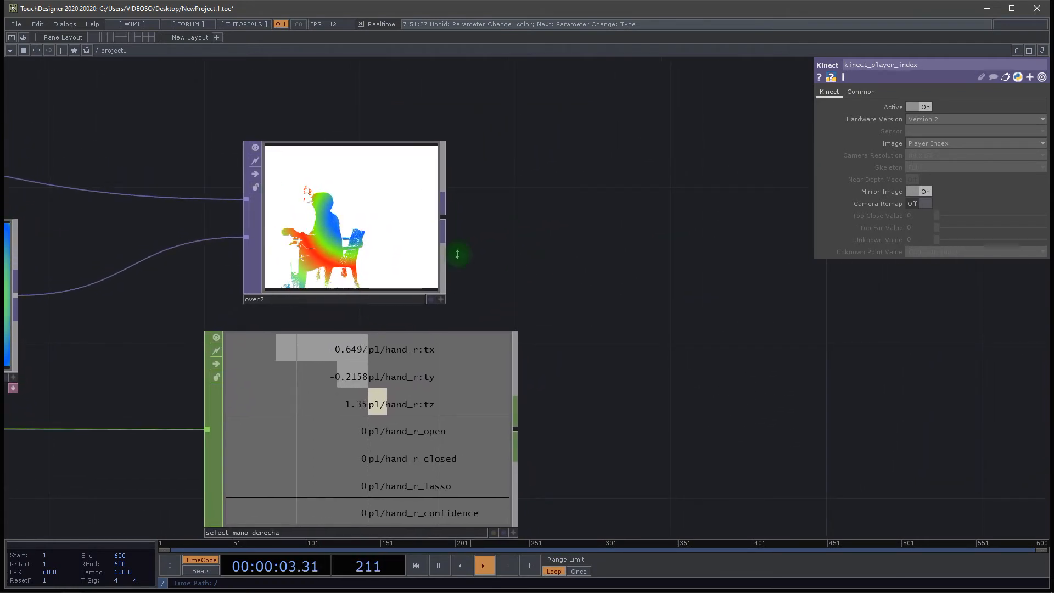
pyautogui.moveTo(681, 286); pyautogui.dragTo(609, 303)
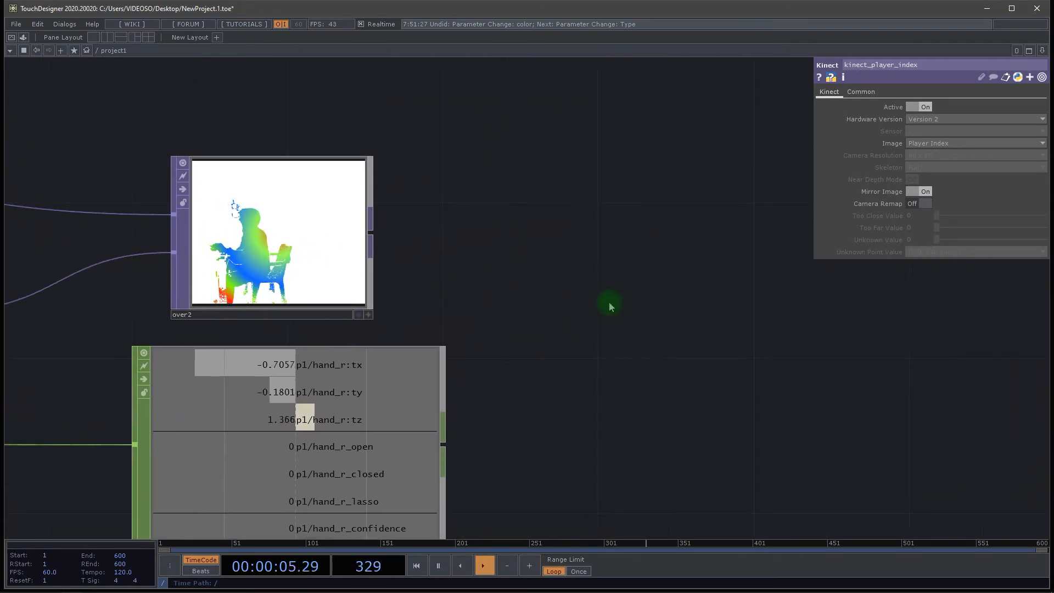
pyautogui.scroll(-3, 609, 303)
pyautogui.moveTo(506, 277); pyautogui.dragTo(438, 279)
pyautogui.moveTo(304, 237); pyautogui.dragTo(386, 210)
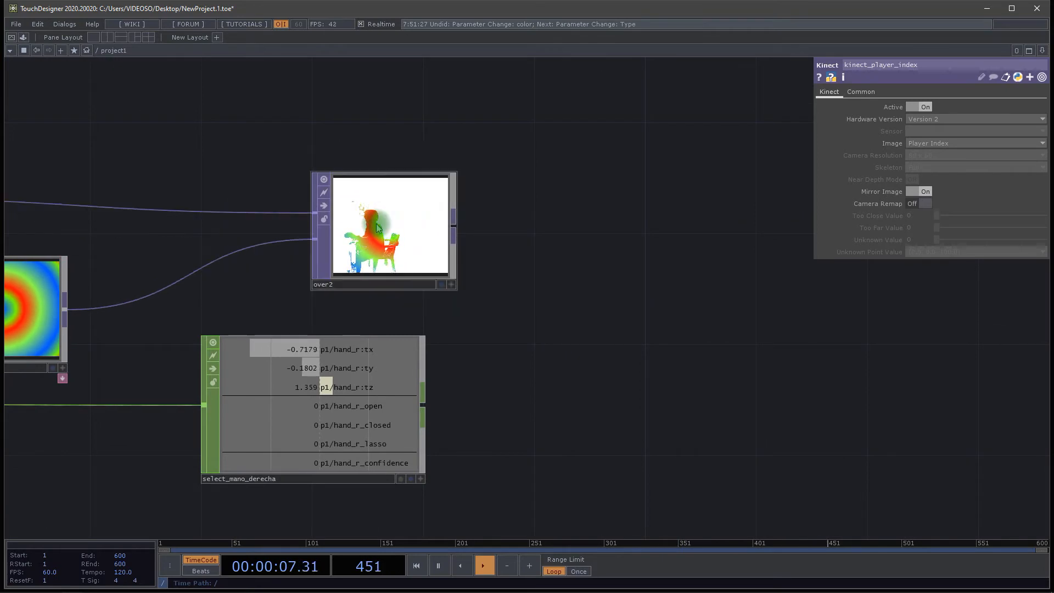
# Shift over2 to the left and add an Over TOP above and to the right of it.
pyautogui.moveTo(605, 219); pyautogui.dragTo(603, 258)
pyautogui.moveTo(415, 274); pyautogui.dragTo(365, 280)
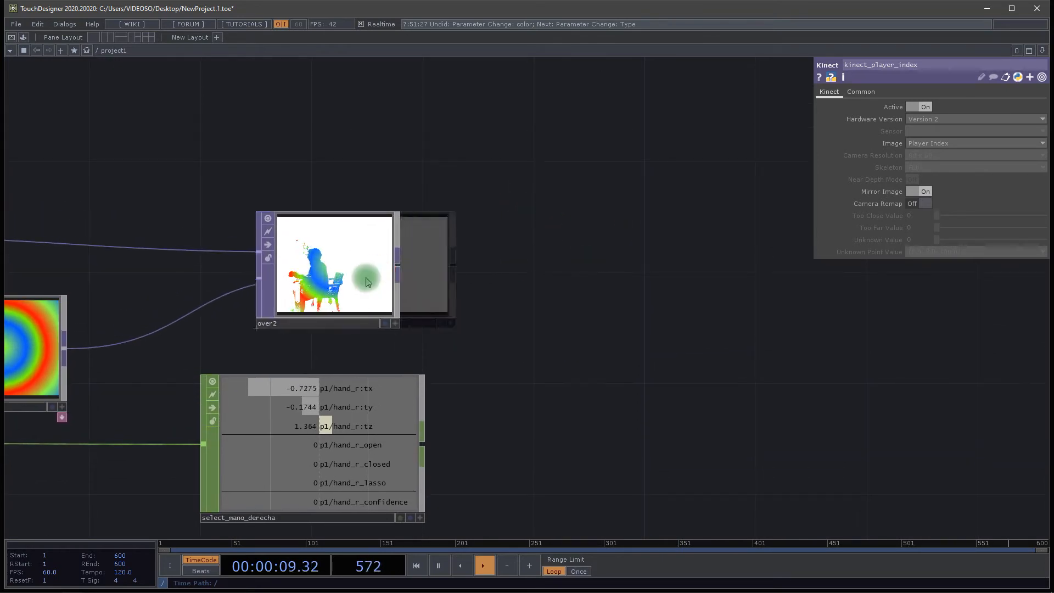
pyautogui.press('Tab')
pyautogui.write('ove')
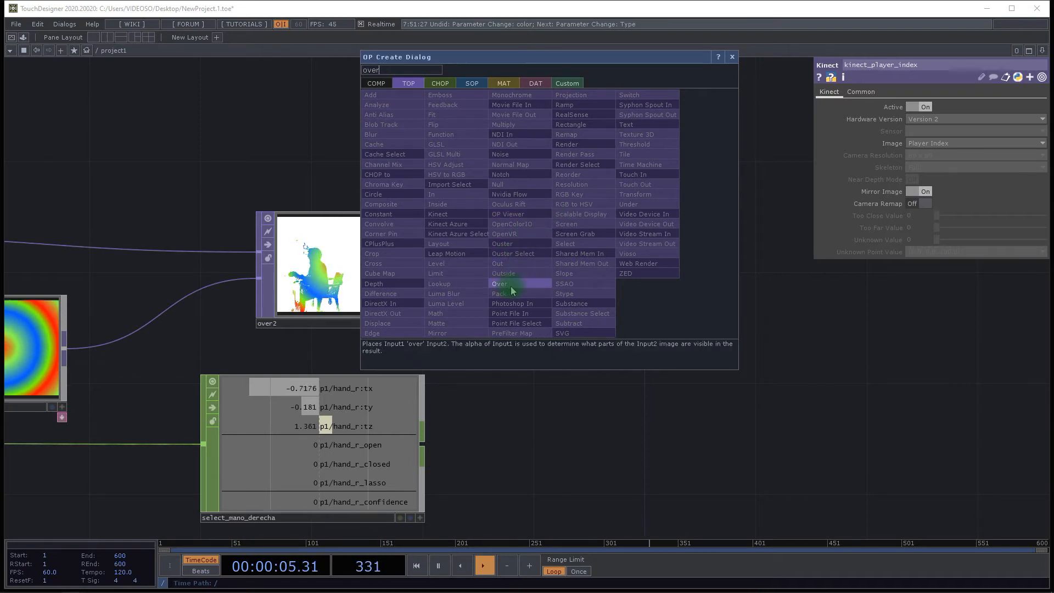
pyautogui.click(511, 287)
pyautogui.click(536, 229)
pyautogui.moveTo(538, 236); pyautogui.dragTo(608, 211)
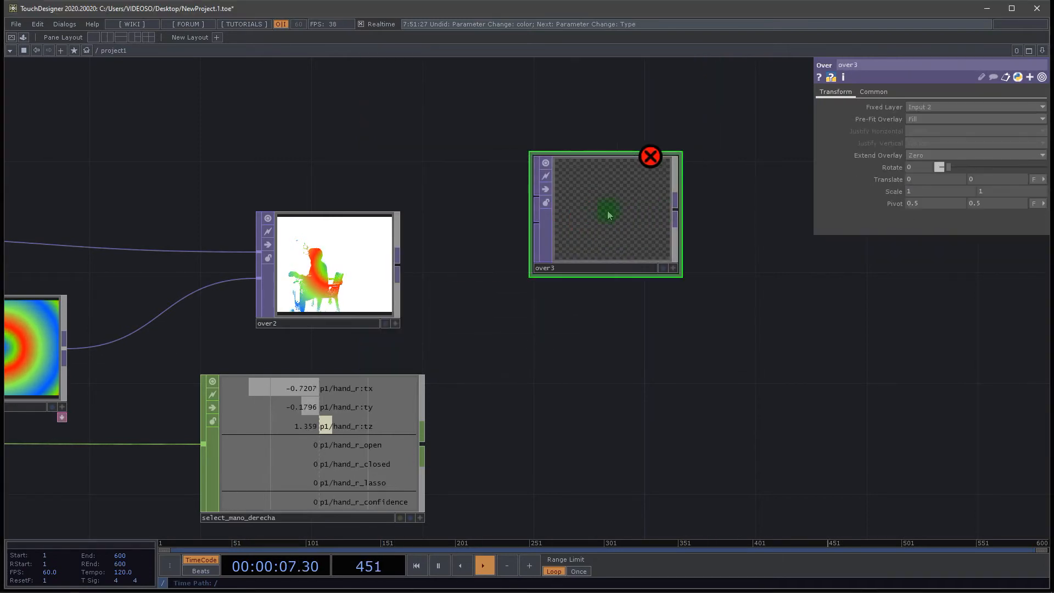
pyautogui.moveTo(487, 297); pyautogui.dragTo(513, 311)
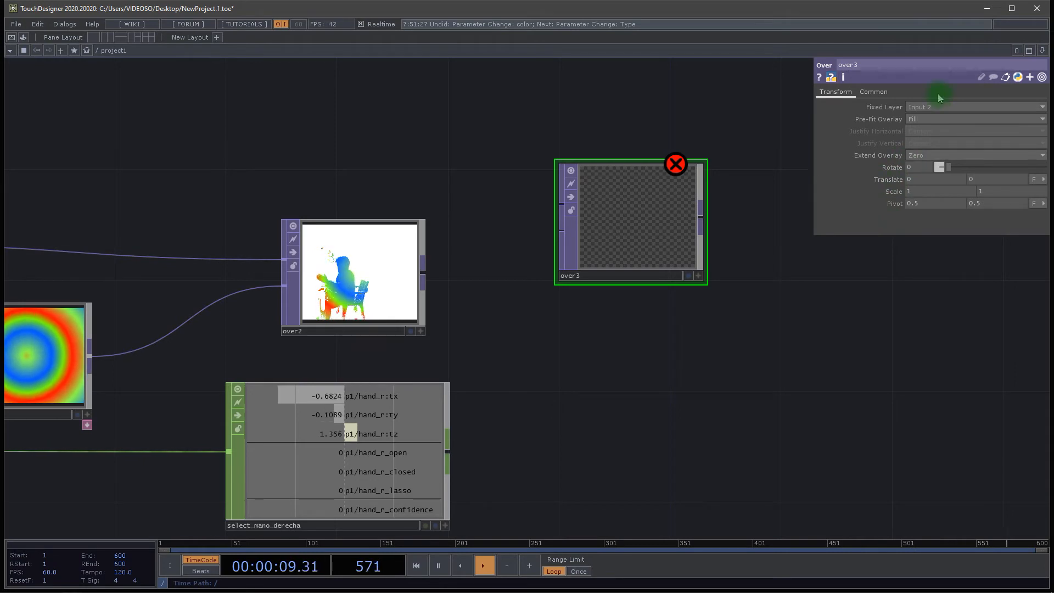
# Add a Circle TOP directly above over2.
pyautogui.moveTo(807, 400); pyautogui.dragTo(835, 411)
pyautogui.moveTo(432, 190); pyautogui.dragTo(500, 277)
pyautogui.doubleClick(373, 189)
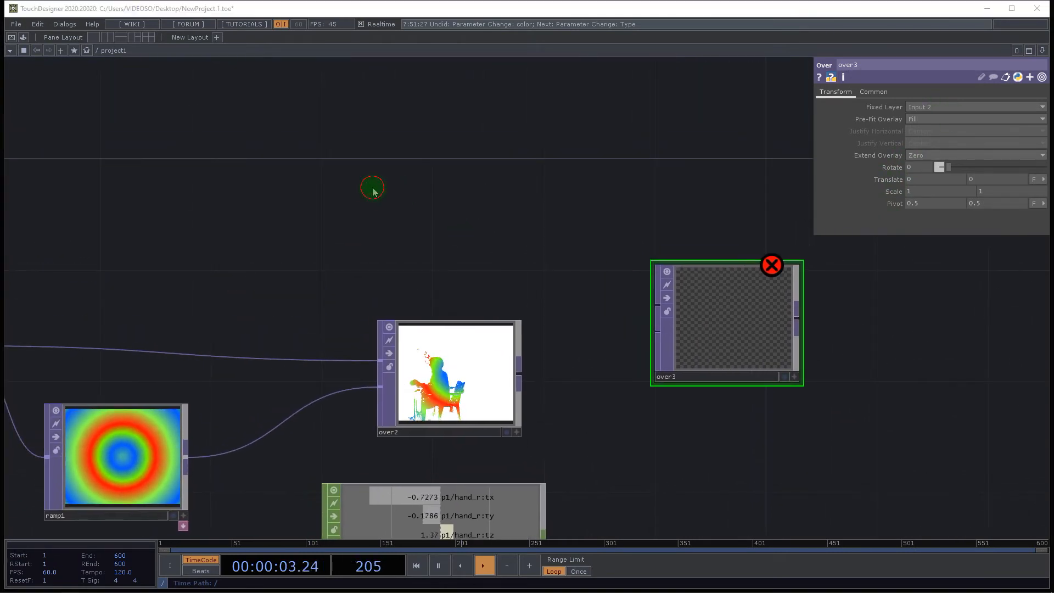
pyautogui.write('c')
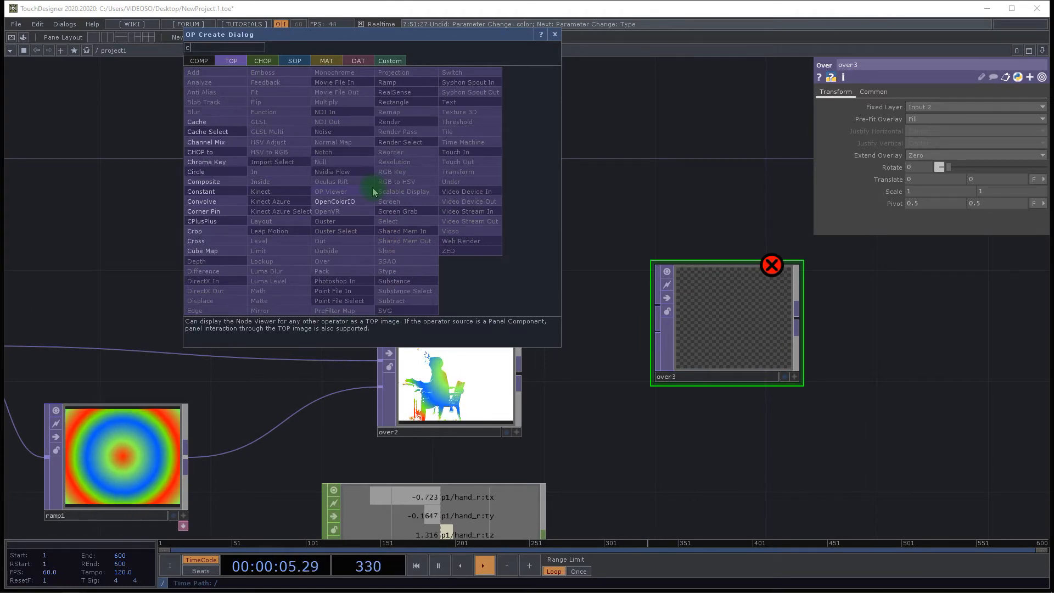
pyautogui.click(223, 178)
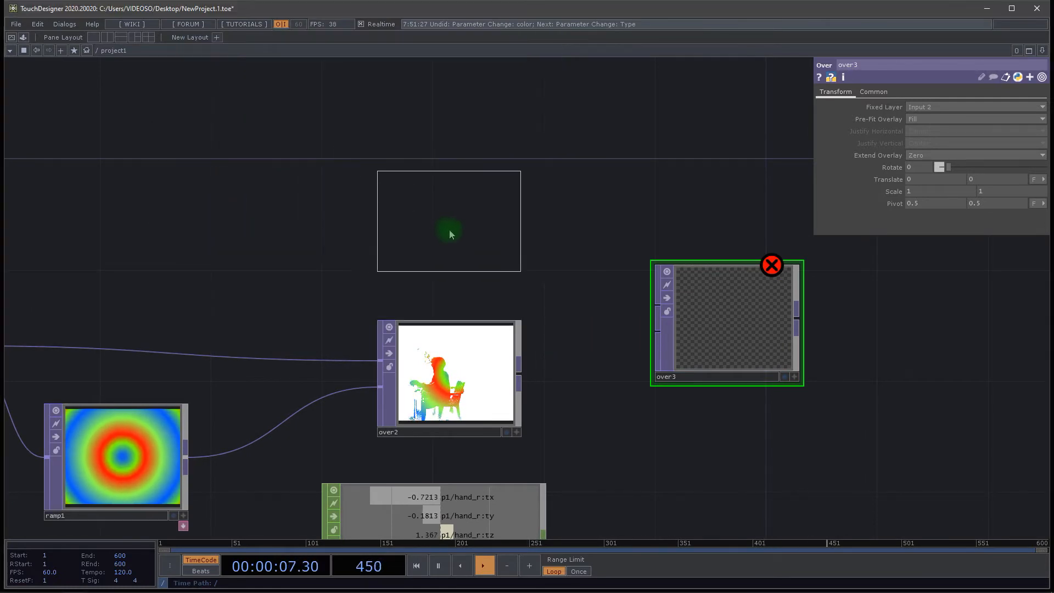
pyautogui.click(449, 233)
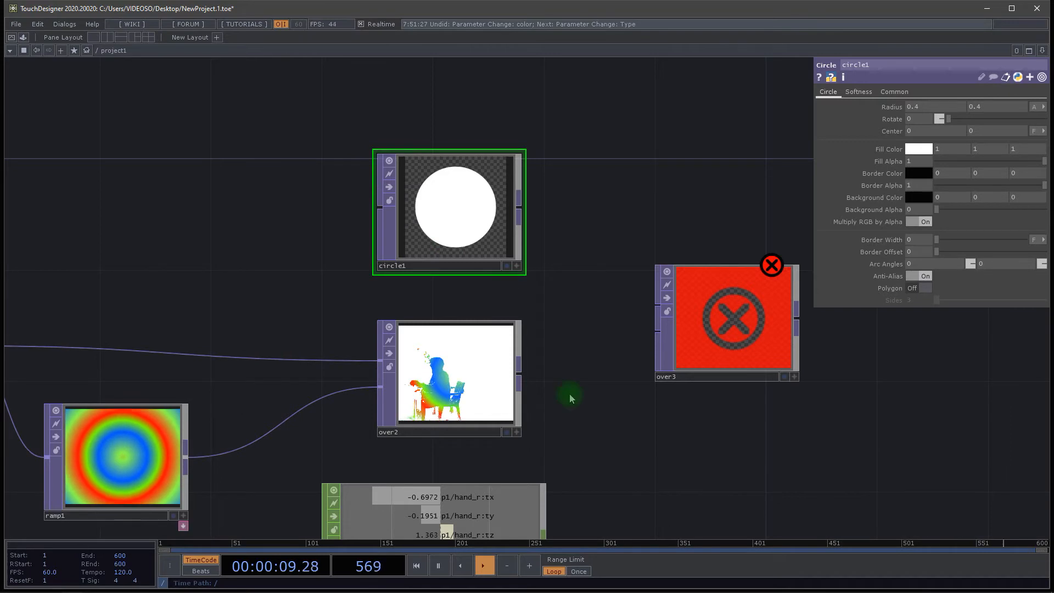
# Shift over3 further right and connect over2's output to its second input.
pyautogui.doubleClick(581, 410)
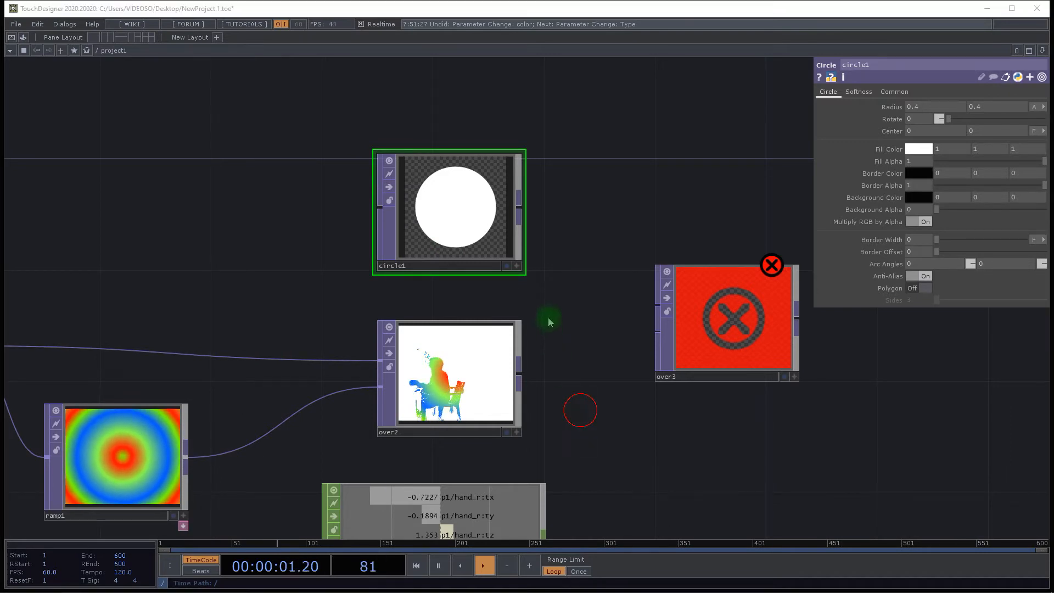
pyautogui.click(614, 132)
pyautogui.moveTo(567, 409); pyautogui.dragTo(536, 327)
pyautogui.moveTo(637, 345); pyautogui.dragTo(565, 350)
pyautogui.moveTo(344, 415); pyautogui.dragTo(345, 388)
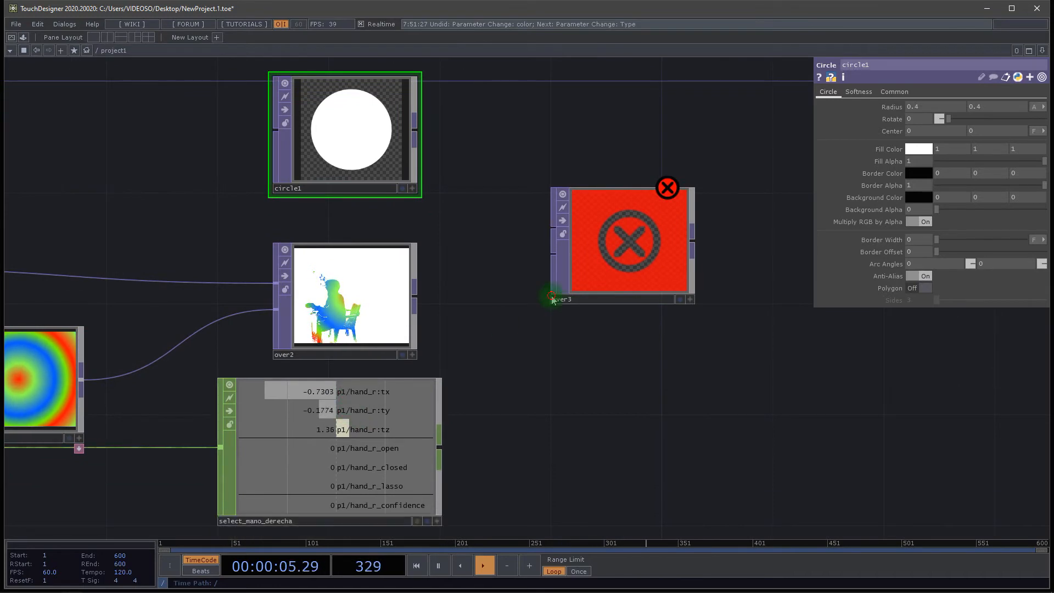
pyautogui.moveTo(649, 229); pyautogui.dragTo(703, 228)
pyautogui.click(700, 228)
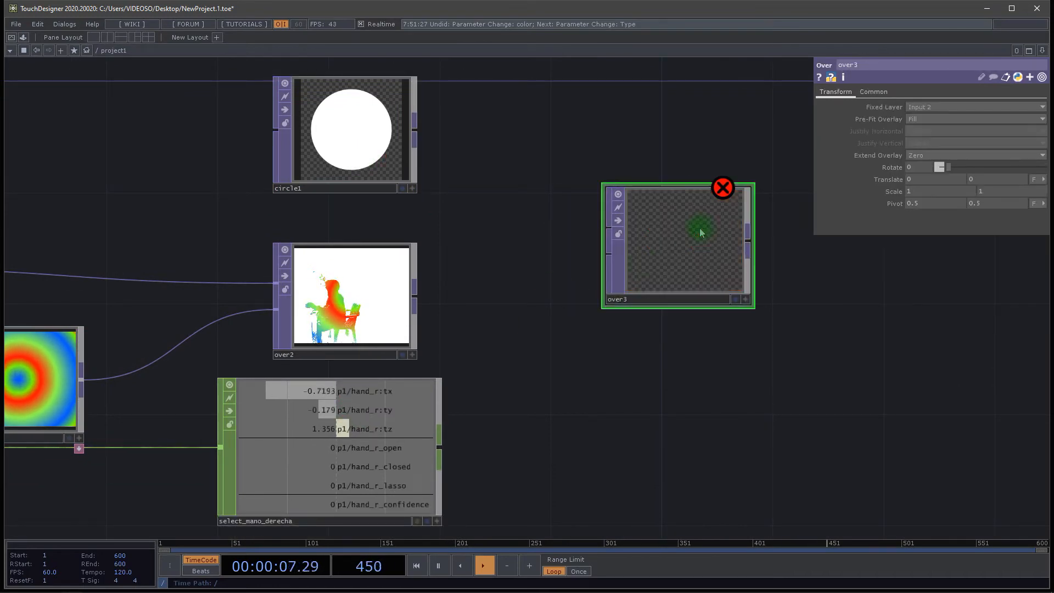
pyautogui.click(608, 254)
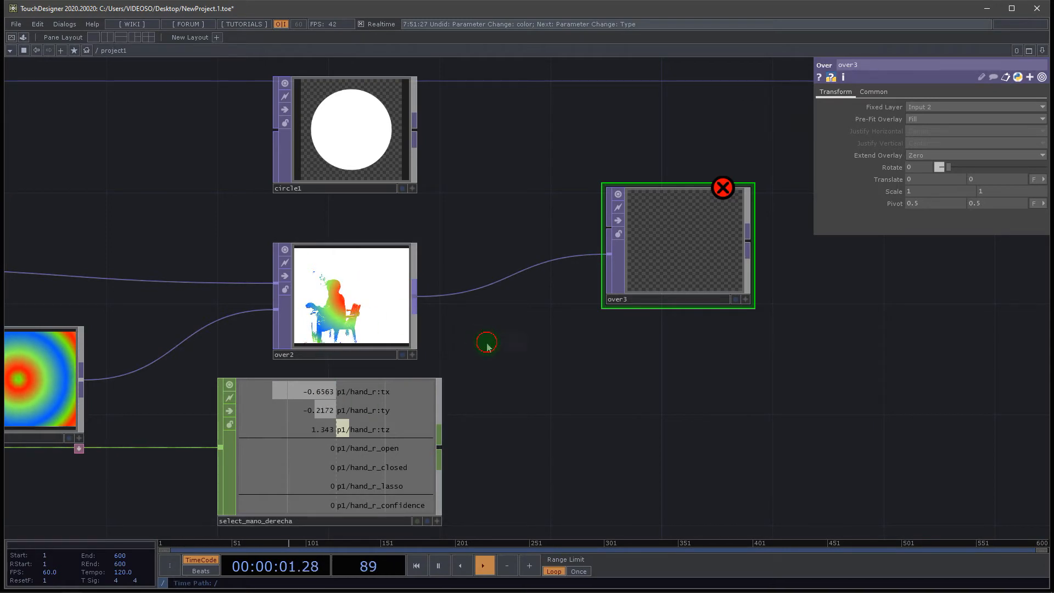
# Move over3 slightly up and to the left, between the heights of circle1 and over2.
pyautogui.moveTo(487, 344); pyautogui.dragTo(541, 388)
pyautogui.click(715, 308)
pyautogui.moveTo(716, 309); pyautogui.dragTo(677, 297)
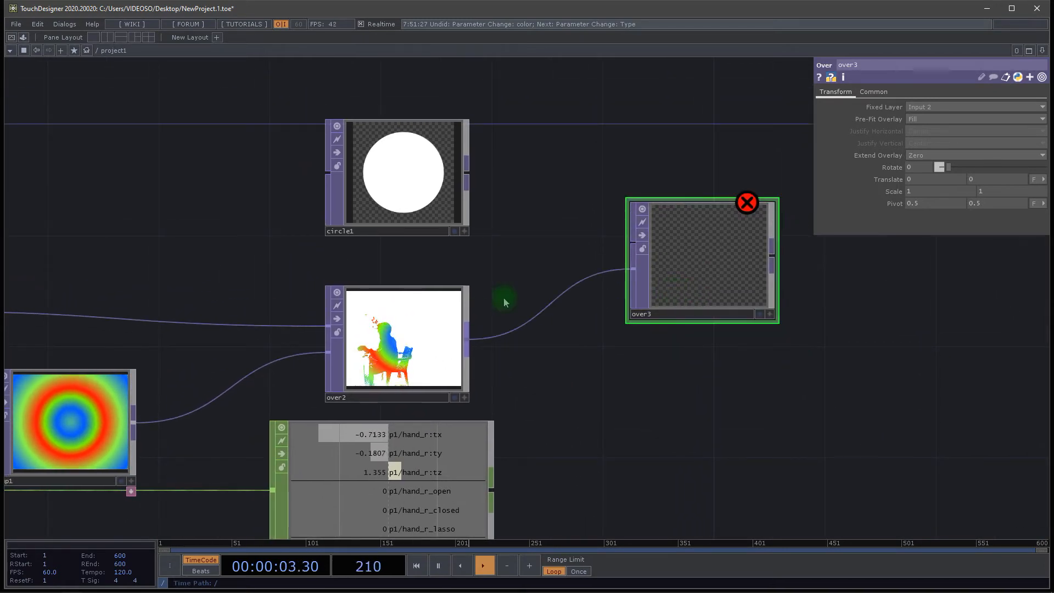
# Set circle1's Fill Color to blue (0, 0.184314, 1).
pyautogui.click(375, 185)
pyautogui.click(945, 98)
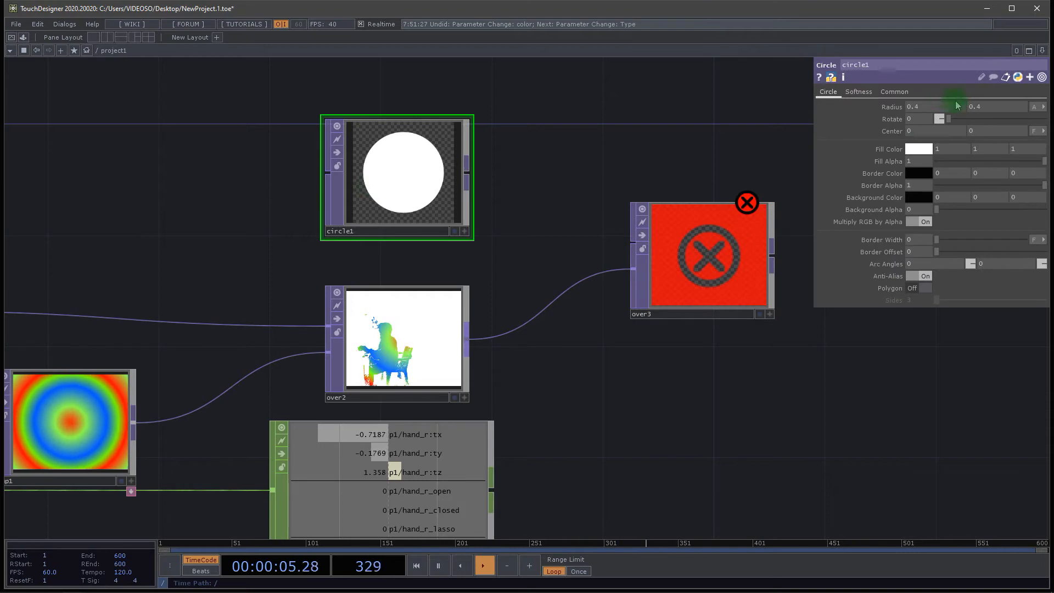
pyautogui.click(920, 150)
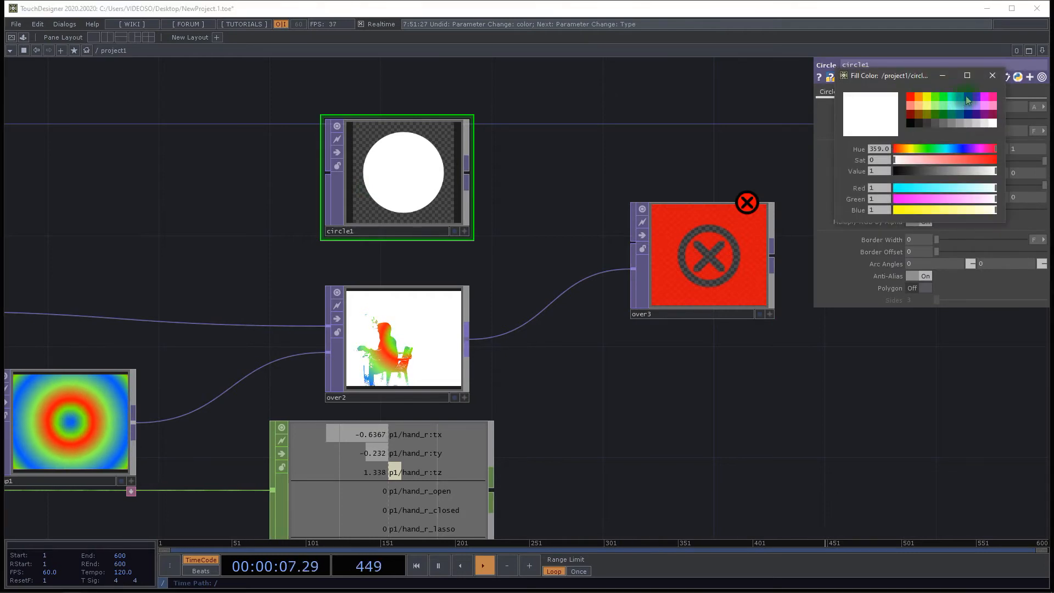
pyautogui.click(966, 96)
pyautogui.click(506, 163)
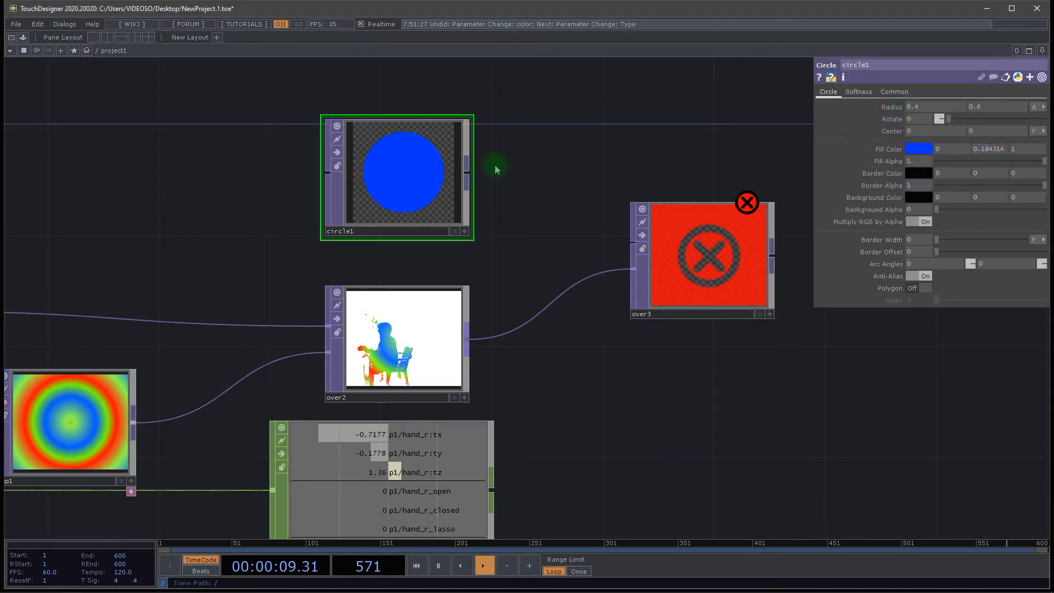
# Connect circle1 to over3's first input and set over3's Pre-Fit Overlay to Native Resolution.
pyautogui.moveTo(467, 174); pyautogui.dragTo(617, 236)
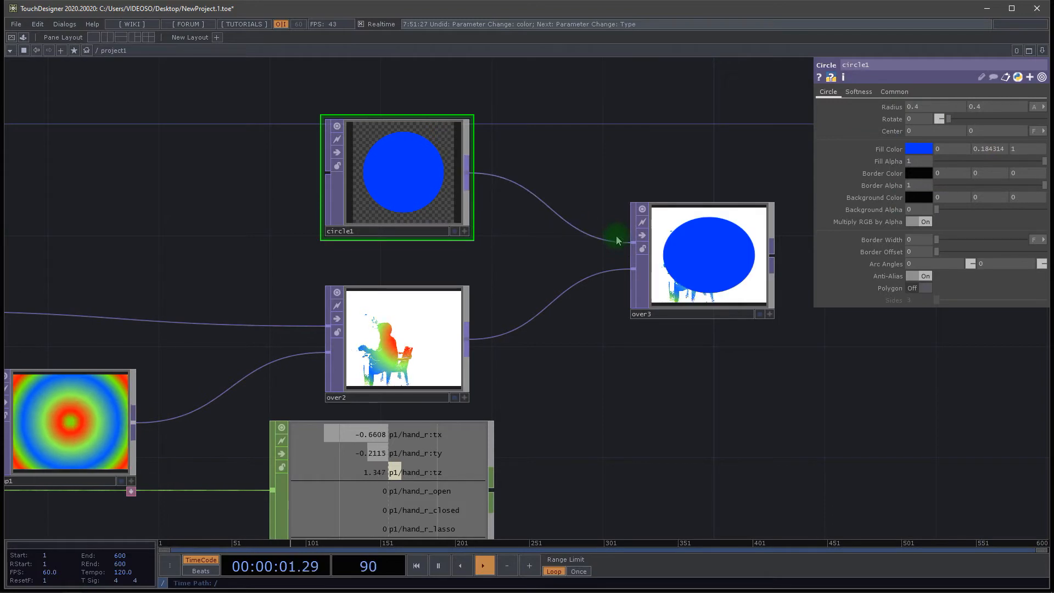
pyautogui.click(716, 262)
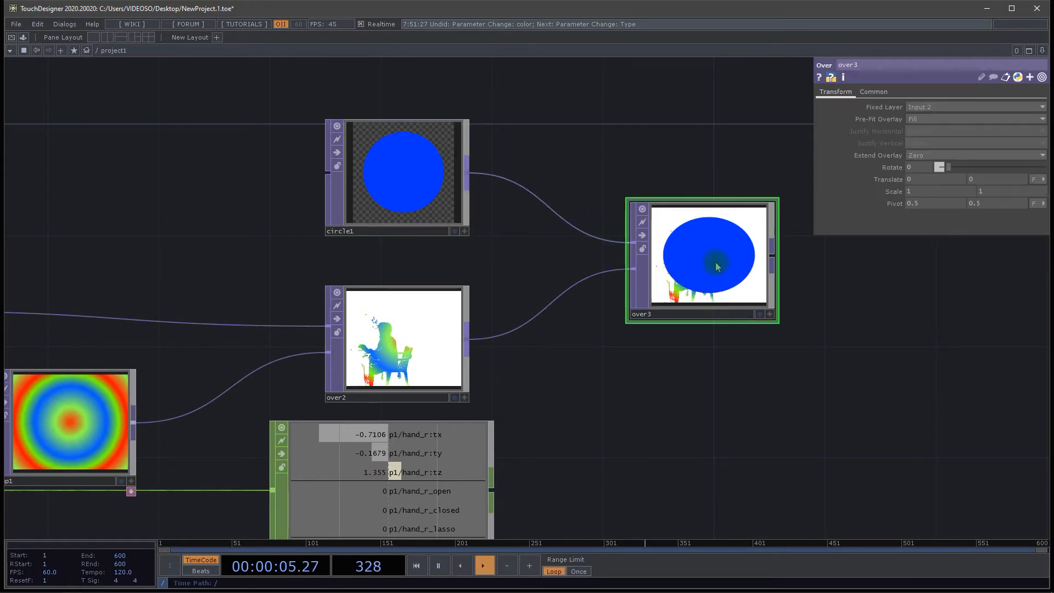
pyautogui.click(937, 119)
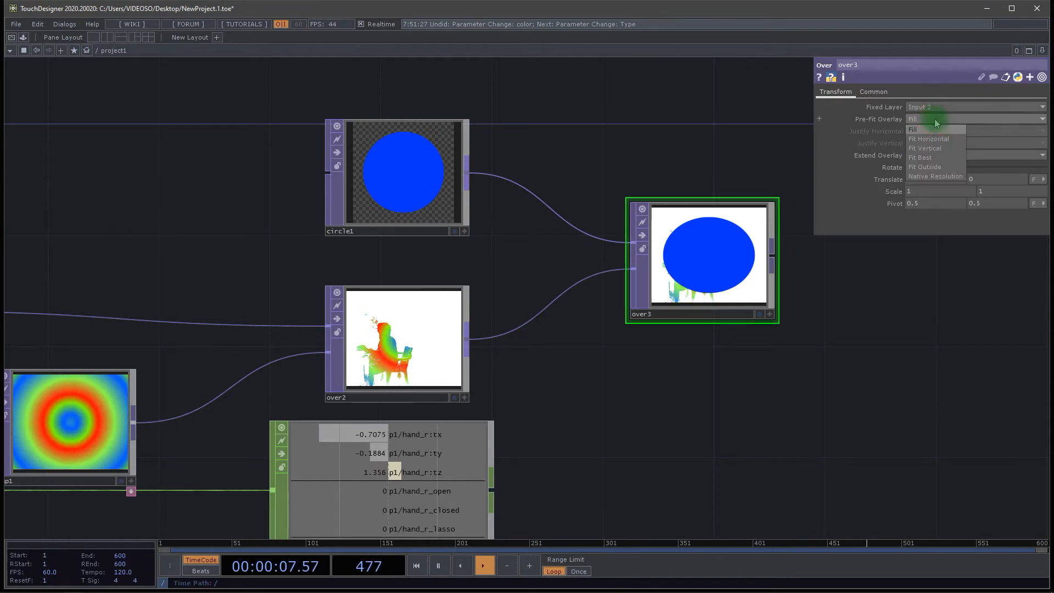
pyautogui.click(934, 177)
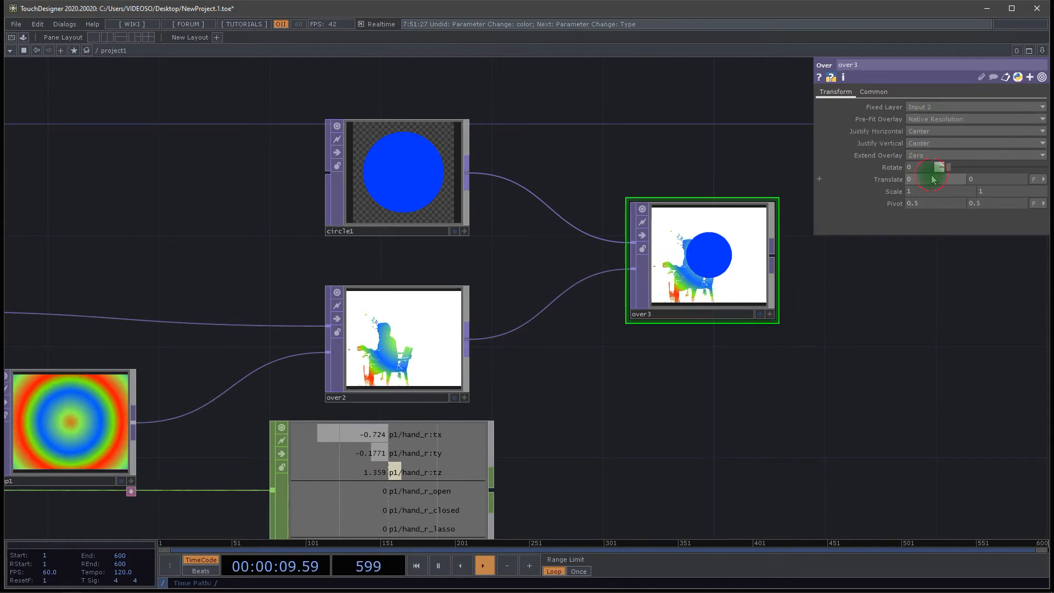
# Set circle1's resolution to 50 by 50.
pyautogui.click(428, 177)
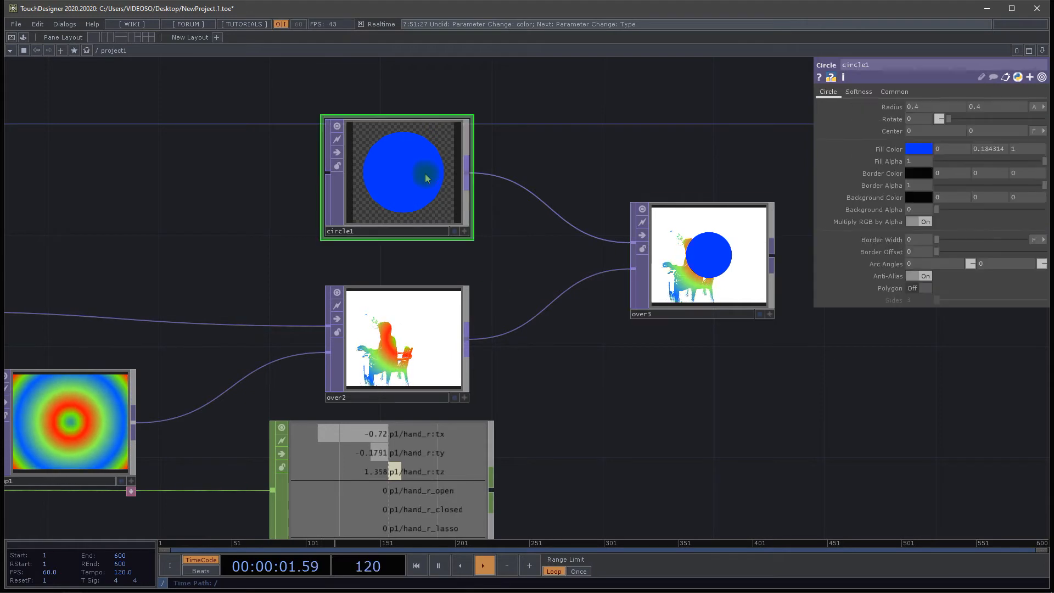
pyautogui.click(890, 94)
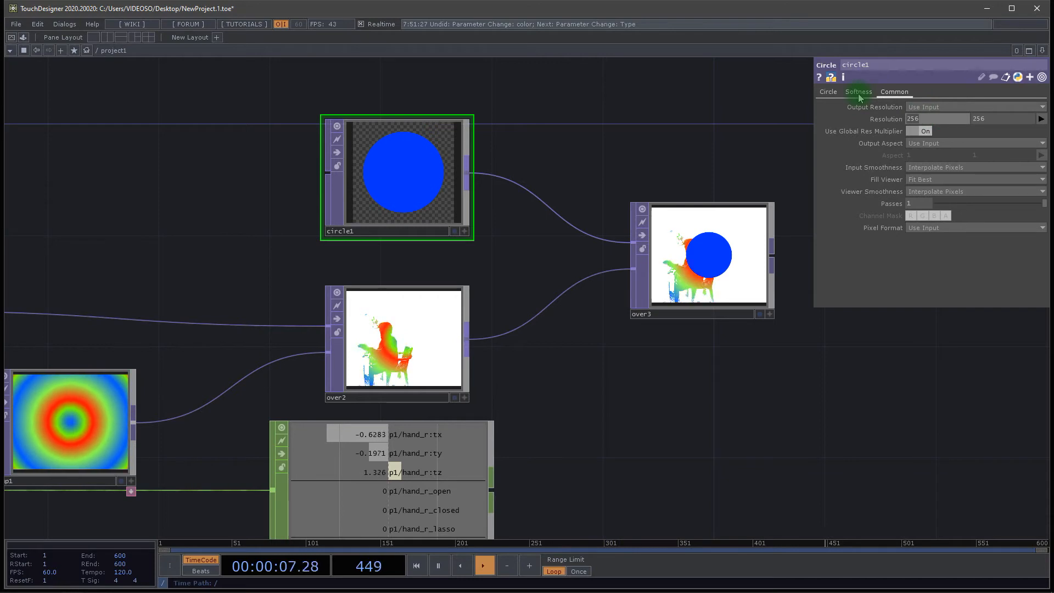
pyautogui.click(1031, 120)
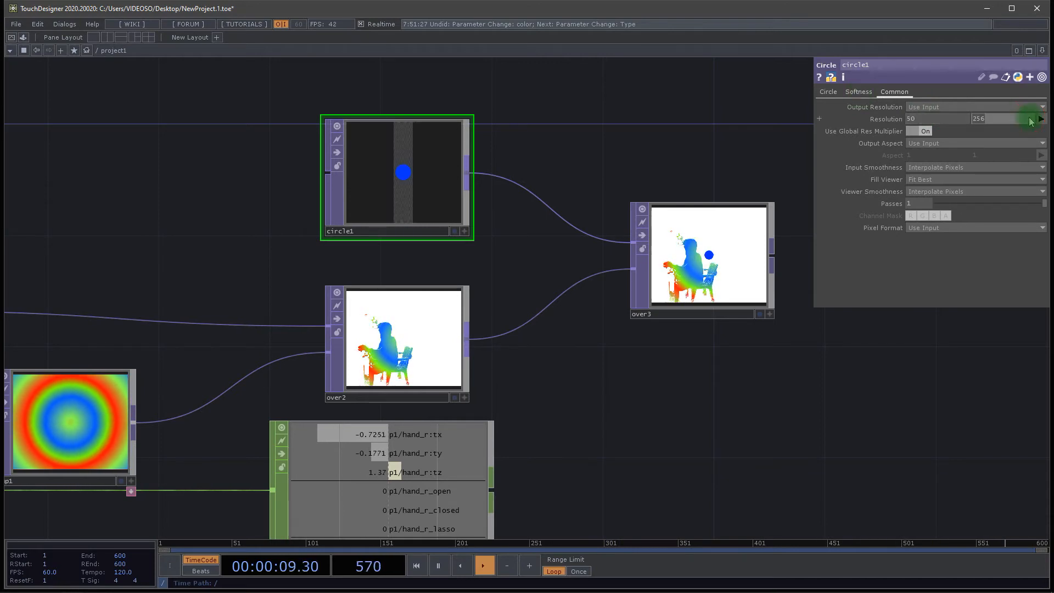
pyautogui.click(727, 417)
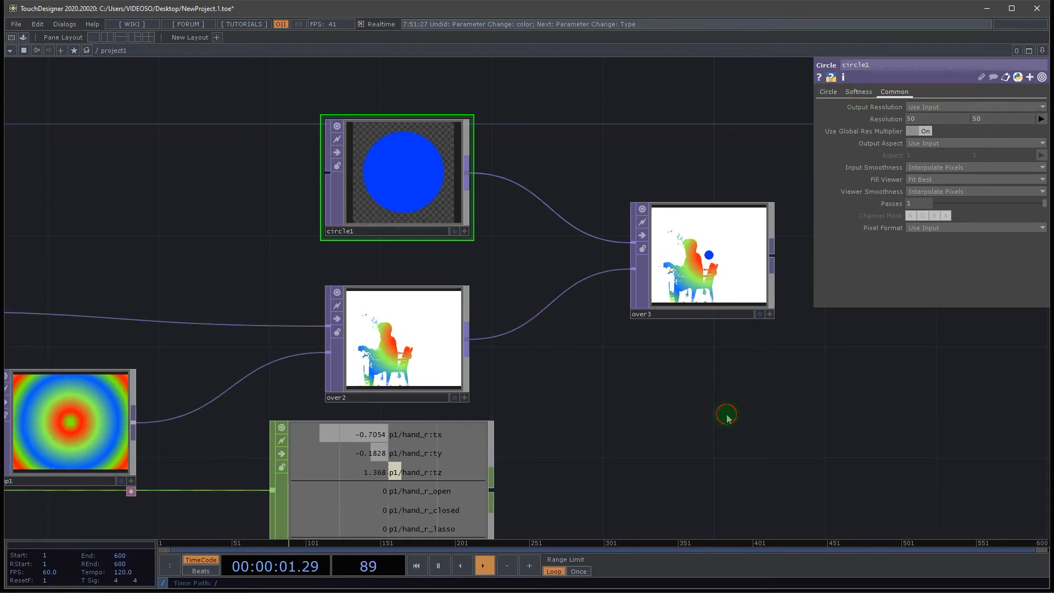
# Move over3 closer to its two source nodes and expand its Translate parameter into tx and ty.
pyautogui.moveTo(734, 289); pyautogui.dragTo(679, 275)
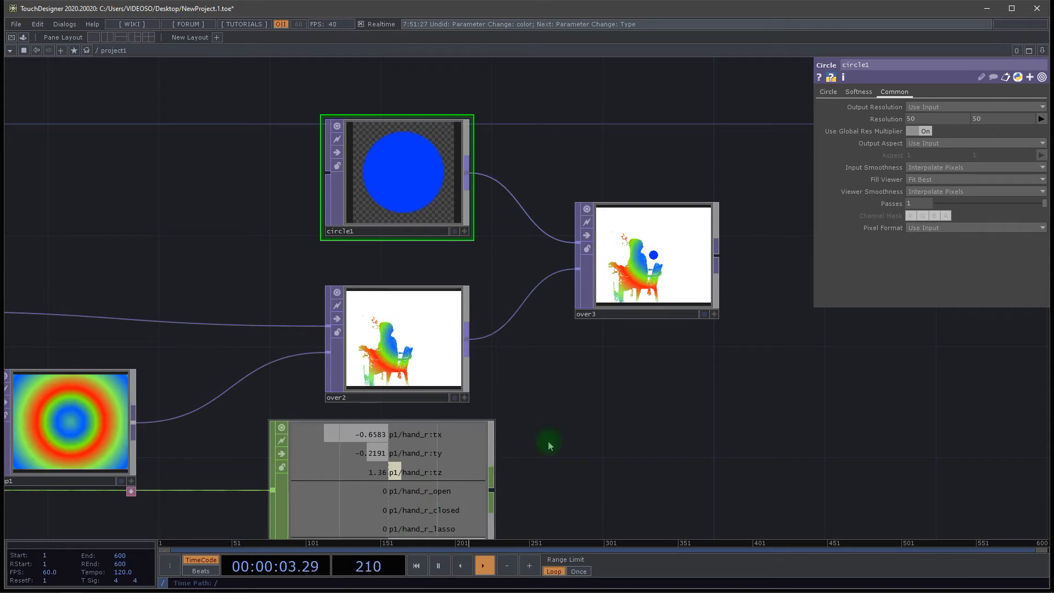
pyautogui.moveTo(669, 408); pyautogui.dragTo(620, 421)
pyautogui.click(604, 280)
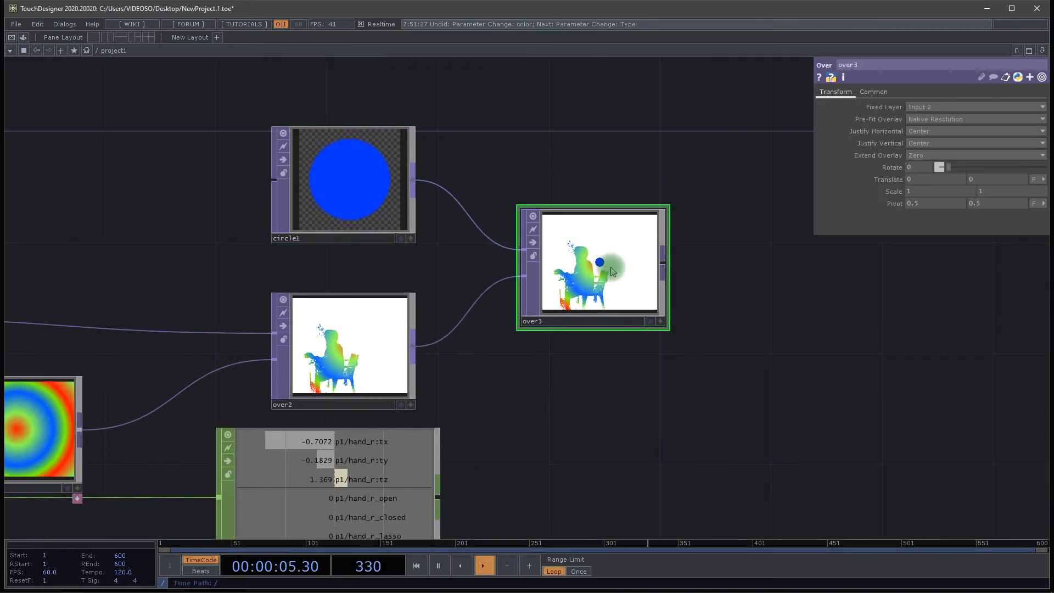
pyautogui.click(937, 180)
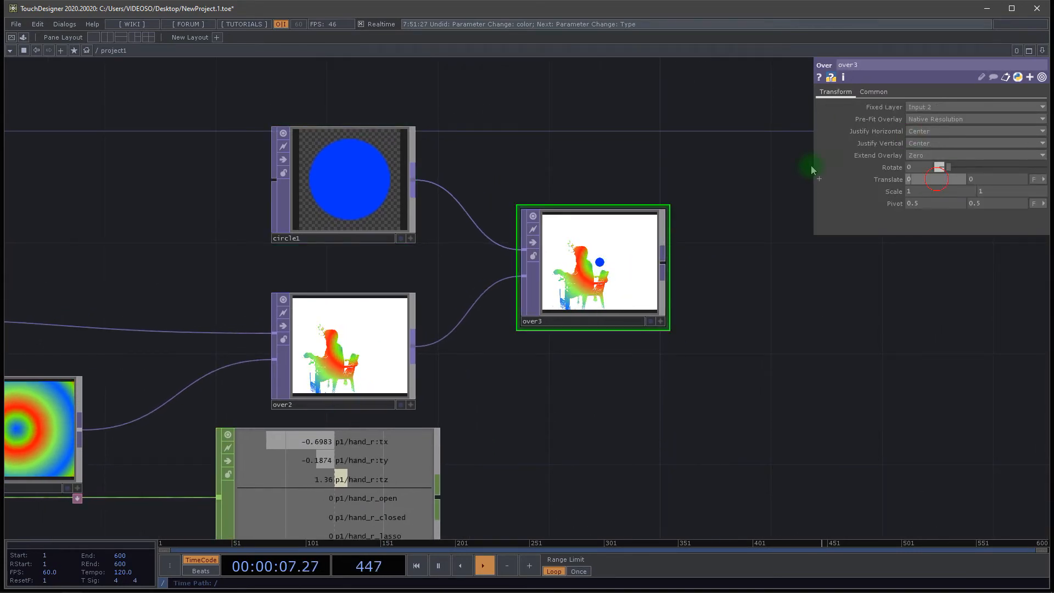
pyautogui.click(820, 180)
# Try shifting the blue circle horizontally with over3's tx, ending at 0.05, and reset tx to 0.
pyautogui.moveTo(941, 194); pyautogui.dragTo(1050, 127, button='middle')
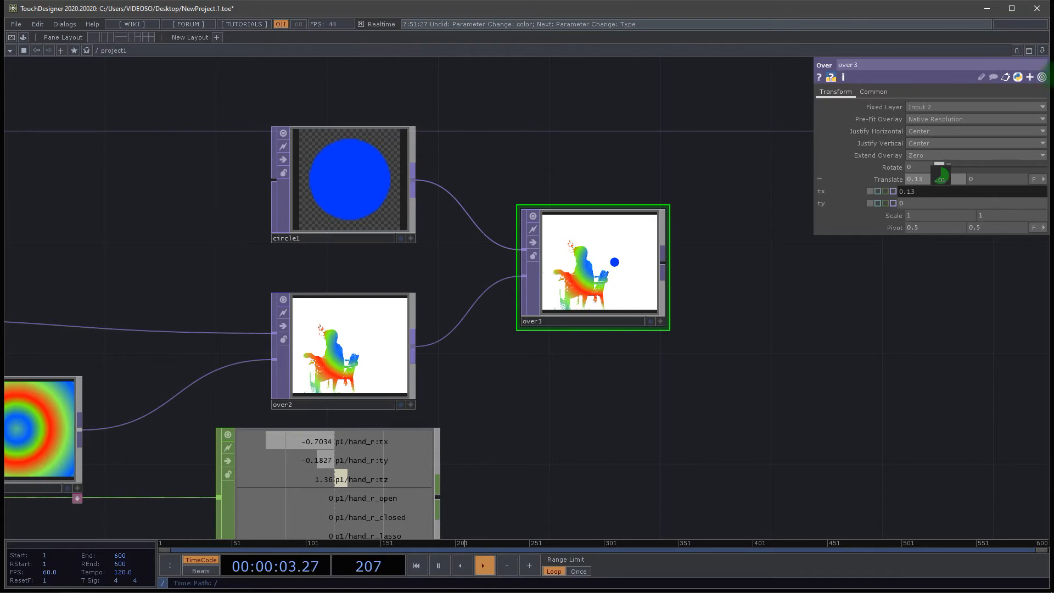
pyautogui.moveTo(420, 28); pyautogui.dragTo(1051, 165, button='middle')
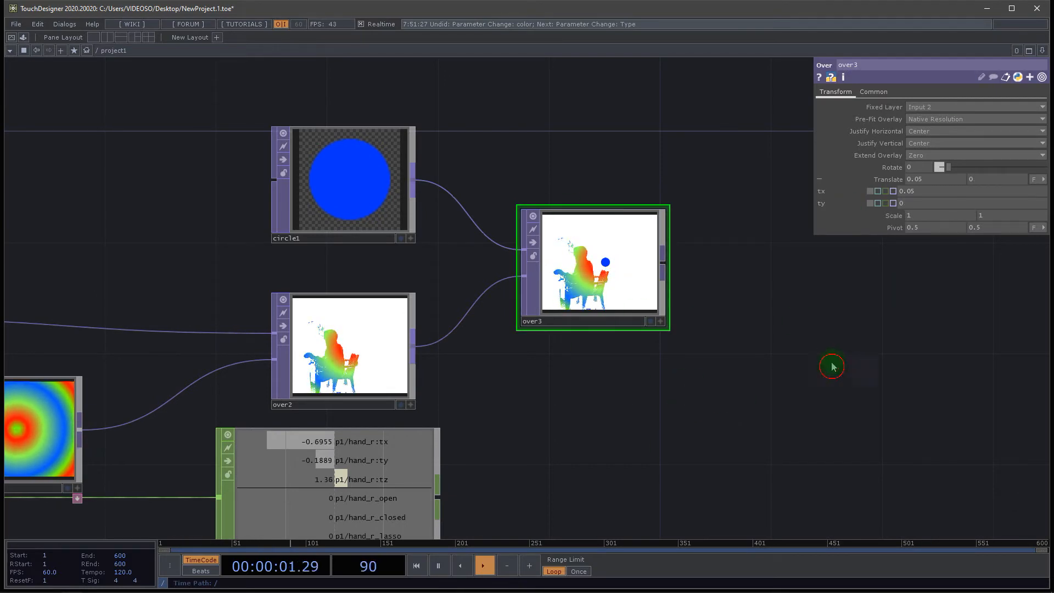
pyautogui.moveTo(831, 365); pyautogui.dragTo(832, 353)
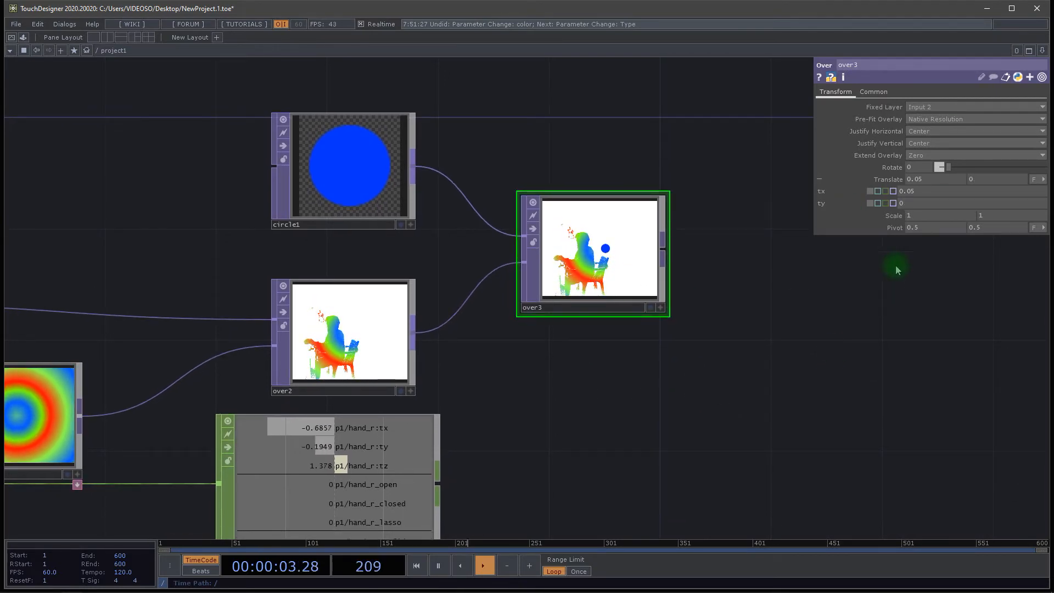
pyautogui.moveTo(933, 179); pyautogui.dragTo(859, 181)
pyautogui.write('0')
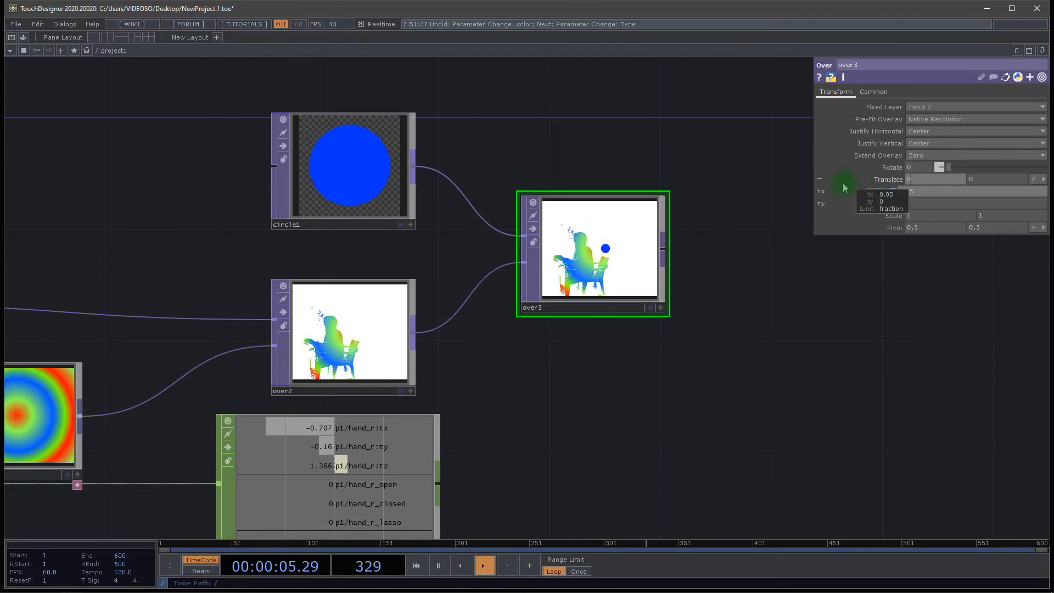
pyautogui.press('Return')
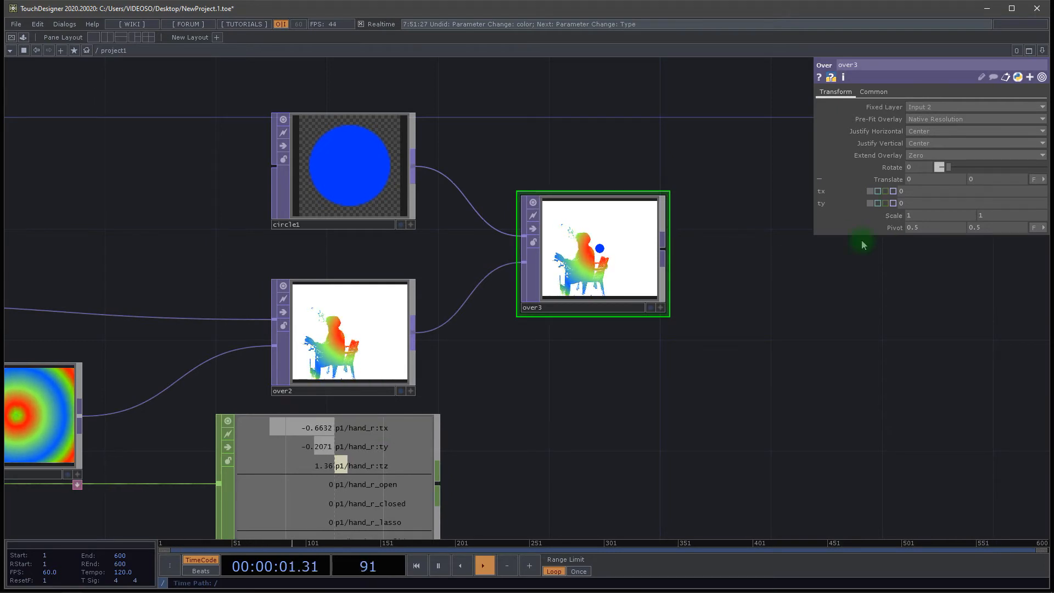
# Add a Select CHOP in the free space beside select_mano_derecha, below over3.
pyautogui.moveTo(613, 356); pyautogui.dragTo(549, 287)
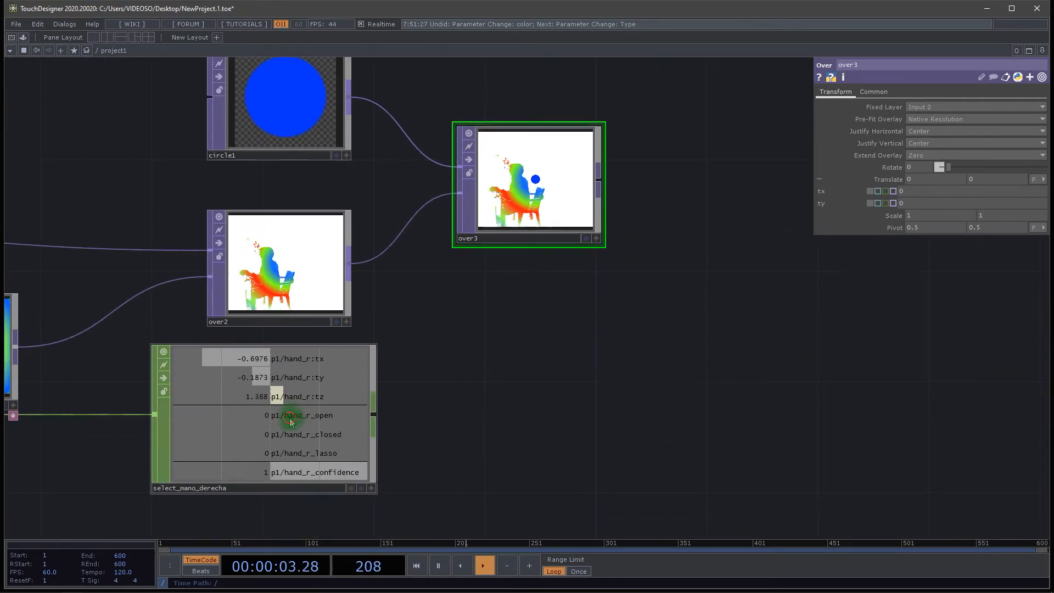
pyautogui.moveTo(290, 420); pyautogui.dragTo(283, 435)
pyautogui.press('Tab')
pyautogui.write('se')
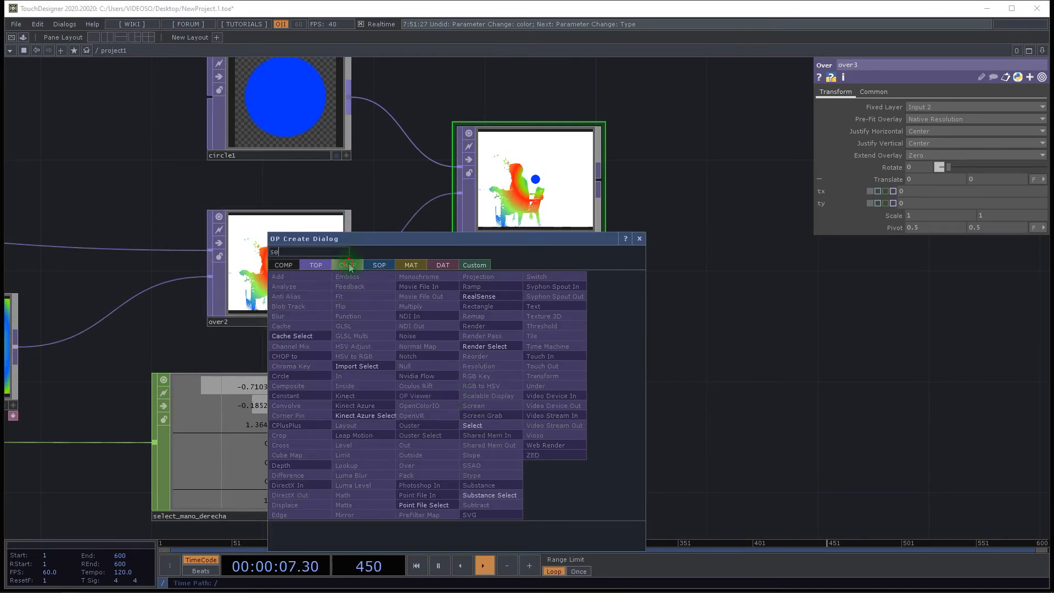
pyautogui.press('Tab')
pyautogui.click(536, 426)
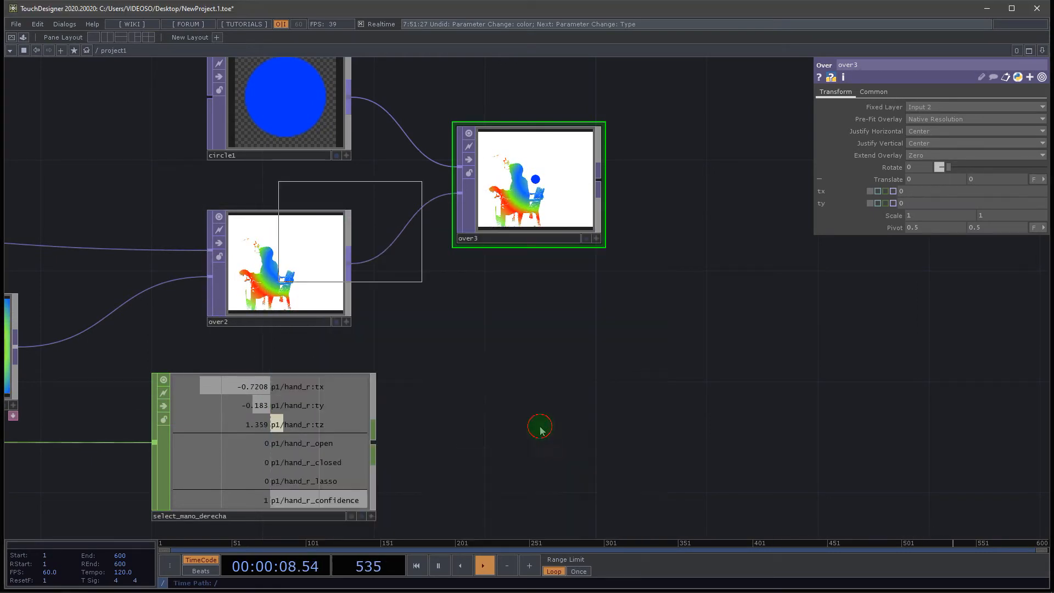
pyautogui.click(517, 367)
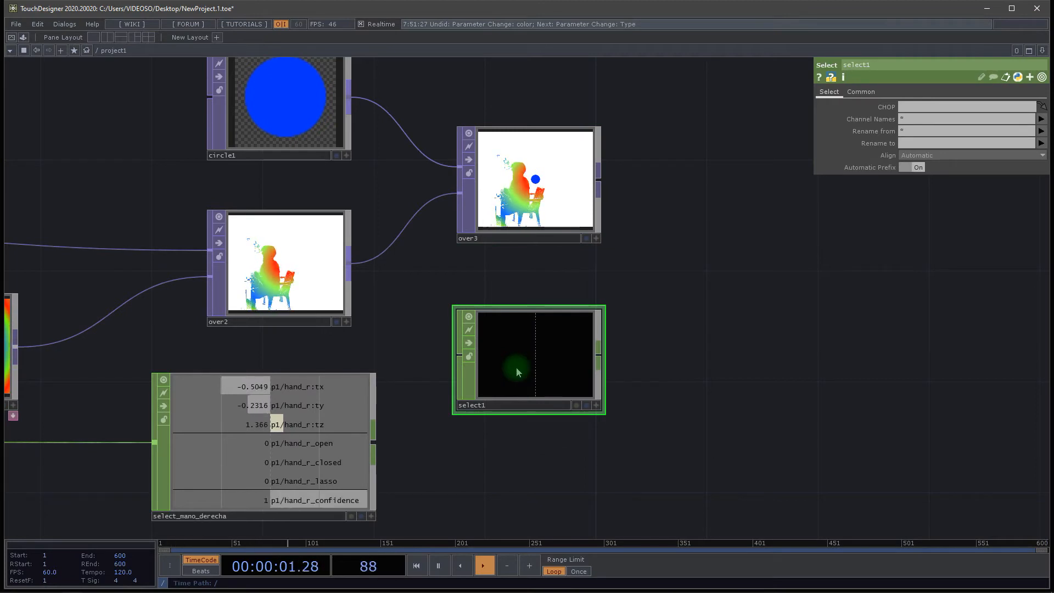
# Duplicate the new Select CHOP and connect select_mano_derecha's output to both copies.
pyautogui.moveTo(742, 448); pyautogui.dragTo(695, 382)
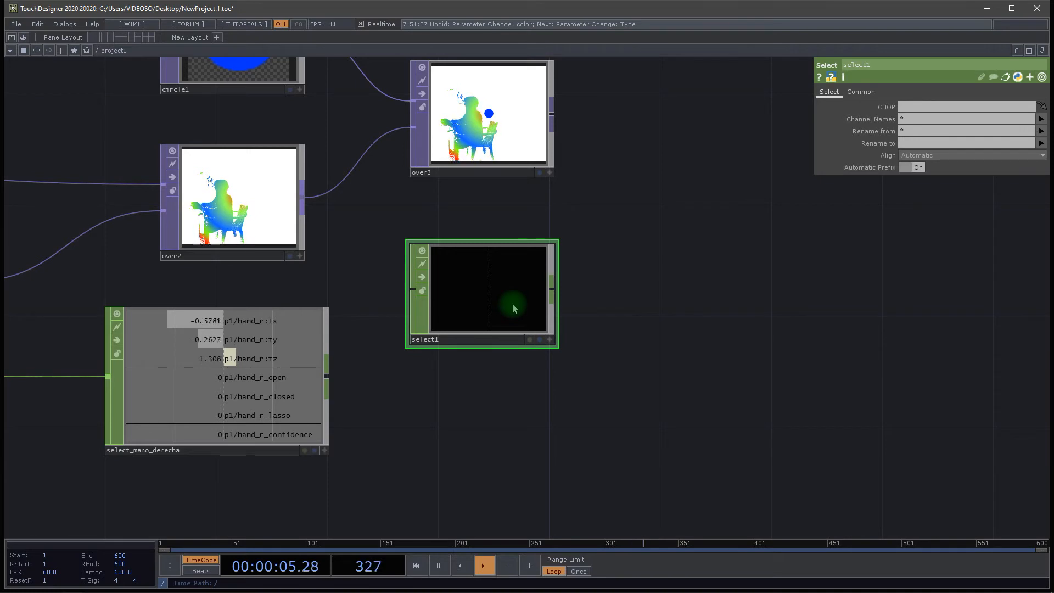
pyautogui.hotkey('ctrl', 'c')
pyautogui.hotkey('ctrl', 'v')
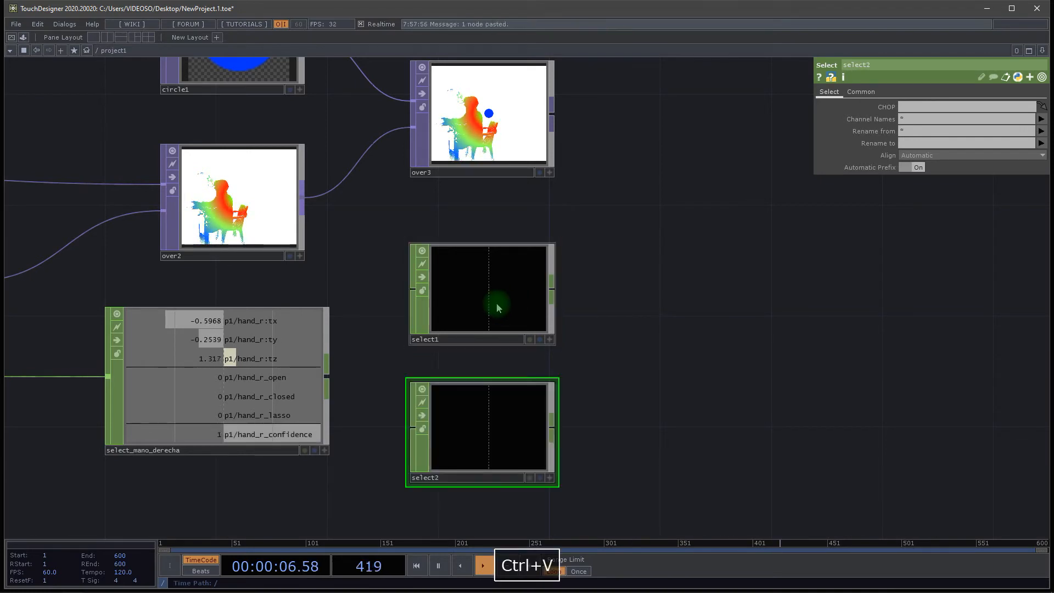
pyautogui.click(327, 376)
pyautogui.click(413, 289)
pyautogui.click(327, 376)
pyautogui.click(413, 428)
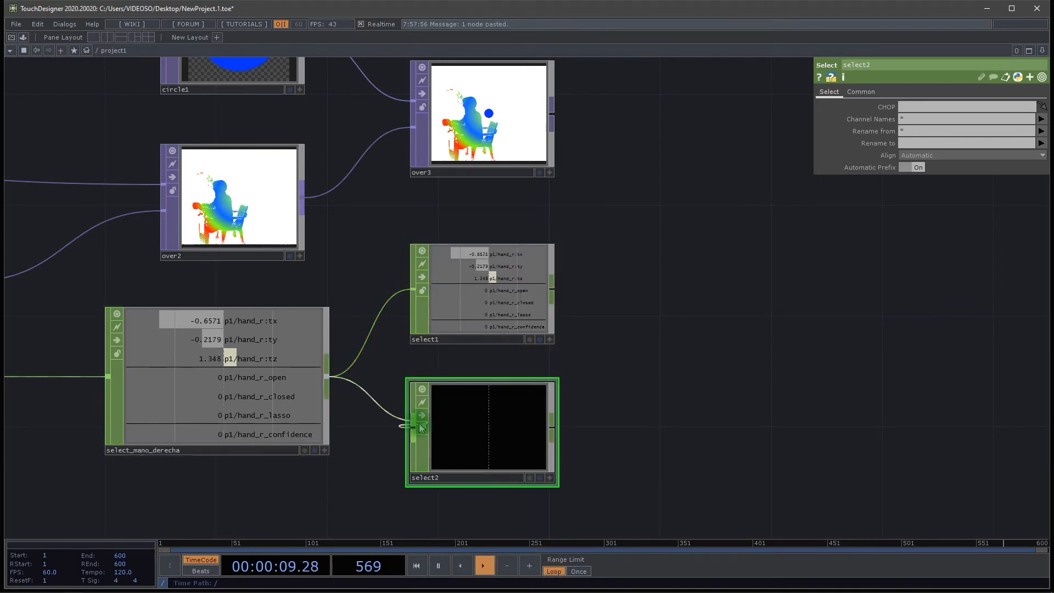
# Rename the upper Select CHOP as select_x and the lower one as select_y.
pyautogui.click(459, 346)
pyautogui.press('BackSpace')
pyautogui.write('_x')
pyautogui.click(453, 476)
pyautogui.press('BackSpace')
pyautogui.write('_y')
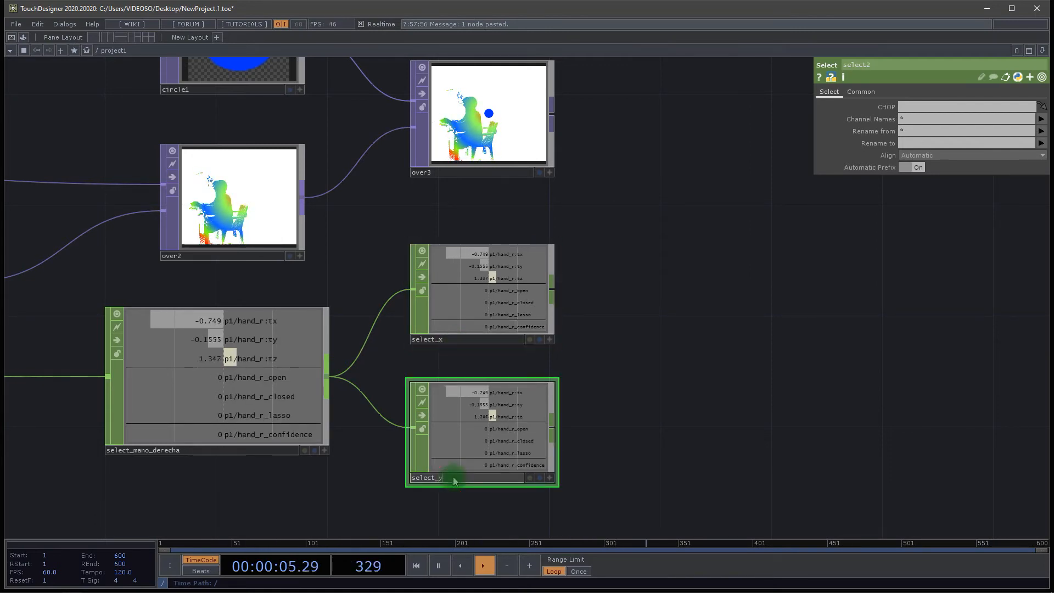
# Set Channel Names to p1/hand_r:tx on both select_x and select_y.
pyautogui.click(493, 296)
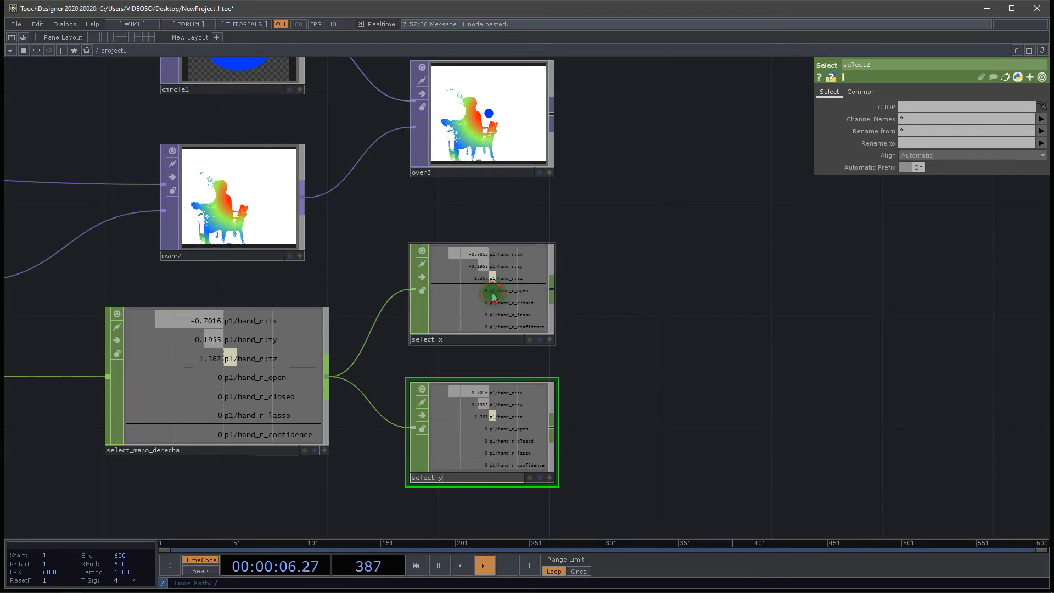
pyautogui.click(1042, 120)
pyautogui.click(1013, 141)
pyautogui.click(501, 430)
pyautogui.click(1041, 120)
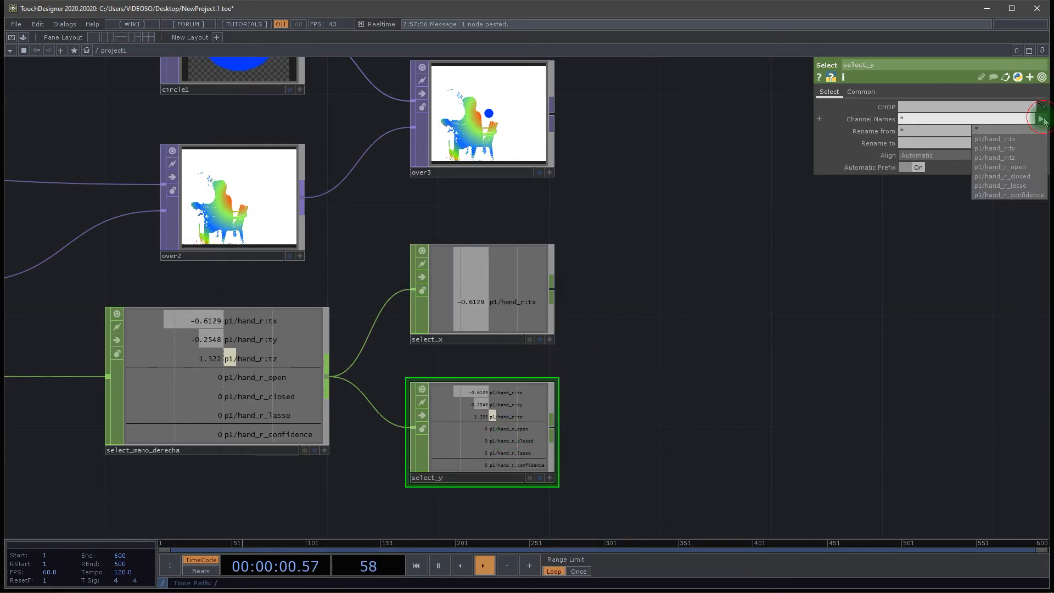
pyautogui.click(1022, 140)
# Add a Math CHOP fed by select_x and rename it math_x.
pyautogui.press('Tab')
pyautogui.press('Escape')
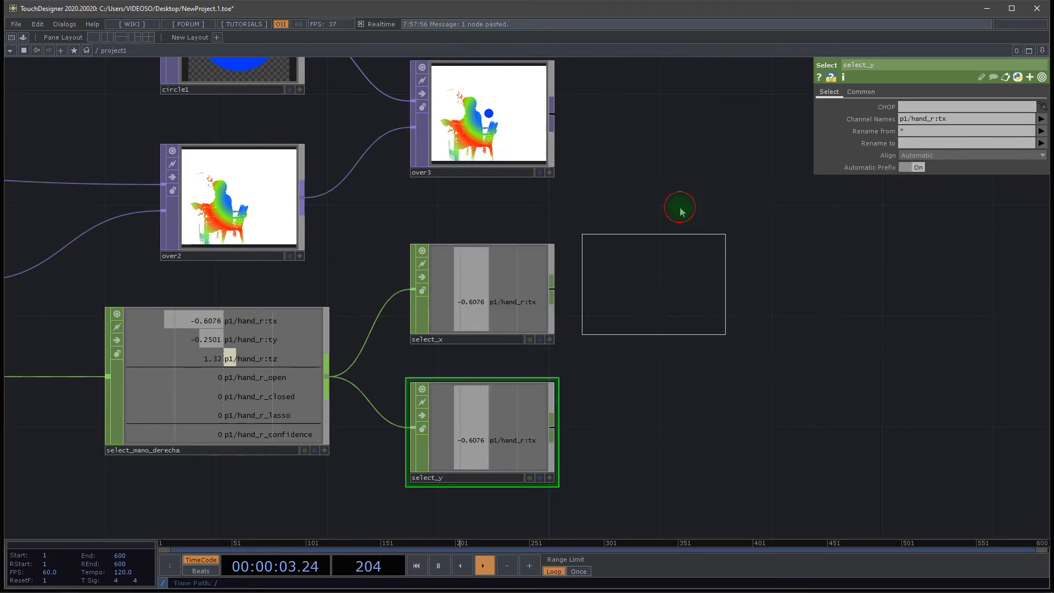
pyautogui.click(677, 269)
pyautogui.moveTo(553, 290); pyautogui.dragTo(607, 262)
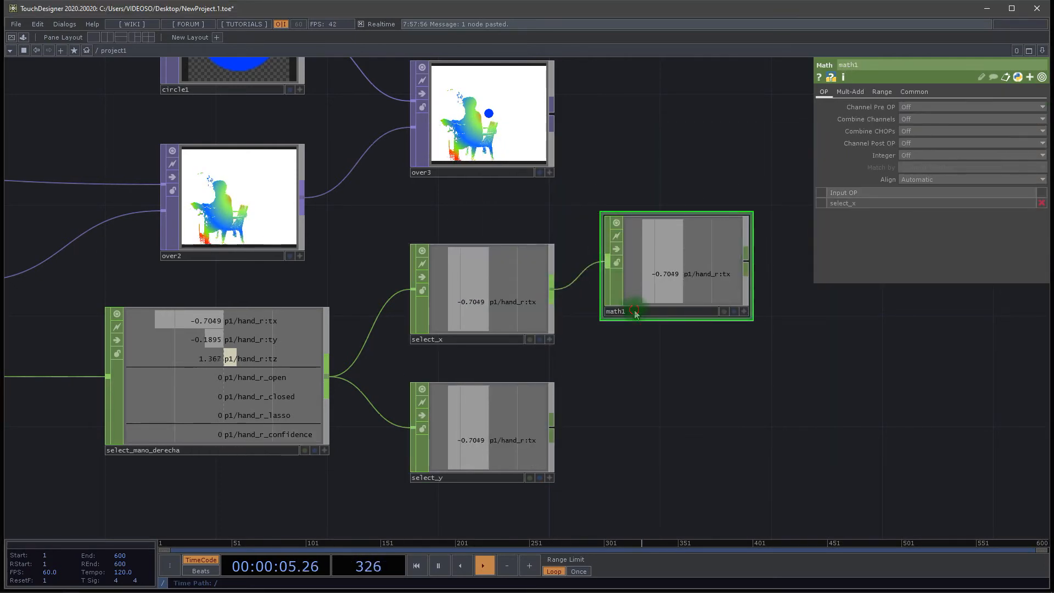
pyautogui.press('BackSpace')
pyautogui.write('_x')
pyautogui.press('Return')
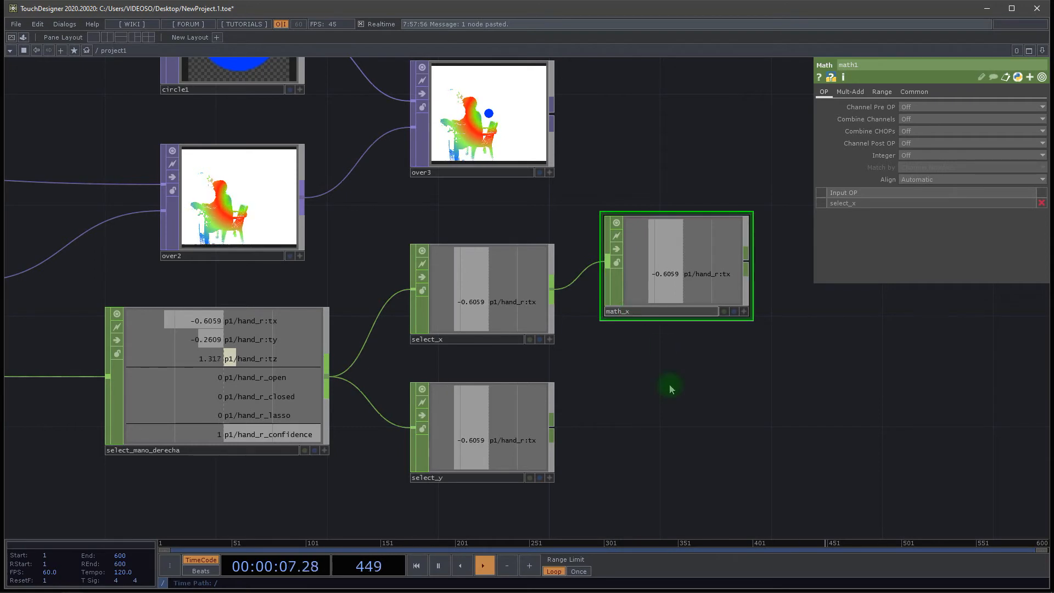
# Add a second Math CHOP fed by select_y and rename it math_y.
pyautogui.press('Tab')
pyautogui.click(688, 357)
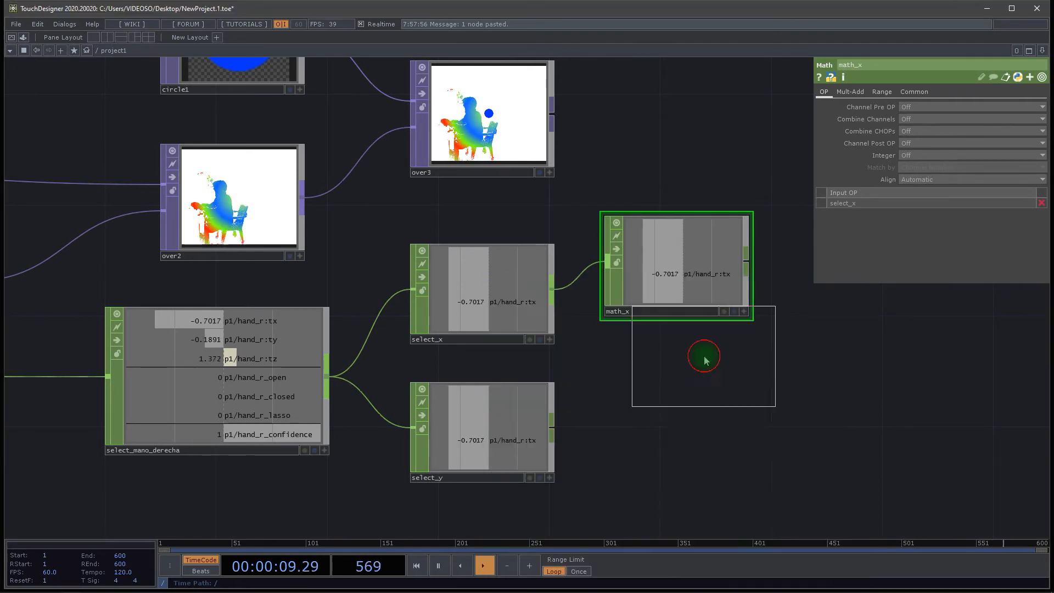
pyautogui.click(703, 434)
pyautogui.moveTo(553, 428); pyautogui.dragTo(631, 432)
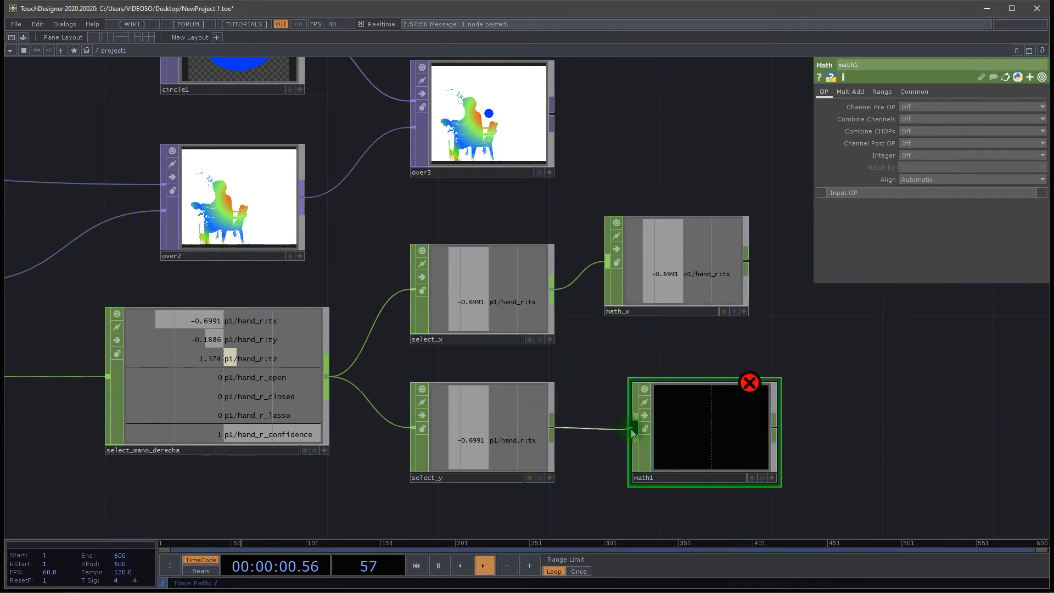
pyautogui.click(662, 483)
pyautogui.write('math_y')
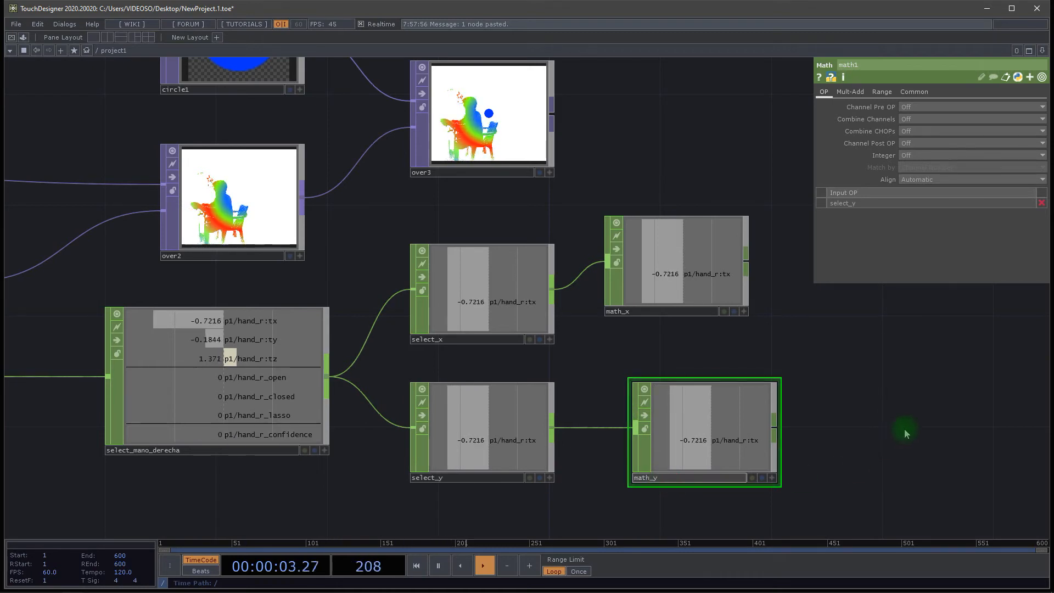
# Line up math_x and math_y beside their Select nodes, and place an enlarged over3 above them.
pyautogui.moveTo(905, 431); pyautogui.dragTo(662, 362)
pyautogui.moveTo(316, 174); pyautogui.dragTo(483, 146)
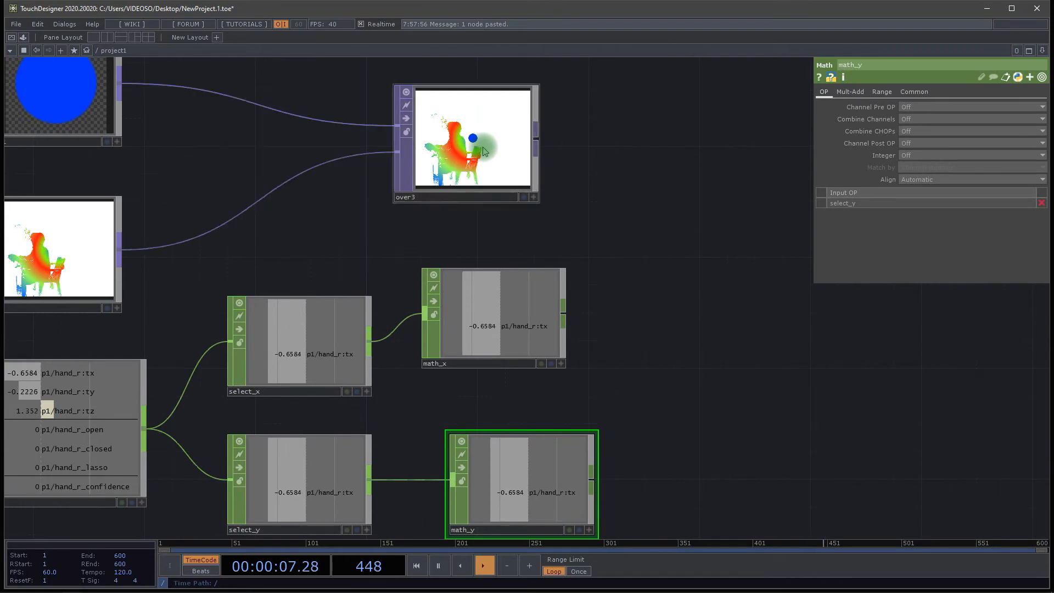
pyautogui.moveTo(492, 330); pyautogui.dragTo(493, 356)
pyautogui.moveTo(603, 318); pyautogui.dragTo(572, 290)
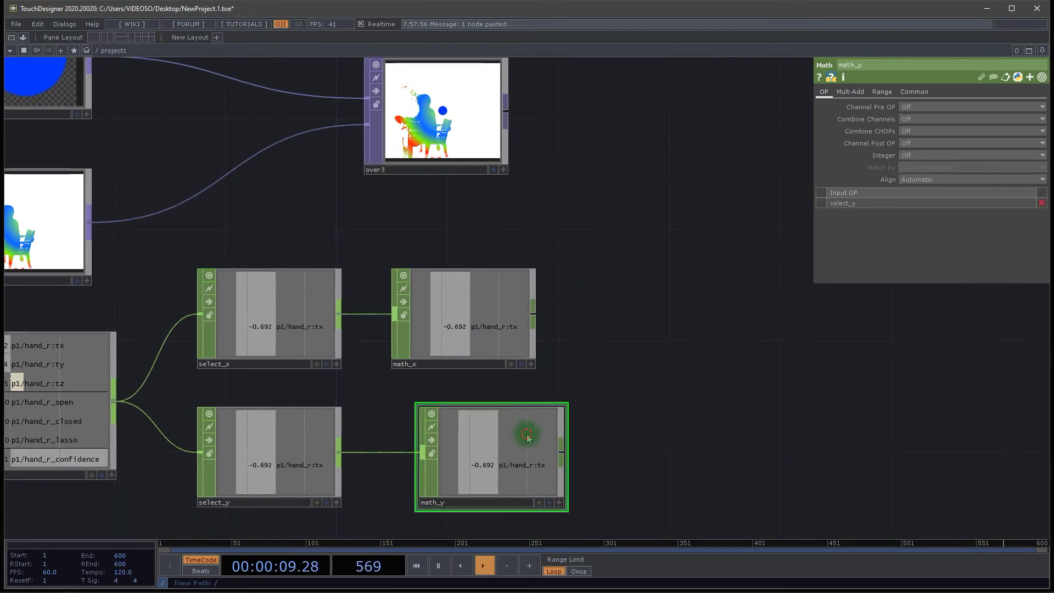
pyautogui.moveTo(527, 431); pyautogui.dragTo(506, 438)
pyautogui.moveTo(442, 122); pyautogui.dragTo(465, 173)
pyautogui.moveTo(540, 109); pyautogui.dragTo(578, 92)
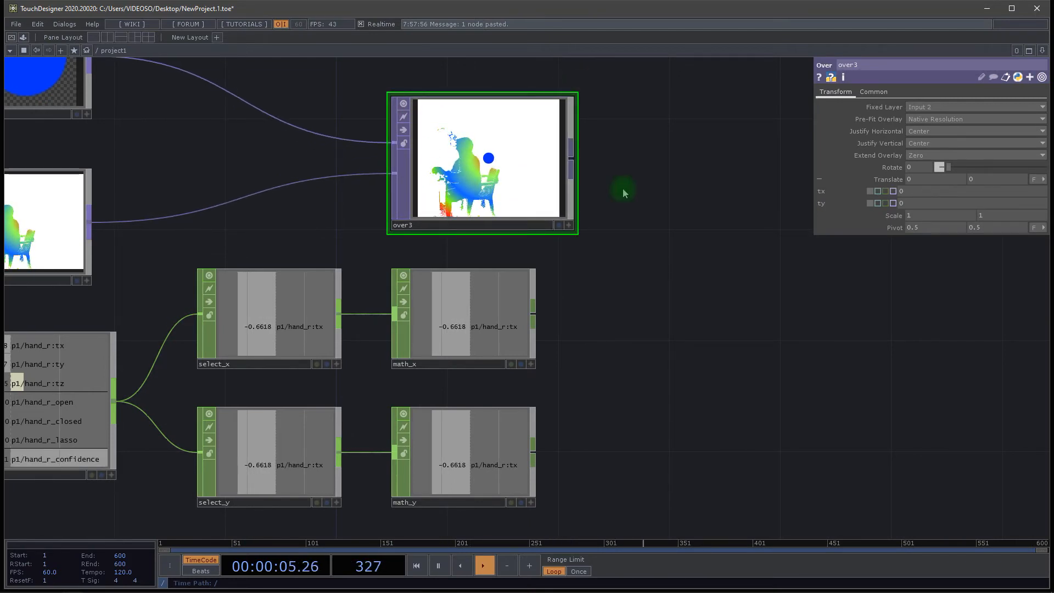
# Make the math_x and math_y viewers active and link their channels to over3's tx and ty as CHOP references.
pyautogui.click(531, 365)
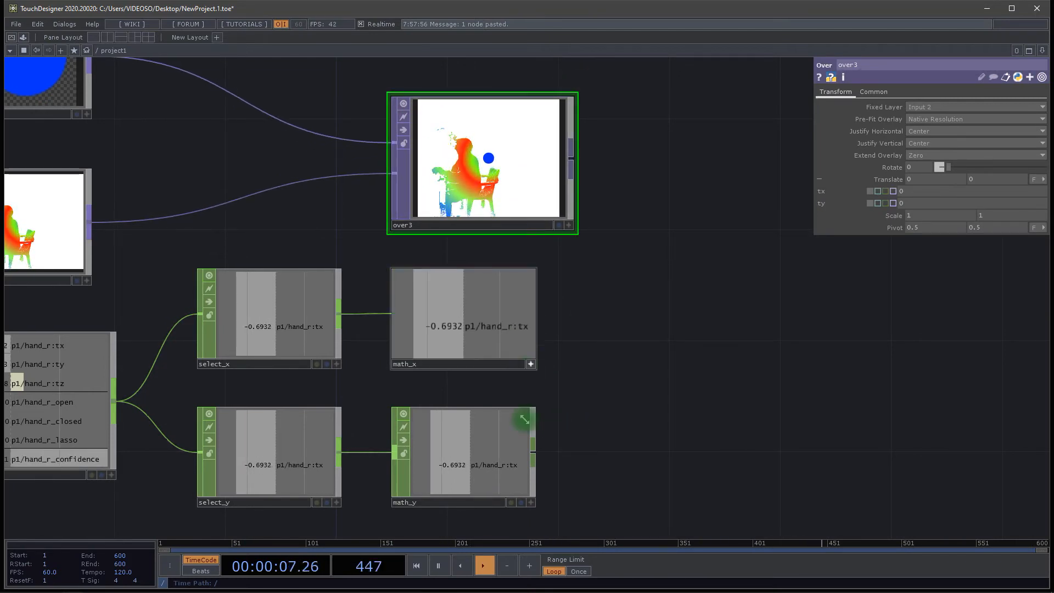
pyautogui.click(532, 503)
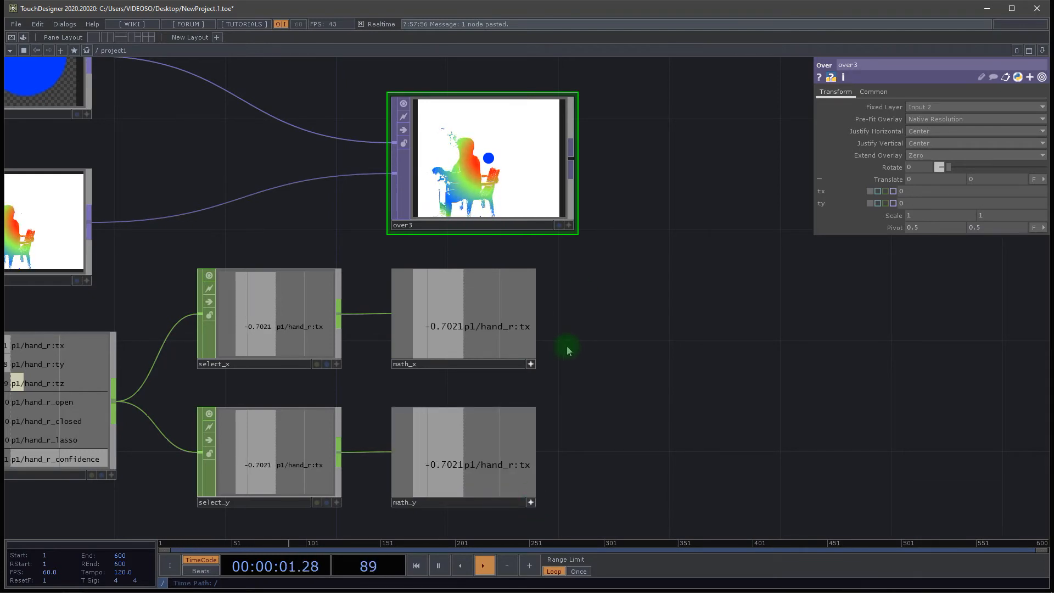
pyautogui.moveTo(476, 319); pyautogui.dragTo(912, 192)
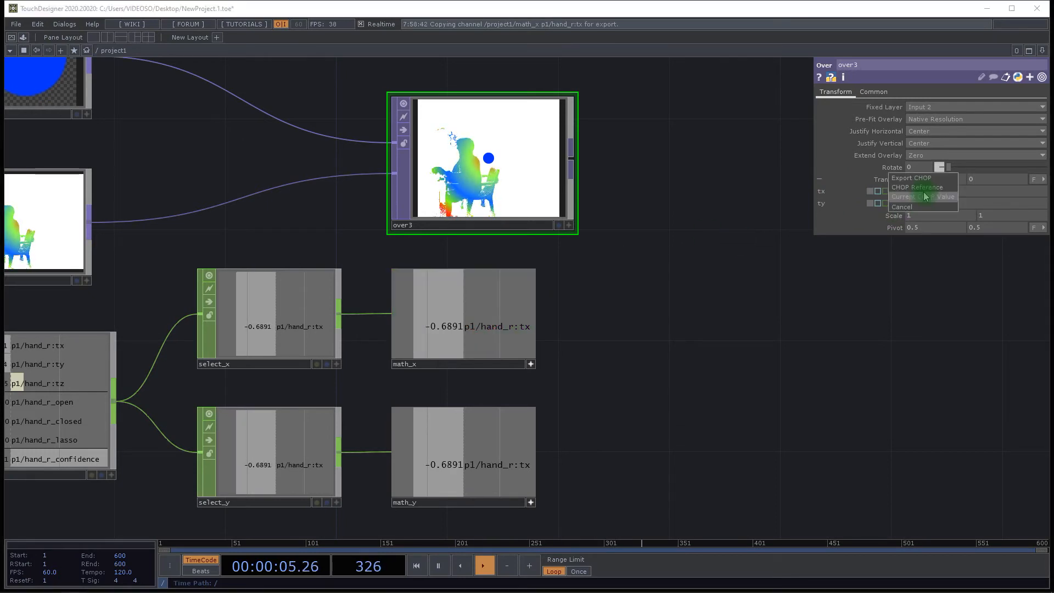
pyautogui.click(932, 189)
pyautogui.moveTo(464, 447); pyautogui.dragTo(938, 202)
pyautogui.click(951, 203)
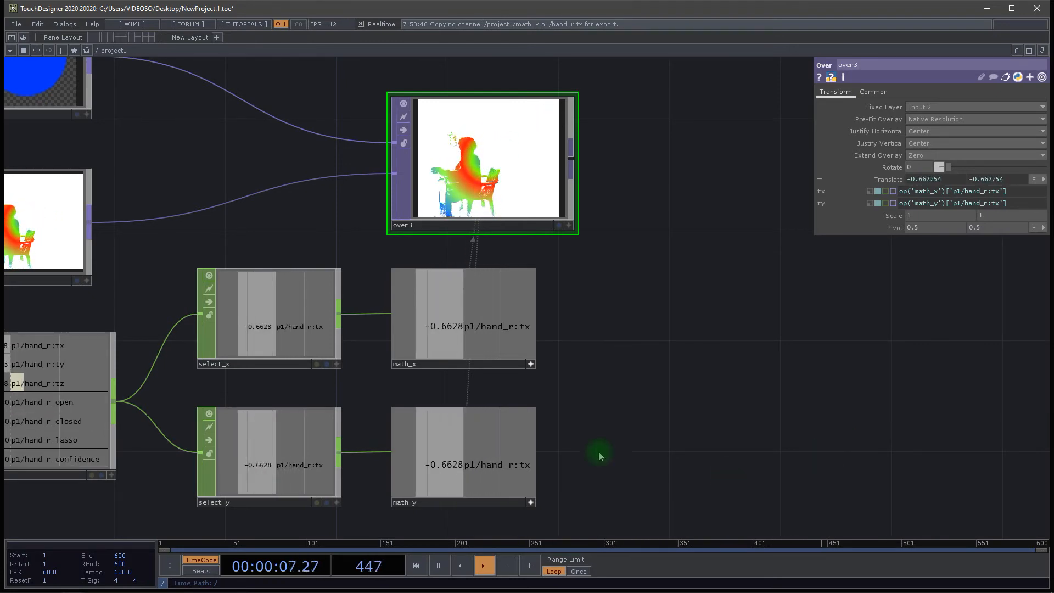
# Deactivate math_y's viewer and change select_y's Channel Names to p1/hand_r:ty.
pyautogui.click(527, 497)
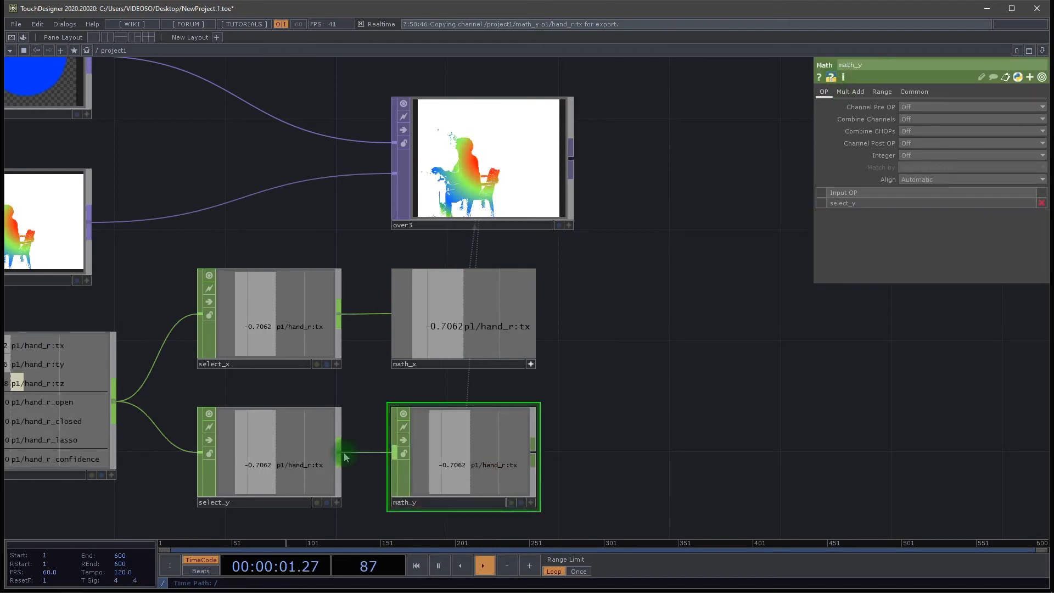
pyautogui.click(285, 487)
pyautogui.click(977, 119)
pyautogui.press('BackSpace')
pyautogui.write('y')
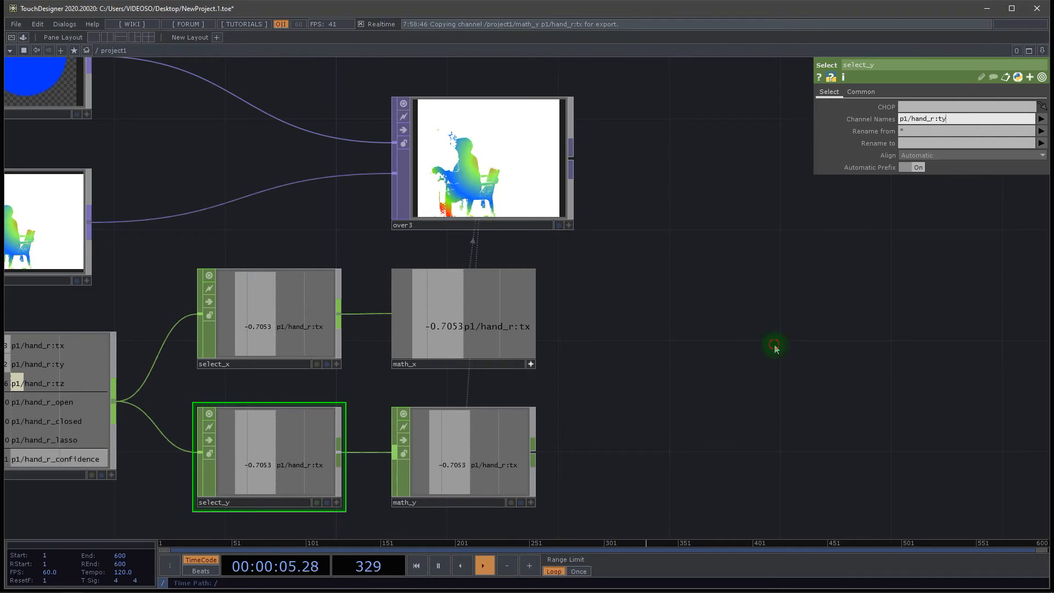
pyautogui.click(774, 345)
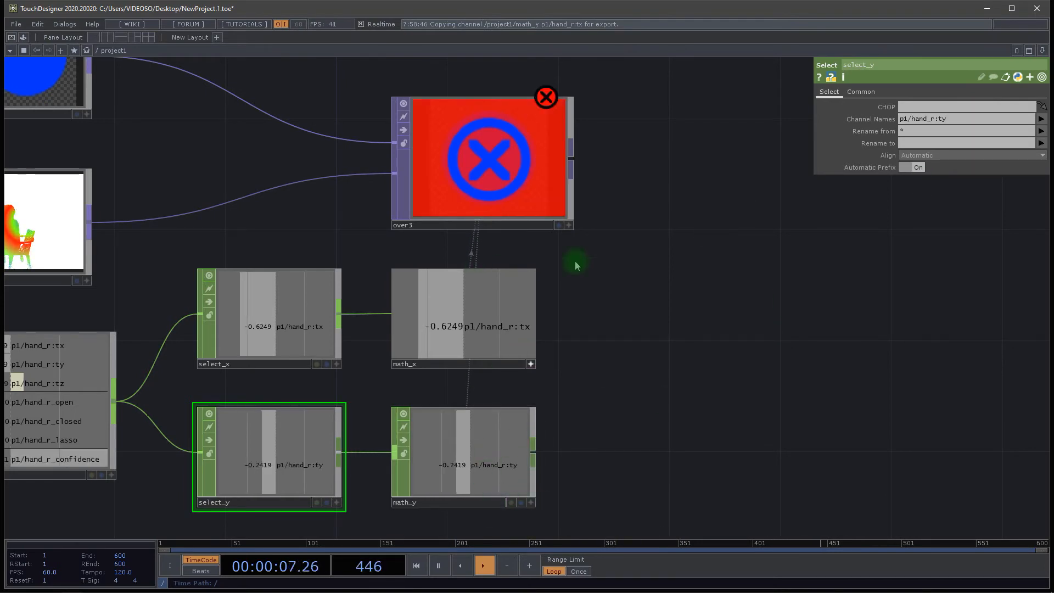
# Relink over3's ty to math_y's p1/hand_r:ty channel as a CHOP reference.
pyautogui.click(531, 152)
pyautogui.moveTo(511, 480); pyautogui.dragTo(975, 203)
pyautogui.click(980, 197)
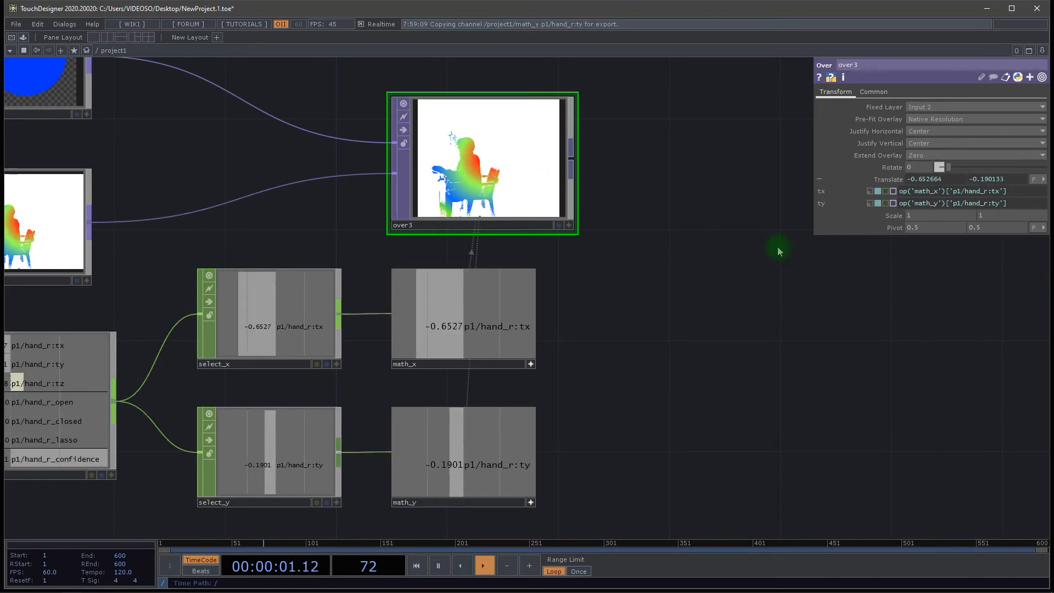
# Deactivate the math_x and math_y viewers and set the lower From Range value of math_x to -1.
pyautogui.click(530, 364)
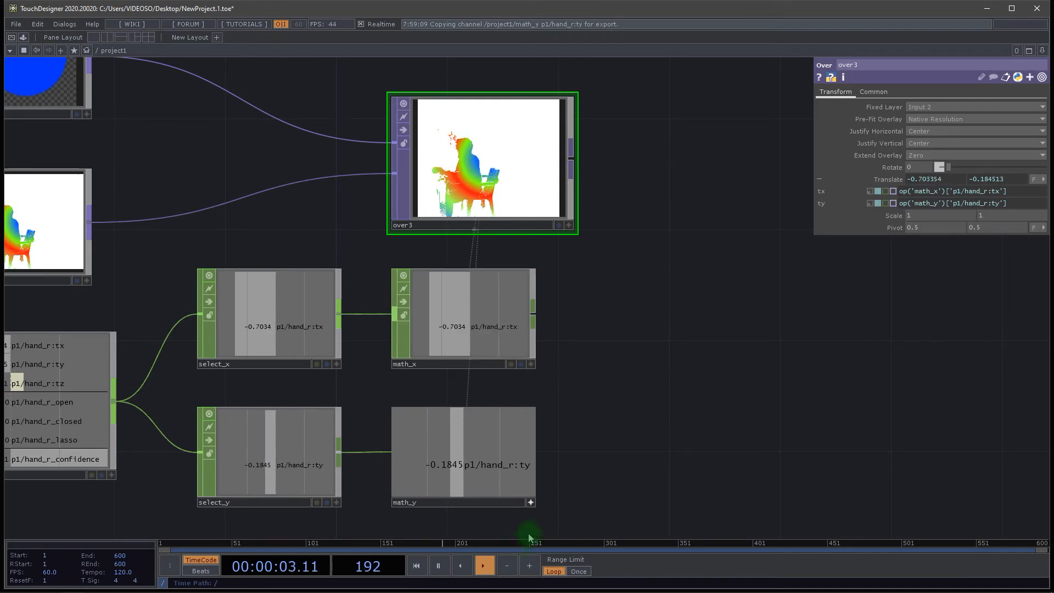
pyautogui.click(531, 503)
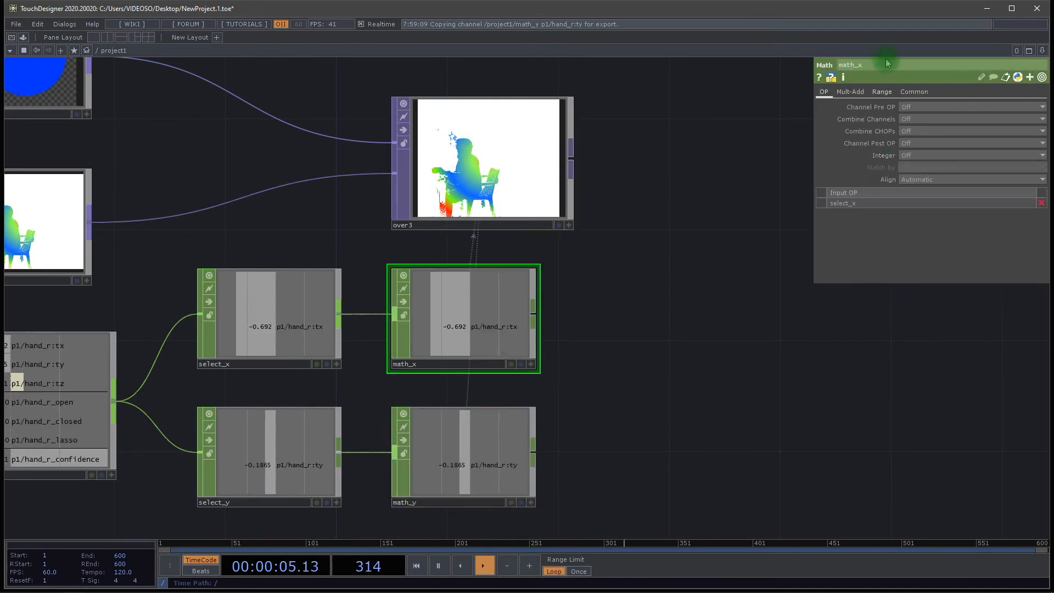
pyautogui.click(882, 92)
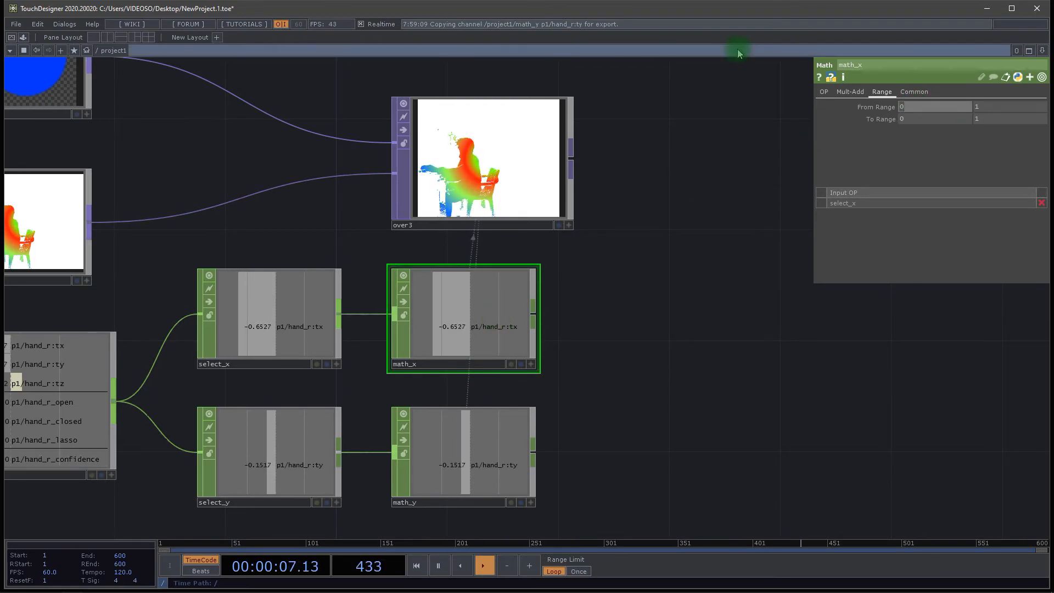
pyautogui.write('-1')
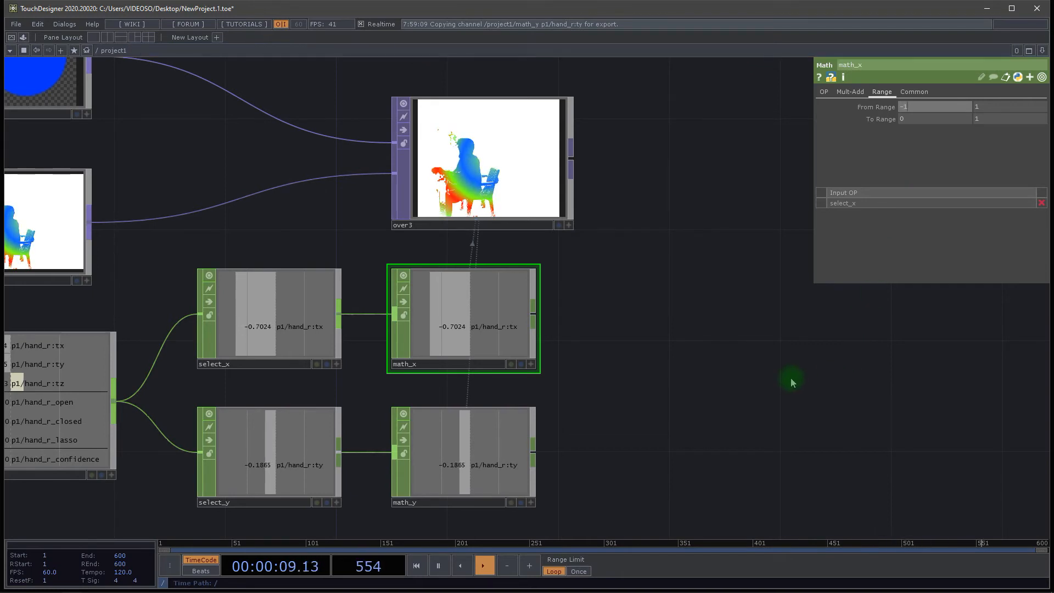
pyautogui.press('Return')
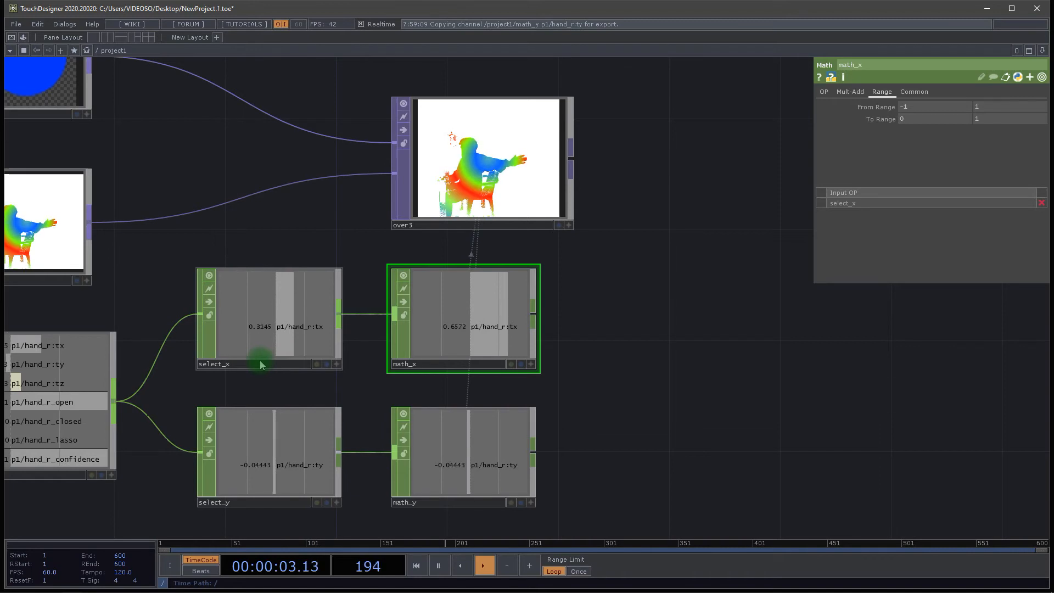
# Set the lower To Range value of math_x to -1.
pyautogui.click(501, 158)
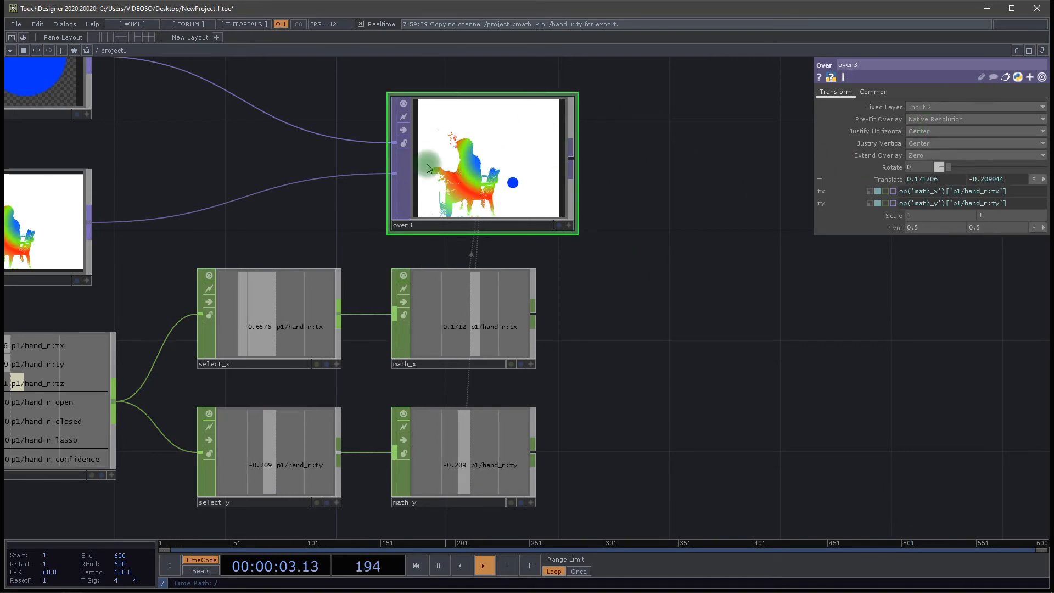
pyautogui.click(490, 328)
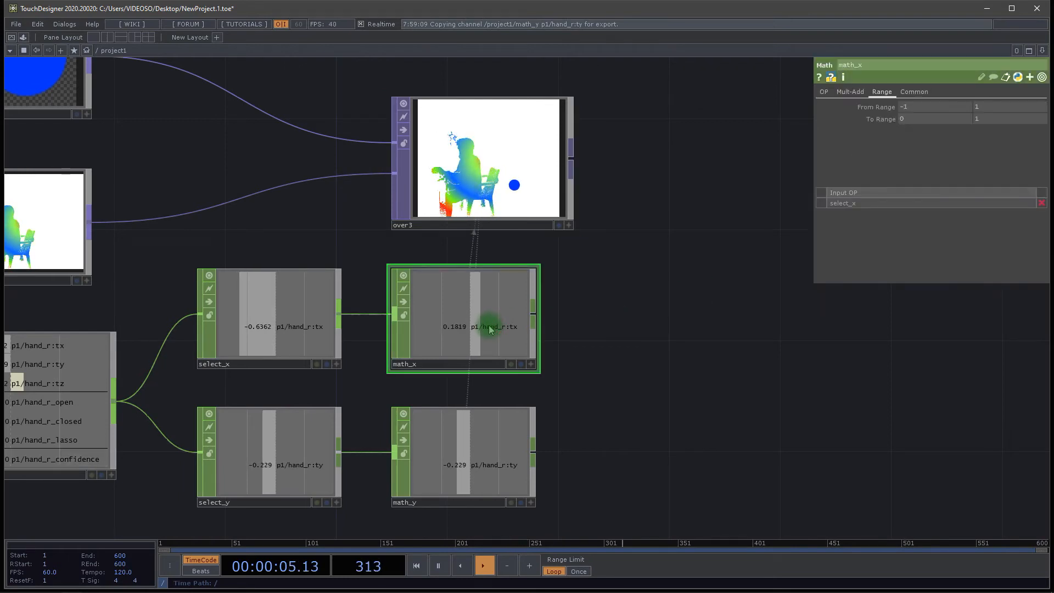
pyautogui.click(922, 119)
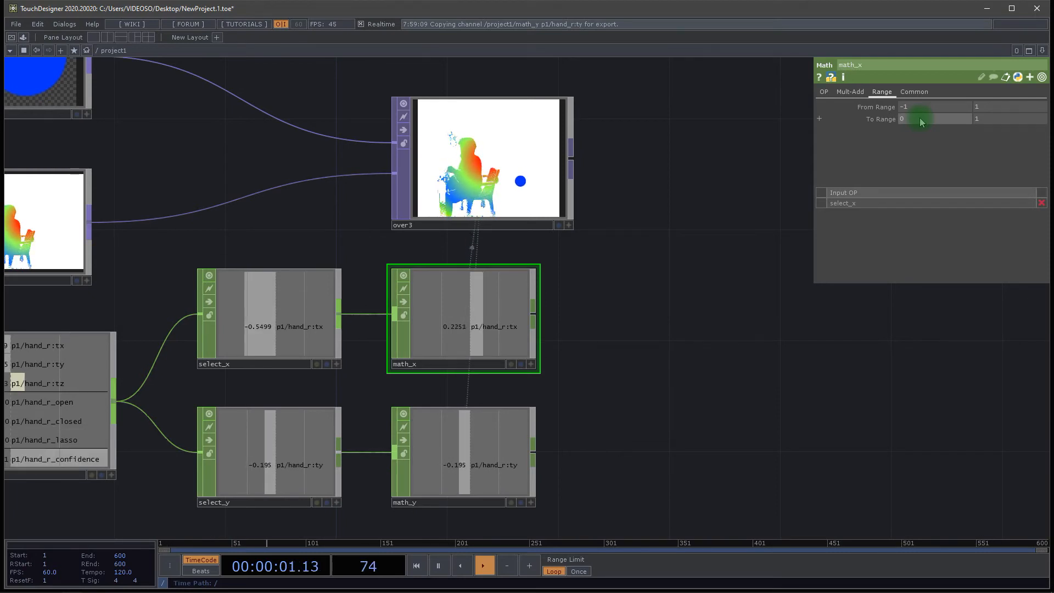
pyautogui.moveTo(921, 119); pyautogui.dragTo(816, 119)
pyautogui.write('-1')
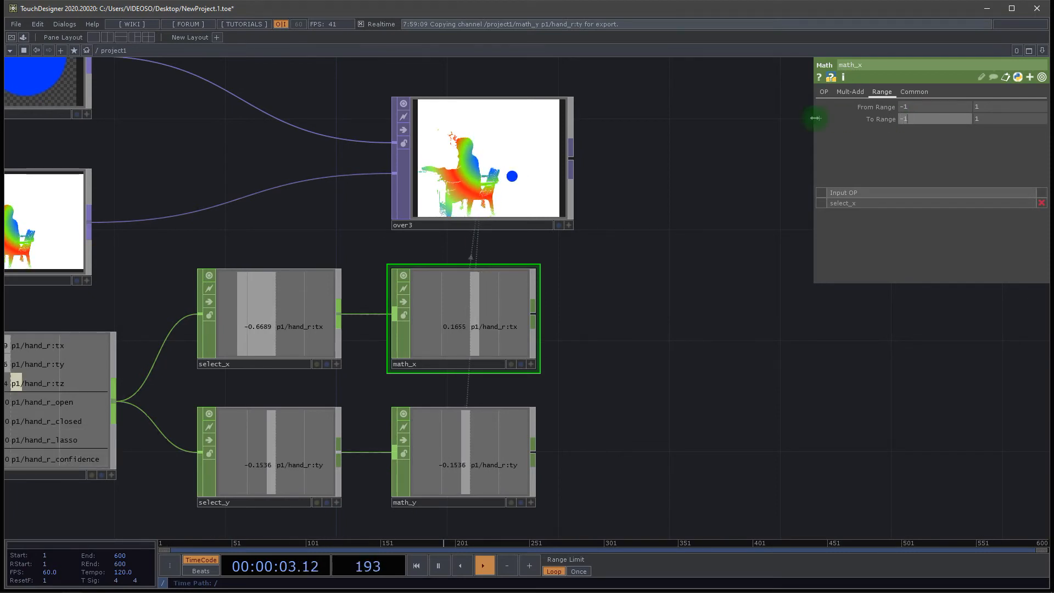
pyautogui.click(749, 325)
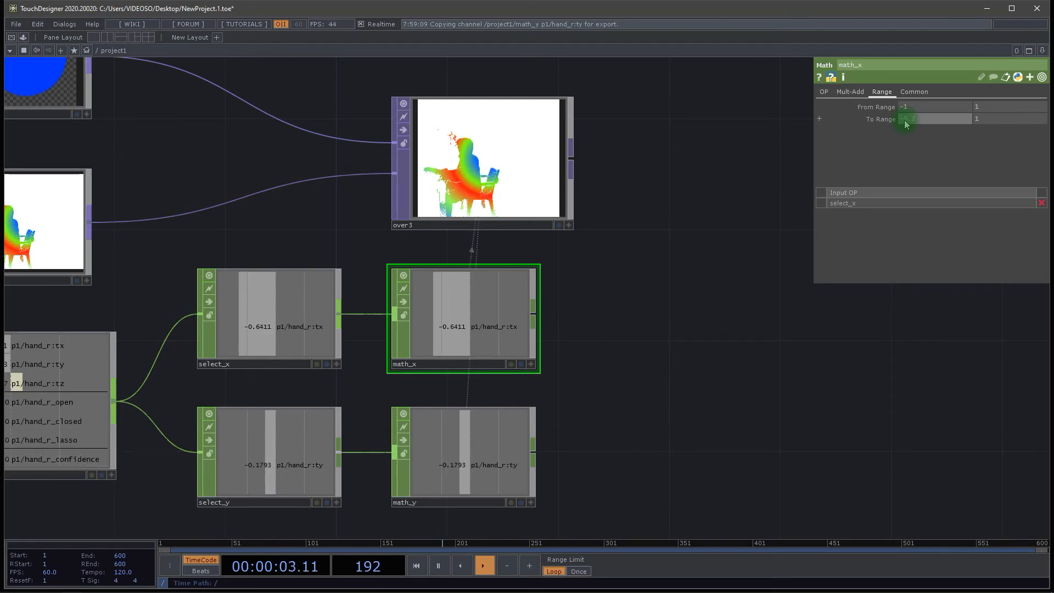
# Set math_x's To Range to -0.5 and 0.5.
pyautogui.click(1003, 122)
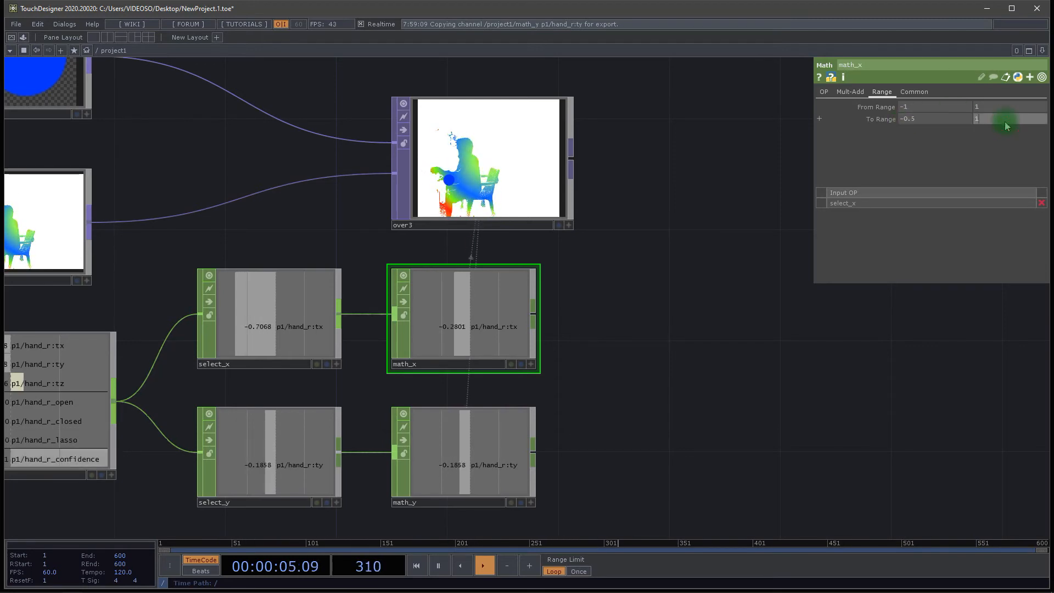
pyautogui.write('0.5')
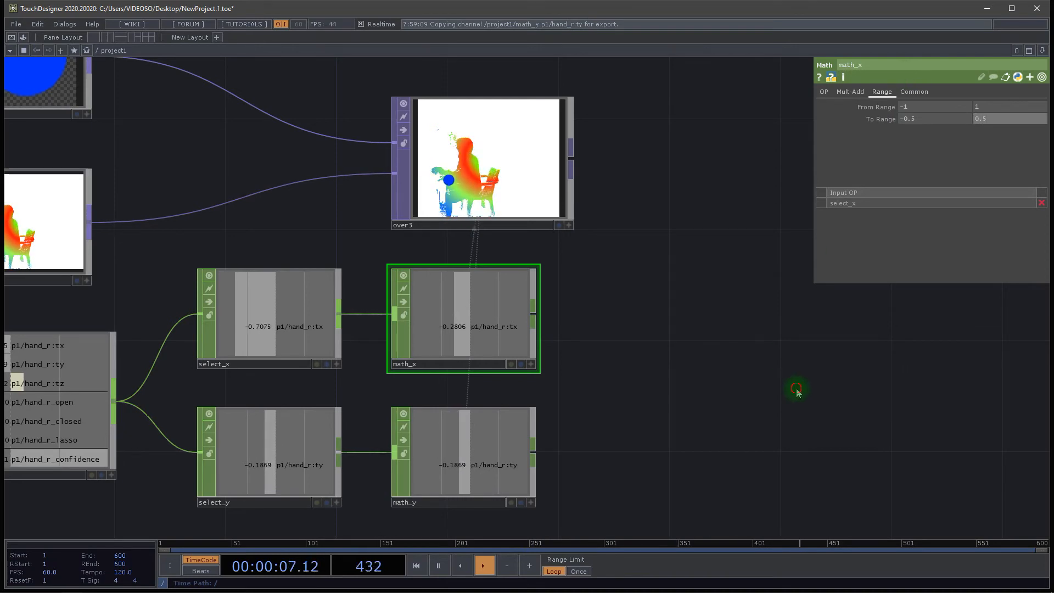
pyautogui.press('Return')
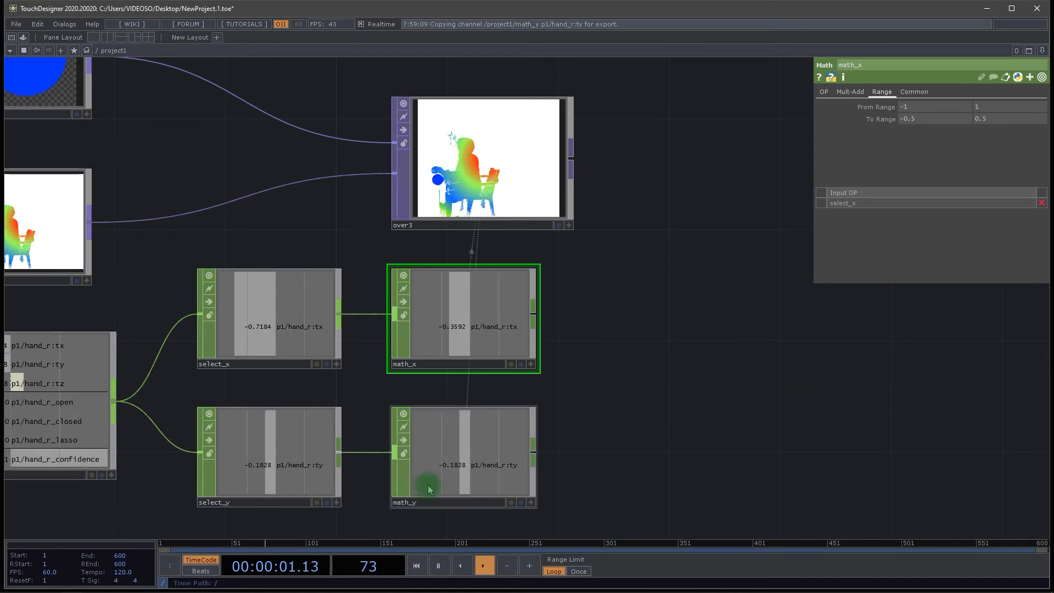
# Set math_y's From Range to -1 and 1 and its To Range to -0.5 and 0.5.
pyautogui.click(469, 465)
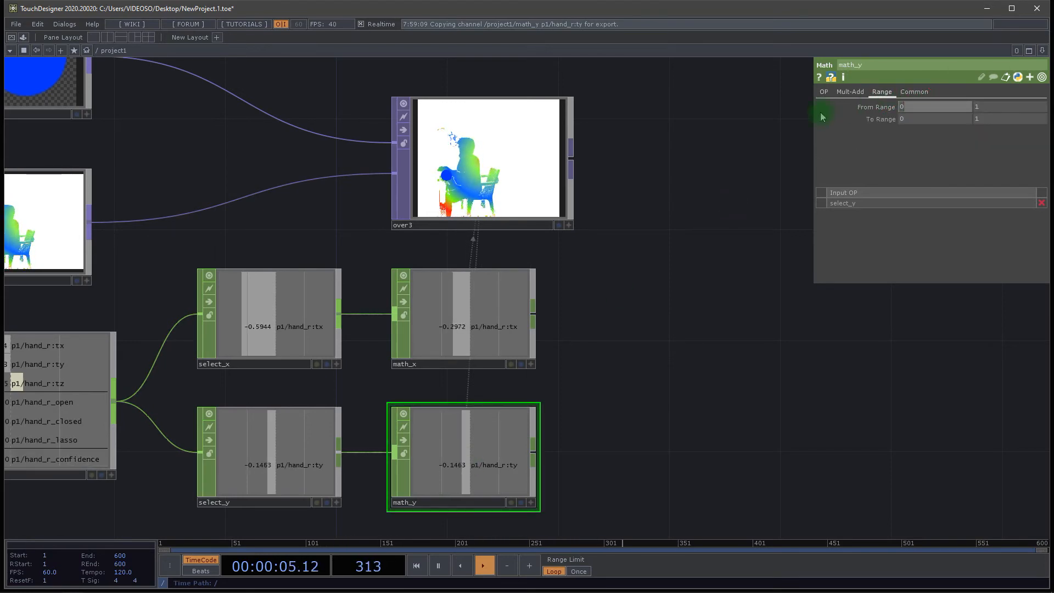
pyautogui.click(922, 120)
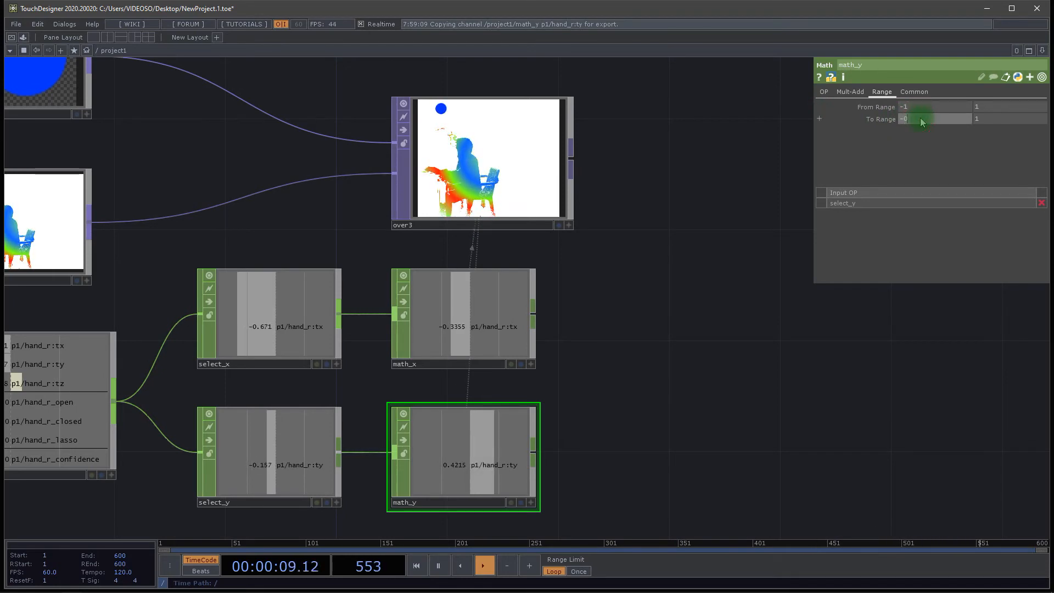
pyautogui.click(1012, 123)
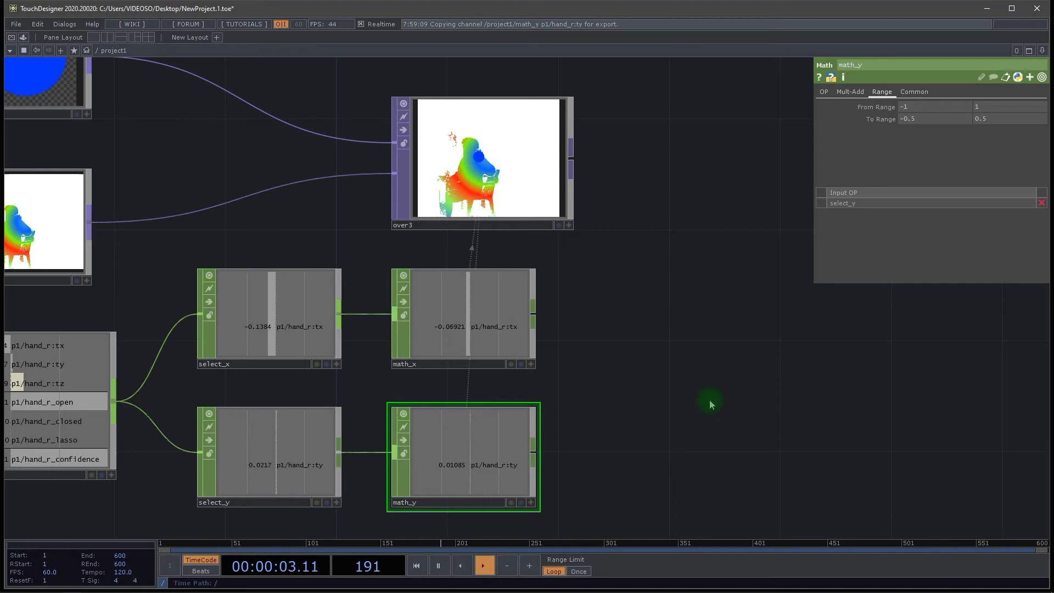
# Give circle1 a red border with a Border Width of about 0.0988.
pyautogui.moveTo(690, 330)
pyautogui.mouseDown()
pyautogui.moveTo(703, 370)
pyautogui.moveTo(696, 324)
pyautogui.mouseUp()
pyautogui.scroll(-5, 665, 398)
pyautogui.click(365, 202)
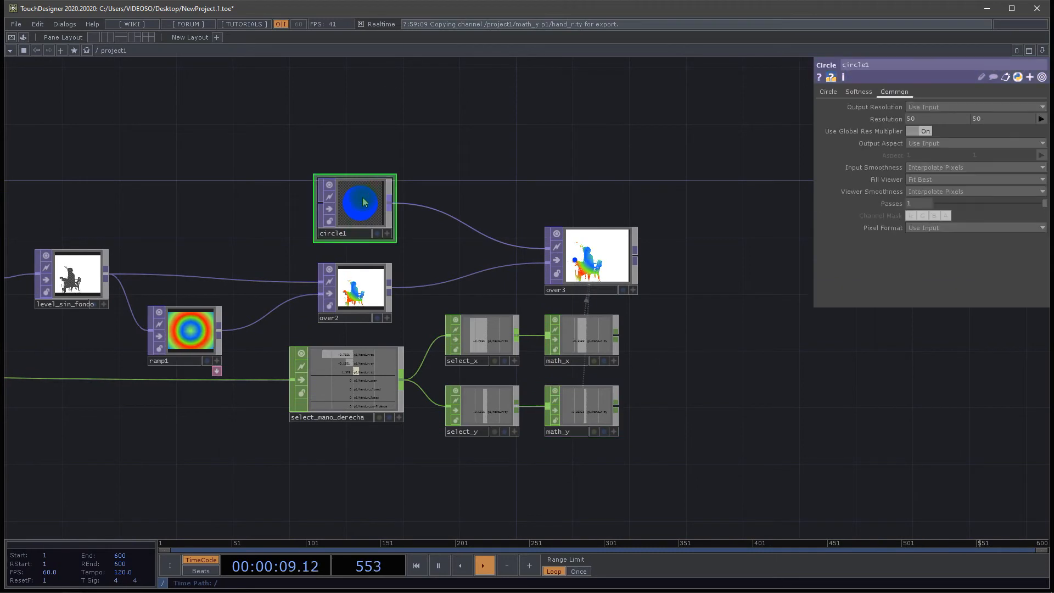
pyautogui.moveTo(442, 218); pyautogui.dragTo(472, 181)
pyautogui.moveTo(456, 289); pyautogui.dragTo(476, 309)
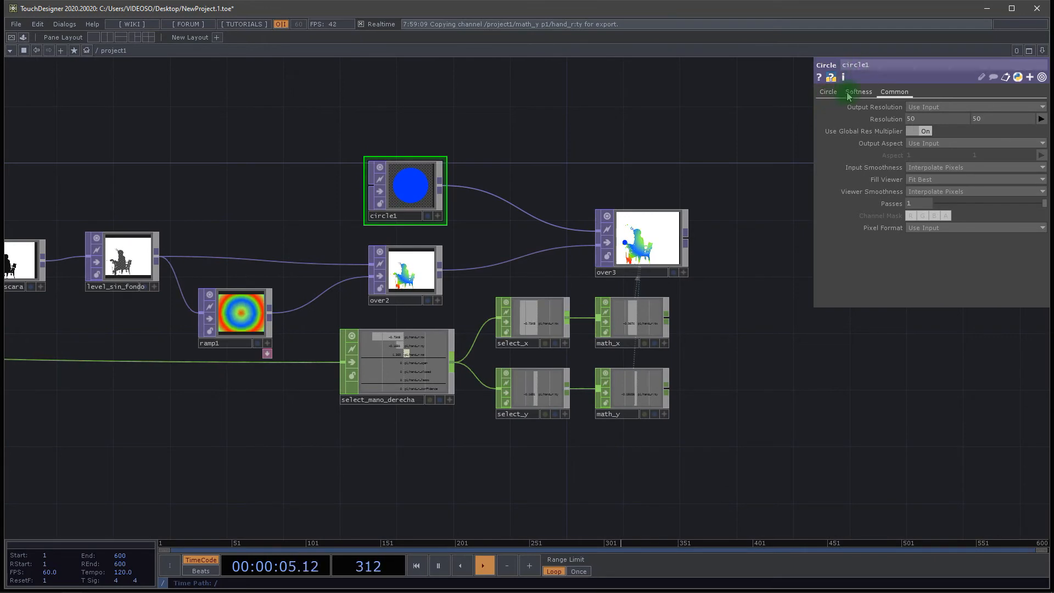
pyautogui.click(829, 93)
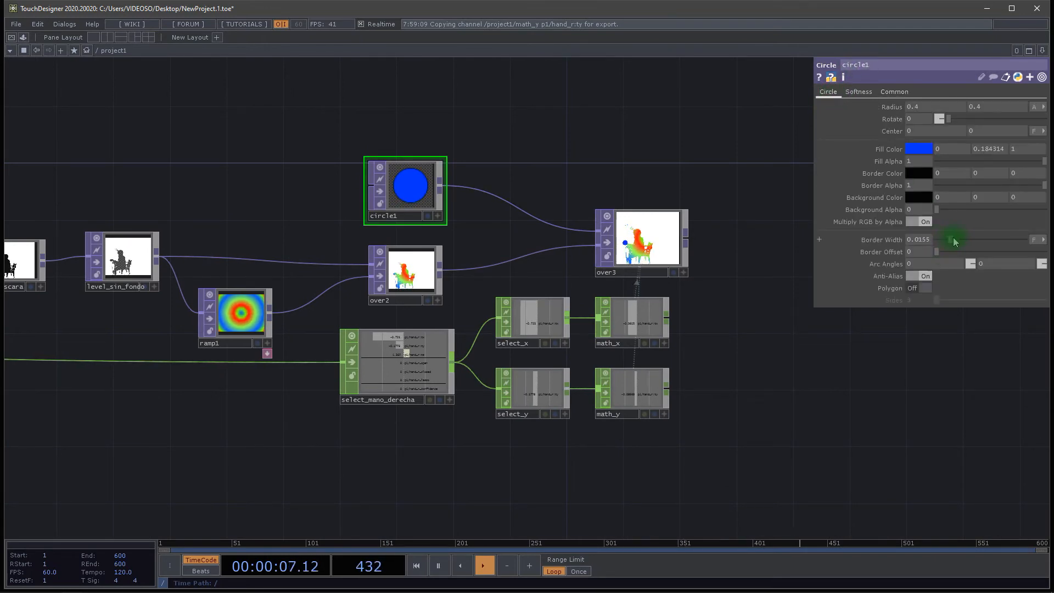
pyautogui.click(916, 178)
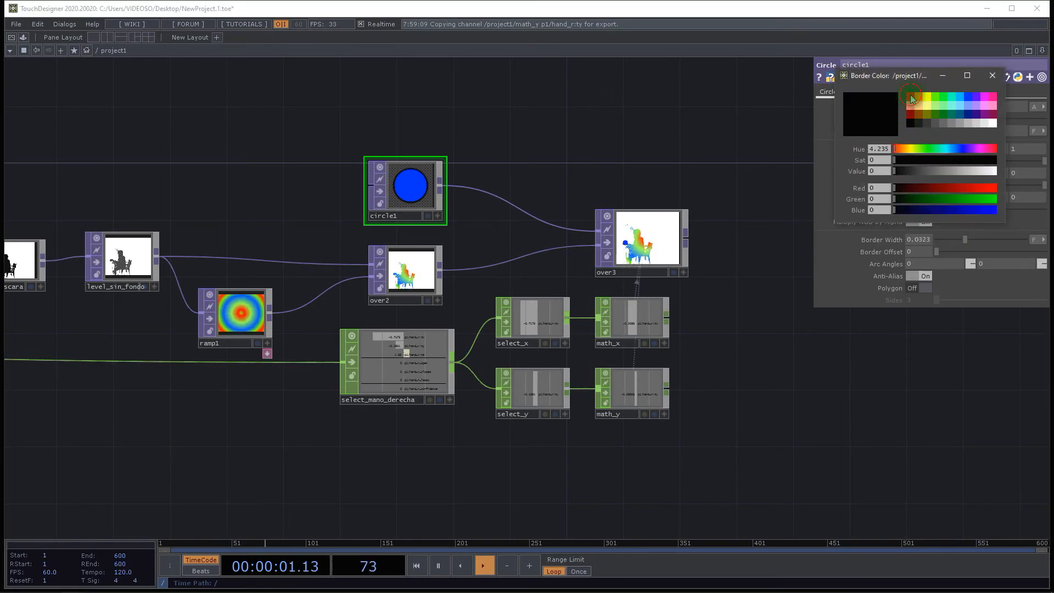
pyautogui.click(911, 97)
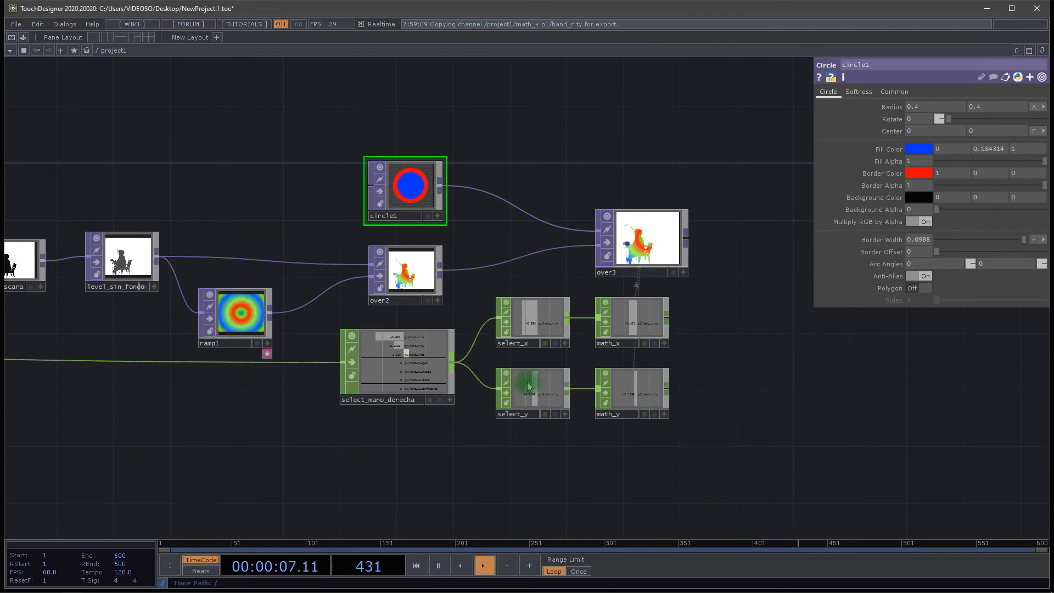
# Make select_mano_derecha's viewer active and link its p1/hand_r_open channel to circle1's Fill Alpha.
pyautogui.scroll(8, 455, 329)
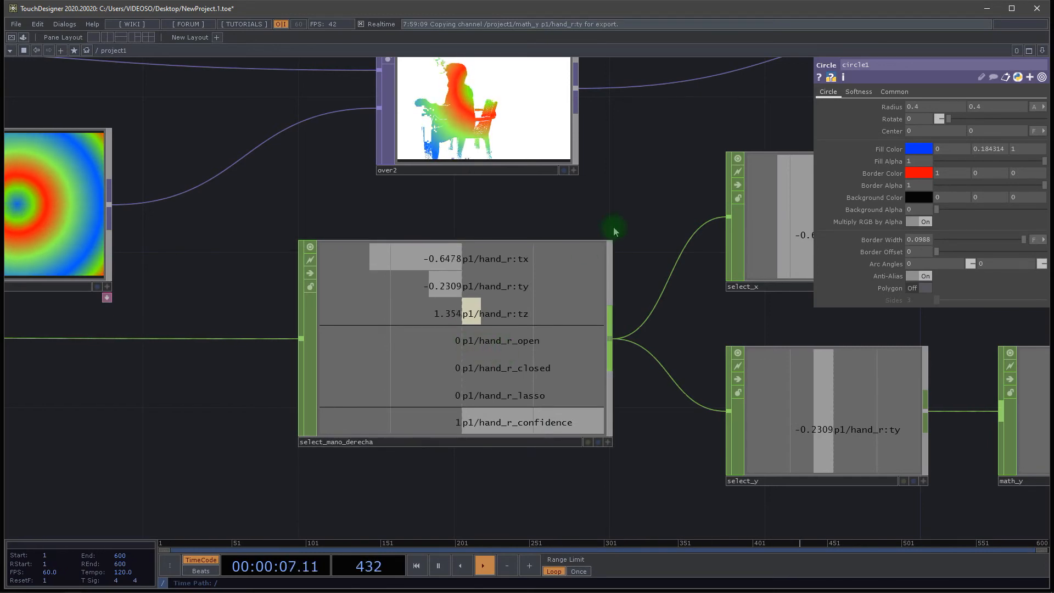
pyautogui.moveTo(662, 185); pyautogui.dragTo(529, 286)
pyautogui.scroll(-3, 555, 278)
pyautogui.rightClick(529, 288)
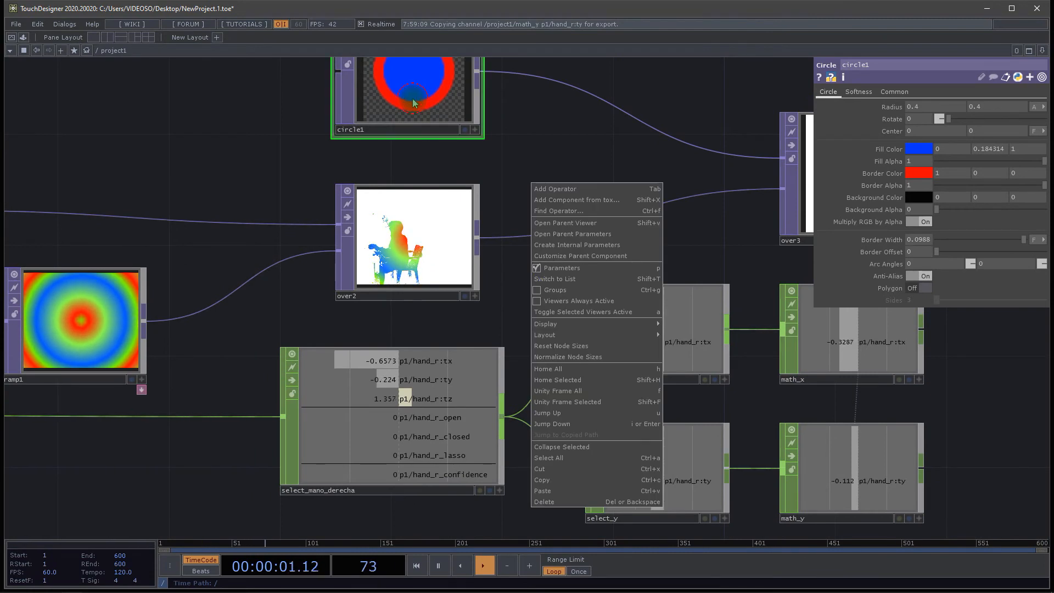
pyautogui.click(584, 135)
pyautogui.moveTo(584, 138); pyautogui.dragTo(566, 201)
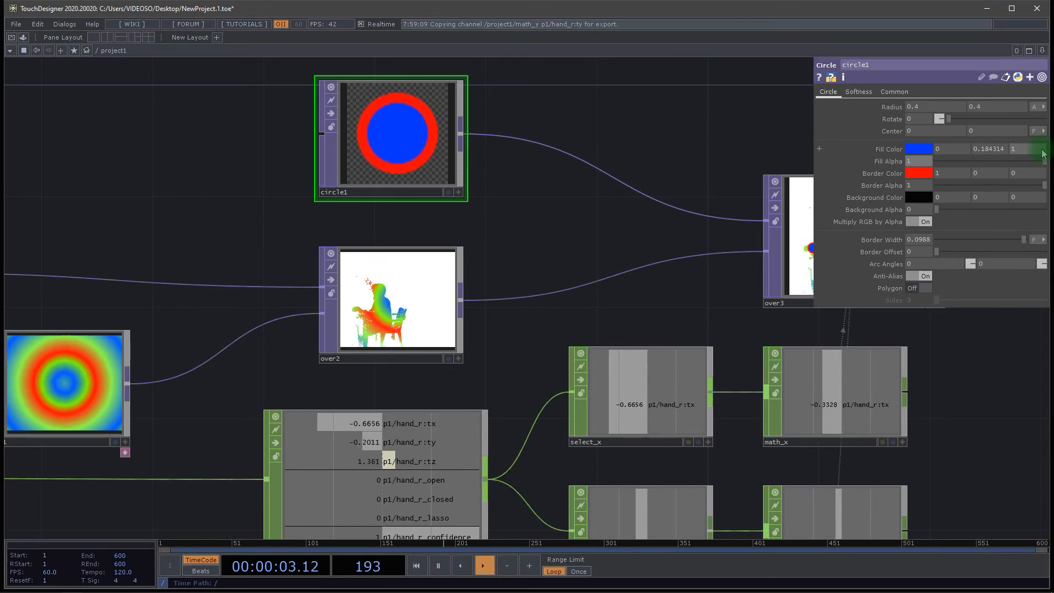
pyautogui.moveTo(506, 362); pyautogui.dragTo(499, 338)
pyautogui.moveTo(514, 523); pyautogui.dragTo(506, 514)
pyautogui.click(468, 522)
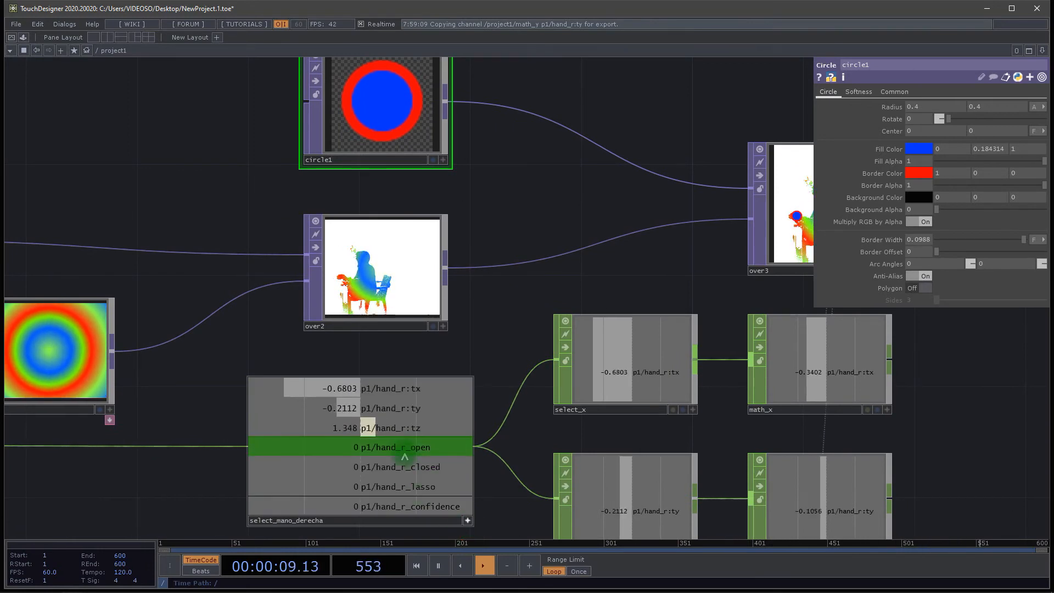
pyautogui.moveTo(399, 455); pyautogui.dragTo(914, 161)
pyautogui.click(922, 162)
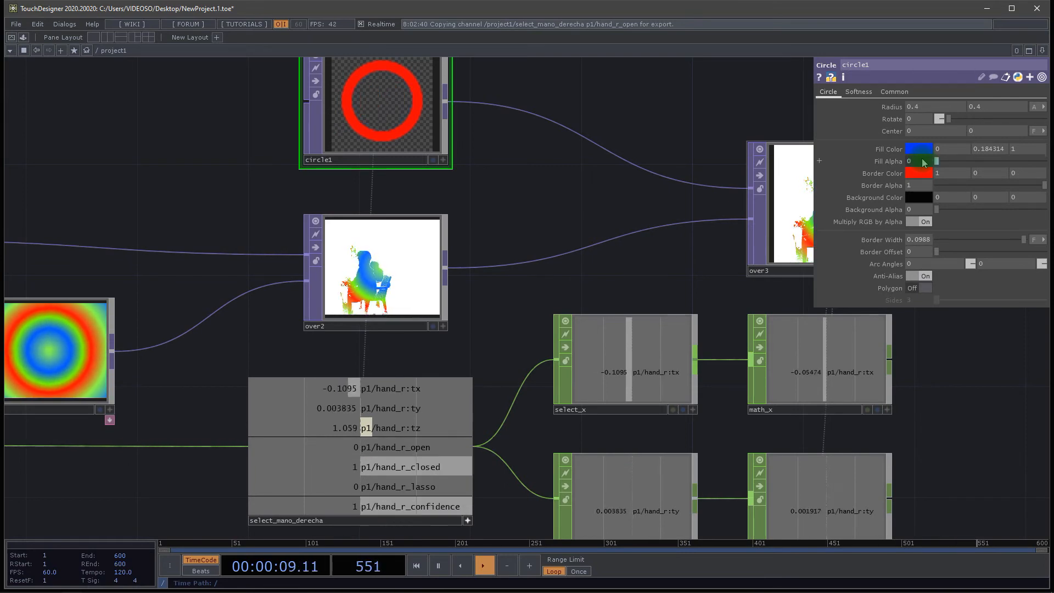
# Check the circle over the silhouette in over3 and move circle1 slightly up and to the left of over2.
pyautogui.moveTo(408, 329); pyautogui.dragTo(234, 312)
pyautogui.moveTo(767, 379); pyautogui.dragTo(650, 392)
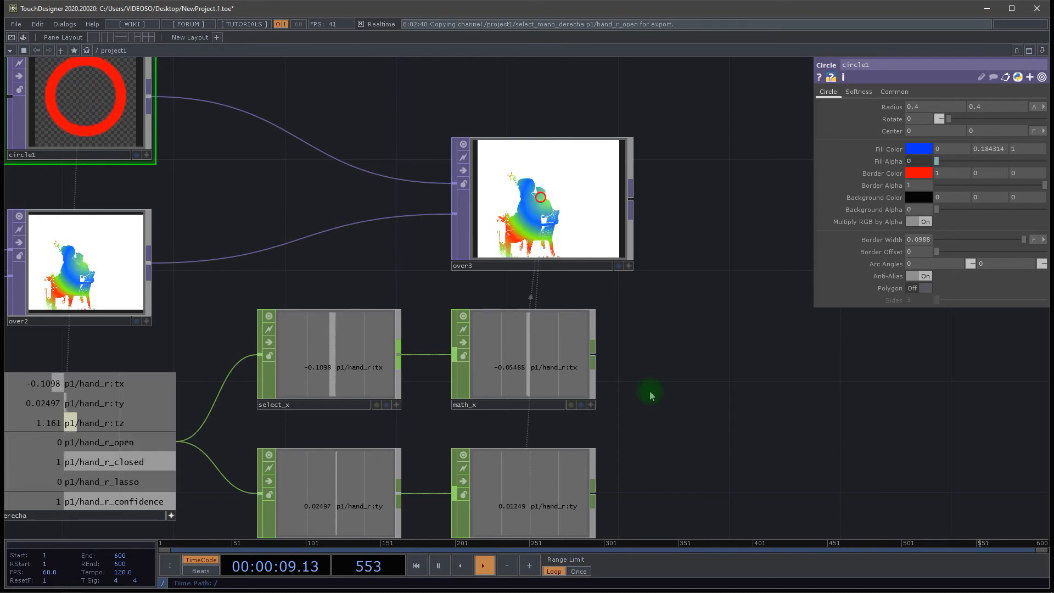
pyautogui.scroll(-5, 659, 455)
pyautogui.moveTo(661, 459); pyautogui.dragTo(669, 307)
pyautogui.scroll(5, 700, 374)
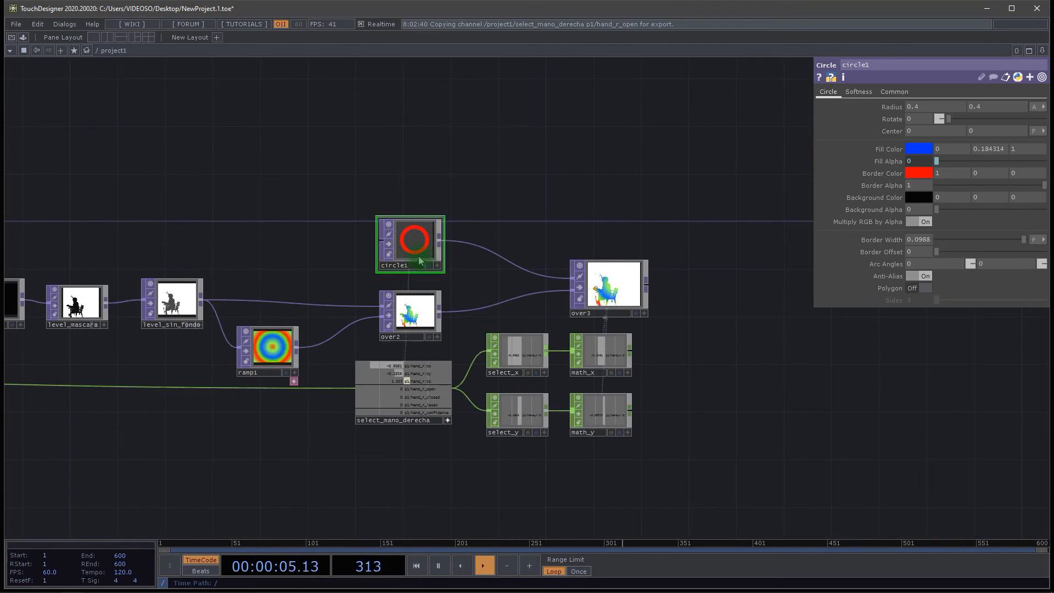
pyautogui.moveTo(414, 259); pyautogui.dragTo(355, 235)
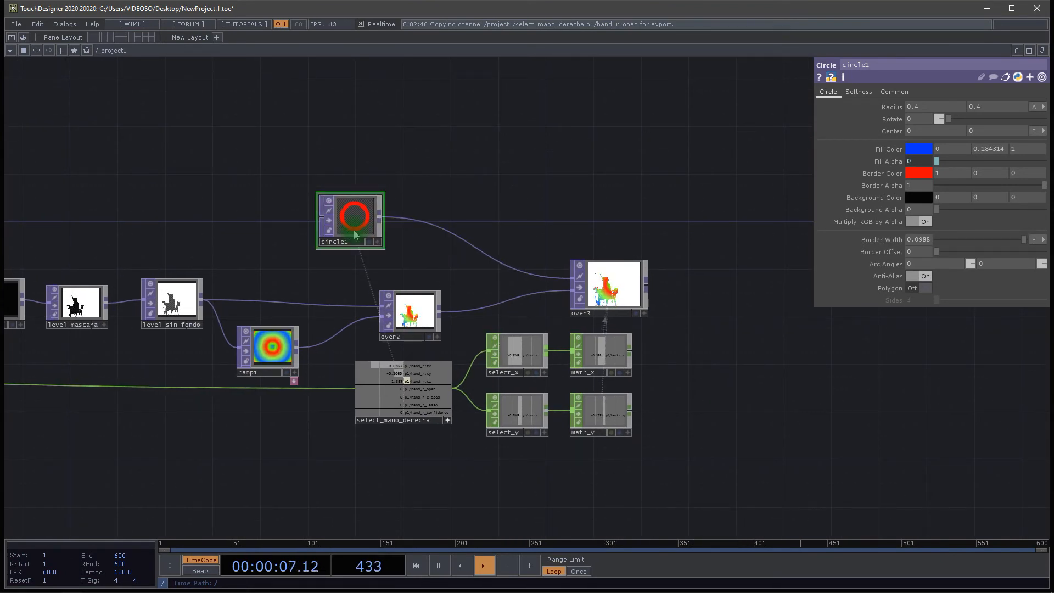
# Add a Container COMP in the empty area above over3 and rename it container_chroma.
pyautogui.moveTo(430, 174); pyautogui.dragTo(483, 231)
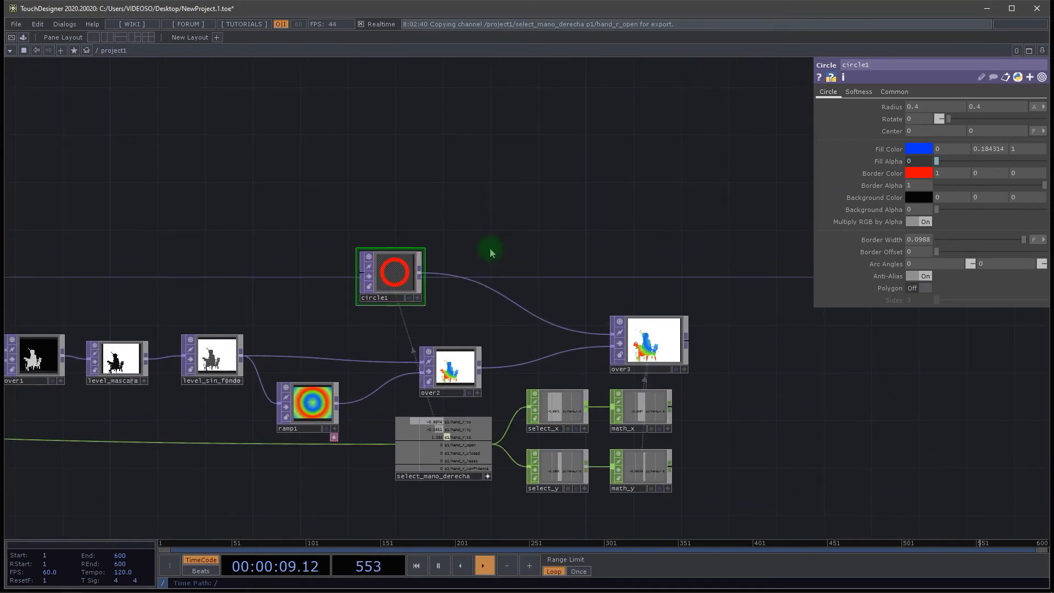
pyautogui.moveTo(506, 266); pyautogui.dragTo(438, 238)
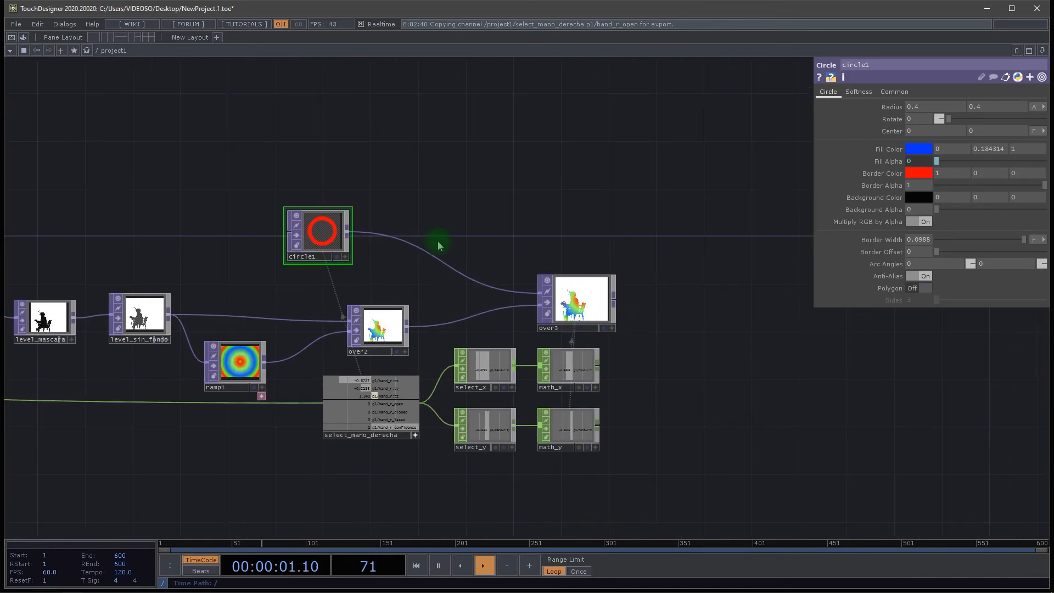
pyautogui.scroll(2, 438, 239)
pyautogui.scroll(1, 437, 240)
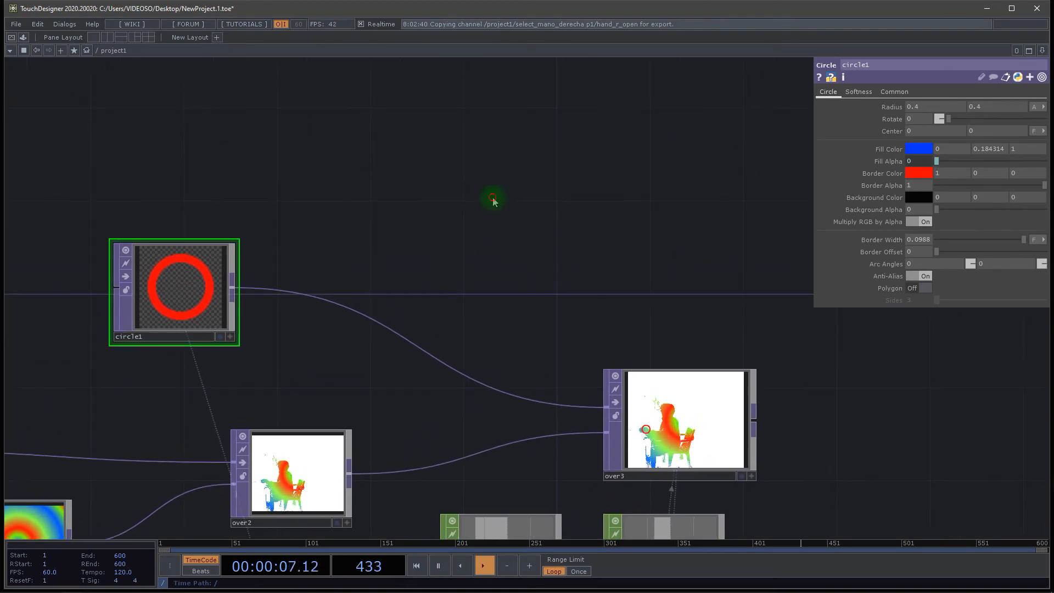
pyautogui.press('Tab')
pyautogui.click(319, 70)
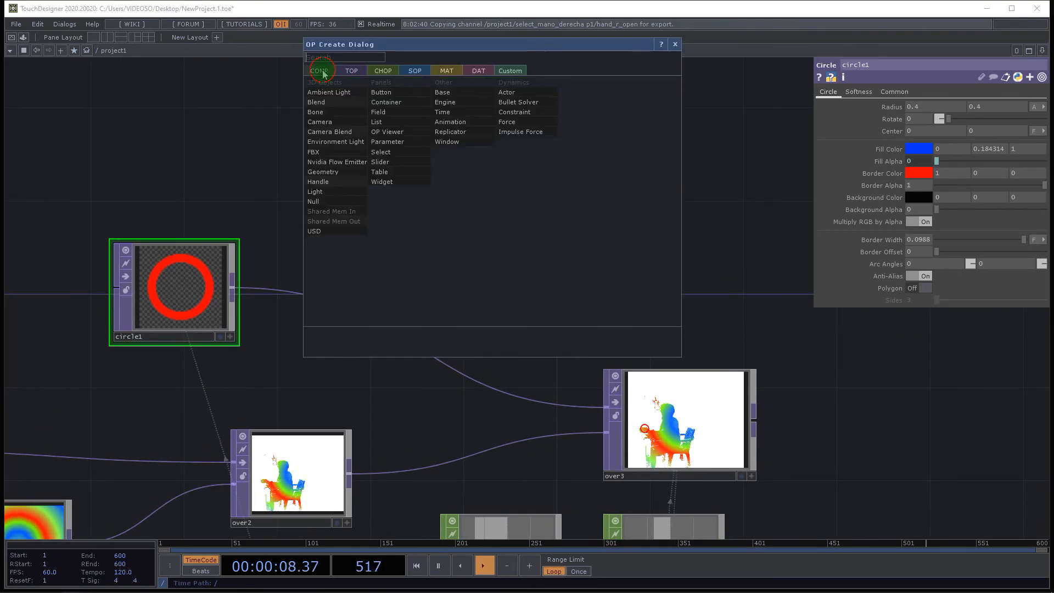
pyautogui.click(387, 102)
pyautogui.click(473, 196)
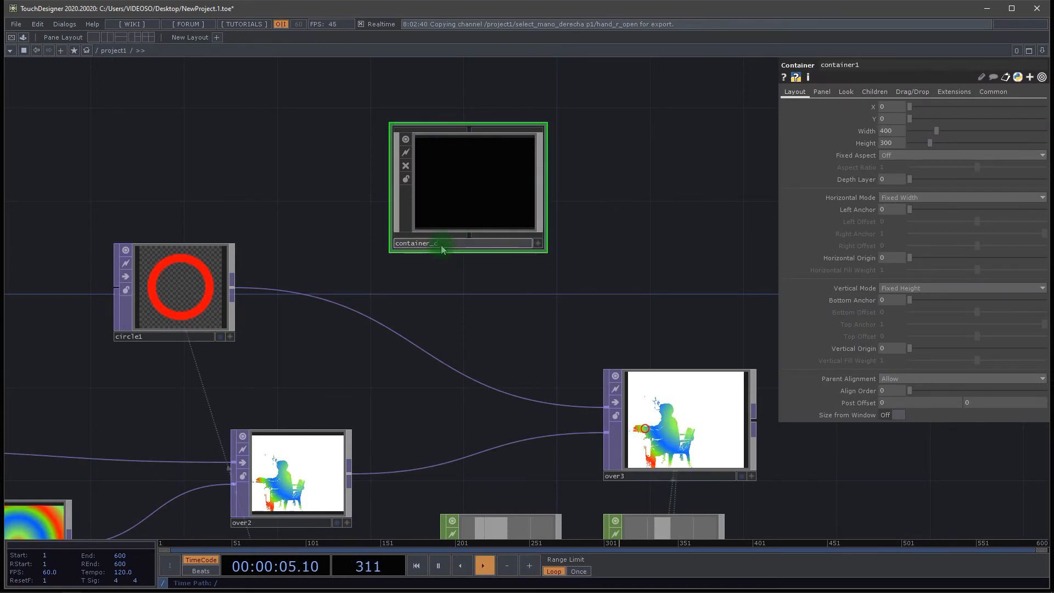
pyautogui.press('Return')
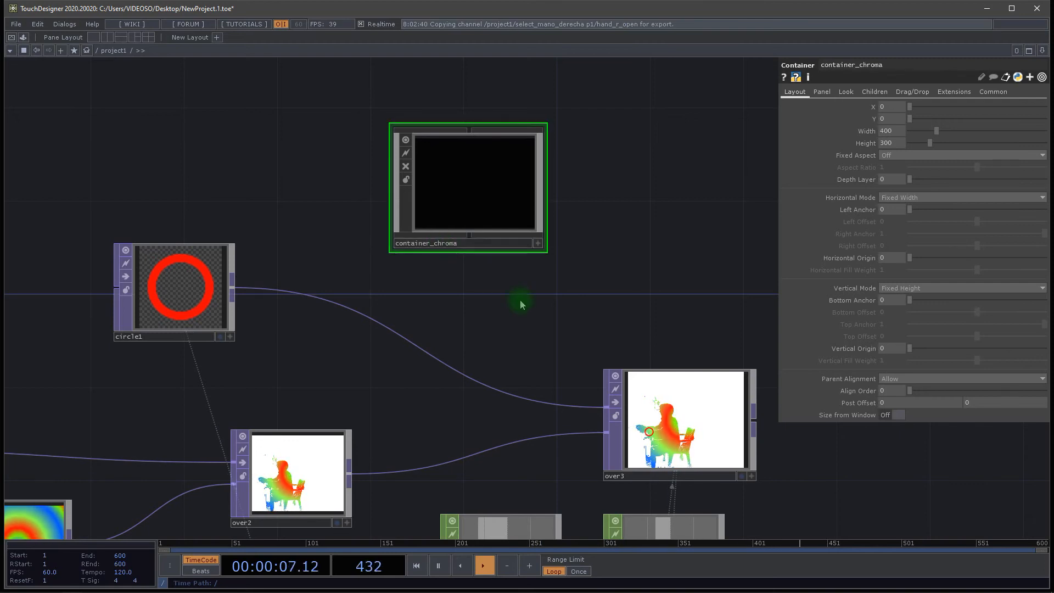
# Enter the container_chroma network and open the dia9_maraton folder inside programacixn_para_humanxs in File Explorer.
pyautogui.press('i')
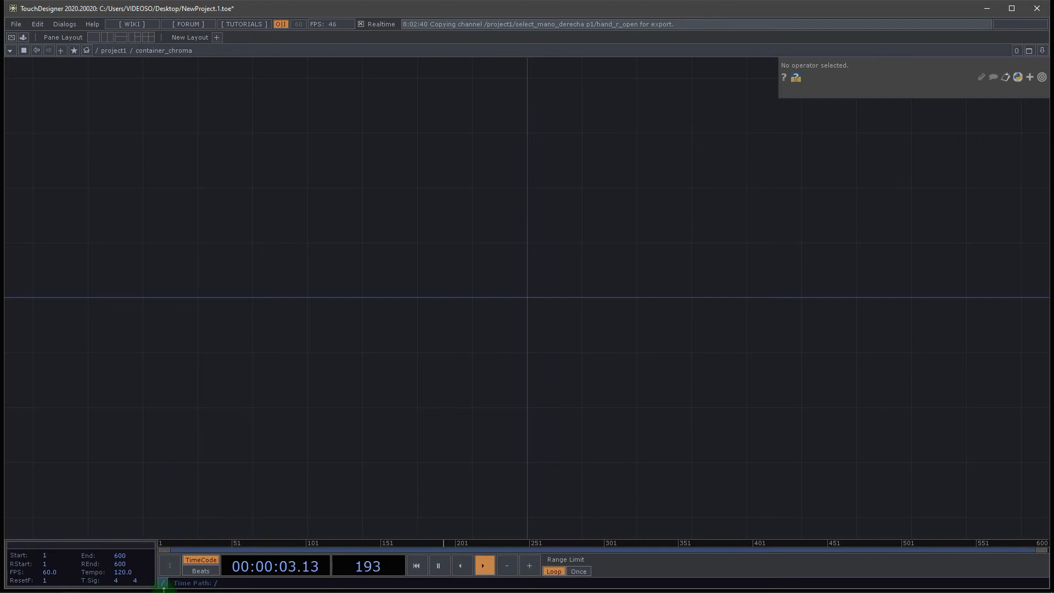
pyautogui.press('super')
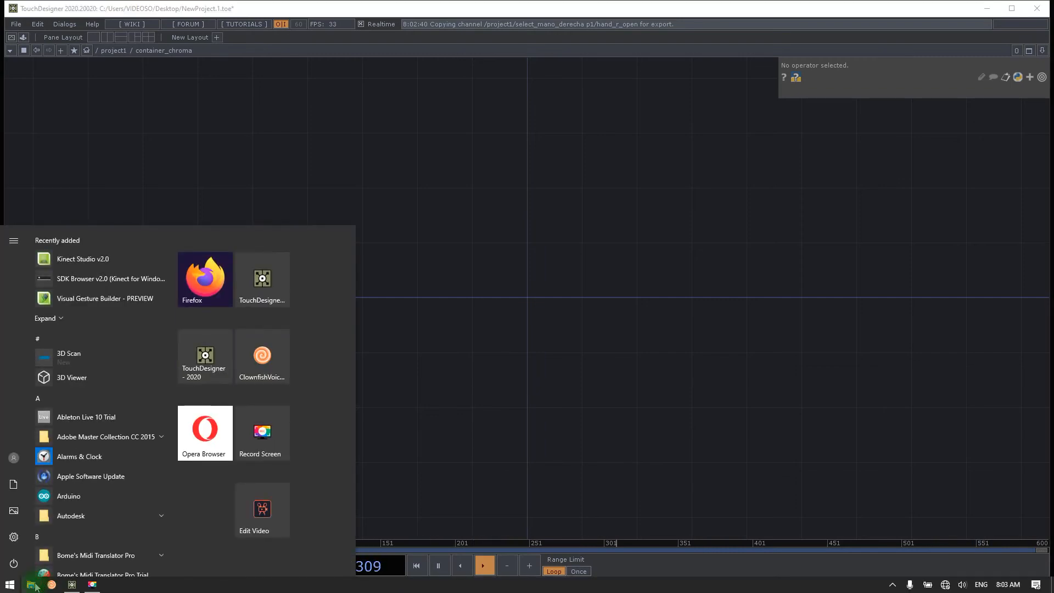
pyautogui.click(352, 369)
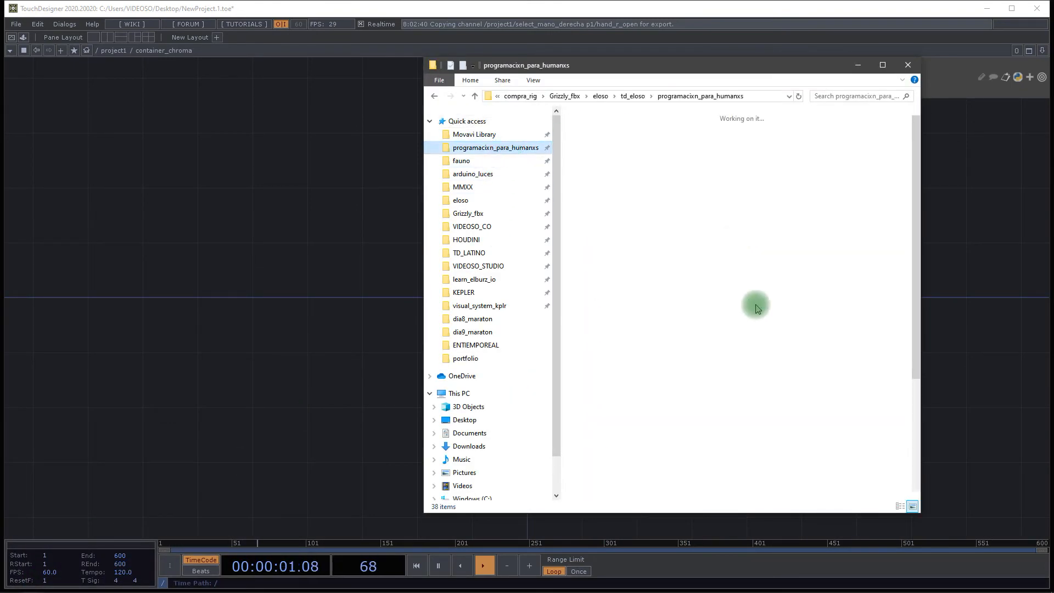
pyautogui.click(795, 216)
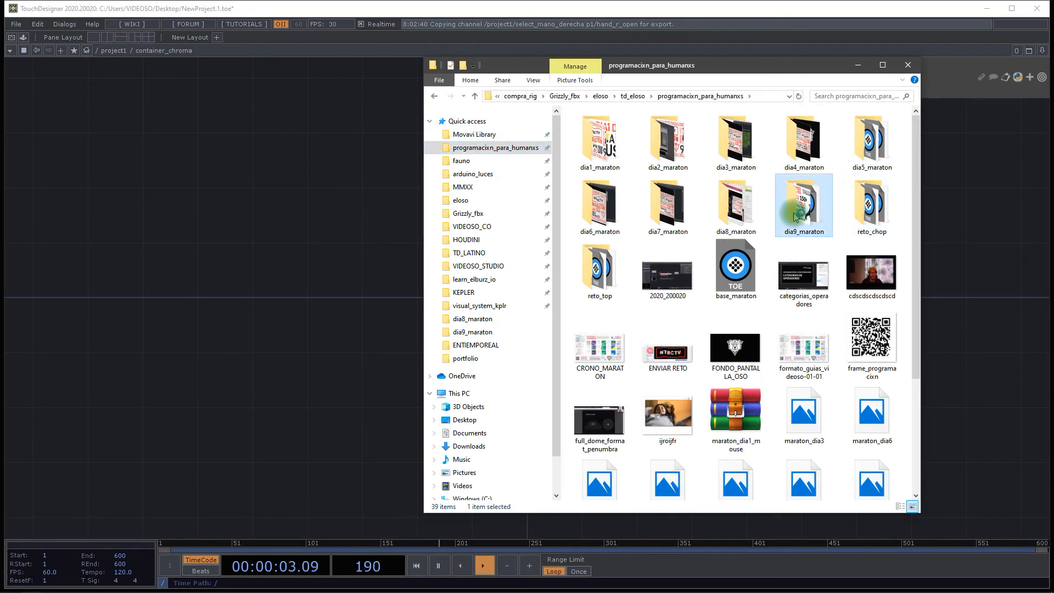
pyautogui.doubleClick(794, 216)
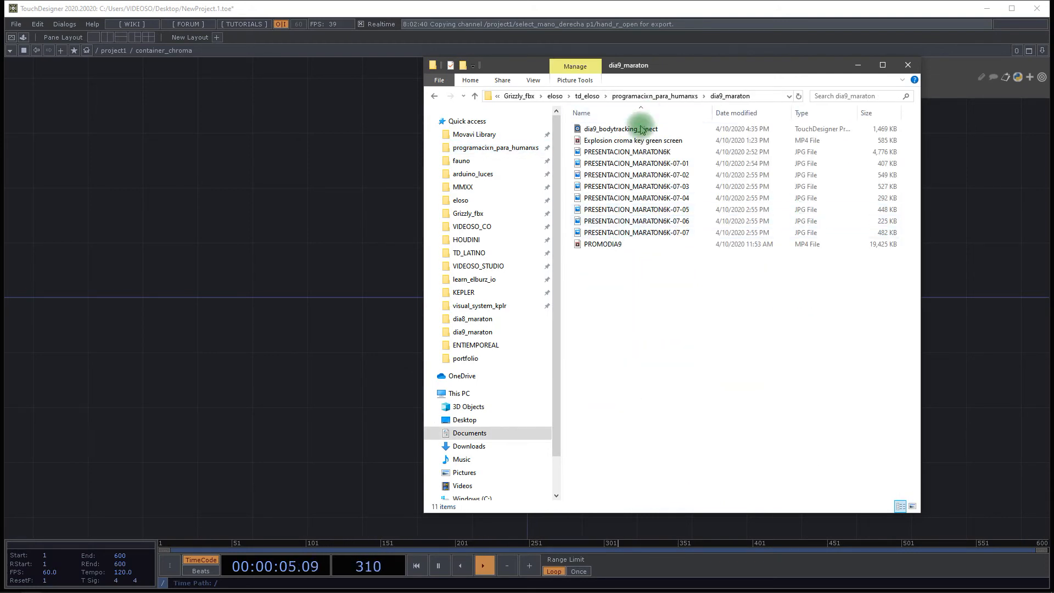
# Import the Explosion croma key green screen video from the dia9_maraton folder into container_chroma and enlarge its node.
pyautogui.moveTo(466, 145); pyautogui.dragTo(277, 204)
pyautogui.click(858, 66)
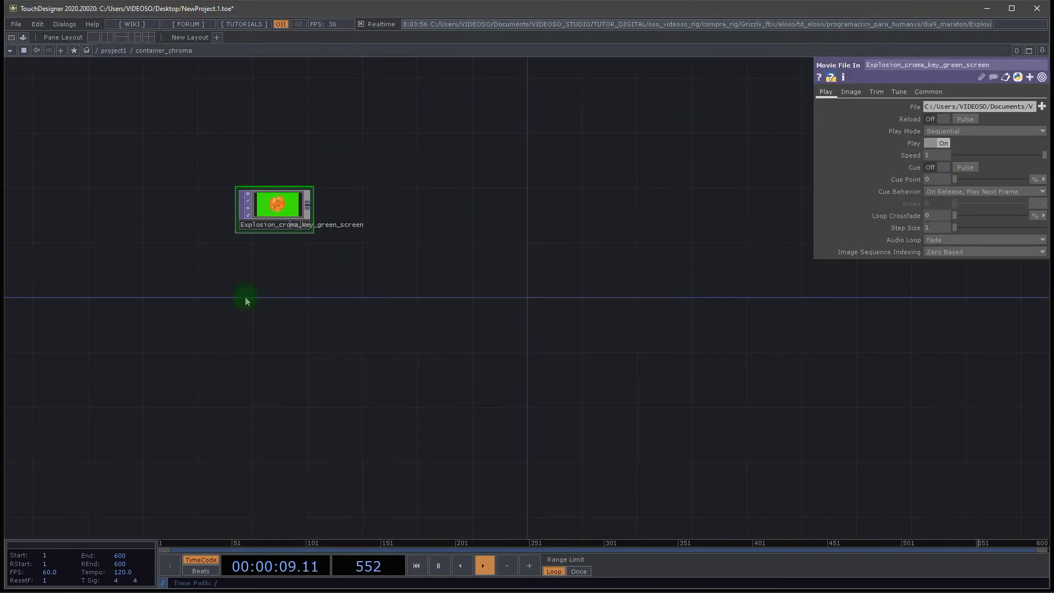
pyautogui.scroll(5, 214, 223)
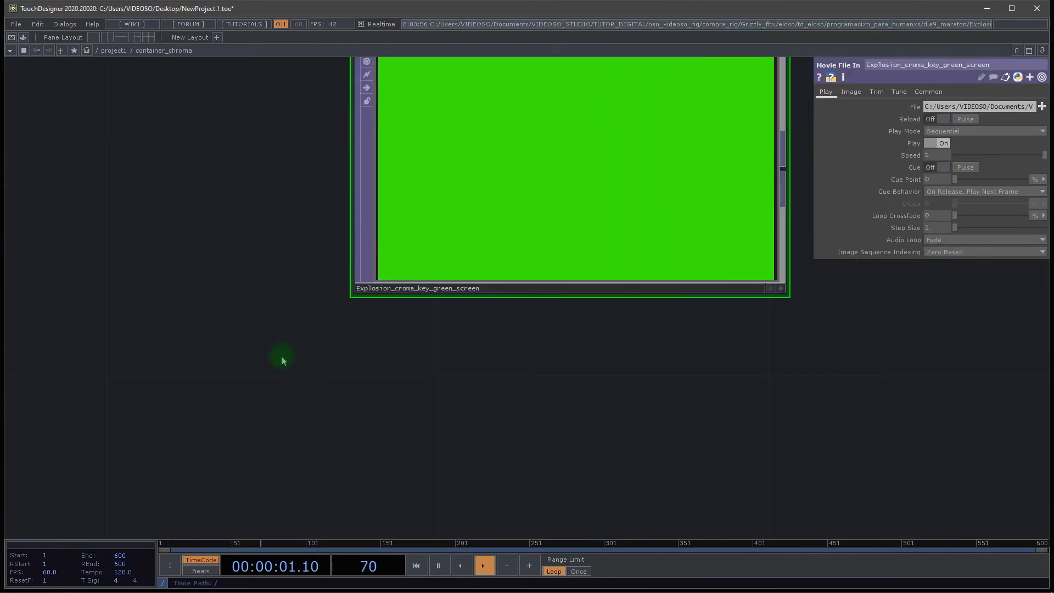
pyautogui.scroll(-2, 282, 357)
pyautogui.scroll(-1, 282, 358)
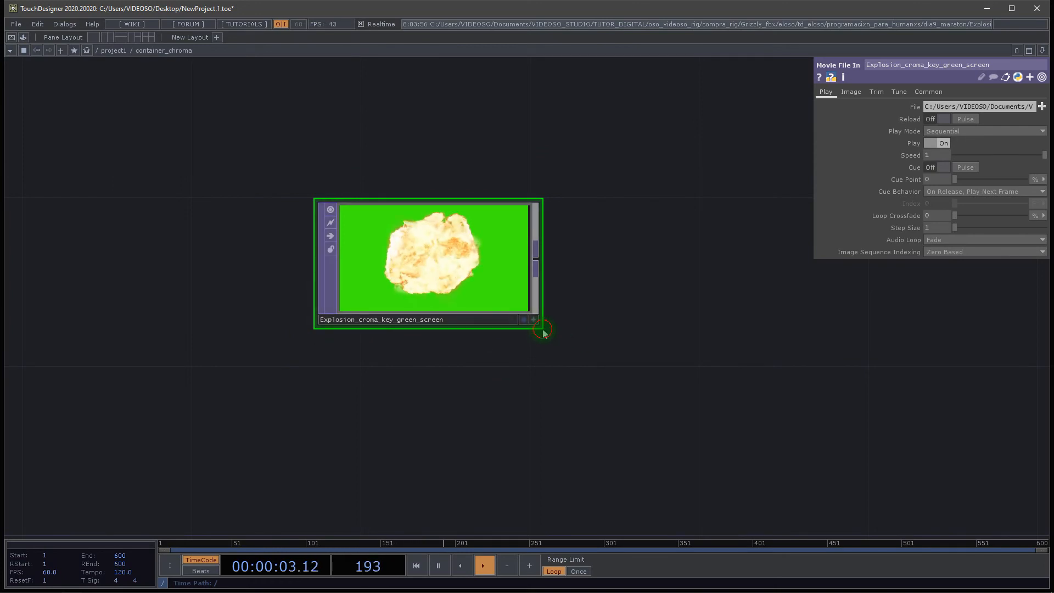
pyautogui.moveTo(542, 326); pyautogui.dragTo(647, 426)
pyautogui.moveTo(688, 392); pyautogui.dragTo(670, 390)
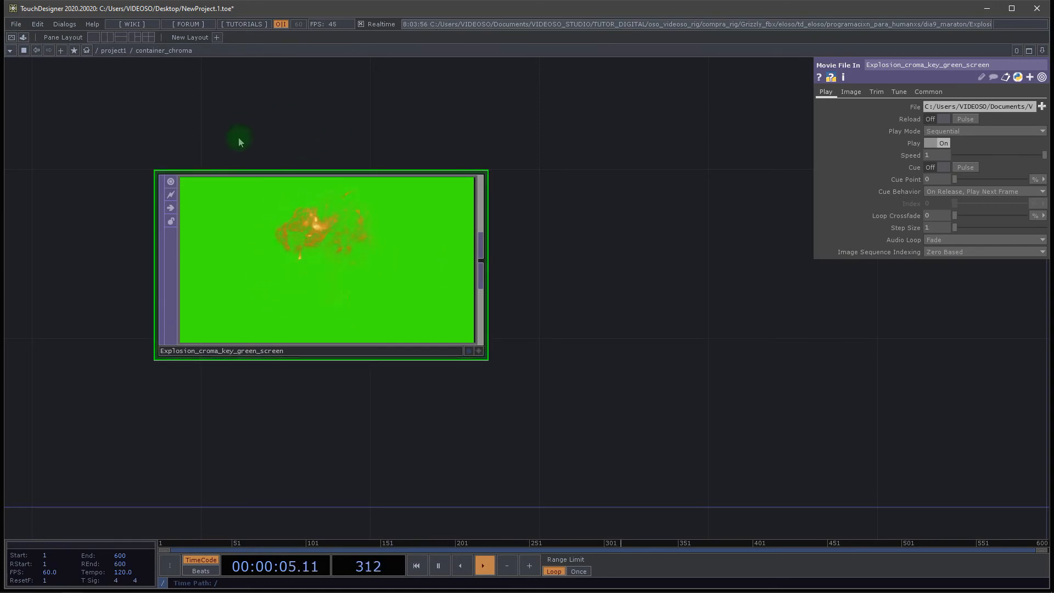
# Add the chromaKey component from the palette's Tools category beside the explosion video node and close the palette.
pyautogui.click(12, 39)
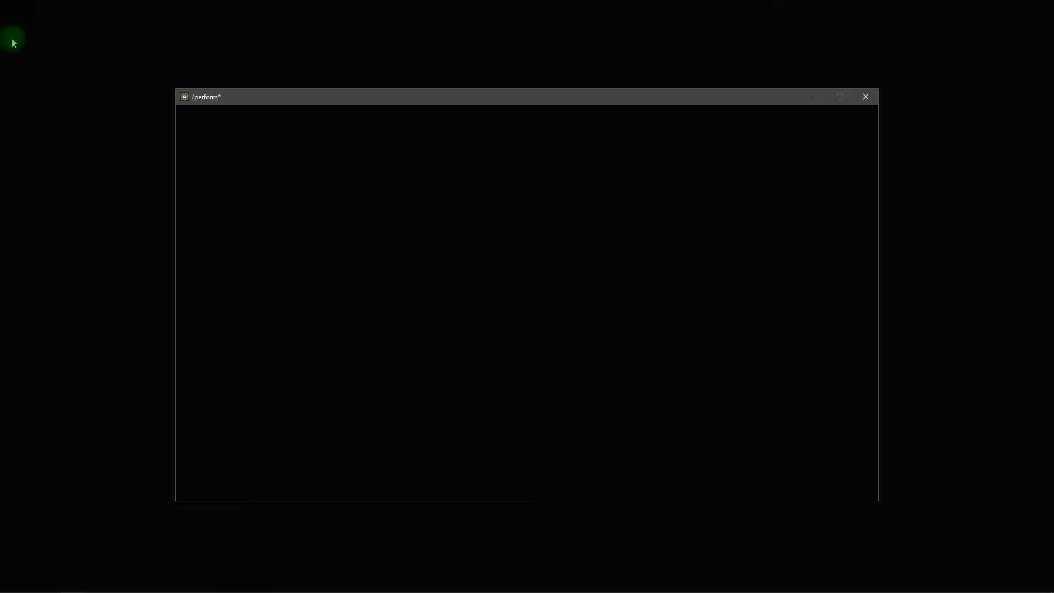
pyautogui.press('Escape')
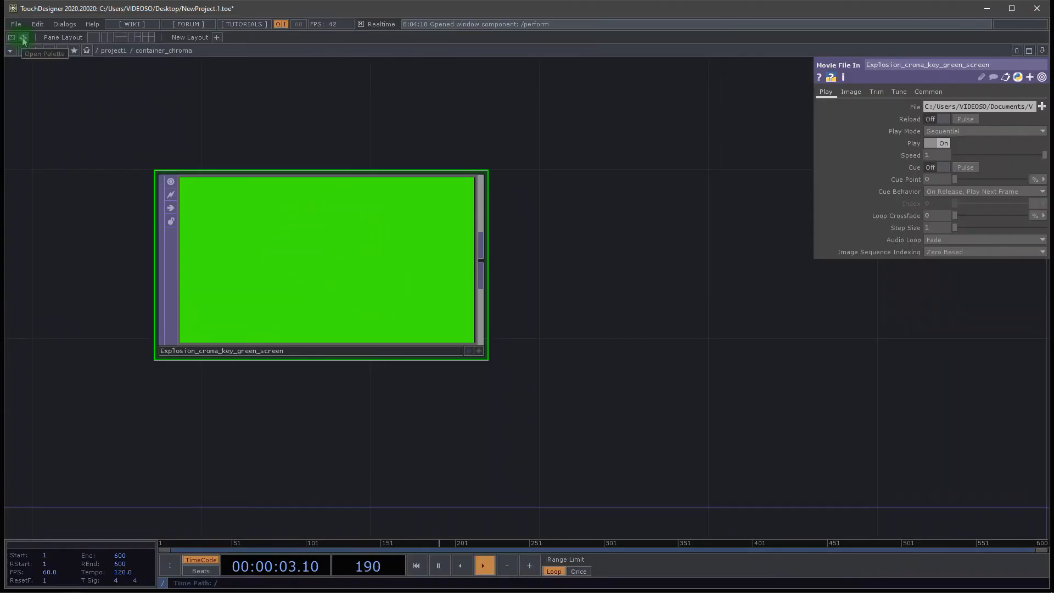
pyautogui.click(24, 39)
pyautogui.click(44, 134)
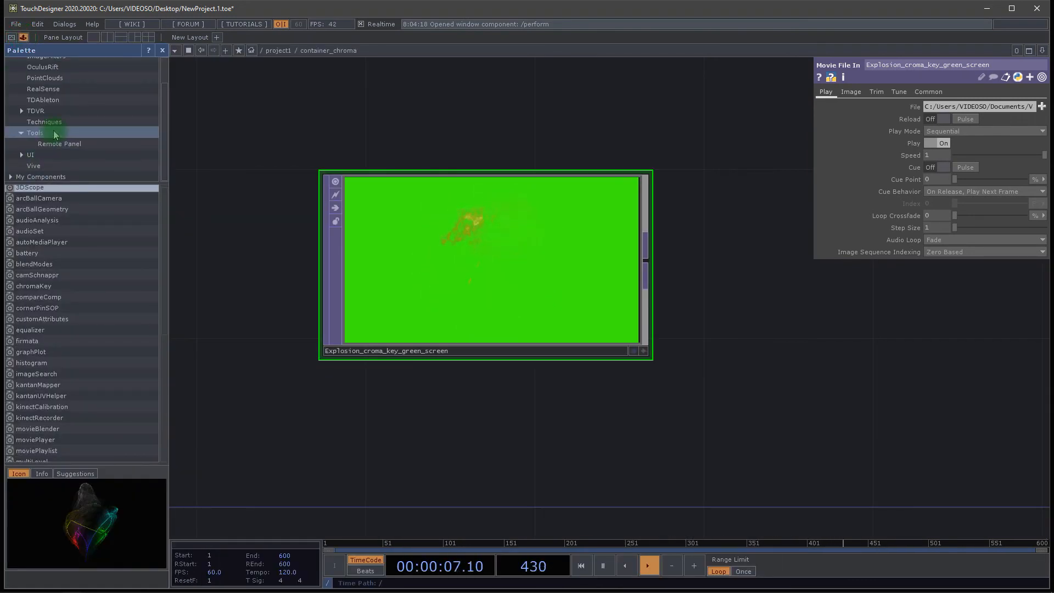
pyautogui.moveTo(63, 292); pyautogui.dragTo(797, 269)
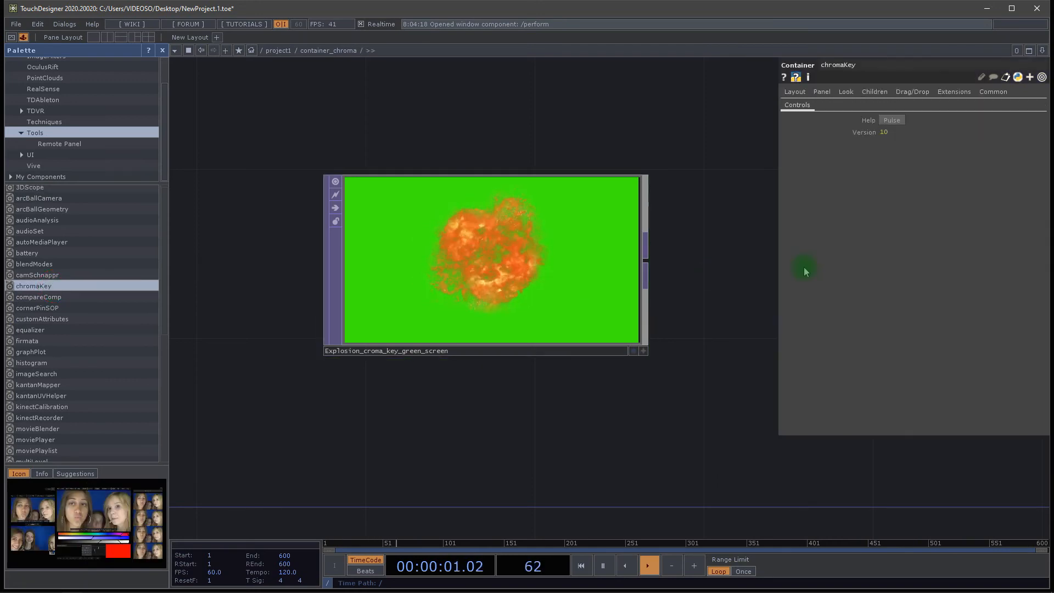
pyautogui.moveTo(499, 164); pyautogui.dragTo(401, 188)
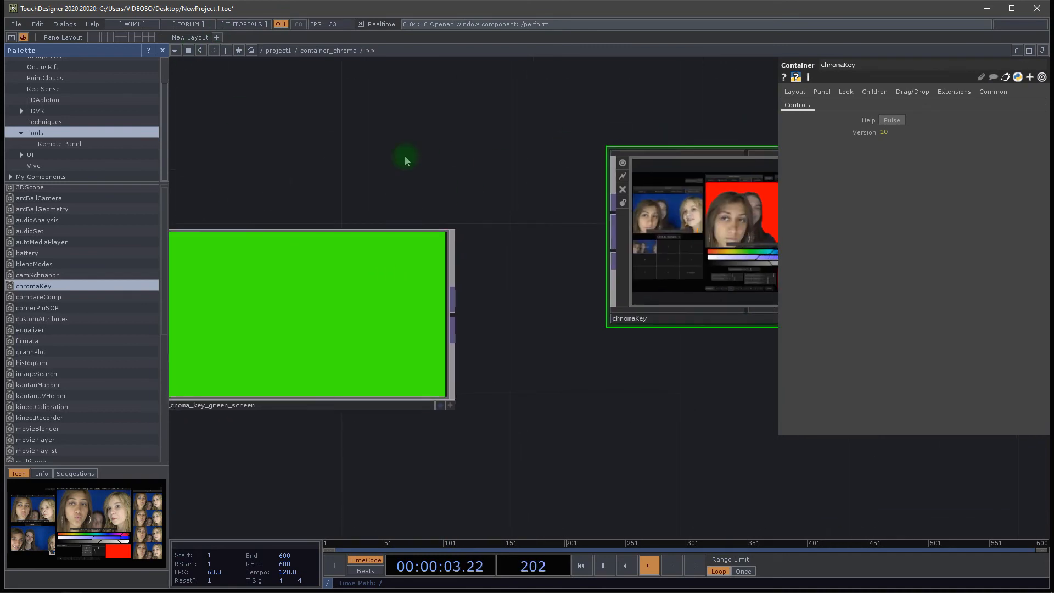
pyautogui.click(162, 50)
# Enlarge the chromaKey node next to the explosion video node.
pyautogui.moveTo(525, 394); pyautogui.dragTo(511, 368)
pyautogui.moveTo(160, 283); pyautogui.dragTo(247, 181)
pyautogui.moveTo(425, 393); pyautogui.dragTo(258, 460)
pyautogui.moveTo(537, 183); pyautogui.dragTo(682, 115)
pyautogui.moveTo(490, 409); pyautogui.dragTo(593, 438)
pyautogui.moveTo(206, 294); pyautogui.dragTo(222, 289)
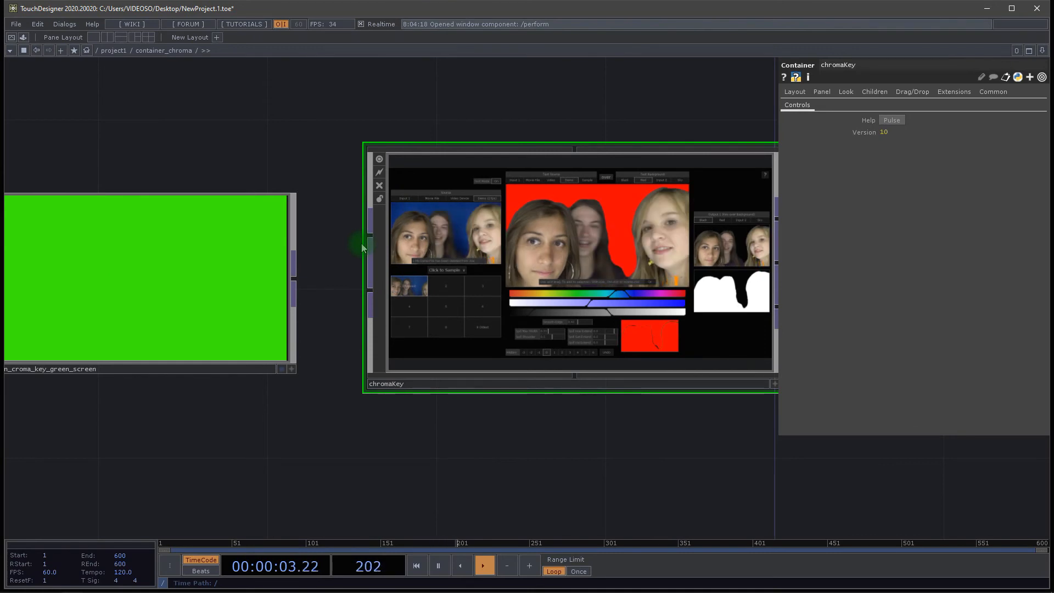
# Wire the explosion video's output to chromaKey's first input and move the video node up level with it.
pyautogui.click(294, 282)
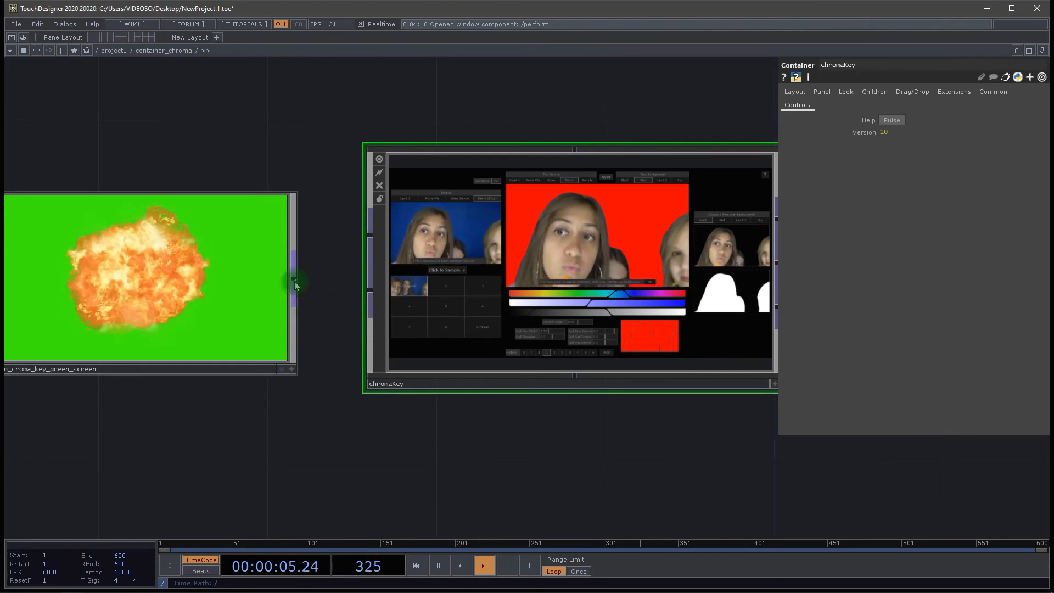
pyautogui.moveTo(294, 277); pyautogui.dragTo(368, 234)
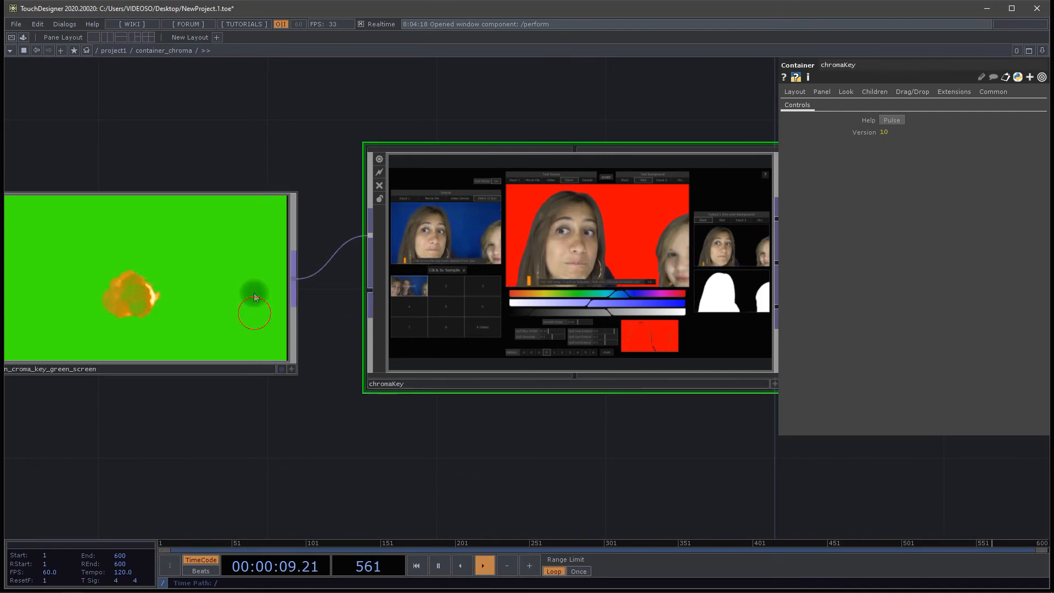
pyautogui.moveTo(251, 320); pyautogui.dragTo(251, 278)
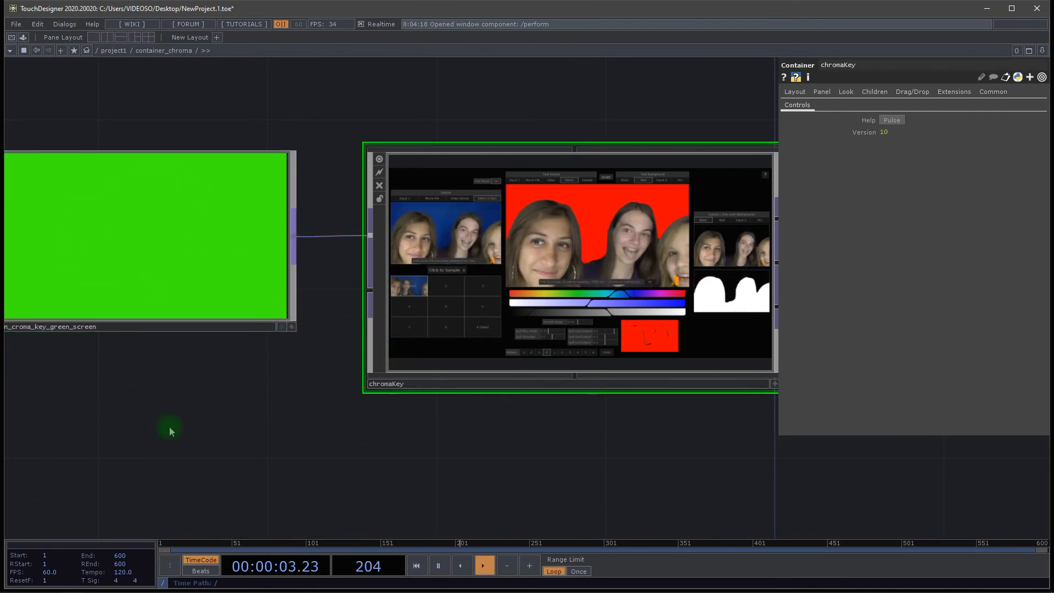
# Add a Movie File In TOP below the explosion video node and wire it to chromaKey's second input.
pyautogui.press('Tab')
pyautogui.click(51, 301)
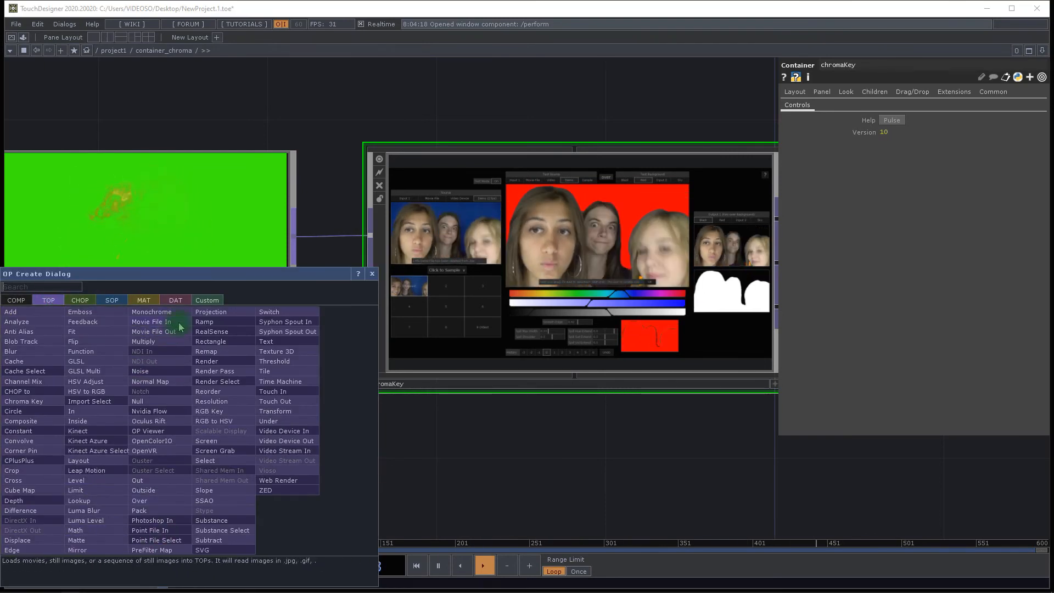
pyautogui.click(153, 322)
pyautogui.click(166, 477)
pyautogui.moveTo(282, 482); pyautogui.dragTo(370, 290)
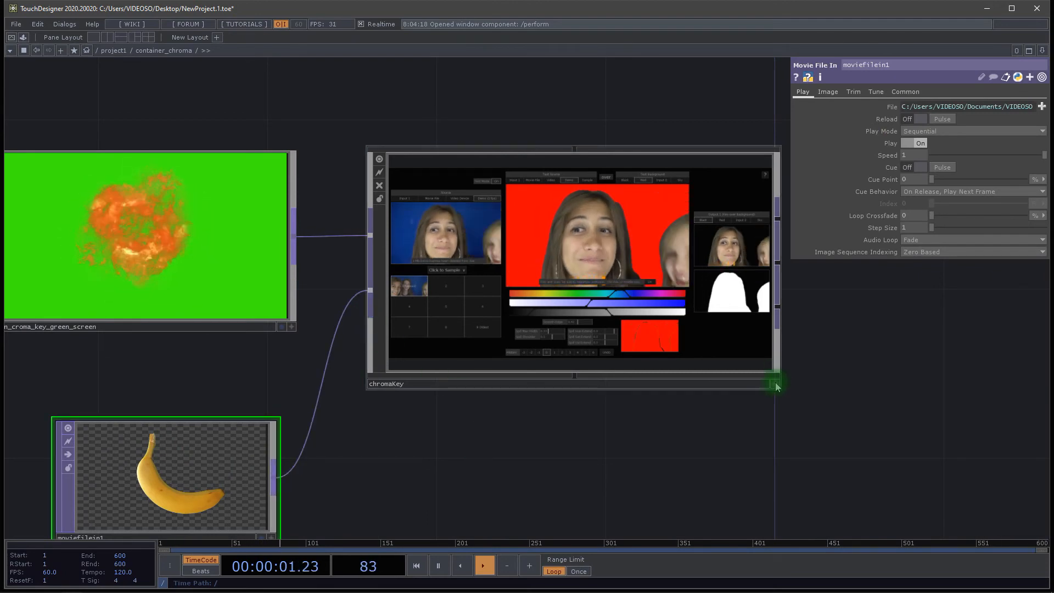
# Make chromaKey's viewer active and hide the parameter window so its controls are unobstructed.
pyautogui.moveTo(780, 381); pyautogui.dragTo(628, 347)
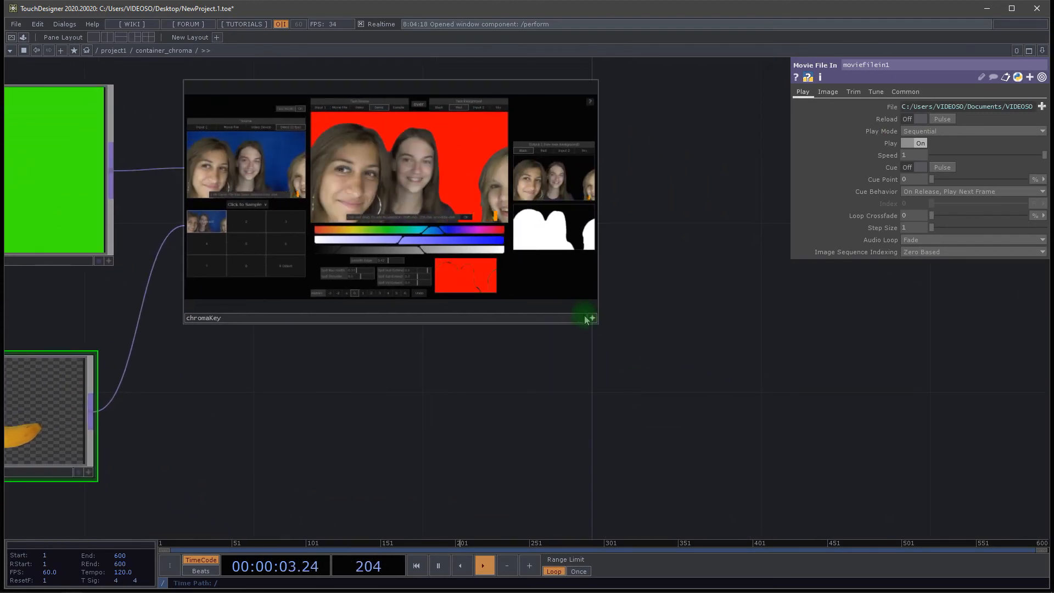
pyautogui.moveTo(643, 384); pyautogui.dragTo(737, 430)
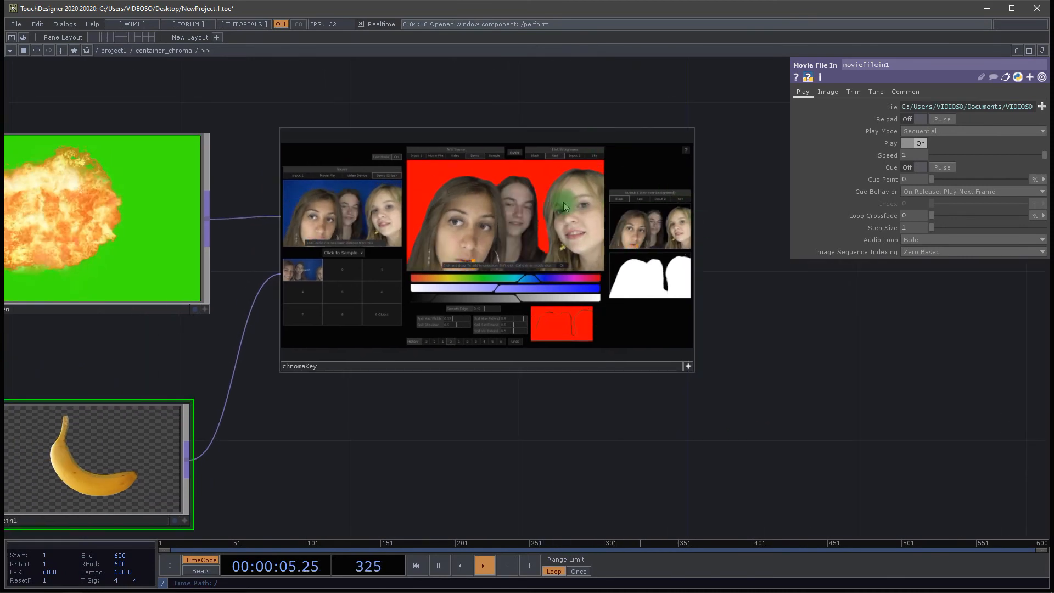
pyautogui.click(732, 342)
pyautogui.moveTo(794, 331); pyautogui.dragTo(832, 350)
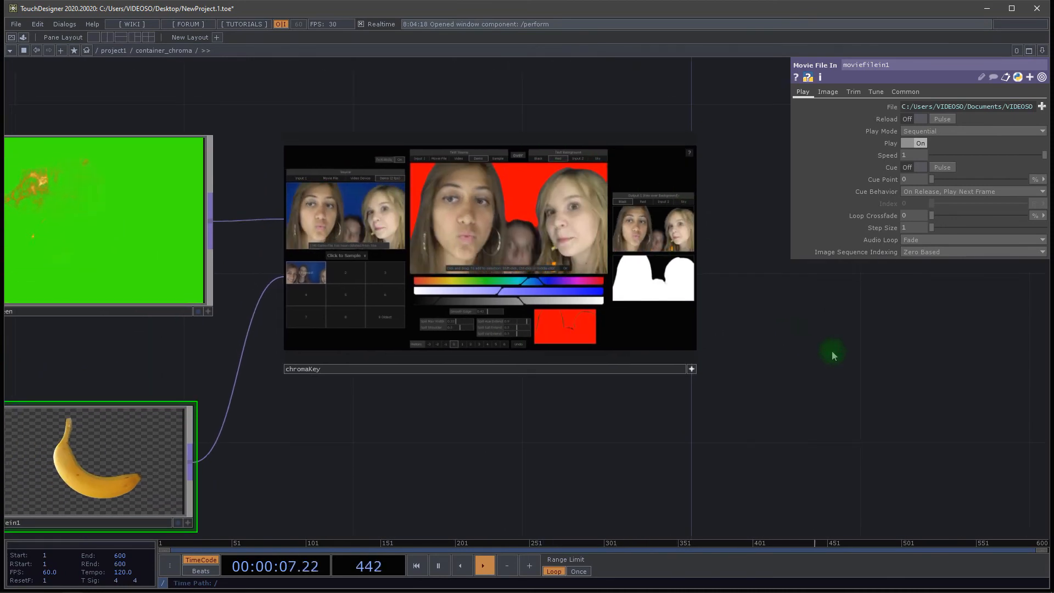
pyautogui.scroll(3, 499, 331)
pyautogui.moveTo(934, 393); pyautogui.dragTo(883, 392)
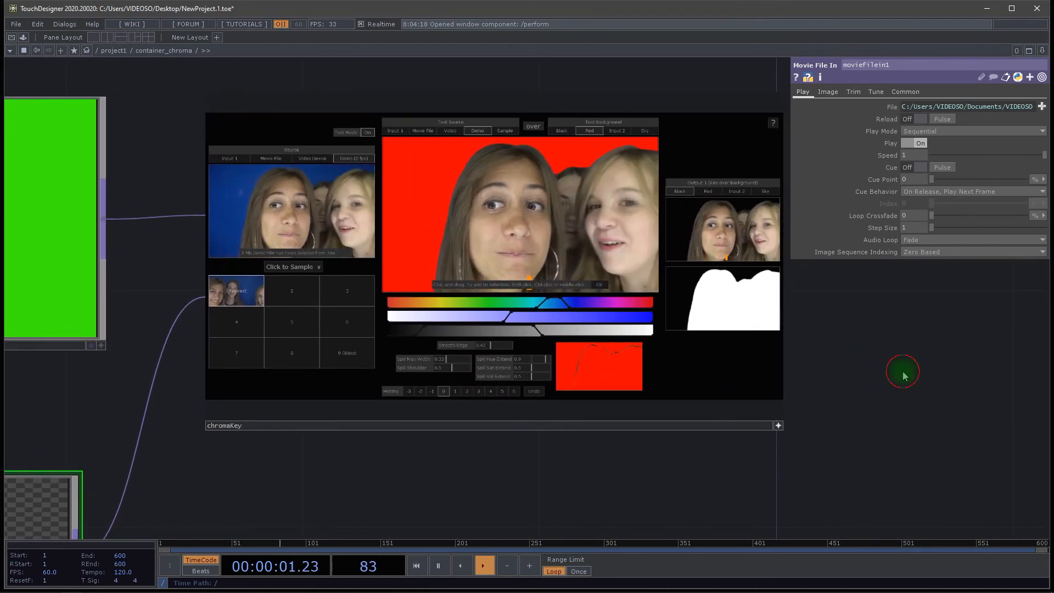
pyautogui.press('p')
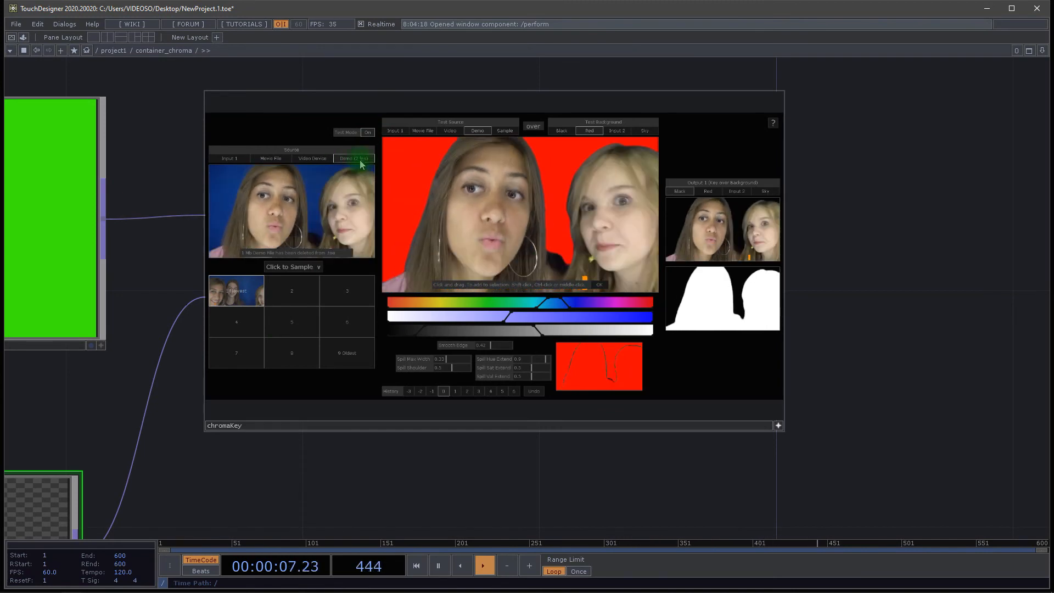
# Set chromaKey's Source to Input 1 and its Test Background to Input 2, the banana image.
pyautogui.click(236, 159)
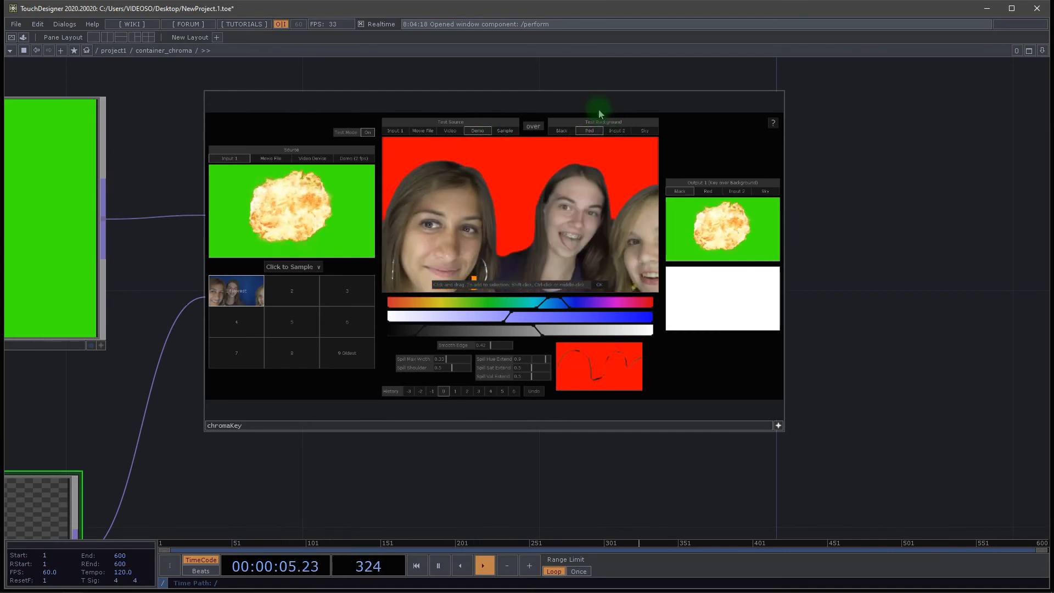
pyautogui.click(562, 134)
pyautogui.click(616, 132)
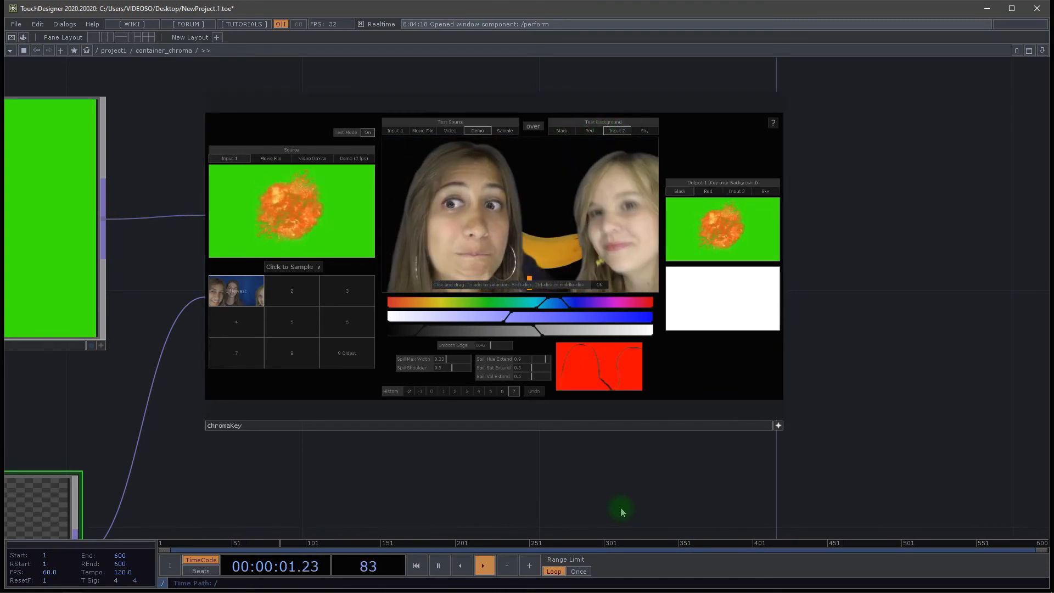
pyautogui.moveTo(621, 506); pyautogui.dragTo(769, 405)
pyautogui.moveTo(125, 470); pyautogui.dragTo(186, 391)
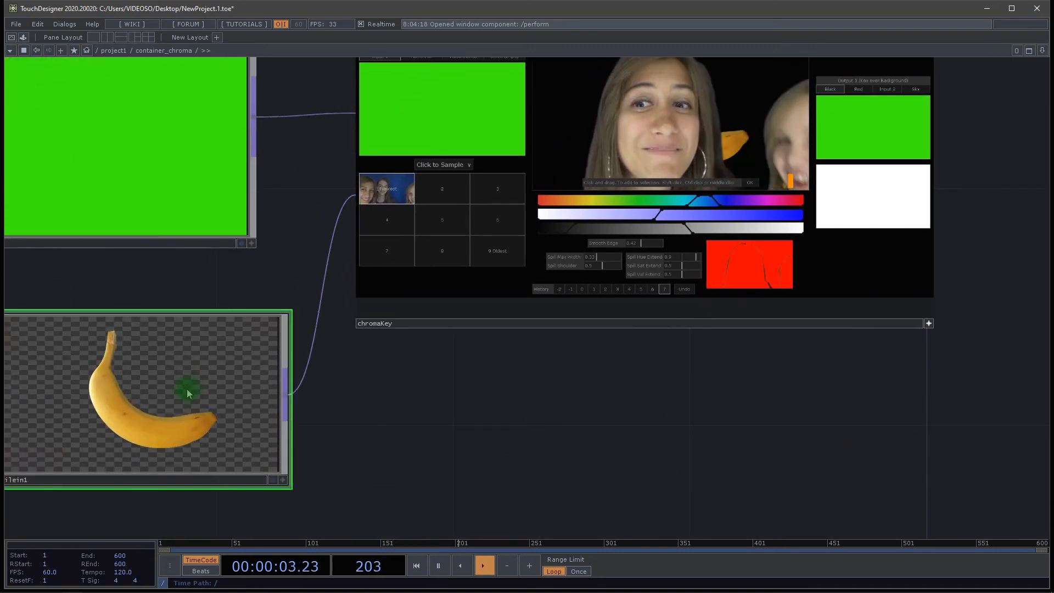
pyautogui.moveTo(398, 395); pyautogui.dragTo(314, 442)
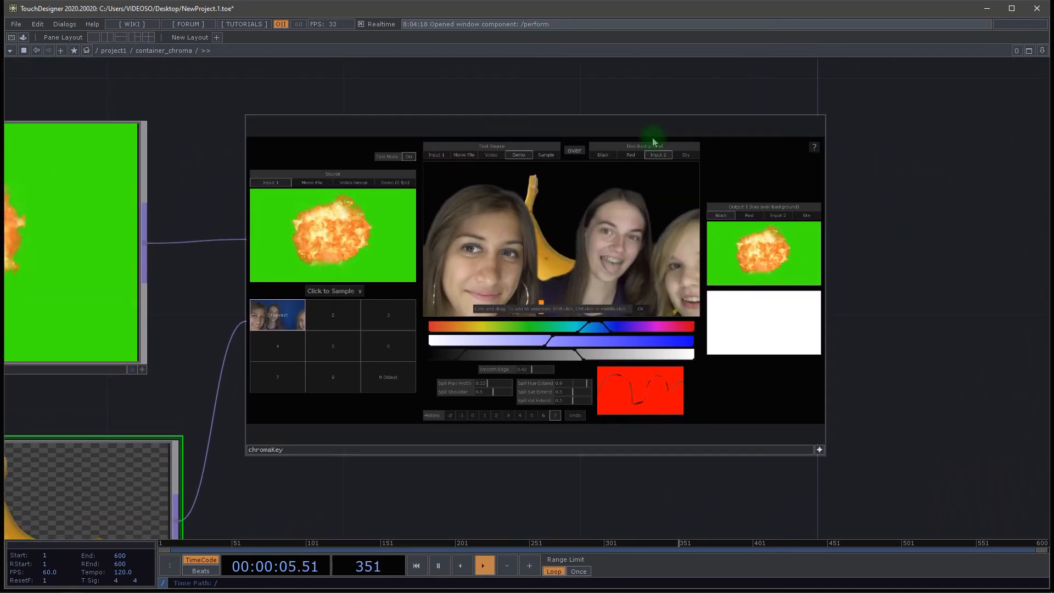
# Try the Sky test background, return Test Background to Black, and set Test Source to Input 1.
pyautogui.click(688, 156)
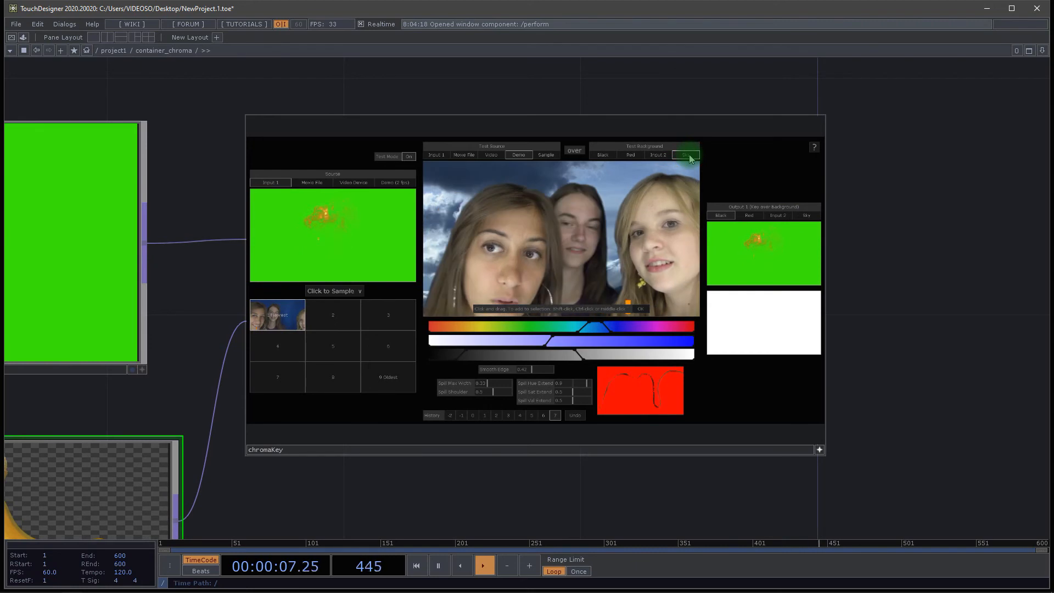
pyautogui.click(603, 155)
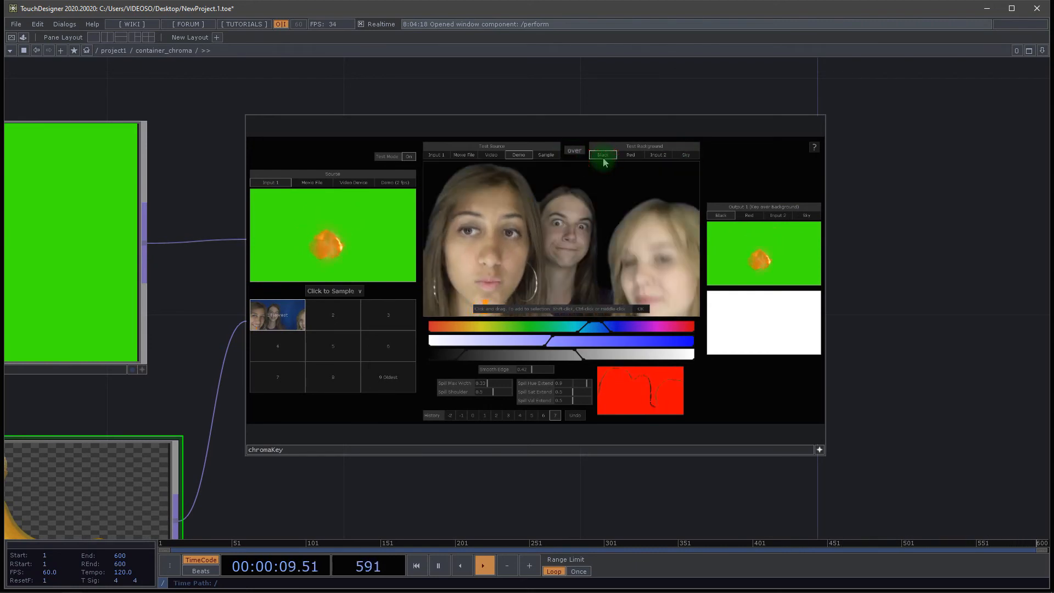
pyautogui.click(437, 155)
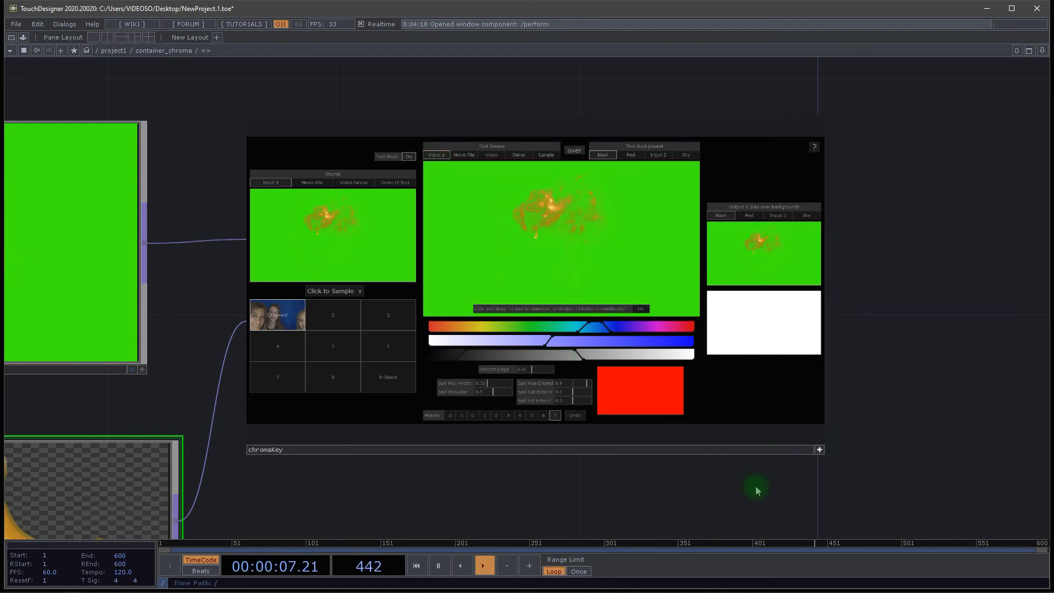
# Shift and narrow chromaKey's hue range to a small band of green using the hue bar's two limits.
pyautogui.scroll(3, 937, 357)
pyautogui.moveTo(963, 400); pyautogui.dragTo(1050, 368)
pyautogui.moveTo(985, 271); pyautogui.dragTo(983, 286)
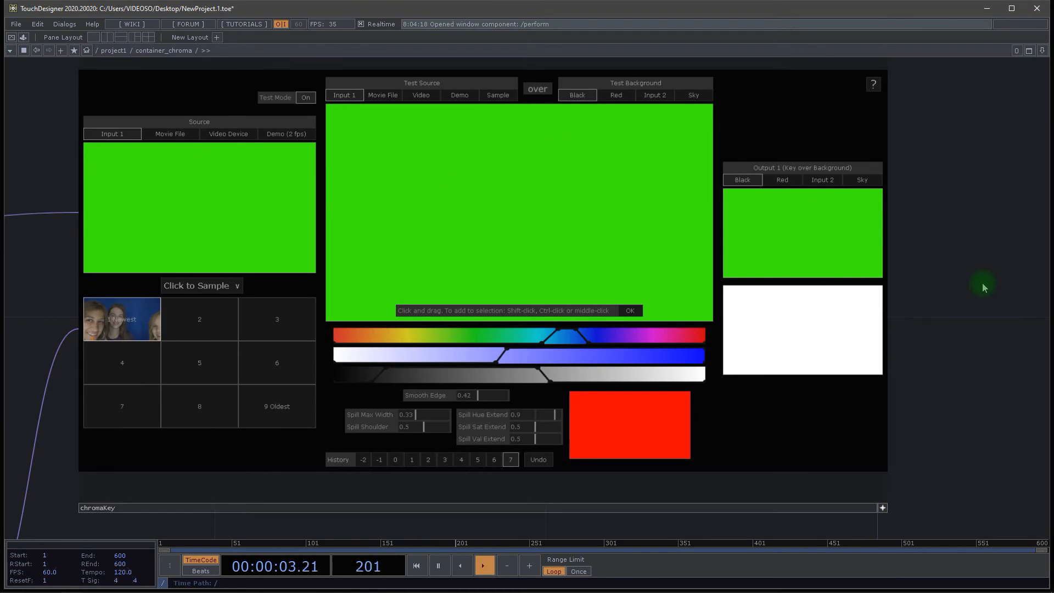
pyautogui.moveTo(553, 335); pyautogui.dragTo(445, 333)
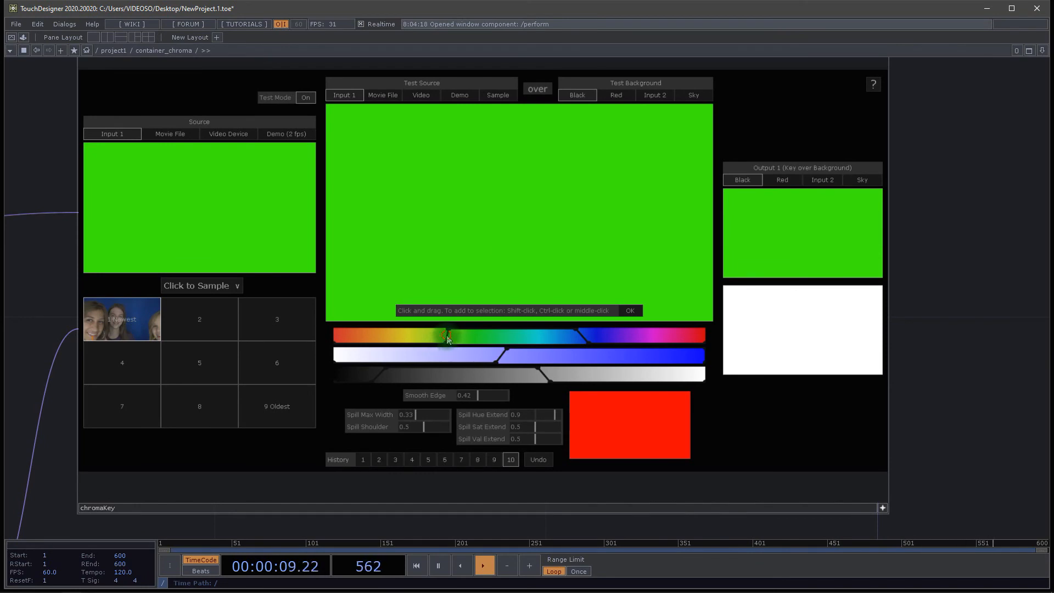
pyautogui.click(582, 338)
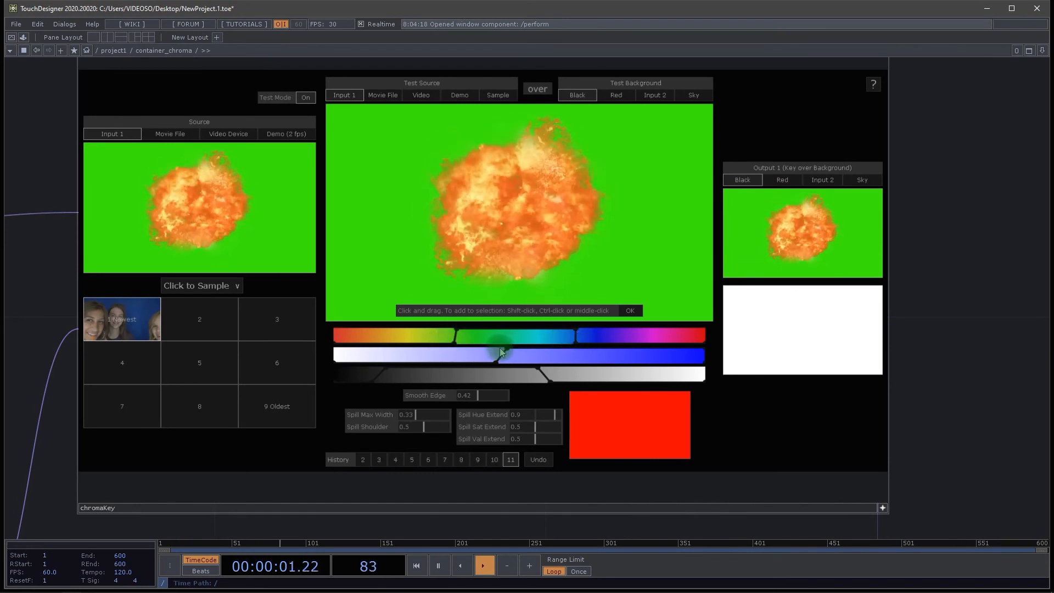
pyautogui.moveTo(476, 331); pyautogui.dragTo(479, 330)
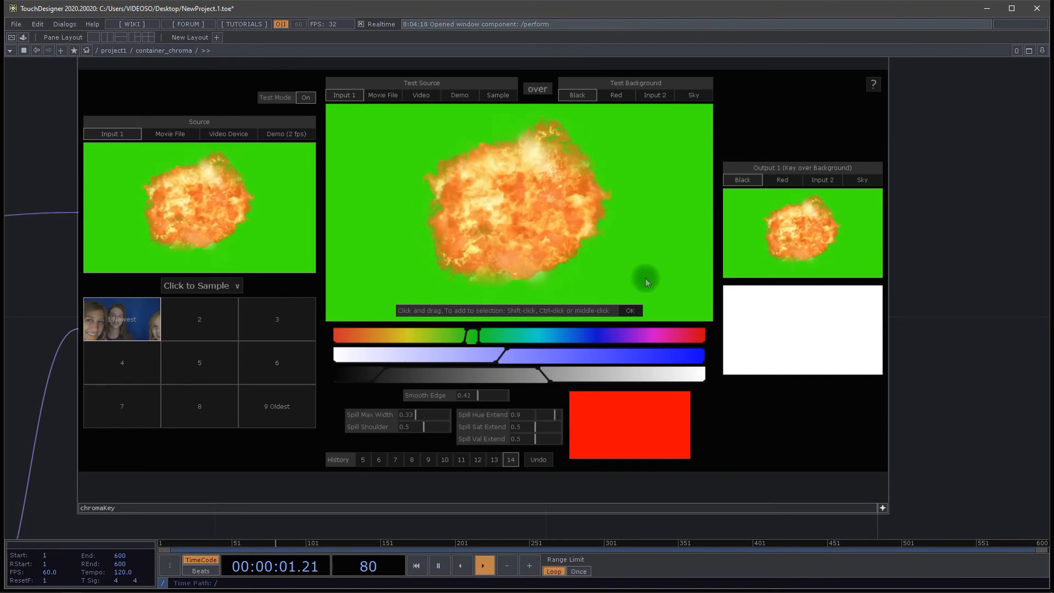
# Sample the green backdrop in the test source preview and add the leftover green around the explosion to the key selection.
pyautogui.click(652, 248)
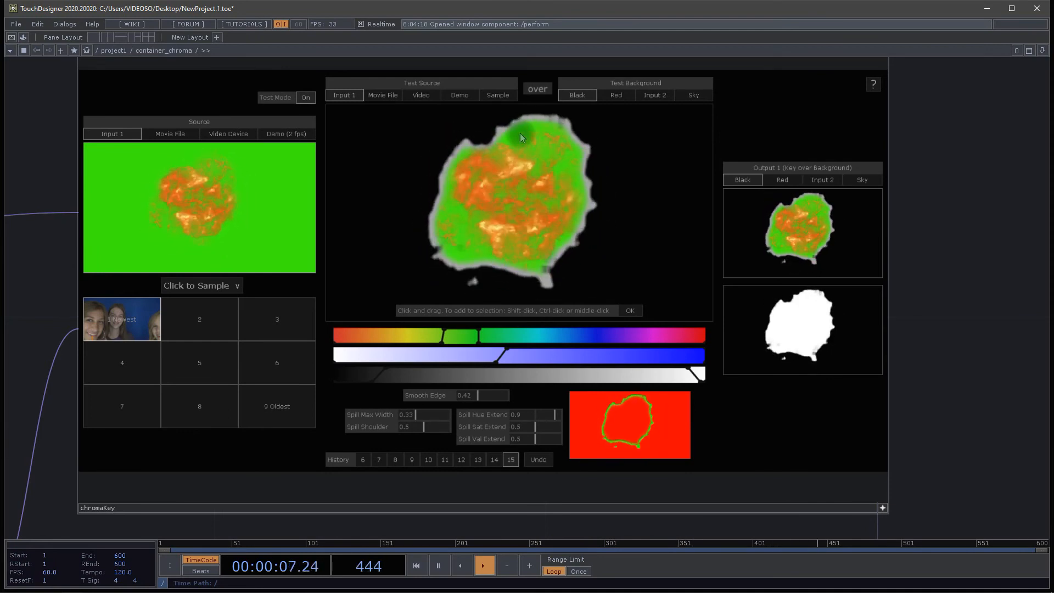
pyautogui.keyDown('shift'); pyautogui.click(530, 169); pyautogui.keyUp('shift')
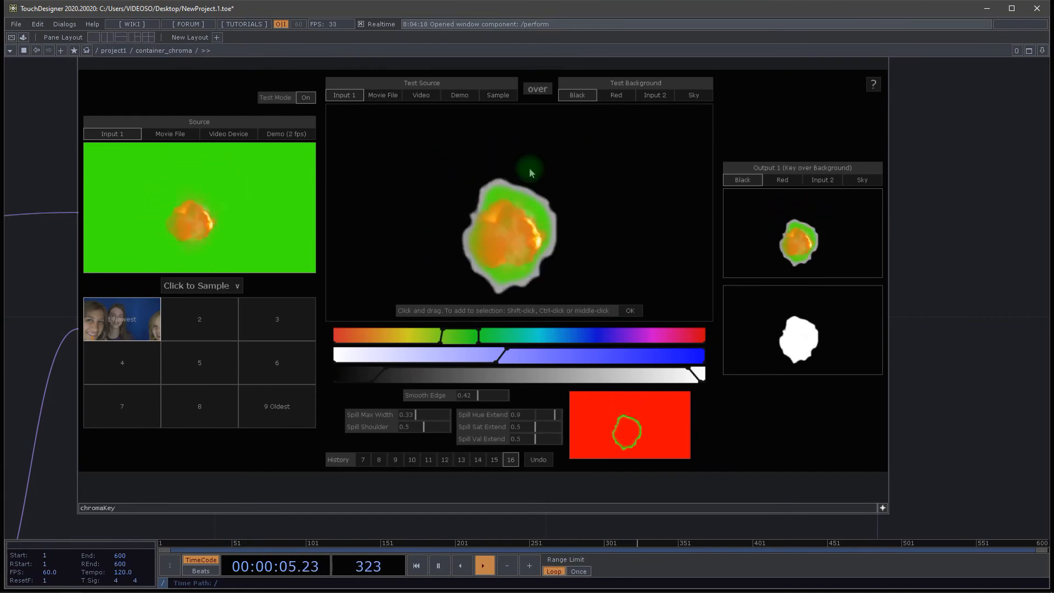
pyautogui.keyDown('shift'); pyautogui.click(529, 168); pyautogui.keyUp('shift')
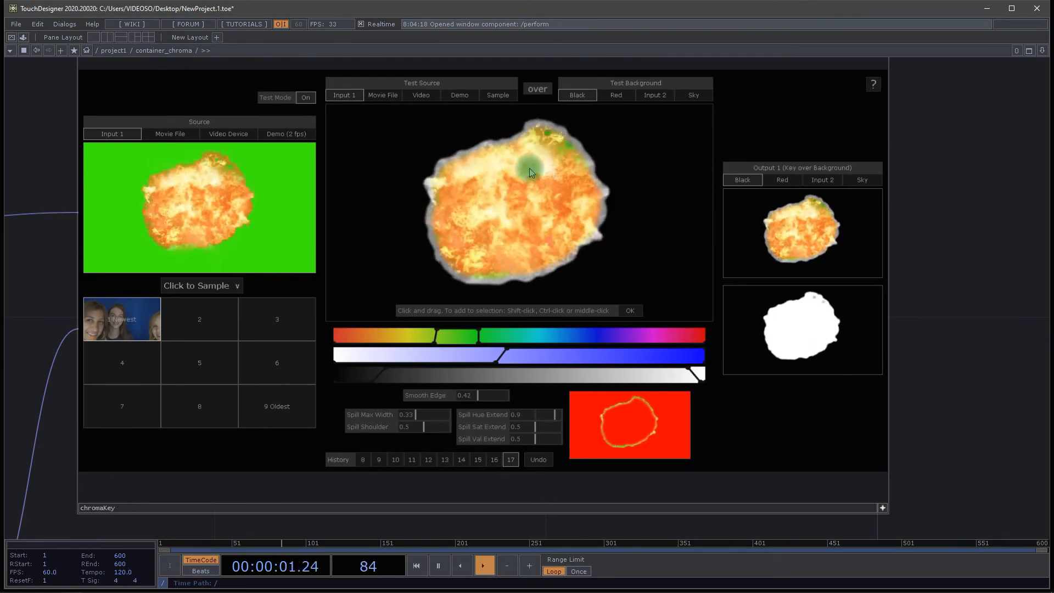
pyautogui.moveTo(943, 245); pyautogui.dragTo(621, 297)
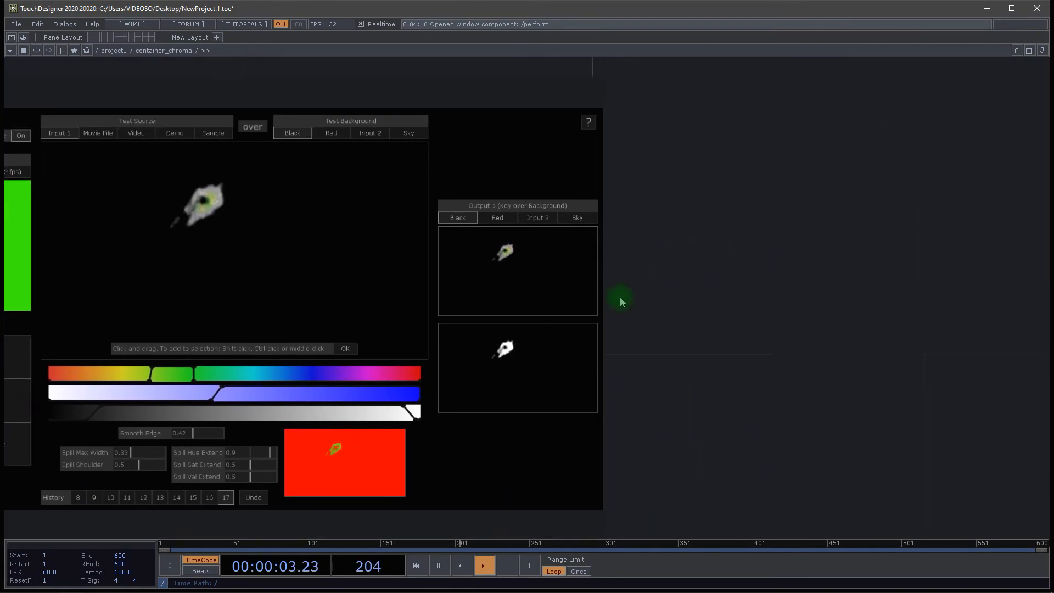
# Add a Null TOP beside chromaKey and feed it from chromaKey's first output.
pyautogui.moveTo(629, 394); pyautogui.dragTo(589, 324)
pyautogui.click(517, 493)
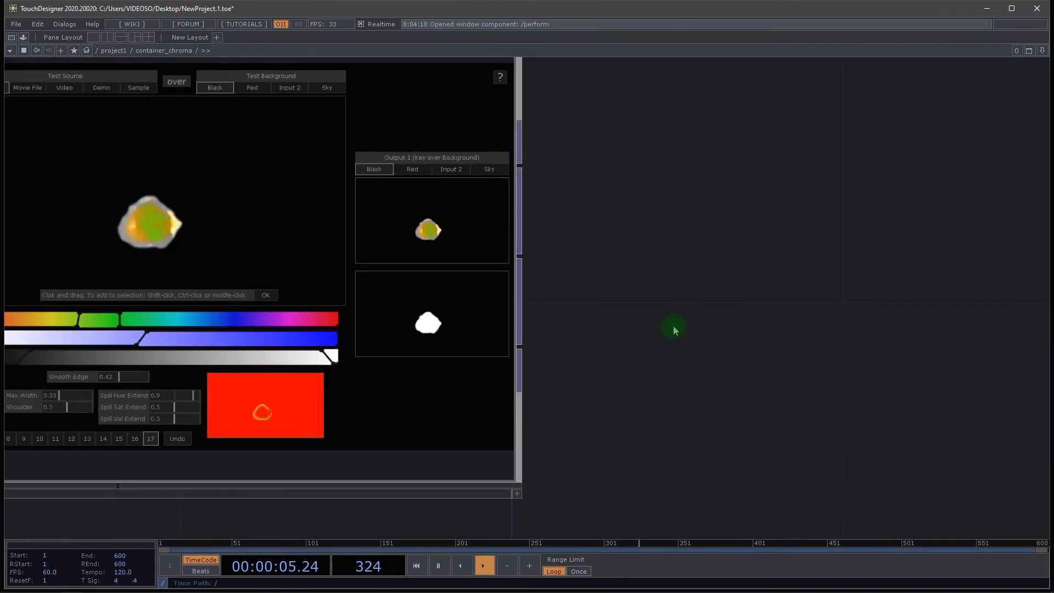
pyautogui.moveTo(674, 327); pyautogui.dragTo(584, 367)
pyautogui.scroll(-3, 583, 367)
pyautogui.moveTo(621, 319); pyautogui.dragTo(555, 306)
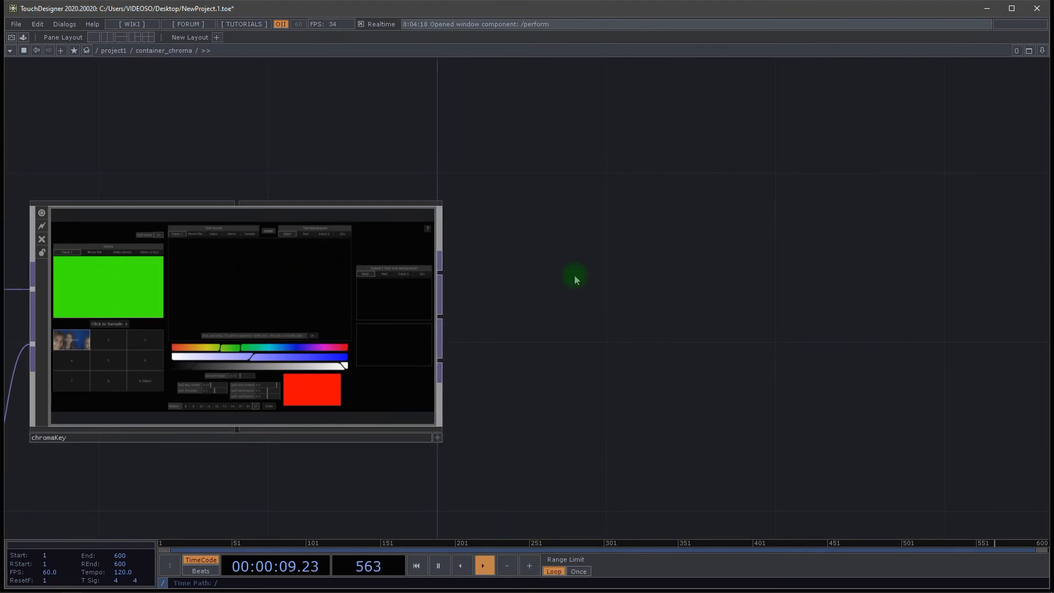
pyautogui.doubleClick(572, 313)
pyautogui.write('nu')
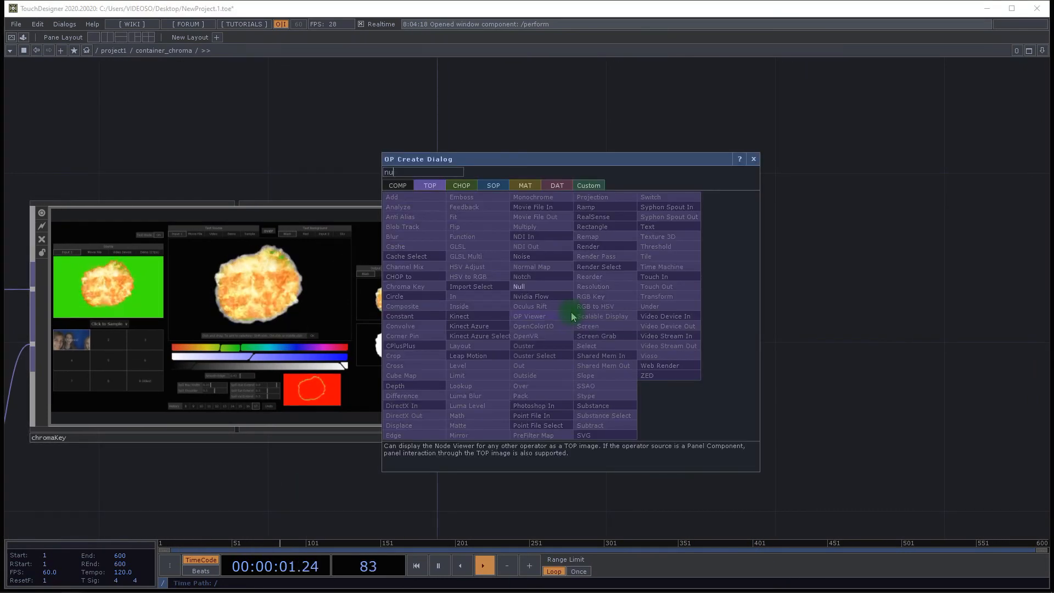
pyautogui.click(525, 286)
pyautogui.click(608, 275)
pyautogui.moveTo(550, 275); pyautogui.dragTo(624, 302)
pyautogui.moveTo(440, 270); pyautogui.dragTo(567, 291)
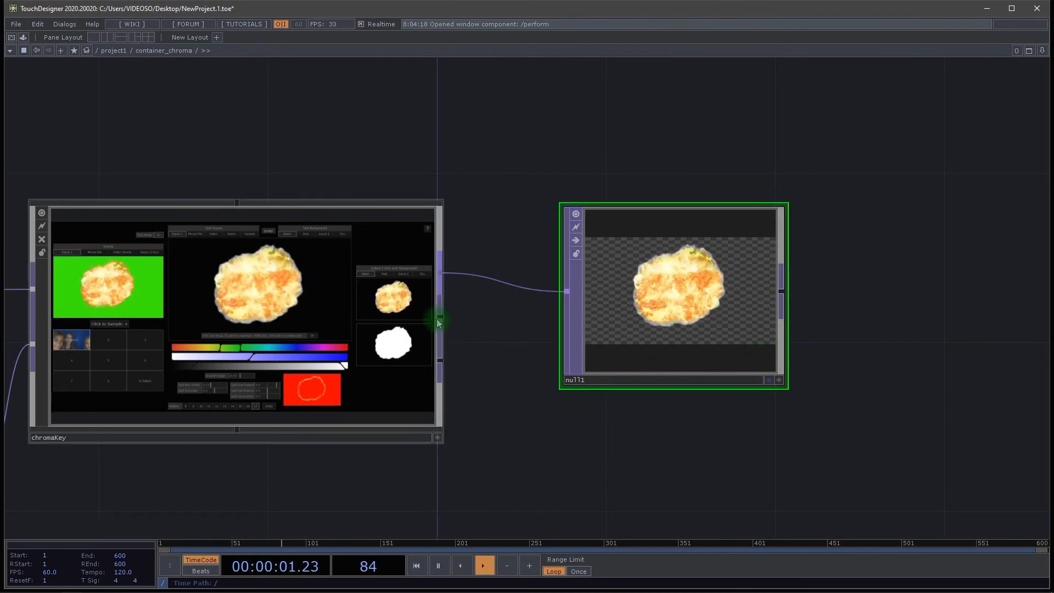
pyautogui.moveTo(439, 360); pyautogui.dragTo(531, 289)
pyautogui.click(647, 242)
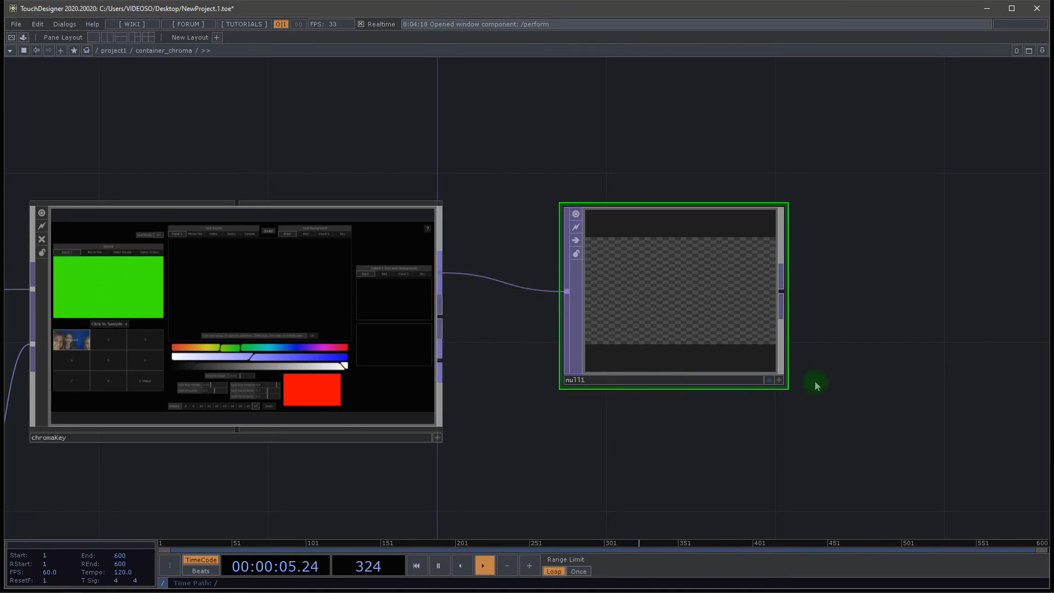
# Attach an Out TOP to null1 inside container_chroma and return to the project1 network.
pyautogui.rightClick(783, 295)
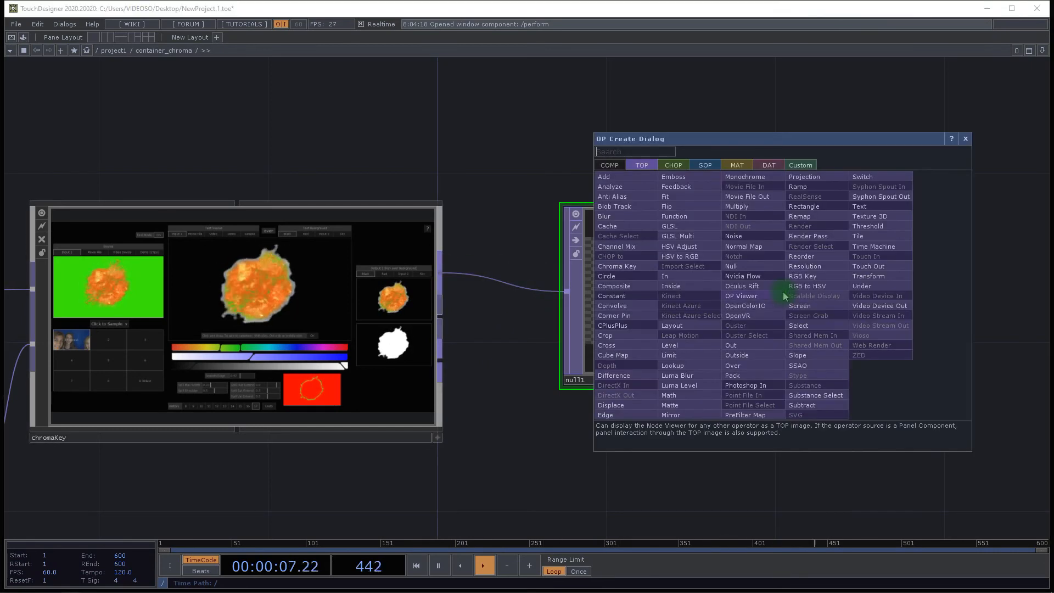
pyautogui.click(740, 350)
pyautogui.click(939, 287)
pyautogui.scroll(-8, 680, 462)
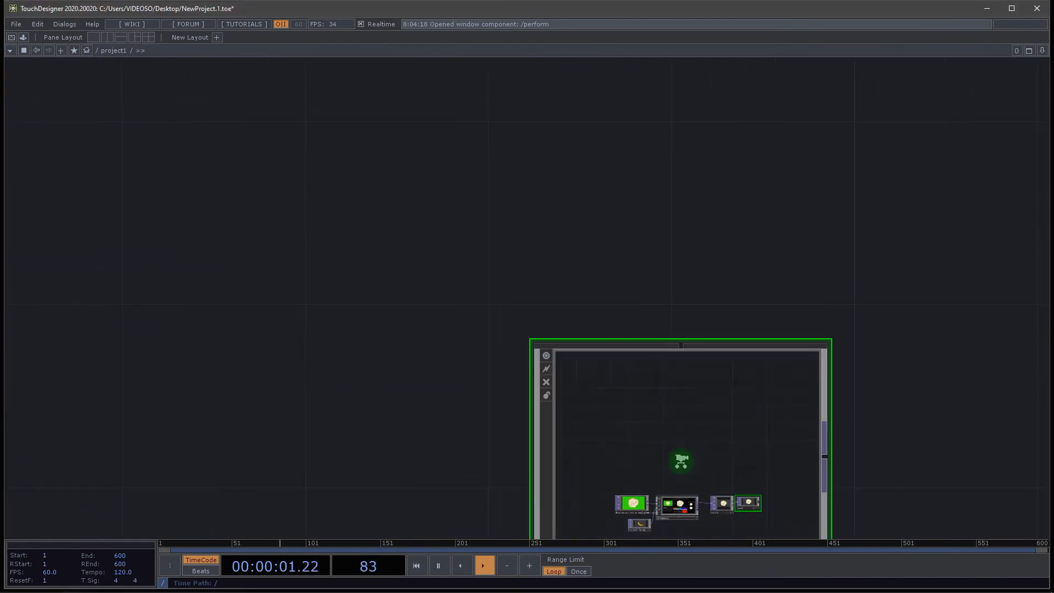
pyautogui.scroll(-8, 393, 235)
pyautogui.scroll(5, 388, 275)
# Rearrange the nodes so that circle1 sits just above over2 and container_chroma above circle1.
pyautogui.moveTo(504, 285); pyautogui.dragTo(554, 256)
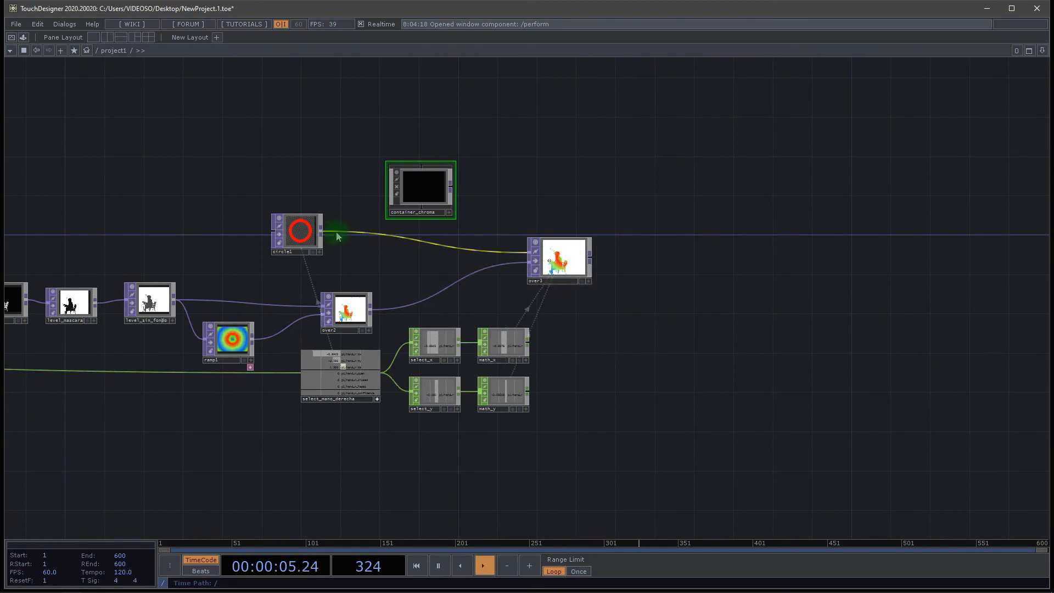
pyautogui.moveTo(308, 235); pyautogui.dragTo(347, 255)
pyautogui.moveTo(427, 186); pyautogui.dragTo(348, 180)
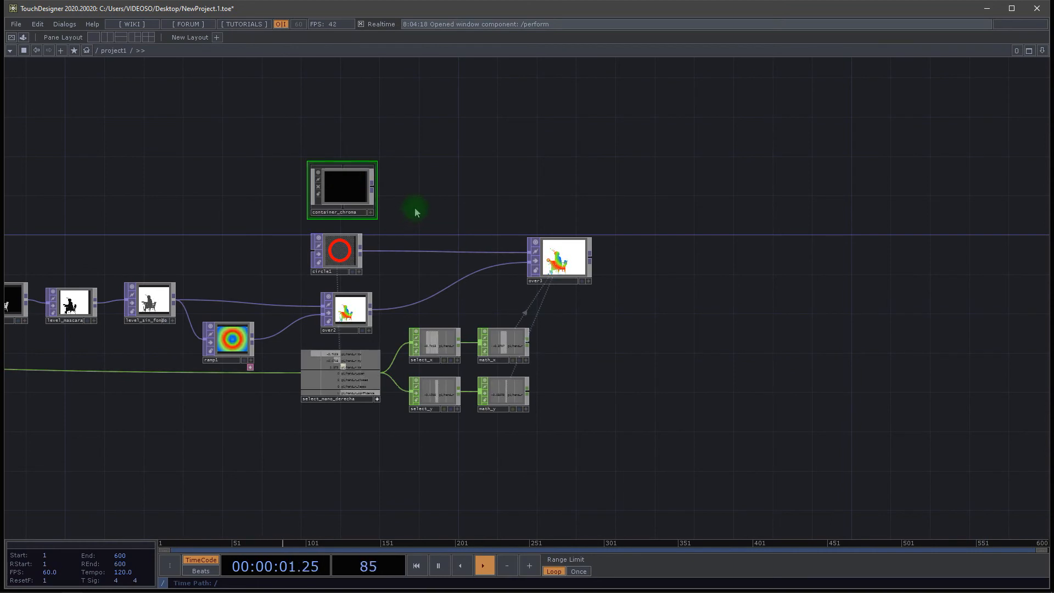
pyautogui.moveTo(424, 224); pyautogui.dragTo(437, 233)
pyautogui.scroll(5, 573, 275)
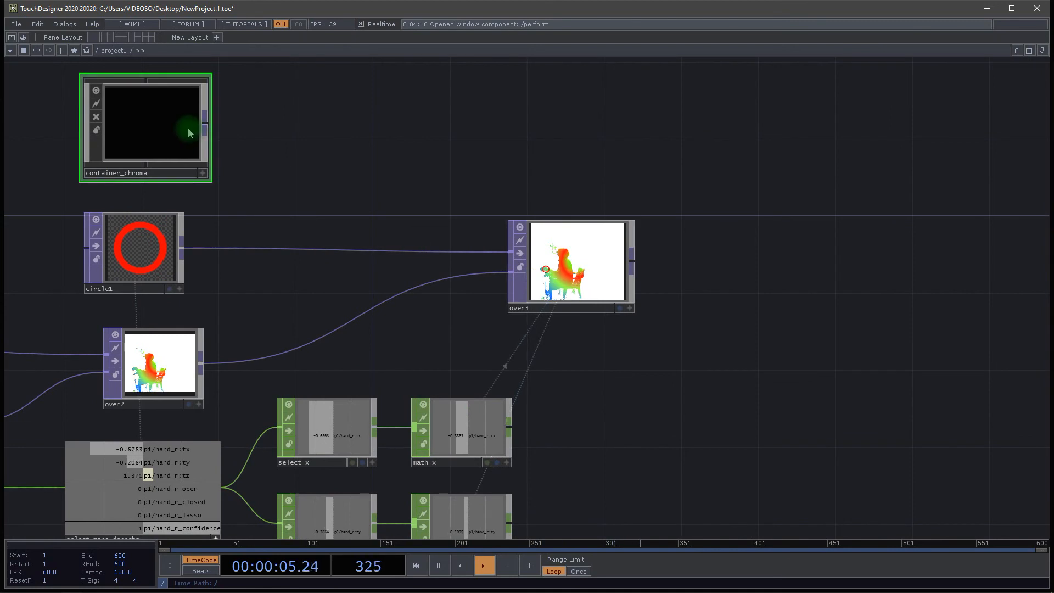
# Attach a Null TOP to container_chroma's output and check the null's resolution.
pyautogui.moveTo(229, 188); pyautogui.dragTo(305, 196)
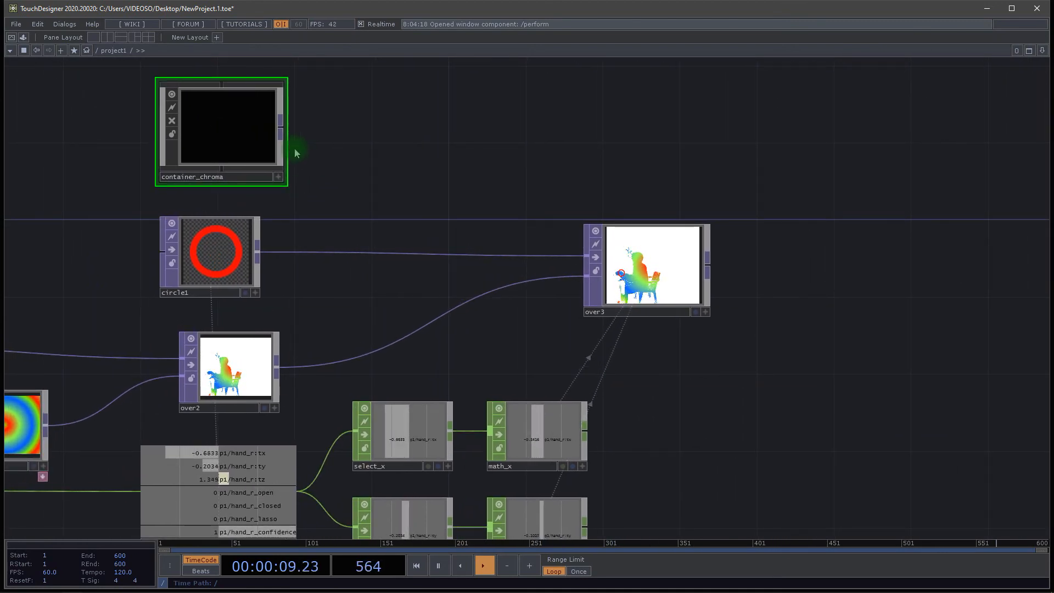
pyautogui.rightClick(288, 128)
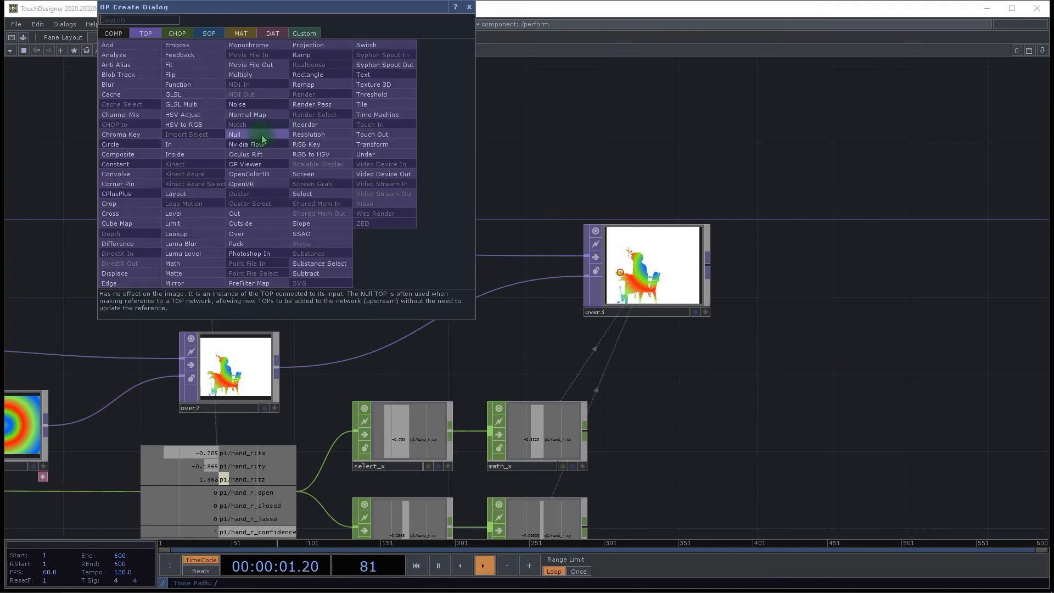
pyautogui.click(263, 134)
pyautogui.click(383, 144)
pyautogui.middleClick(395, 155)
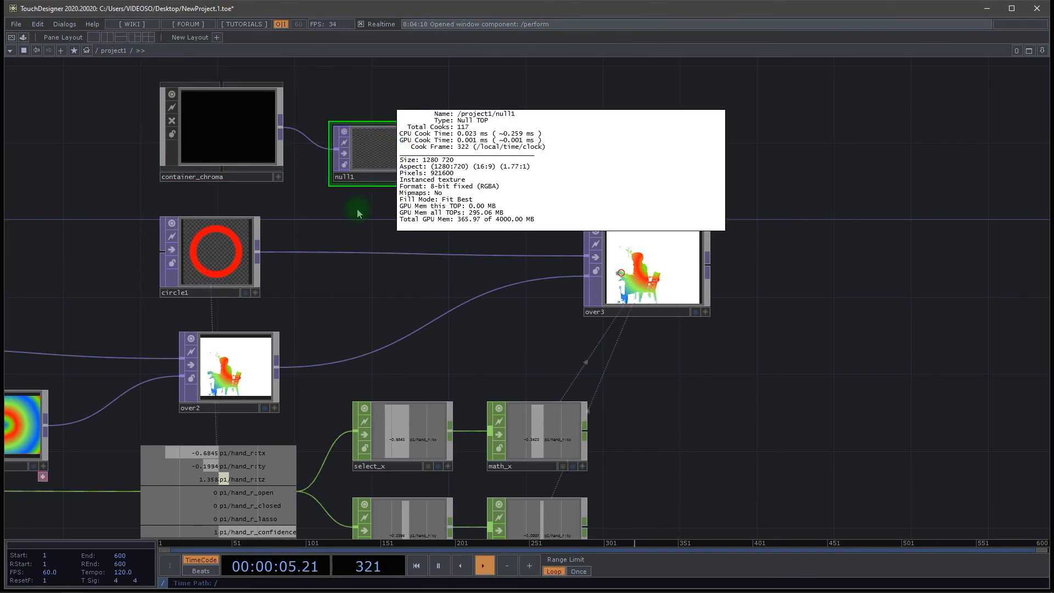
pyautogui.click(212, 251)
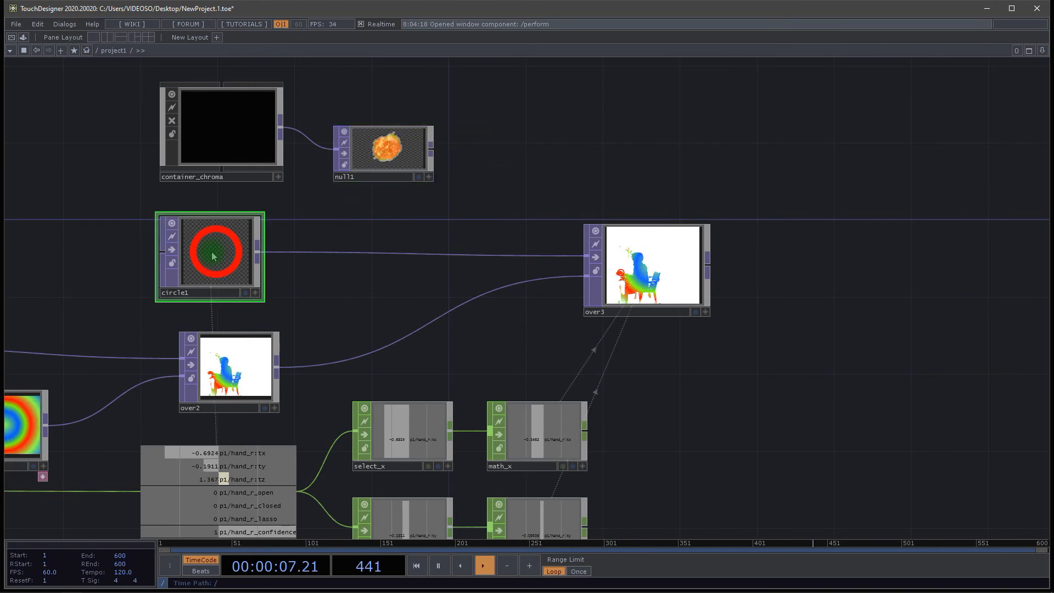
# Shift container_chroma and null1 to the left to make room, and attach a Fit TOP to null1's output.
pyautogui.moveTo(375, 221); pyautogui.dragTo(425, 243)
pyautogui.moveTo(254, 161); pyautogui.dragTo(137, 142)
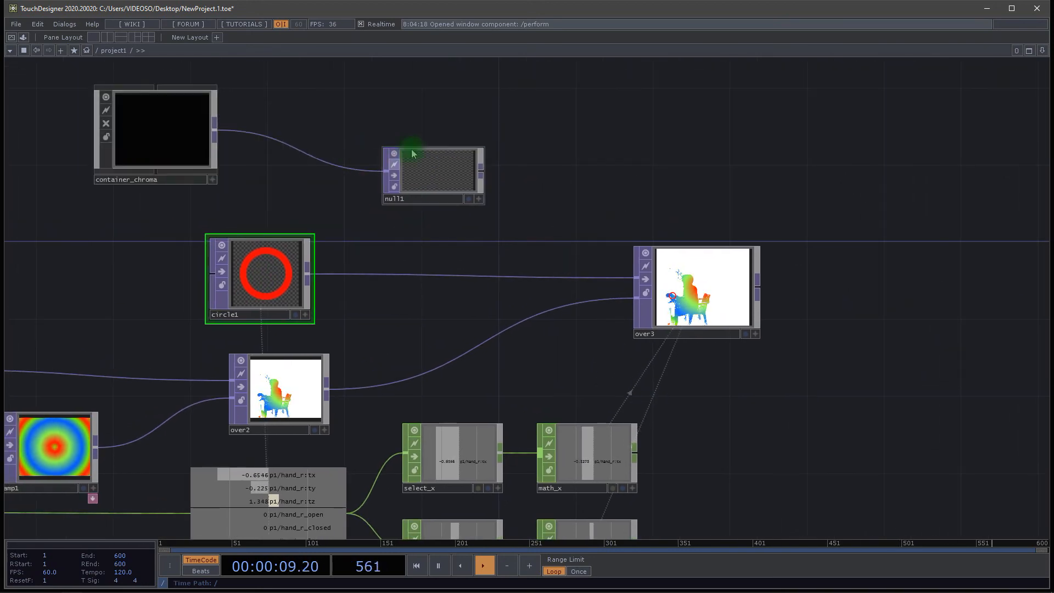
pyautogui.moveTo(413, 154); pyautogui.dragTo(285, 117)
pyautogui.press('Tab')
pyautogui.write('f')
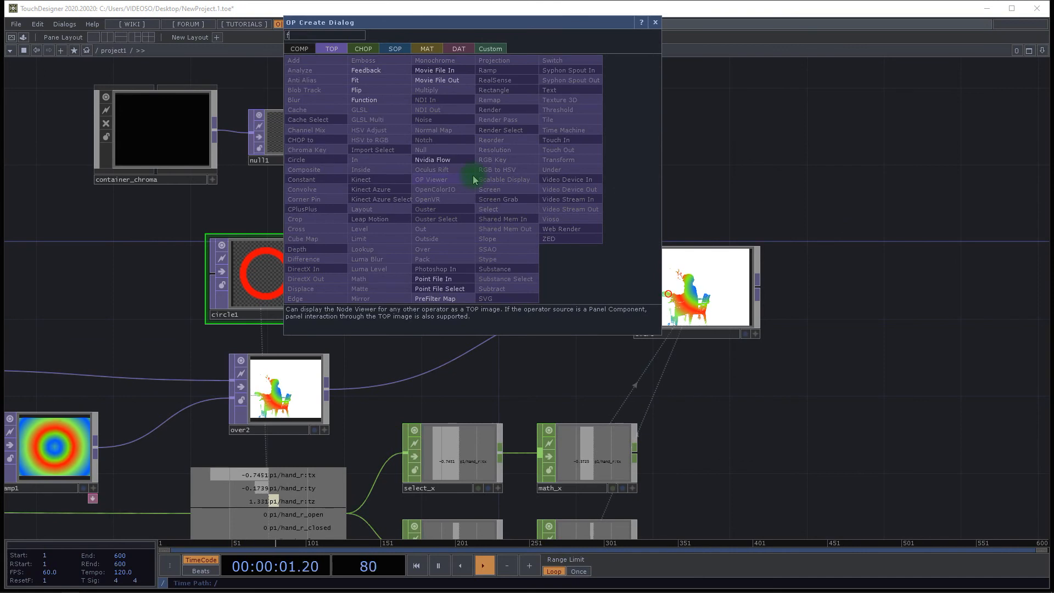
pyautogui.click(383, 81)
pyautogui.click(438, 165)
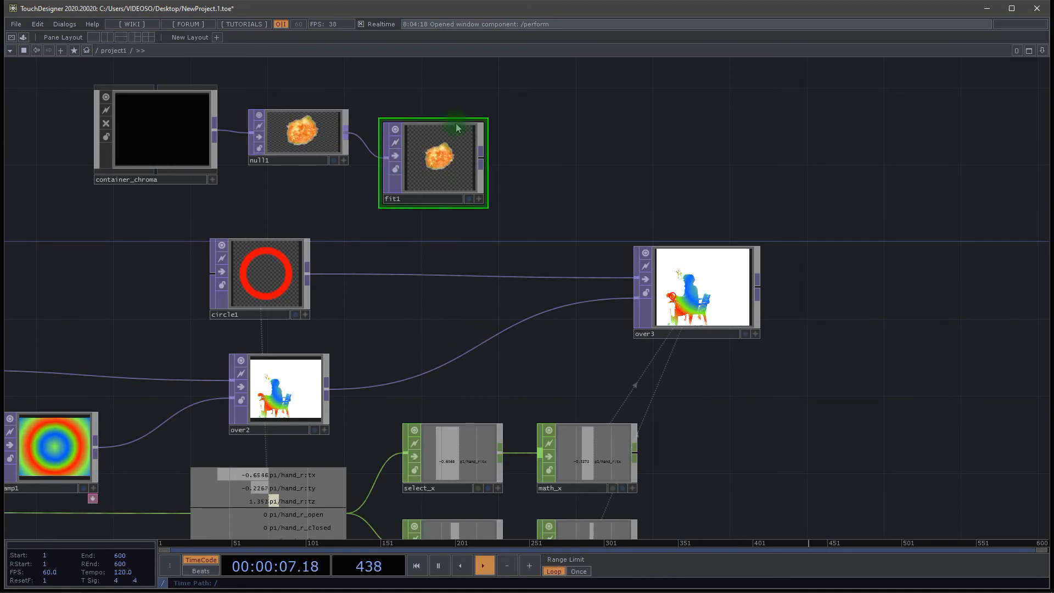
# Set fit1's output resolution to 50 by 50 and check its size in the node info.
pyautogui.press('p')
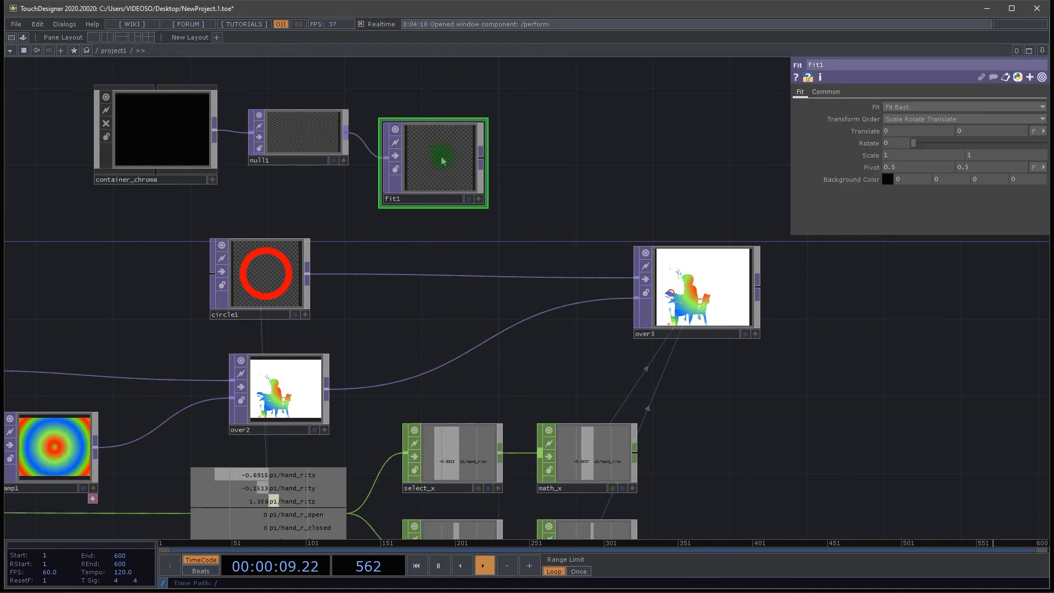
pyautogui.click(827, 92)
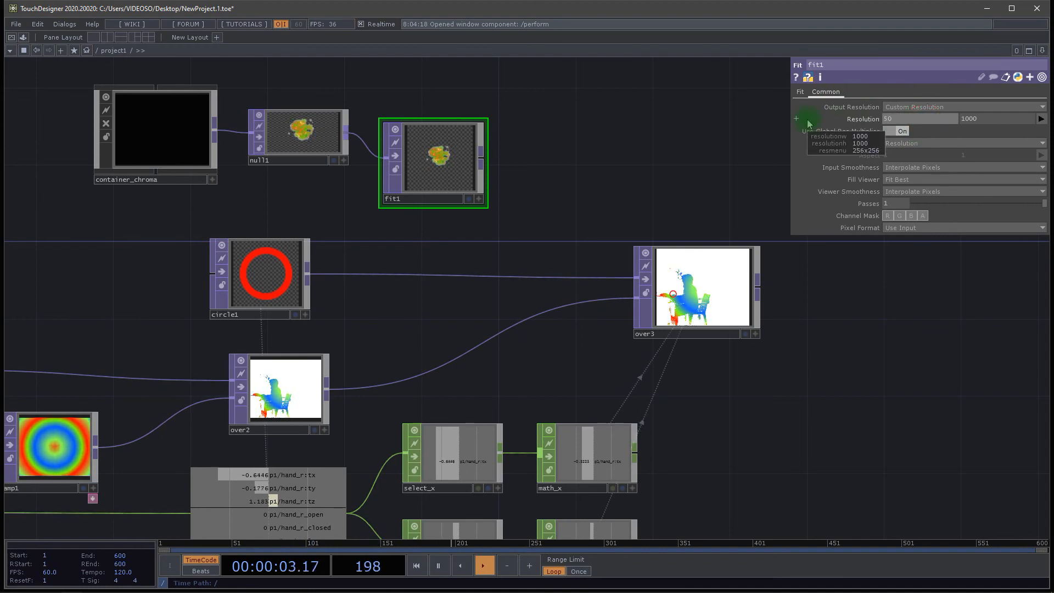
pyautogui.click(1010, 119)
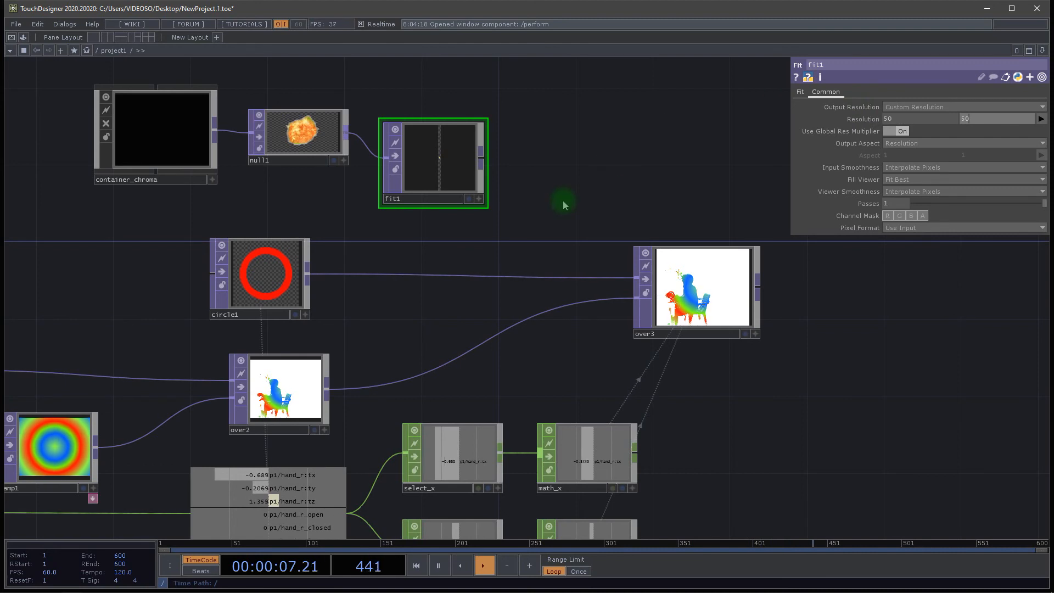
pyautogui.press('Return')
pyautogui.middleClick(447, 144)
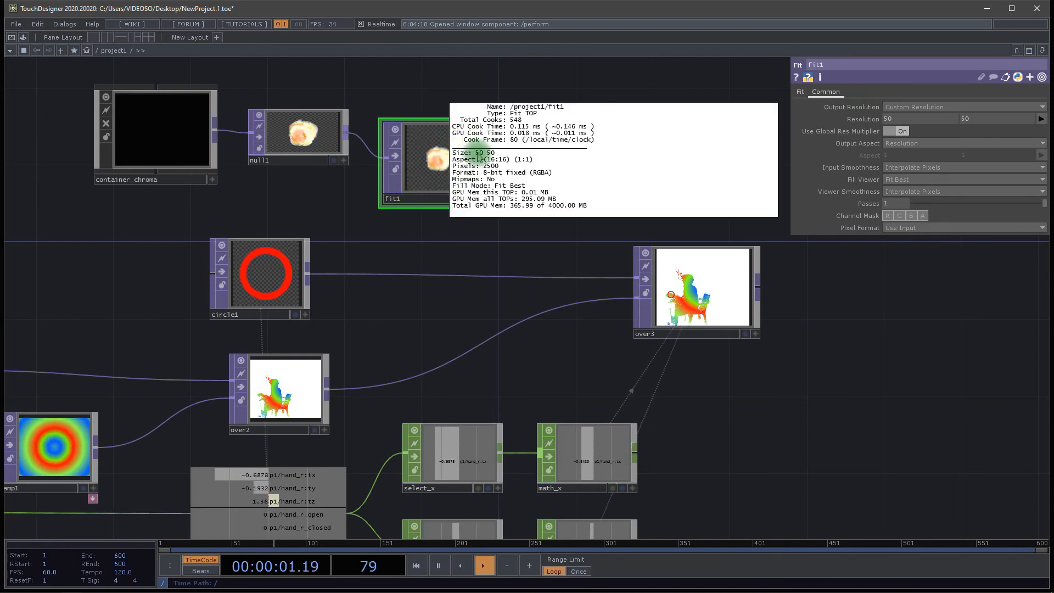
# Connect fit1 to over3's first input in place of circle1 and inspect the composite in over3.
pyautogui.moveTo(426, 185); pyautogui.dragTo(407, 186)
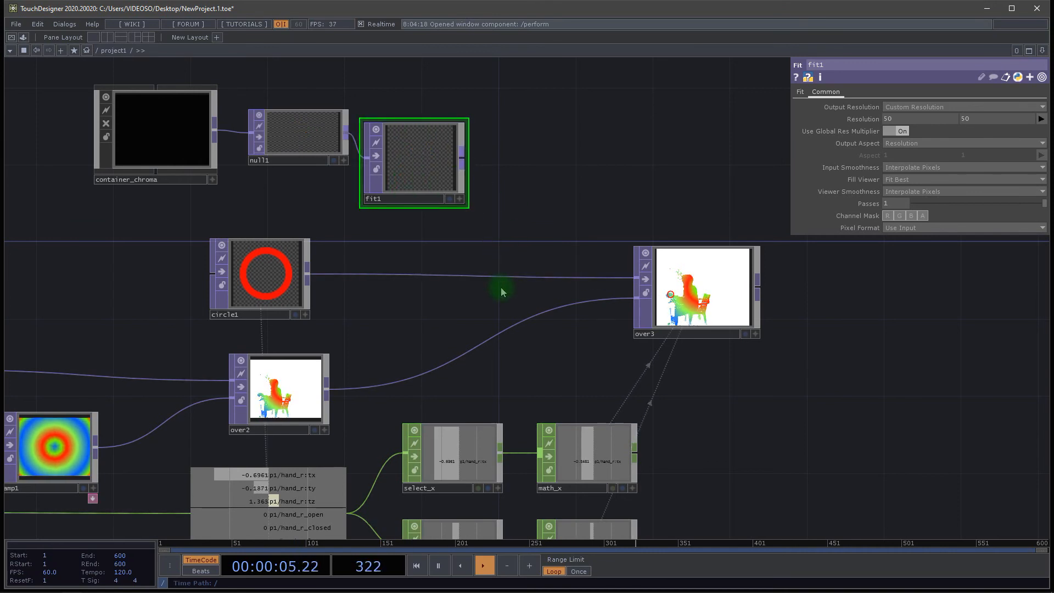
pyautogui.click(464, 165)
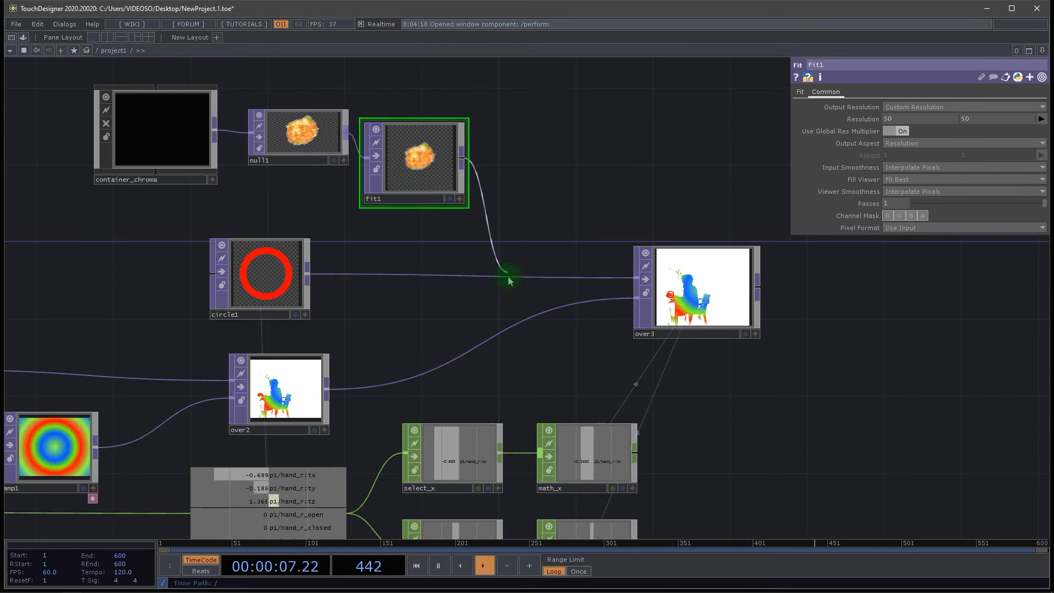
pyautogui.scroll(10, 691, 312)
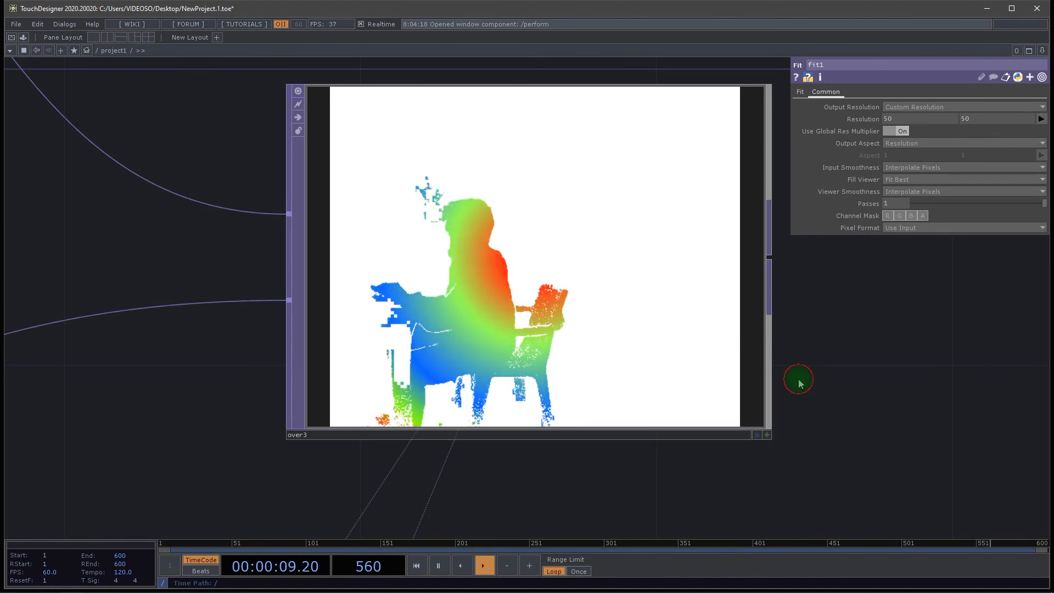
pyautogui.scroll(-5, 800, 379)
pyautogui.moveTo(491, 335); pyautogui.dragTo(507, 290)
pyautogui.moveTo(463, 429); pyautogui.dragTo(462, 376)
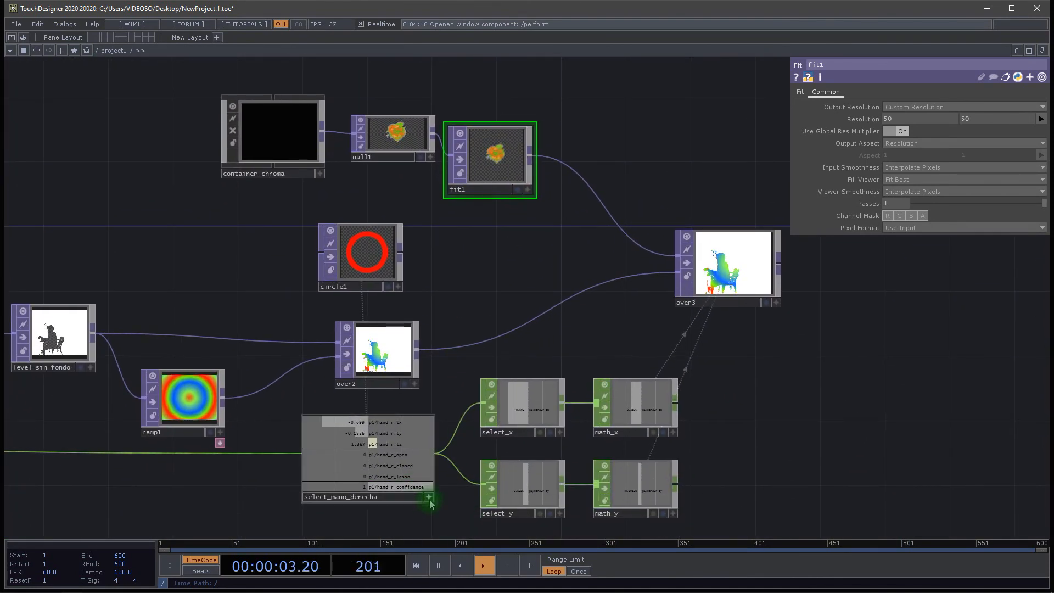
# Turn off the active viewer of select_mano_derecha and hide the parameter window.
pyautogui.click(430, 499)
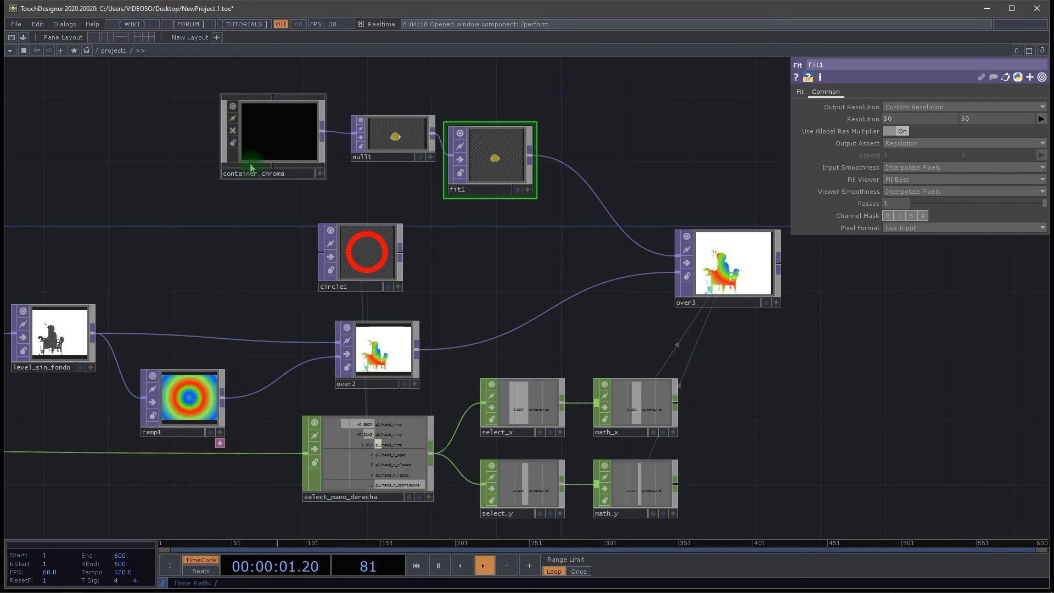
pyautogui.press('p')
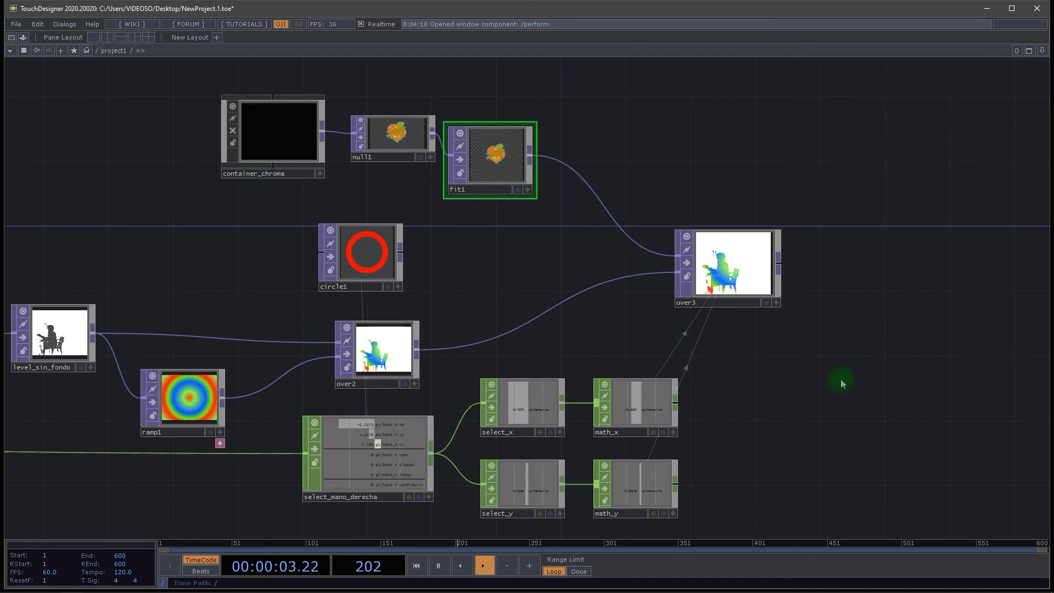
pyautogui.moveTo(681, 140); pyautogui.dragTo(759, 149)
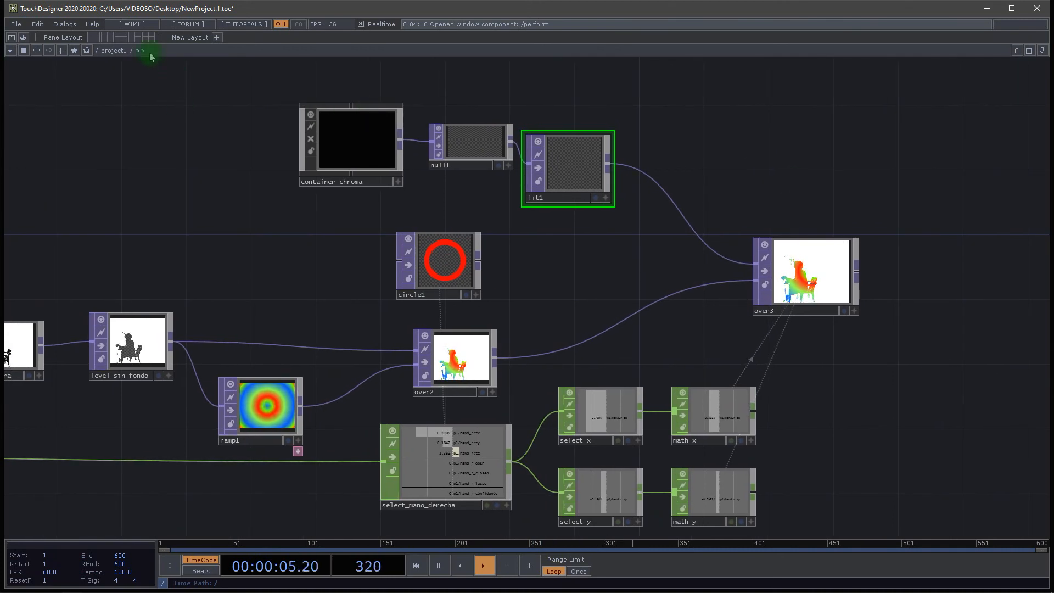
# Split the workspace into two side-by-side panes with the project1 network in both.
pyautogui.click(108, 40)
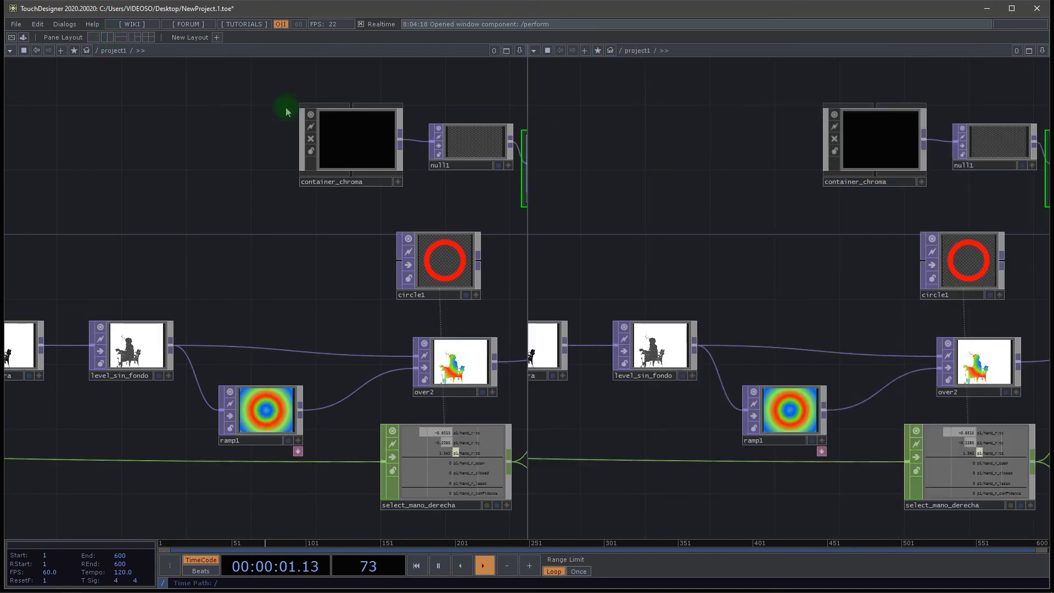
pyautogui.moveTo(551, 228); pyautogui.dragTo(646, 222)
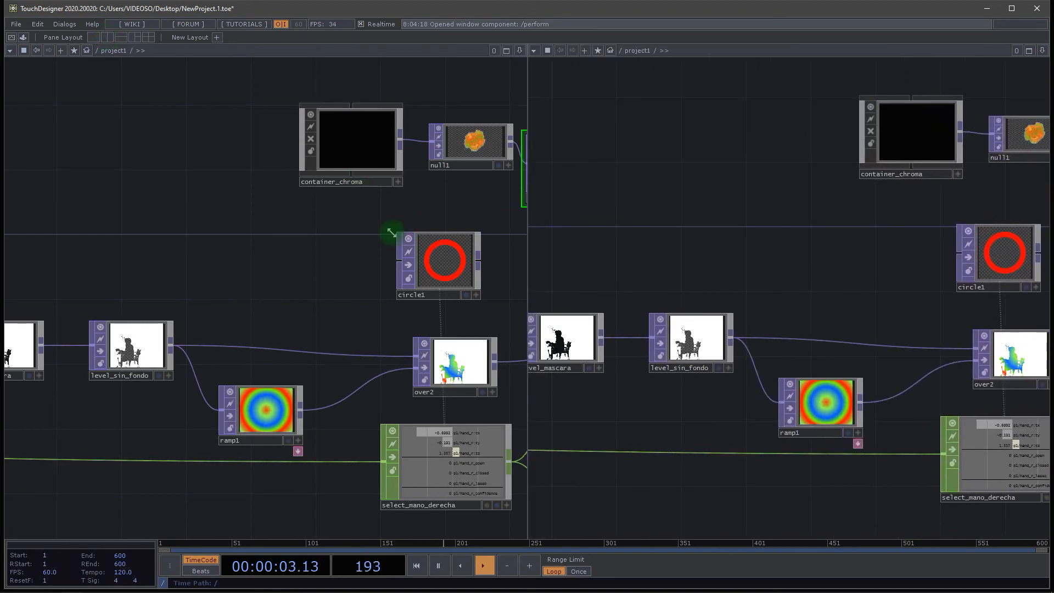
pyautogui.moveTo(331, 248); pyautogui.dragTo(271, 256)
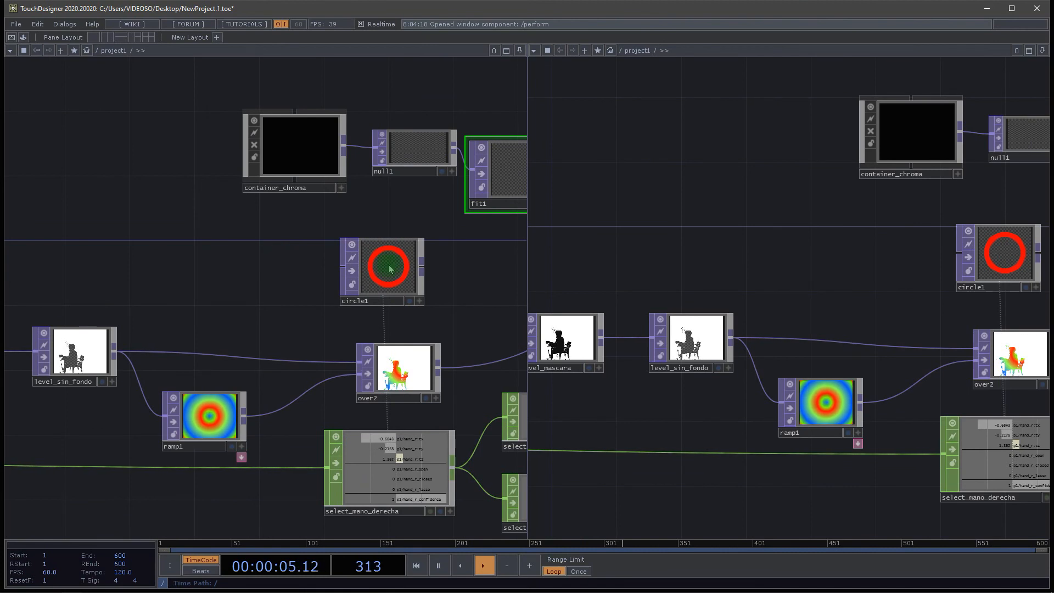
pyautogui.moveTo(477, 297); pyautogui.dragTo(354, 283)
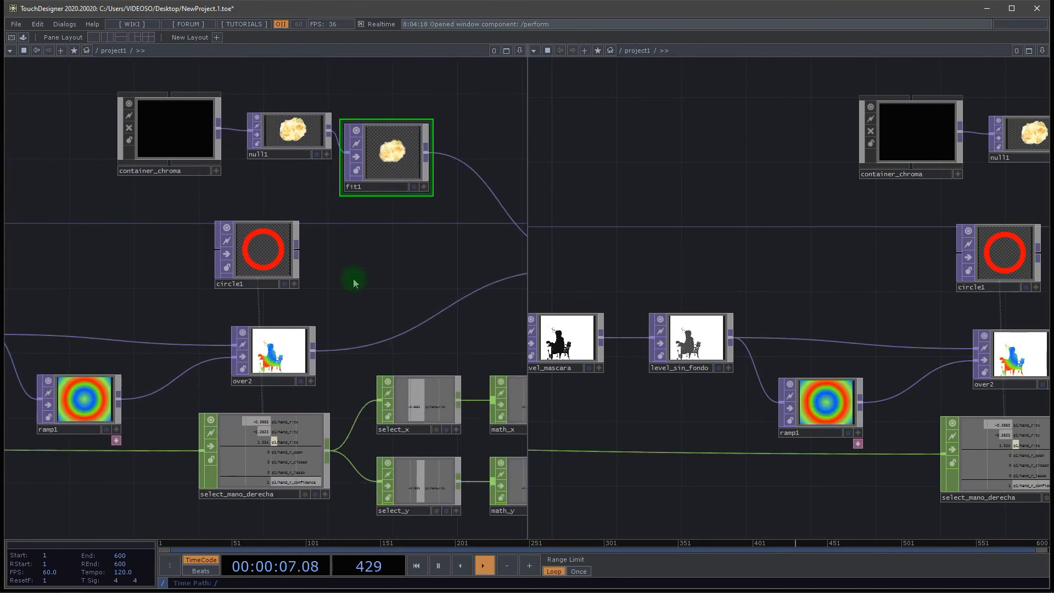
pyautogui.moveTo(628, 271); pyautogui.dragTo(506, 225)
pyautogui.moveTo(382, 236); pyautogui.dragTo(273, 216)
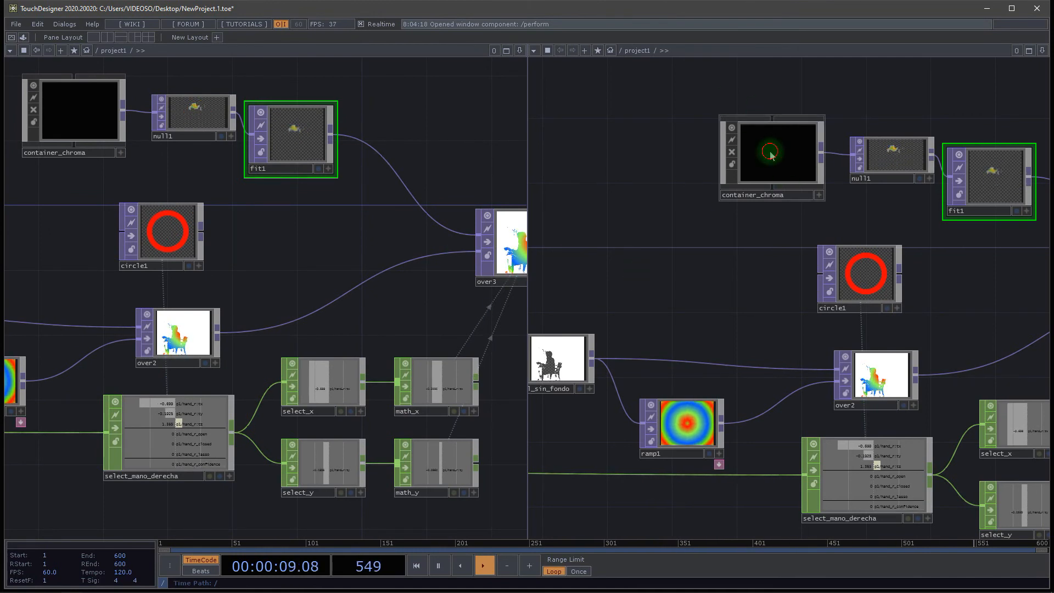
# Enter container_chroma in the second pane and show the parameters of its out1 node.
pyautogui.press('i')
pyautogui.moveTo(766, 367); pyautogui.dragTo(622, 241)
pyautogui.moveTo(807, 236); pyautogui.dragTo(711, 214)
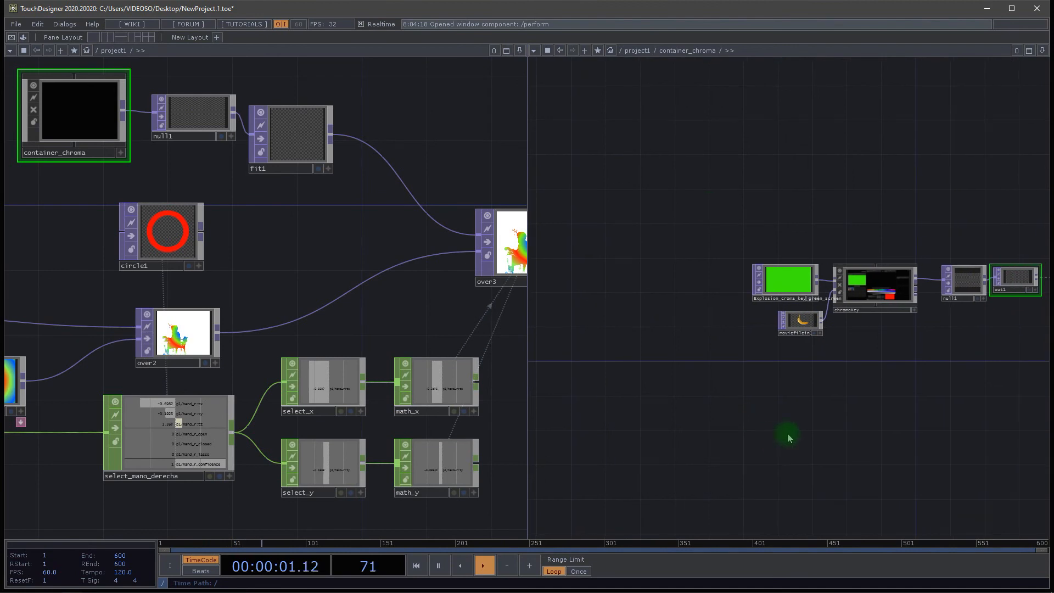
pyautogui.moveTo(768, 330); pyautogui.dragTo(682, 342)
pyautogui.press('p')
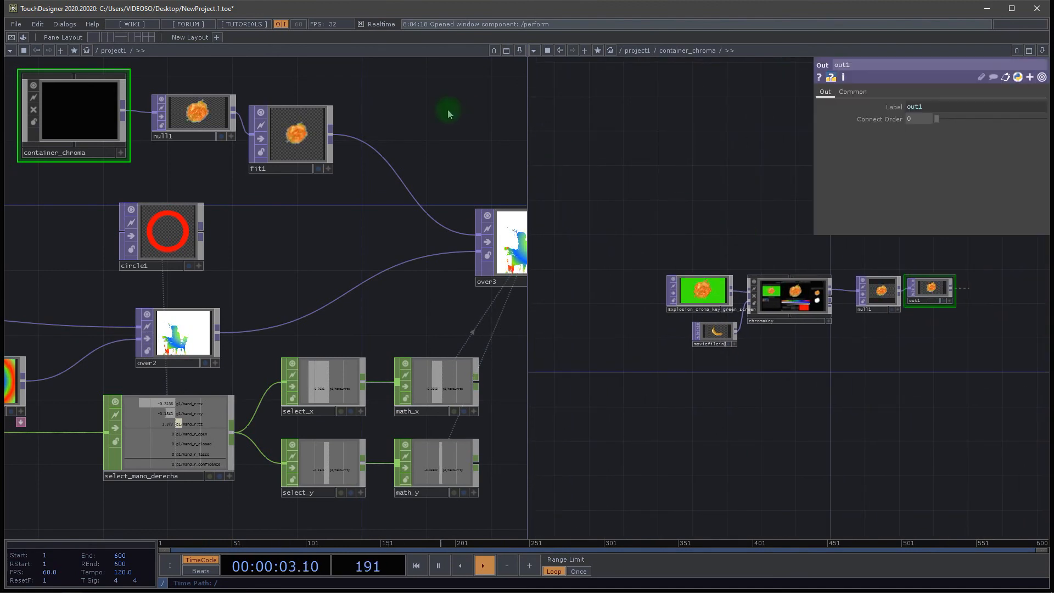
# Show the parameters of the Explosion_croma_key_green_screen movie node in container_chroma.
pyautogui.press('p')
pyautogui.press('p')
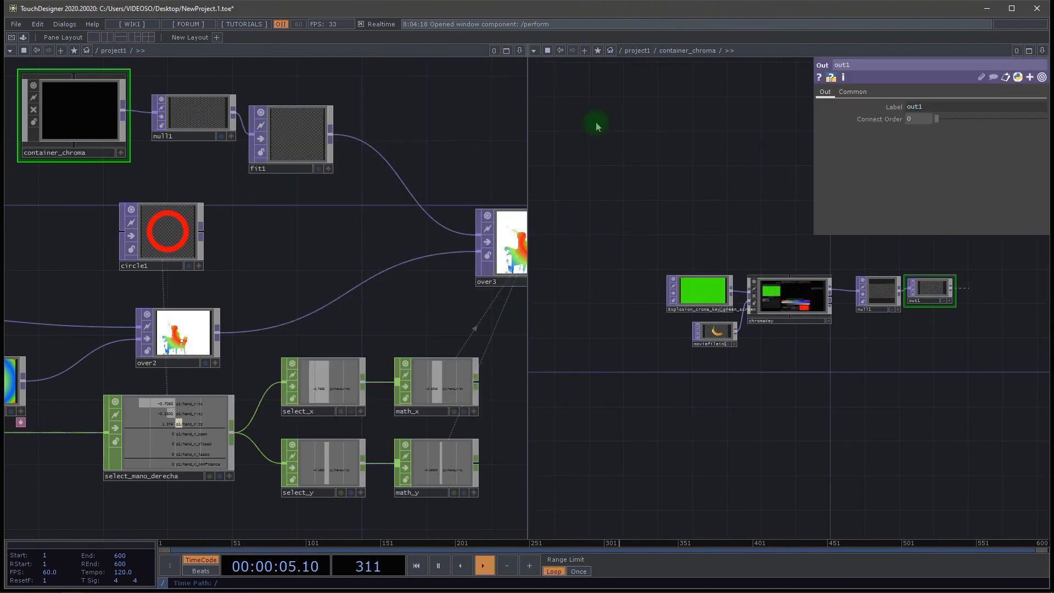
pyautogui.moveTo(839, 409); pyautogui.dragTo(839, 411)
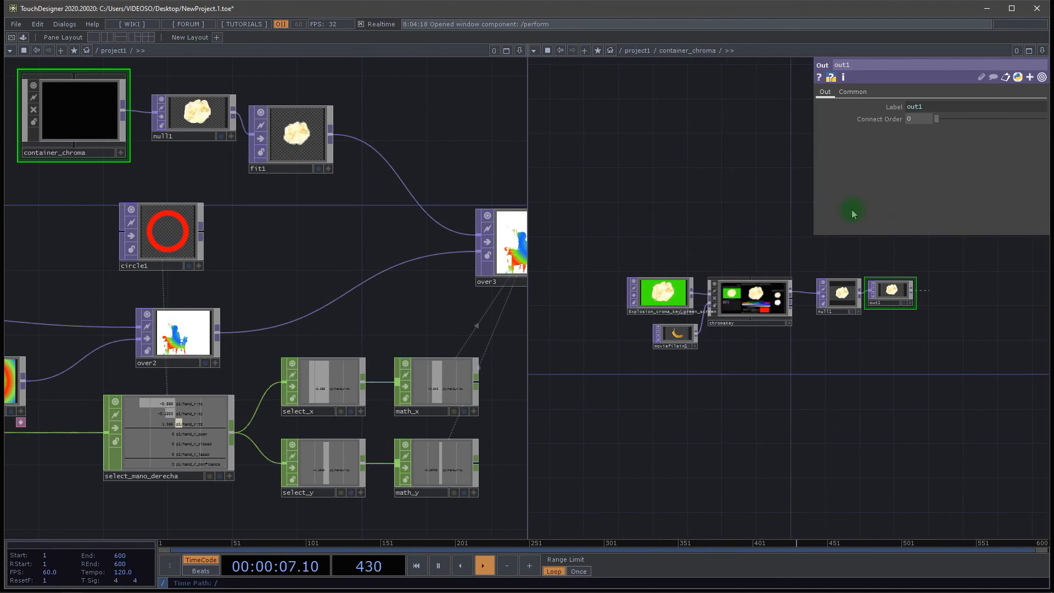
pyautogui.click(663, 301)
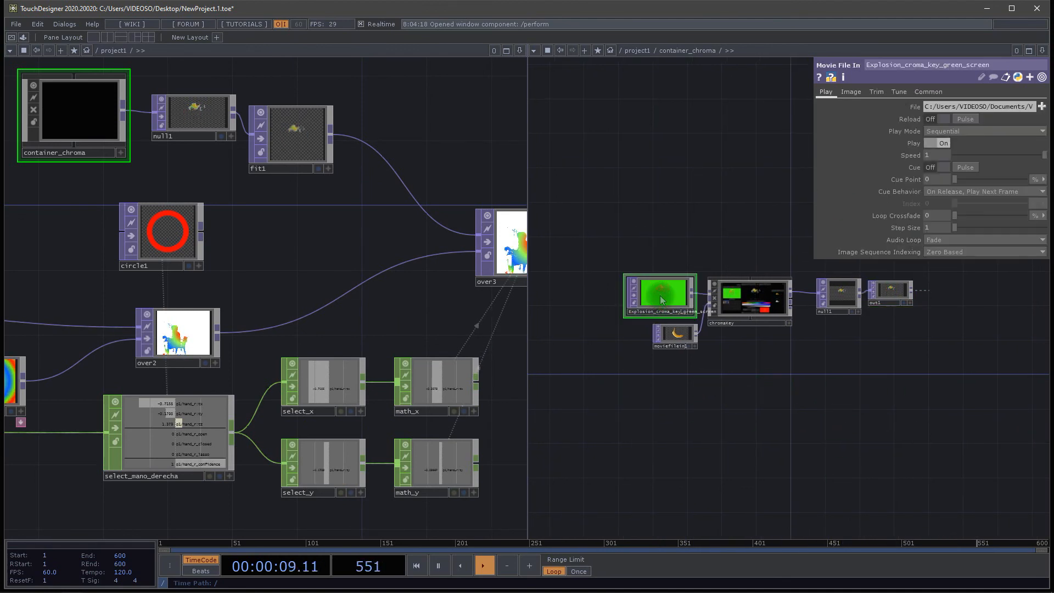
pyautogui.scroll(5, 668, 311)
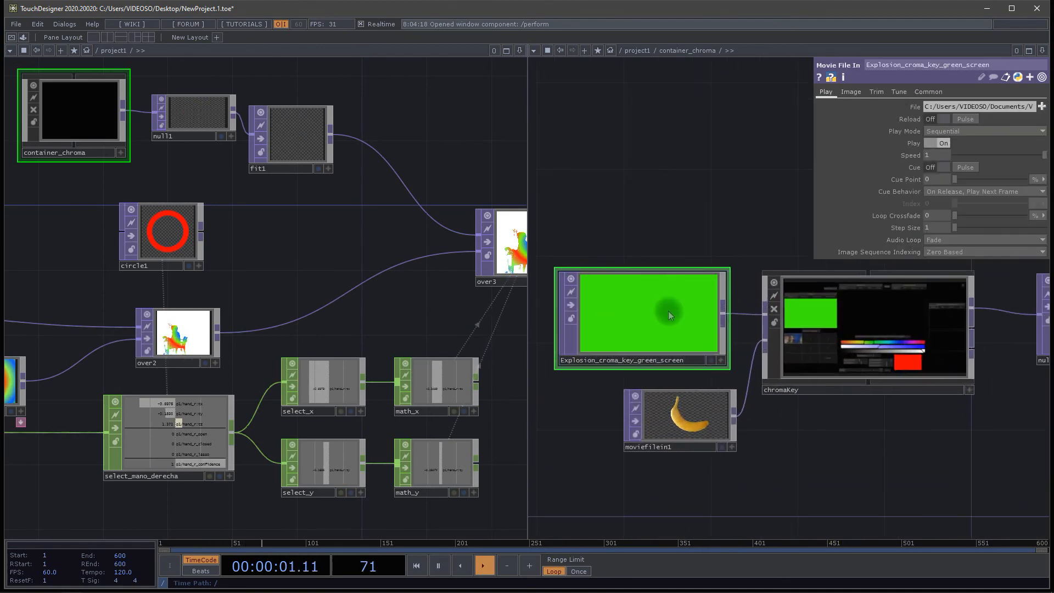
# Make the viewer of select_mano_derecha active in the project1 pane, with its hand channels readable.
pyautogui.moveTo(255, 460); pyautogui.dragTo(278, 381)
pyautogui.scroll(5, 278, 381)
pyautogui.scroll(-5, 384, 362)
pyautogui.scroll(-5, 383, 361)
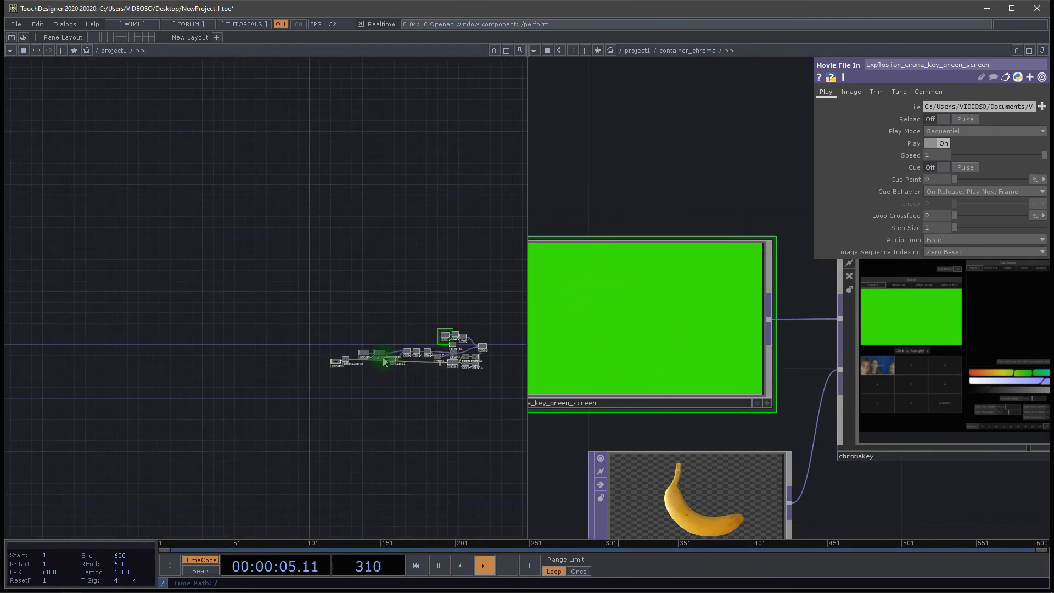
pyautogui.scroll(5, 399, 391)
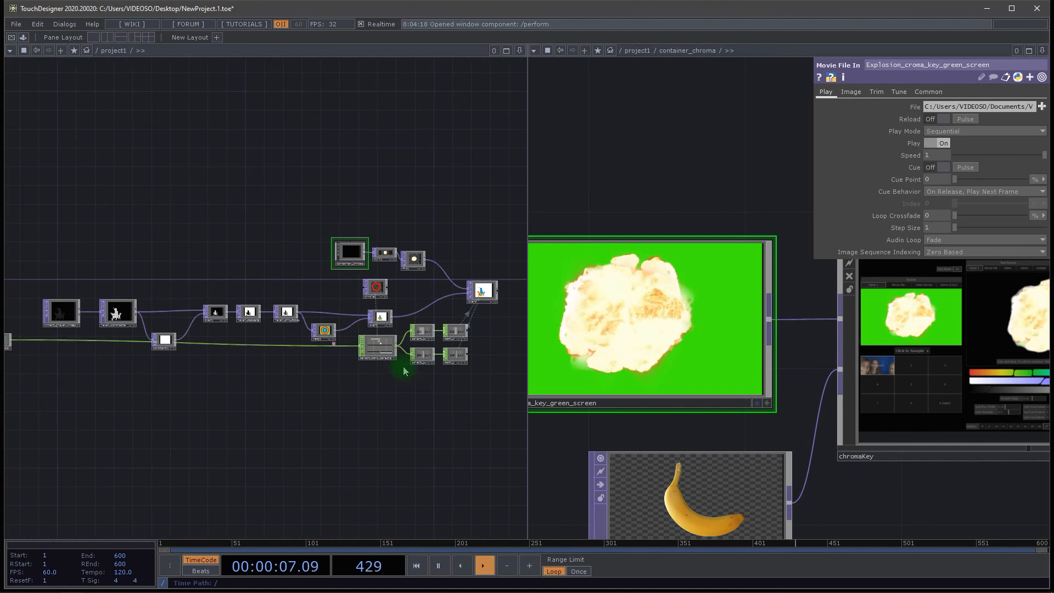
pyautogui.scroll(5, 404, 372)
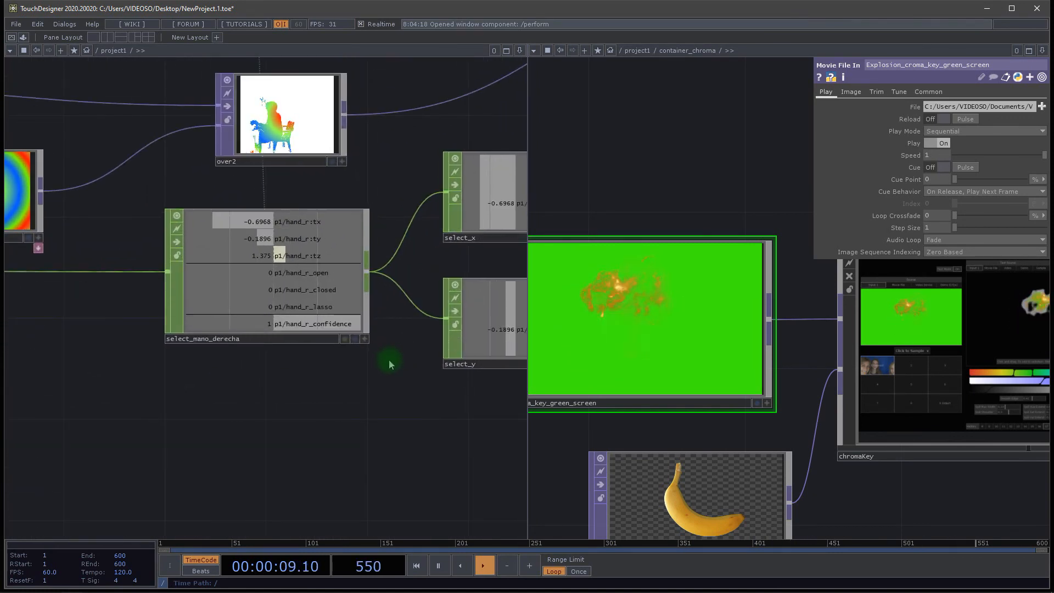
pyautogui.scroll(5, 403, 385)
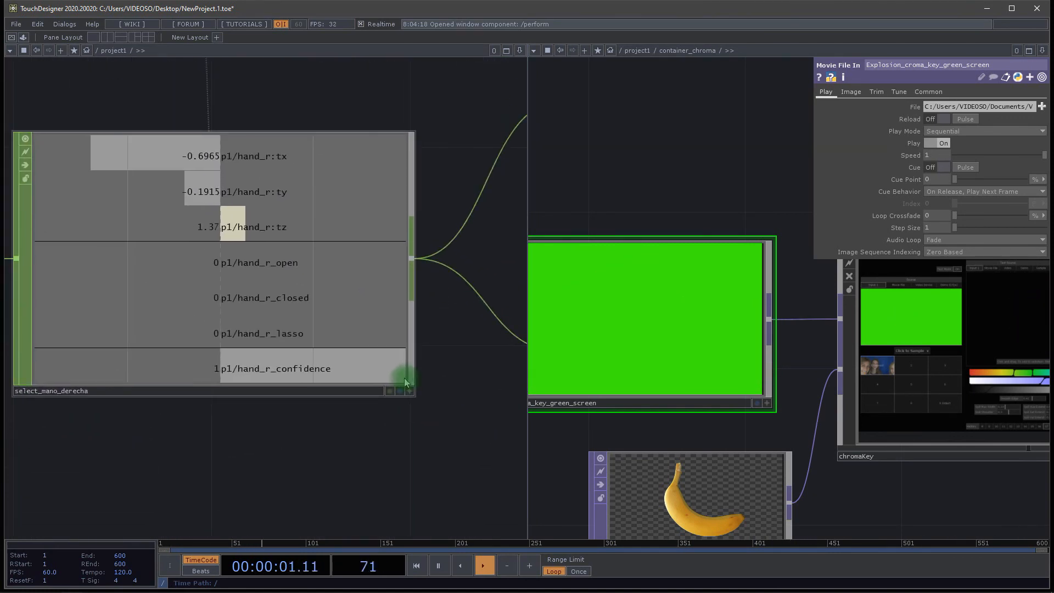
pyautogui.click(409, 391)
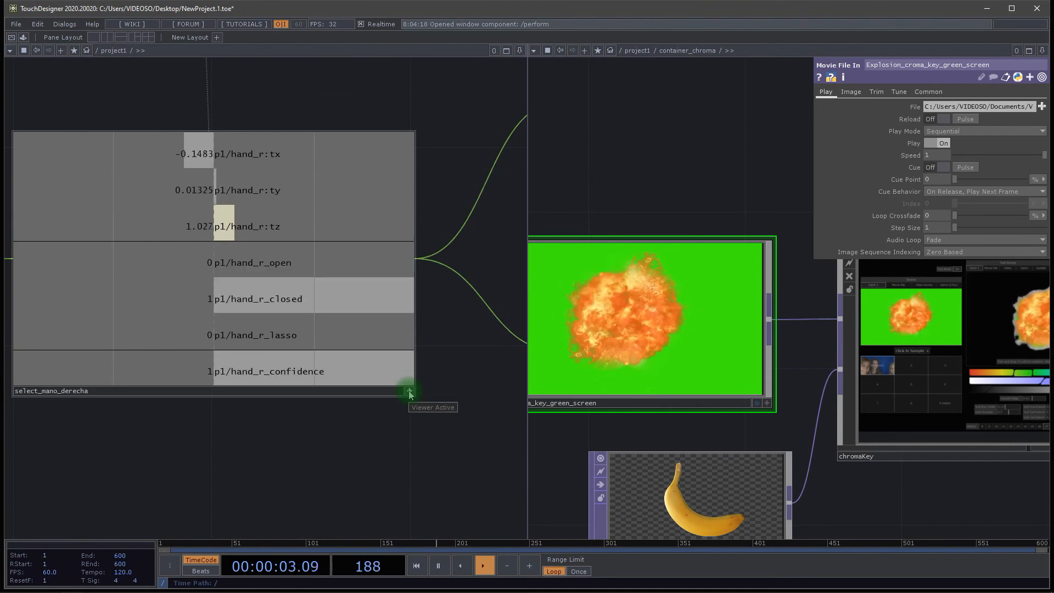
# Shift the explosion movie node slightly away from chromaKey and expand its Reload parameter to expose reload and reloadpulse.
pyautogui.moveTo(687, 193); pyautogui.dragTo(737, 179)
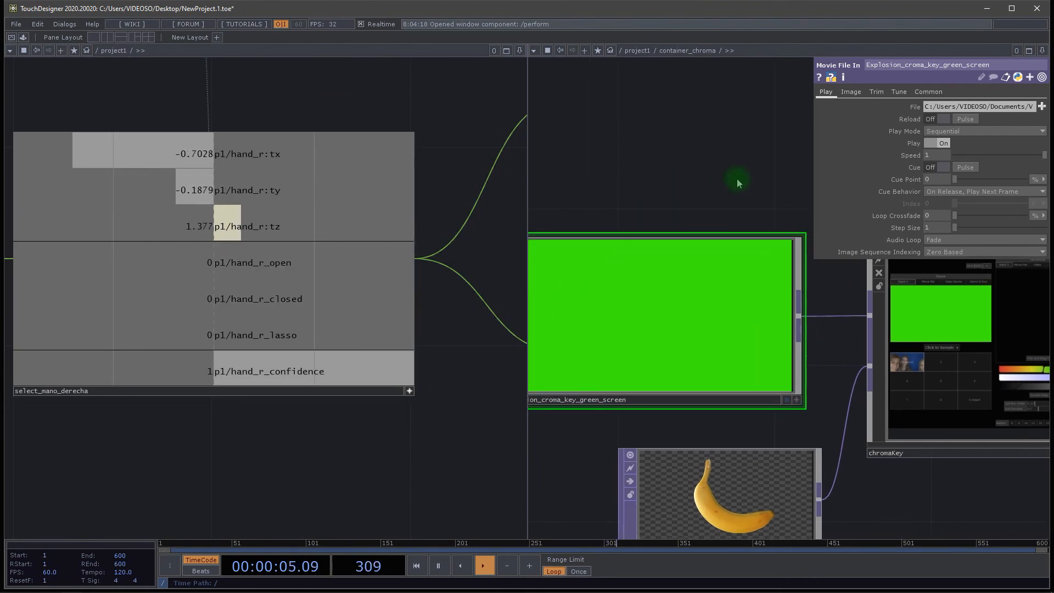
pyautogui.scroll(-5, 640, 159)
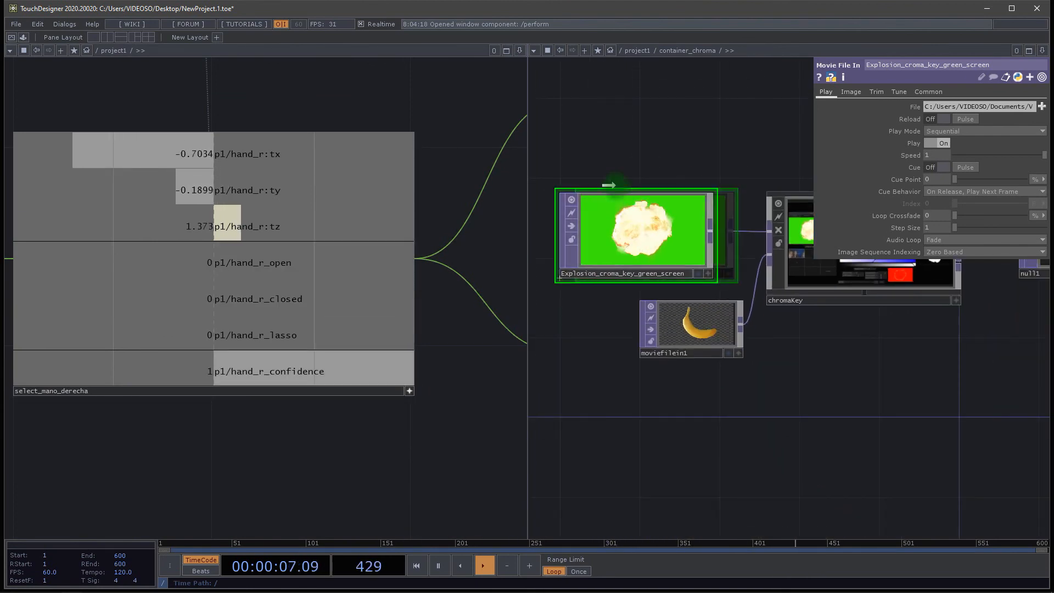
pyautogui.moveTo(644, 101); pyautogui.dragTo(694, 169)
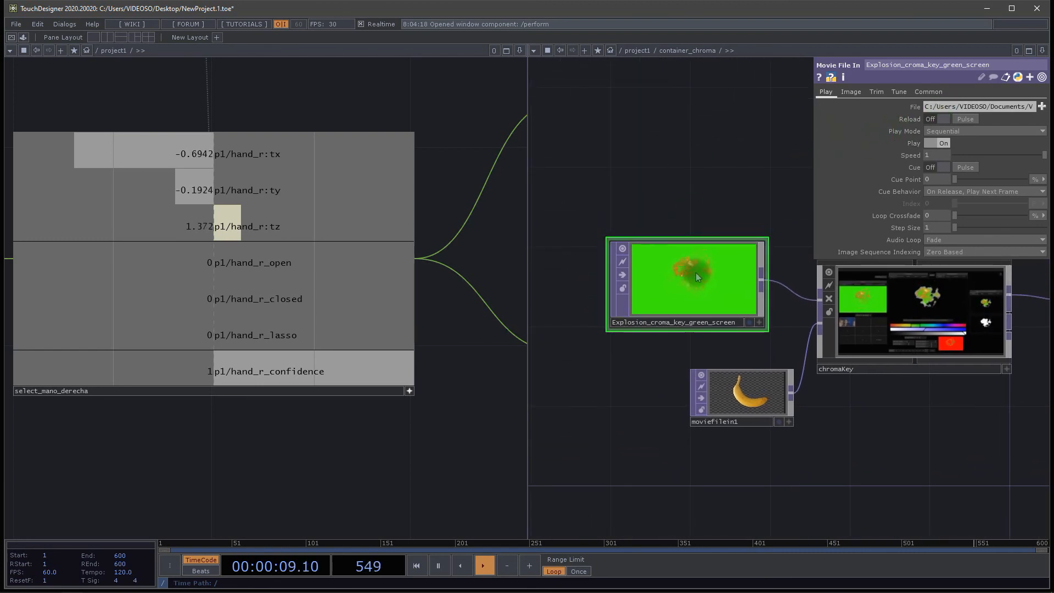
pyautogui.moveTo(700, 268); pyautogui.dragTo(659, 269)
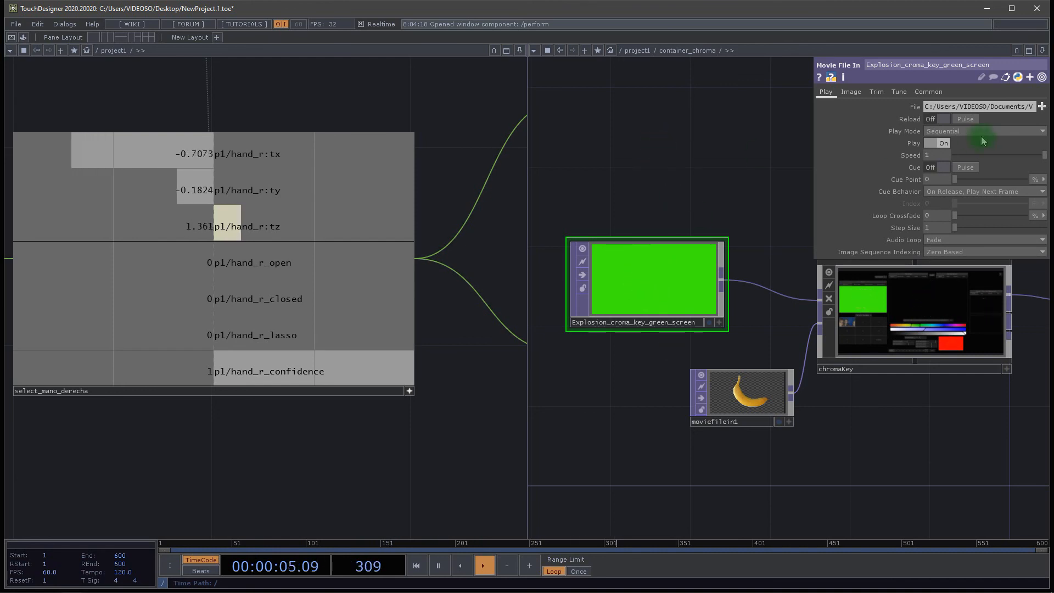
pyautogui.click(848, 121)
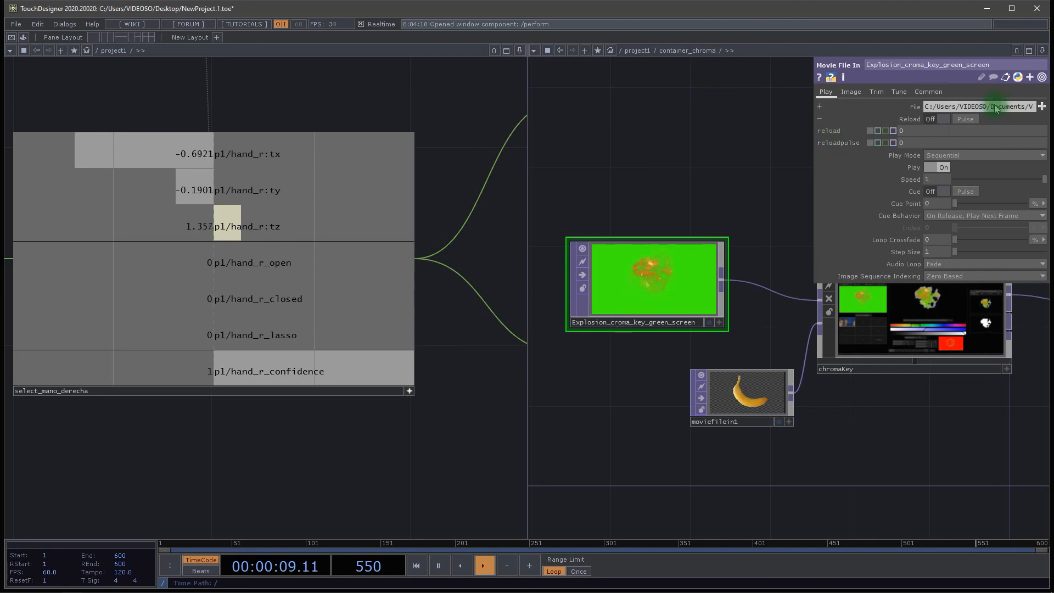
pyautogui.click(966, 120)
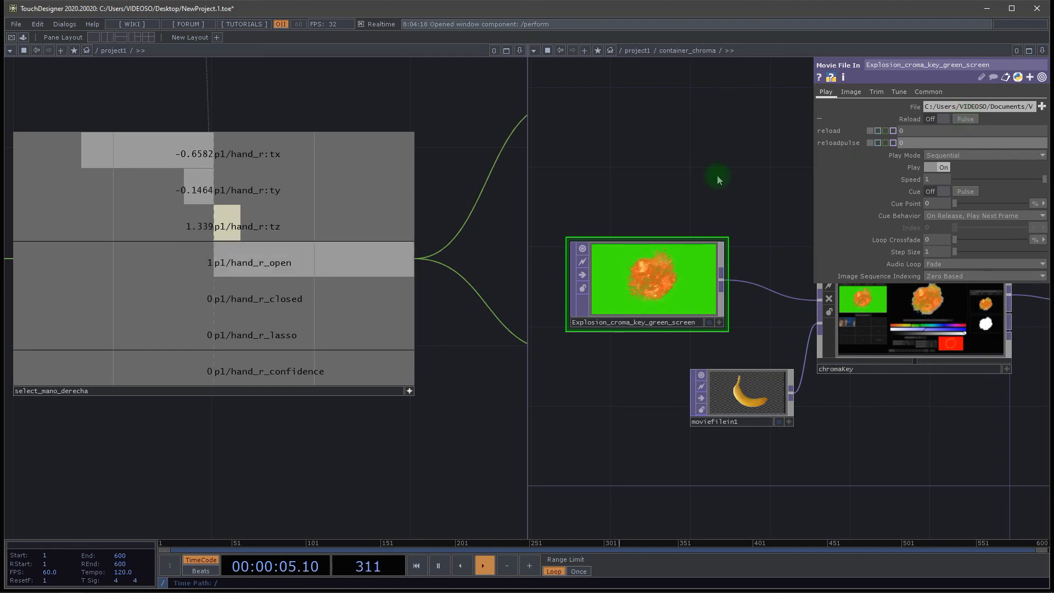
# Reference the p1/hand_r_open channel of select_mano_derecha in the explosion movie's reloadpulse parameter.
pyautogui.click(411, 391)
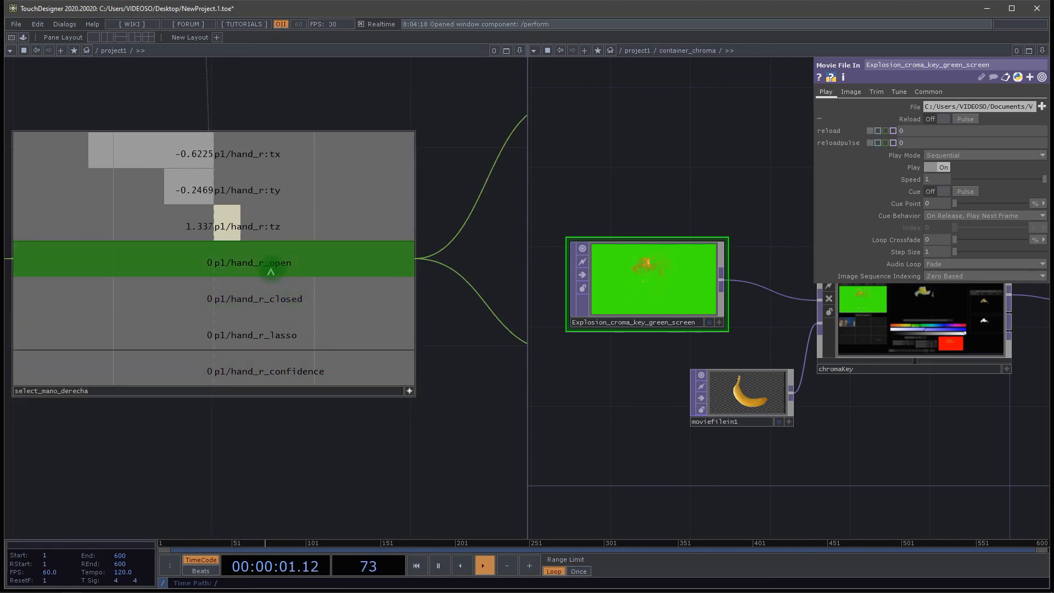
pyautogui.moveTo(216, 275); pyautogui.dragTo(972, 107)
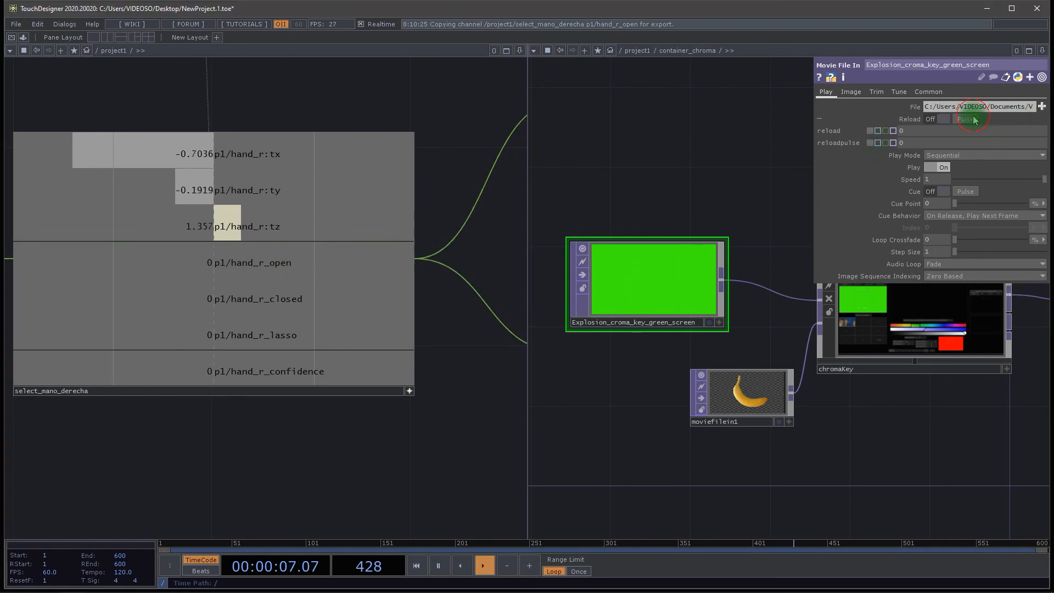
pyautogui.click(969, 114)
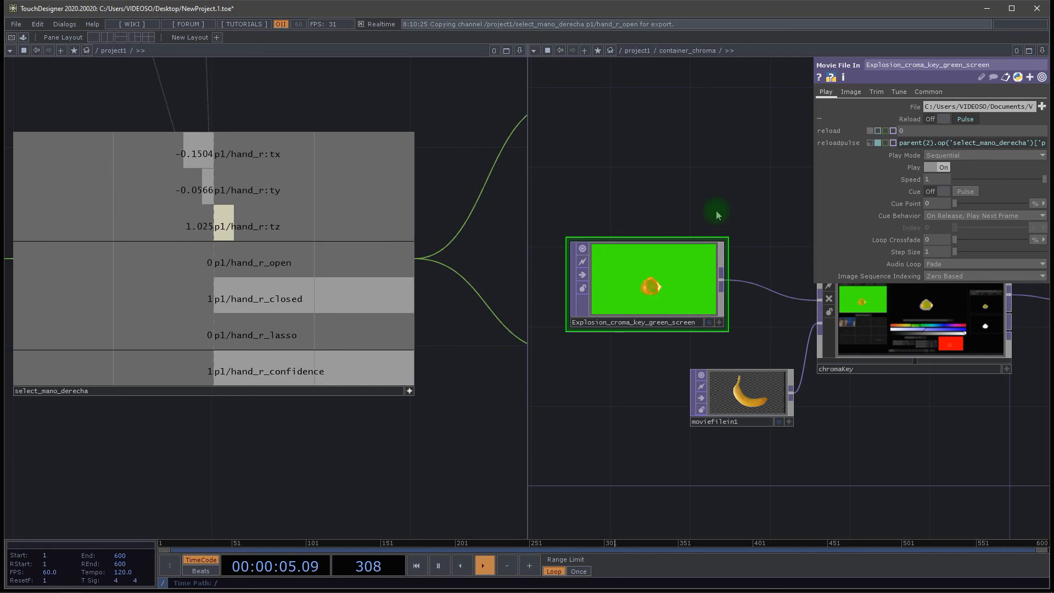
# Move the explosion movie node farther from chromaKey to make room between the two nodes.
pyautogui.moveTo(715, 230); pyautogui.dragTo(834, 313)
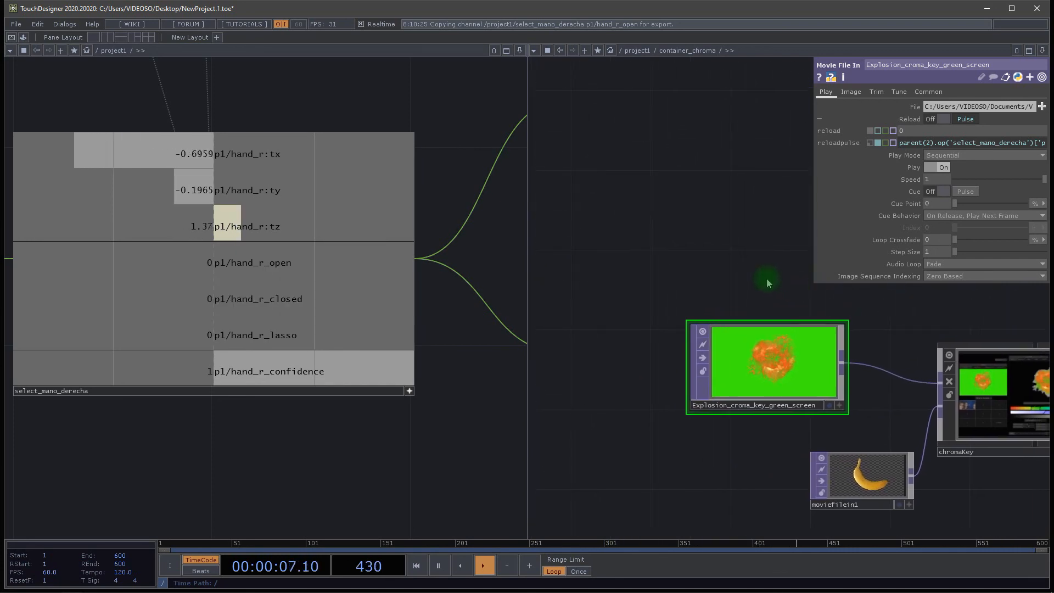
pyautogui.moveTo(768, 282); pyautogui.dragTo(744, 277)
pyautogui.moveTo(757, 358); pyautogui.dragTo(645, 325)
pyautogui.moveTo(733, 216); pyautogui.dragTo(812, 241)
pyautogui.moveTo(736, 351); pyautogui.dragTo(677, 351)
pyautogui.moveTo(753, 446); pyautogui.dragTo(716, 308)
pyautogui.moveTo(703, 404); pyautogui.dragTo(678, 476)
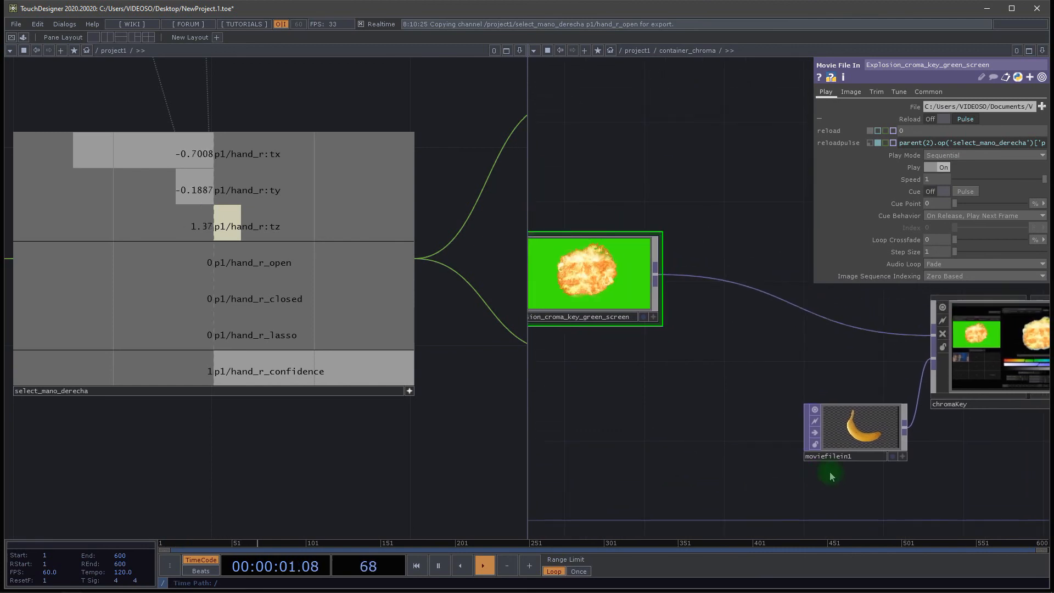
# Delete the banana movie node moviefilein1 from container_chroma.
pyautogui.click(841, 436)
pyautogui.press('Delete')
pyautogui.moveTo(774, 369); pyautogui.dragTo(919, 397)
pyautogui.moveTo(730, 305); pyautogui.dragTo(656, 315)
pyautogui.moveTo(859, 428); pyautogui.dragTo(733, 342)
pyautogui.scroll(-3, 730, 419)
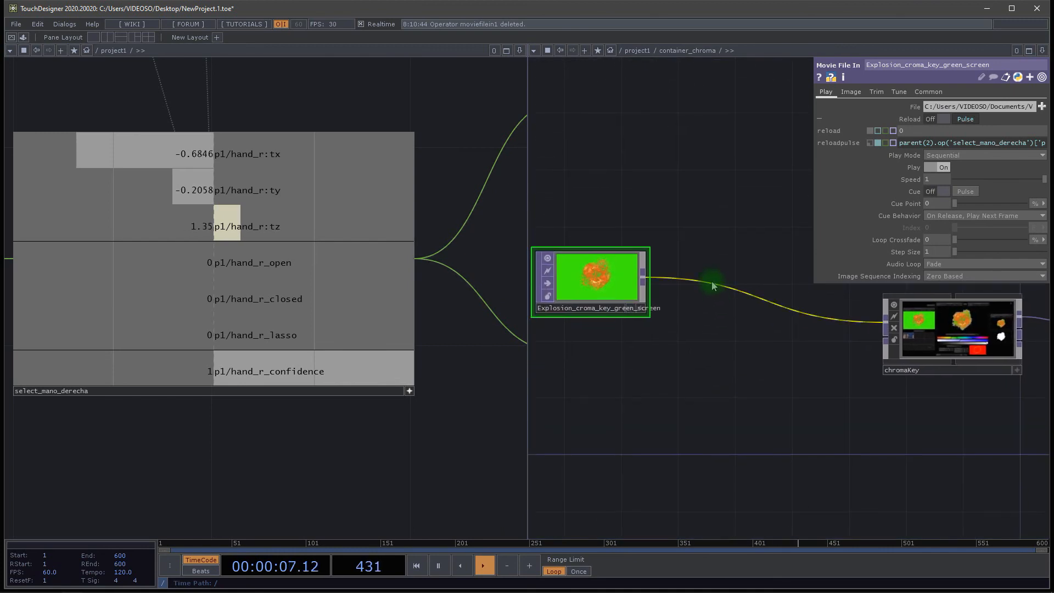
# Insert a Level TOP on the connection between the explosion movie node and chromaKey.
pyautogui.rightClick(712, 284)
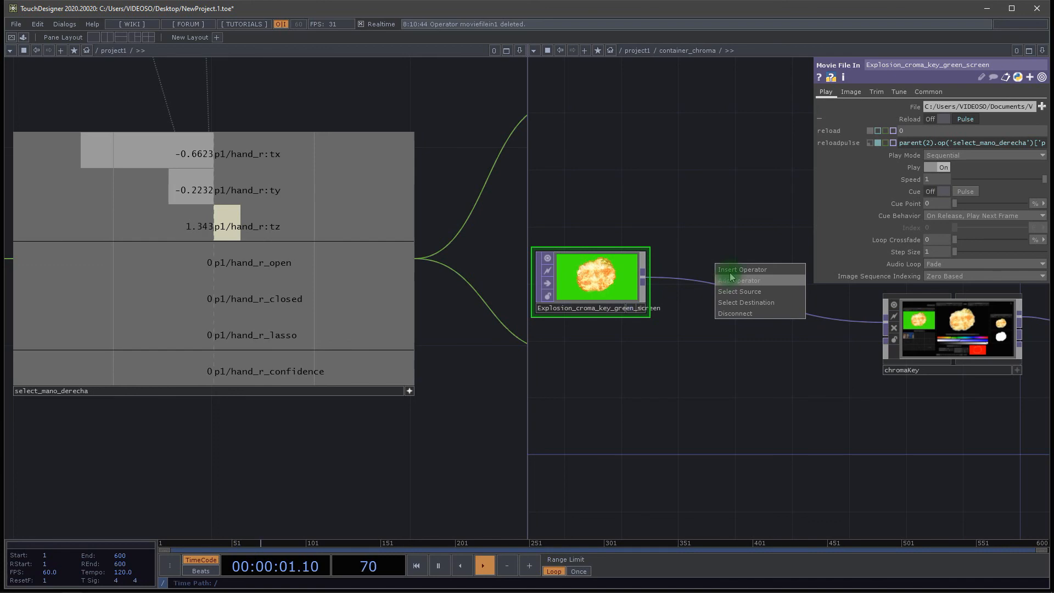
pyautogui.click(734, 273)
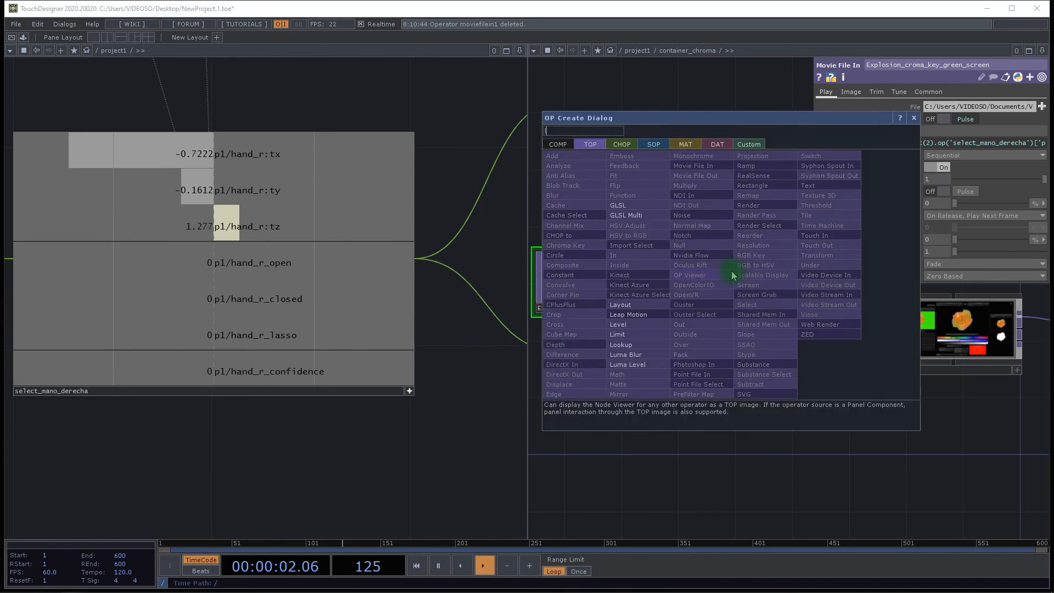
pyautogui.click(630, 325)
pyautogui.click(767, 306)
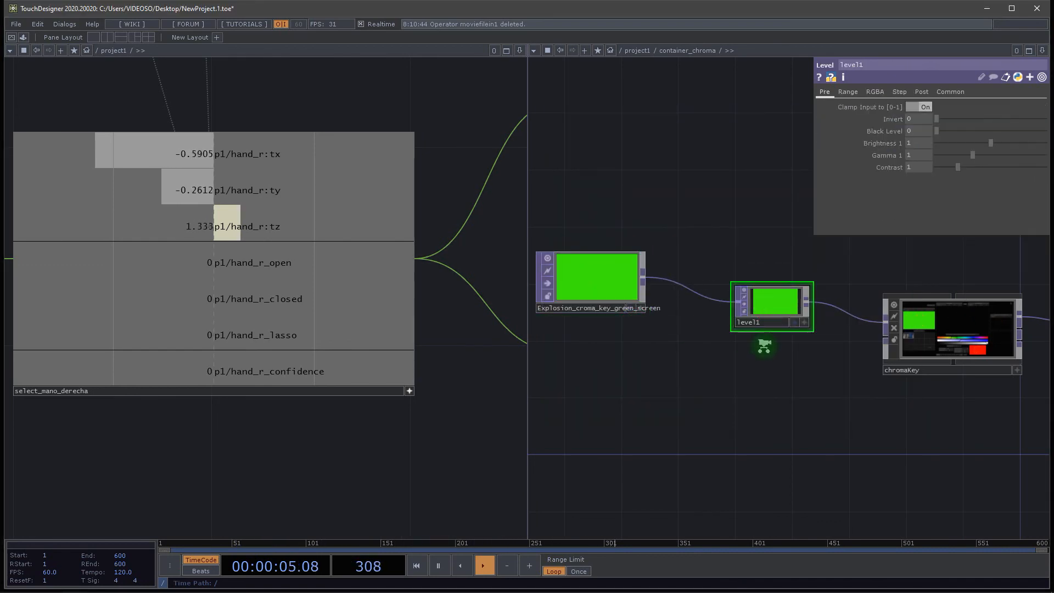
# Drive level1's Opacity with the p1/hand_r_open channel of select_mano_derecha.
pyautogui.scroll(3, 765, 349)
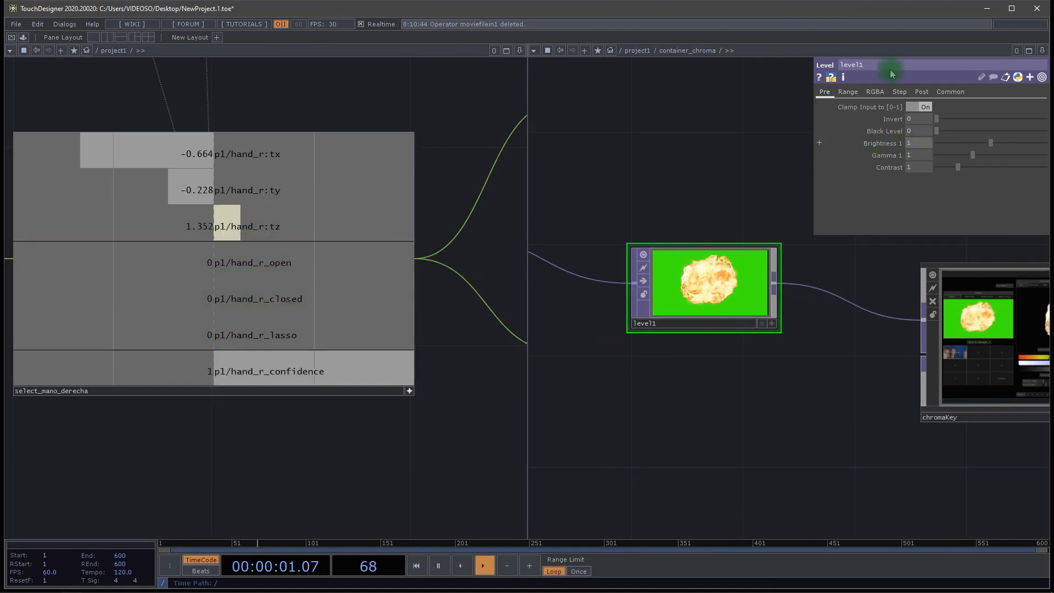
pyautogui.click(922, 92)
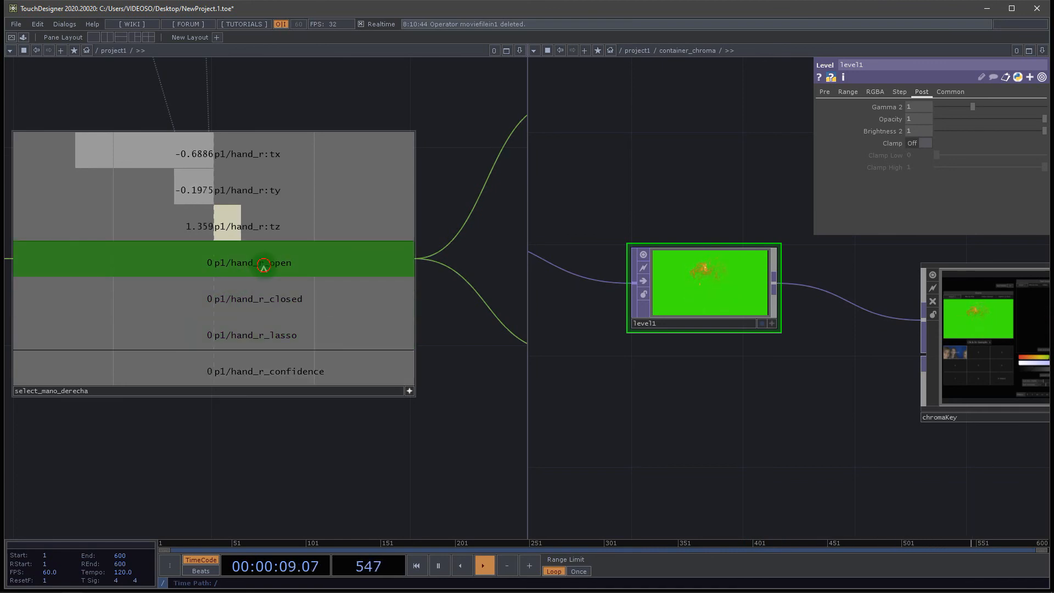
pyautogui.moveTo(266, 264); pyautogui.dragTo(578, 220)
pyautogui.moveTo(931, 106); pyautogui.dragTo(928, 119)
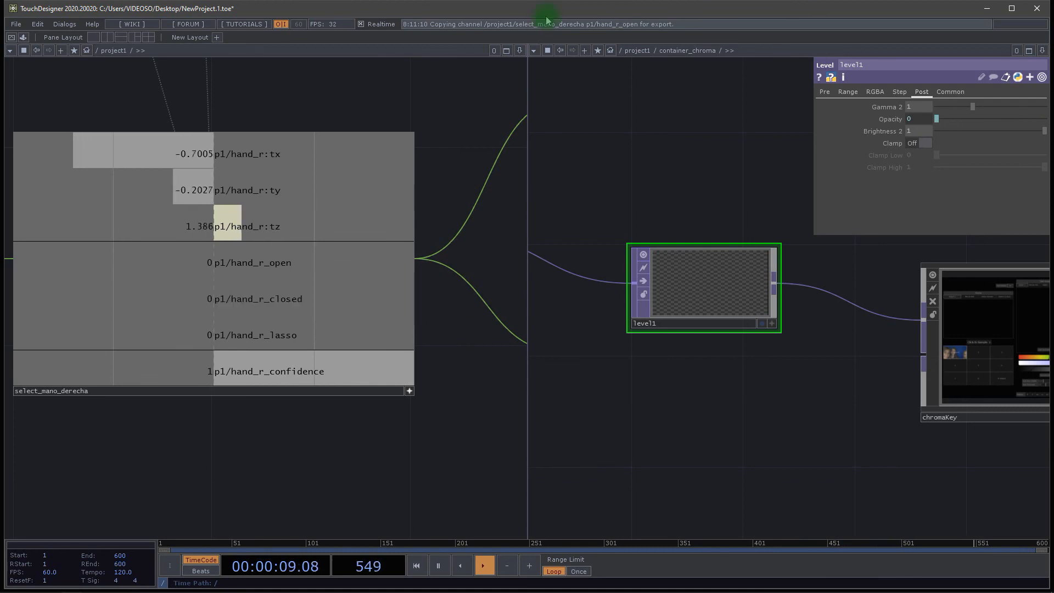
# Maximize the project1 pane and examine how the explosion responds to the opening hand in over3.
pyautogui.click(507, 50)
pyautogui.scroll(-10, 560, 228)
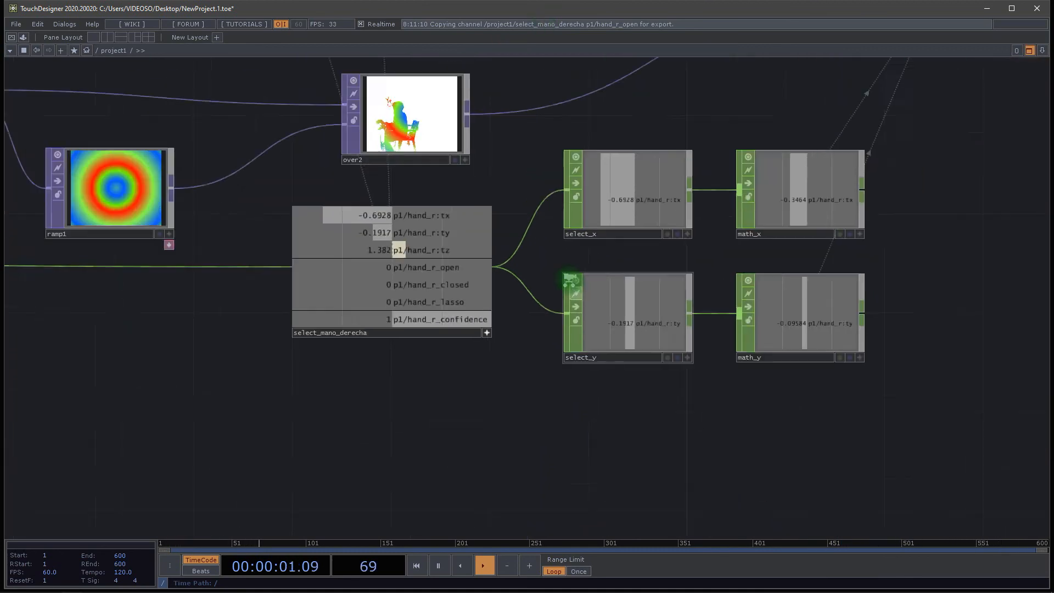
pyautogui.scroll(5, 609, 248)
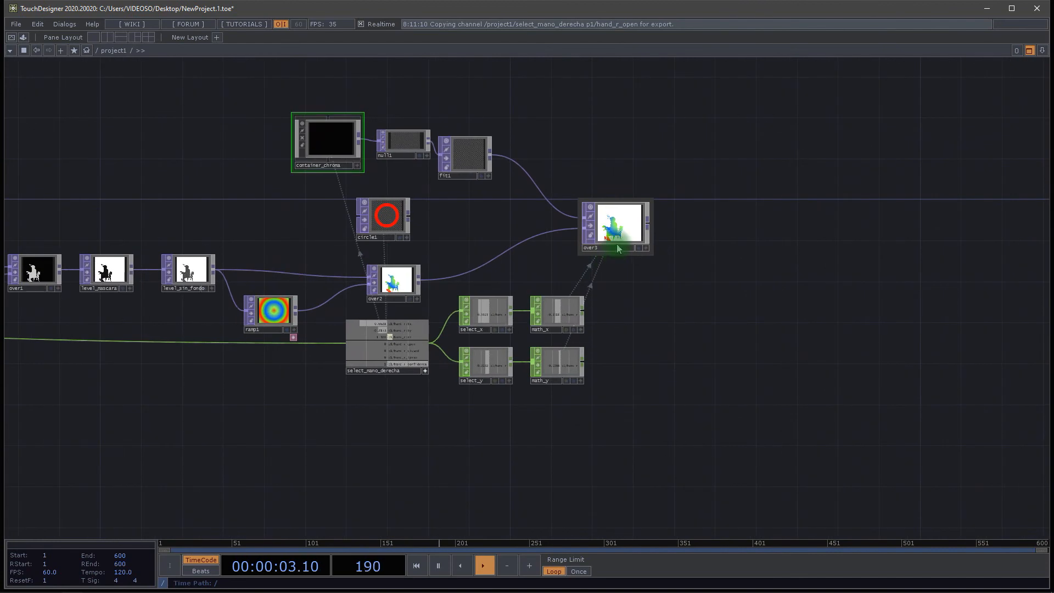
pyautogui.scroll(5, 619, 231)
pyautogui.moveTo(780, 256); pyautogui.dragTo(749, 290)
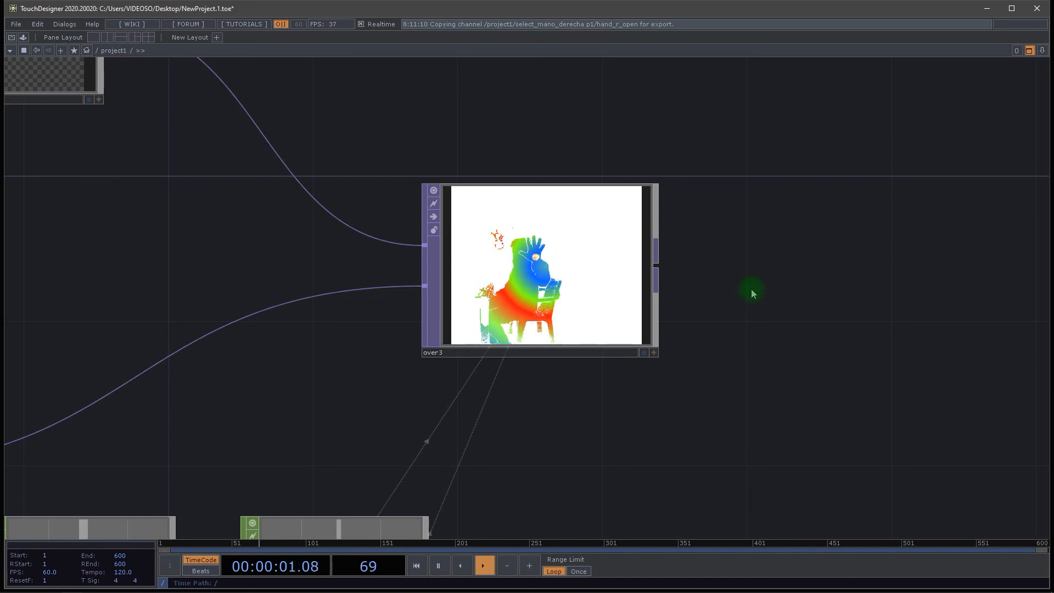
pyautogui.scroll(-10, 752, 292)
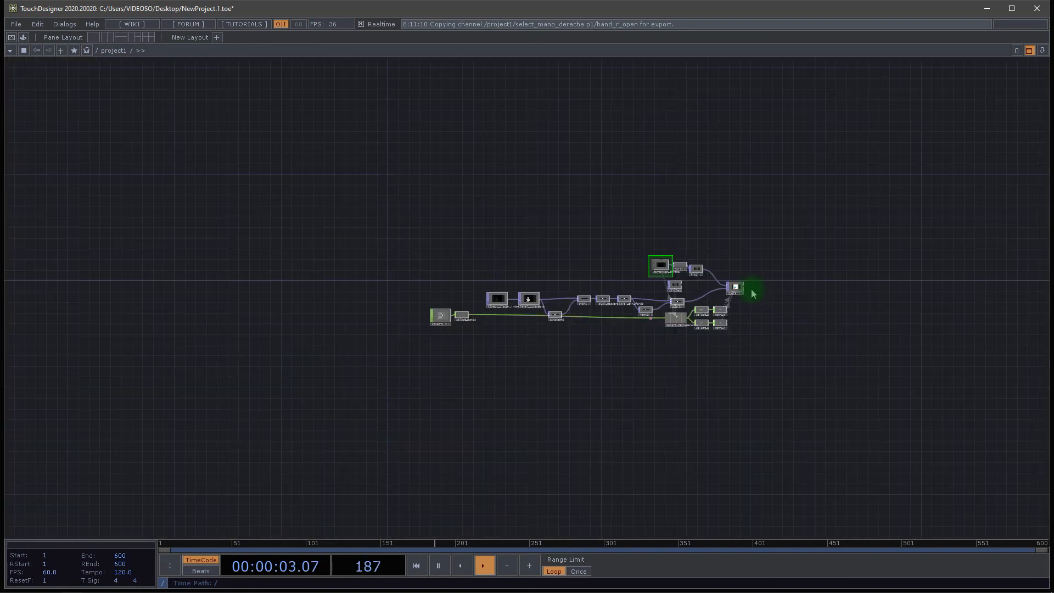
pyautogui.scroll(5, 757, 303)
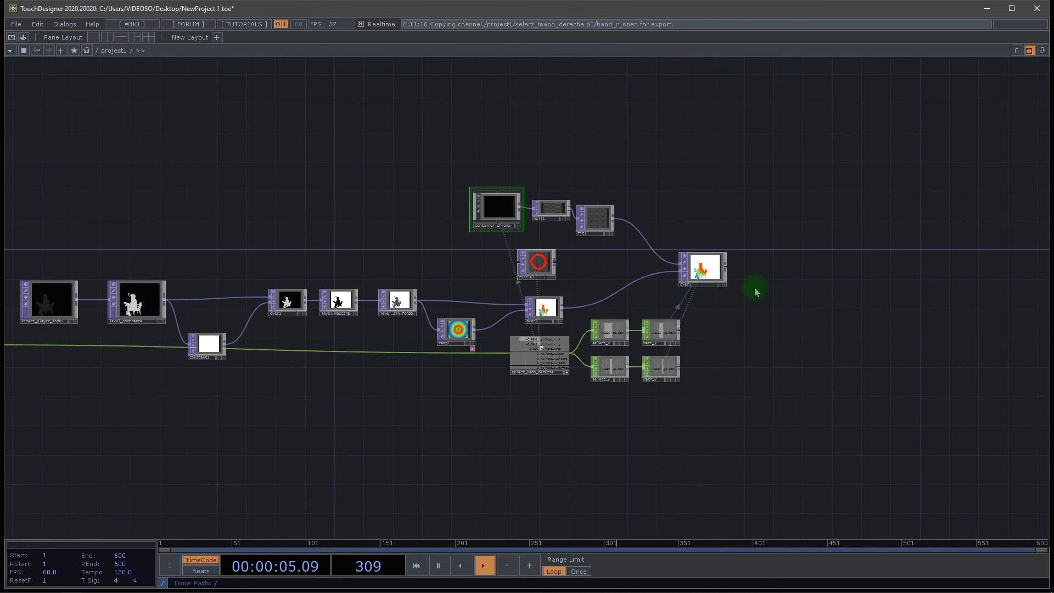
pyautogui.scroll(5, 756, 291)
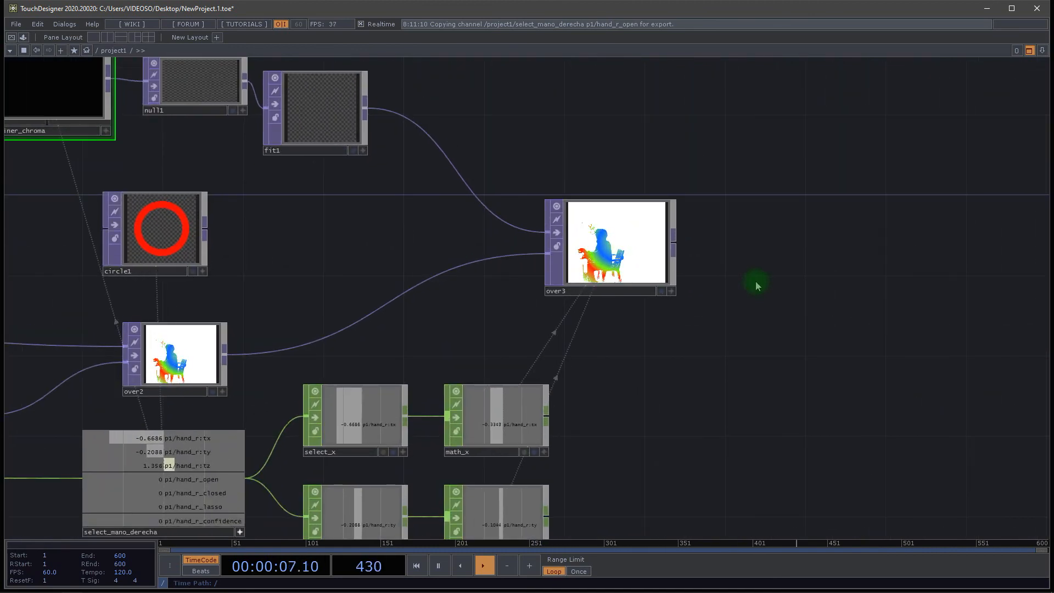